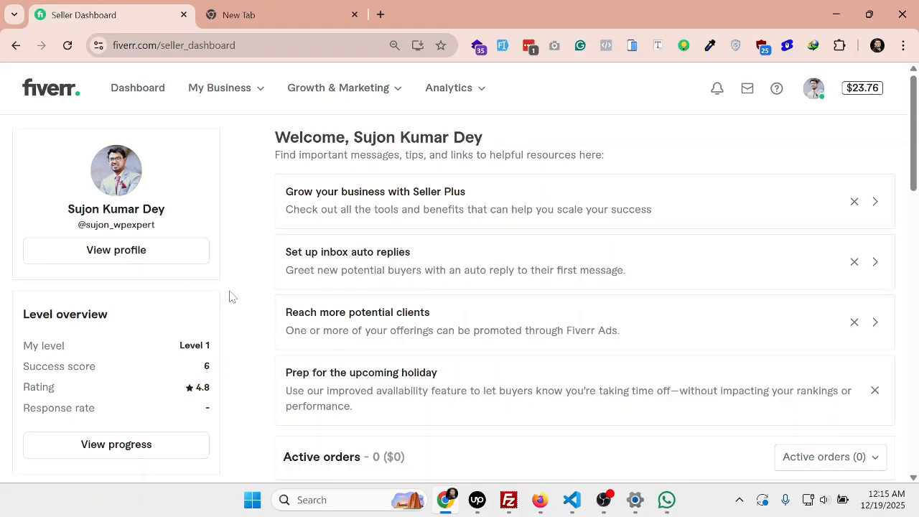
- Look over the seller dashboard's level overview, availability, monthly earnings, inbox and active orders sections
{"action": "scroll", "coordinate": [266, 258], "scroll_direction": "down", "scroll_amount": 6}
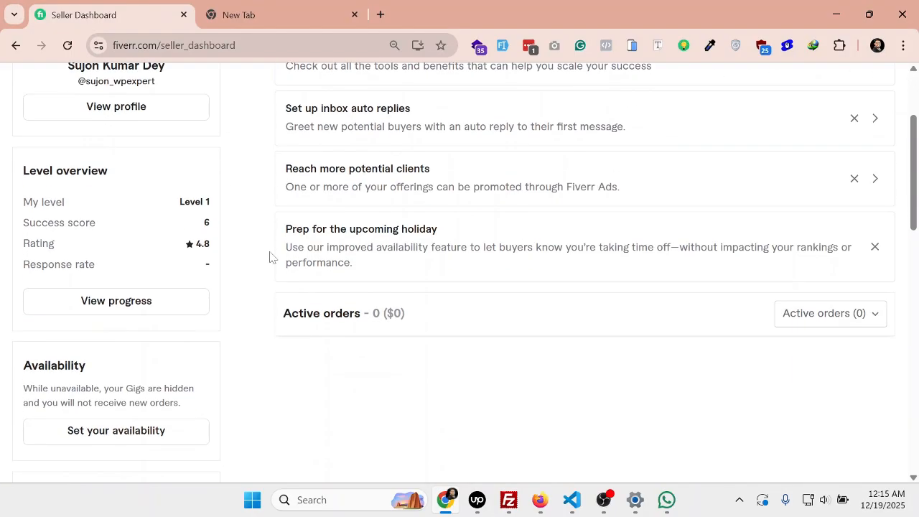
{"action": "scroll", "coordinate": [270, 257], "scroll_direction": "up", "scroll_amount": 6}
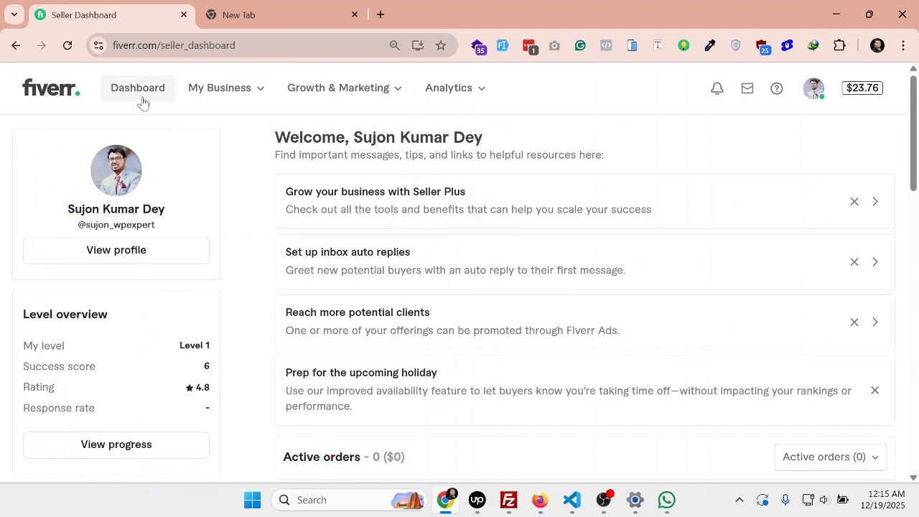
{"action": "scroll", "coordinate": [100, 413], "scroll_direction": "down", "scroll_amount": 3}
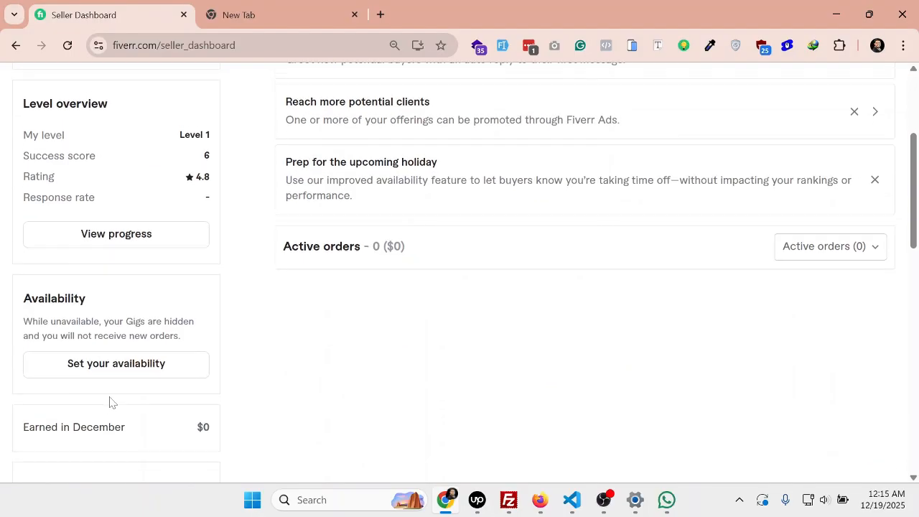
{"action": "scroll", "coordinate": [110, 402], "scroll_direction": "up", "scroll_amount": 3}
{"action": "scroll", "coordinate": [122, 408], "scroll_direction": "down", "scroll_amount": 4}
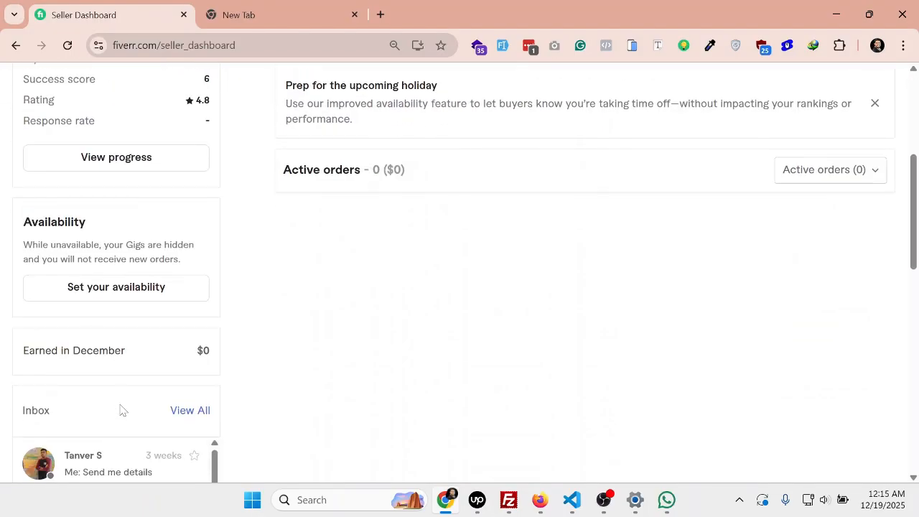
{"action": "scroll", "coordinate": [119, 410], "scroll_direction": "up", "scroll_amount": 4}
- Open the seller Profile page from the My Business options in a new browser tab and switch to it
{"action": "left_click", "coordinate": [222, 97]}
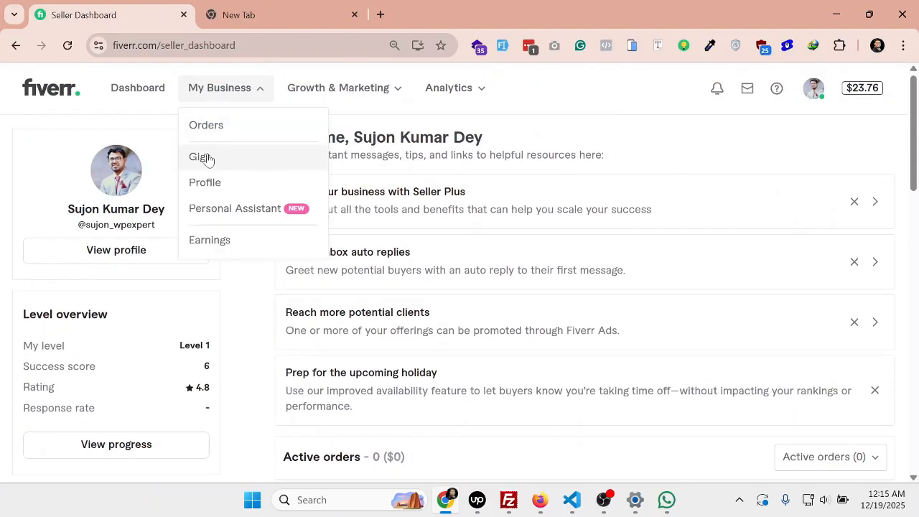
{"action": "middle_click", "coordinate": [199, 183]}
{"action": "left_click", "coordinate": [226, 7]}
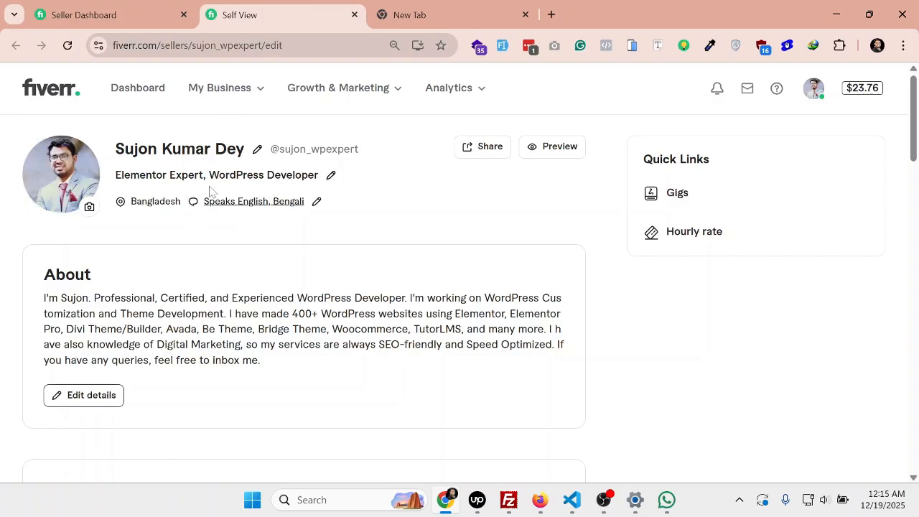
- Open the profile's display name for editing, select the full name, and leave the field
{"action": "left_click", "coordinate": [257, 151]}
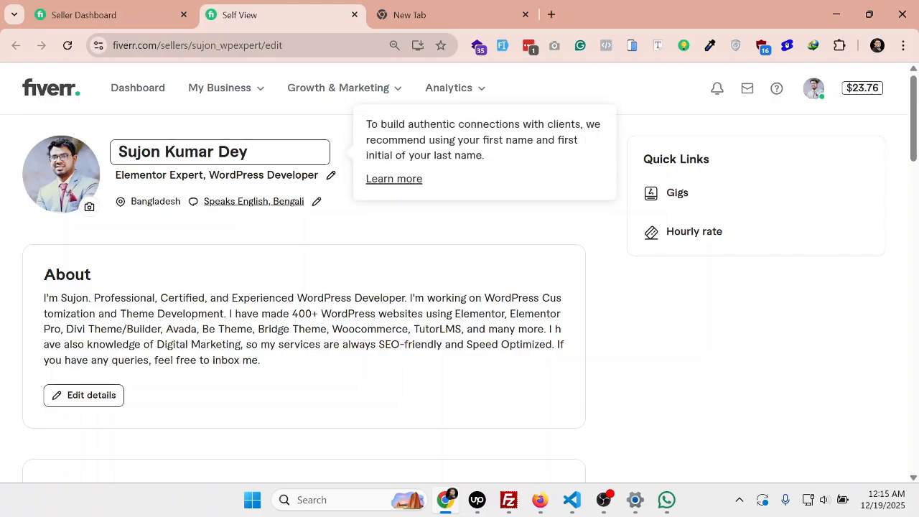
{"action": "left_click_drag", "start_coordinate": [248, 153], "coordinate": [86, 158]}
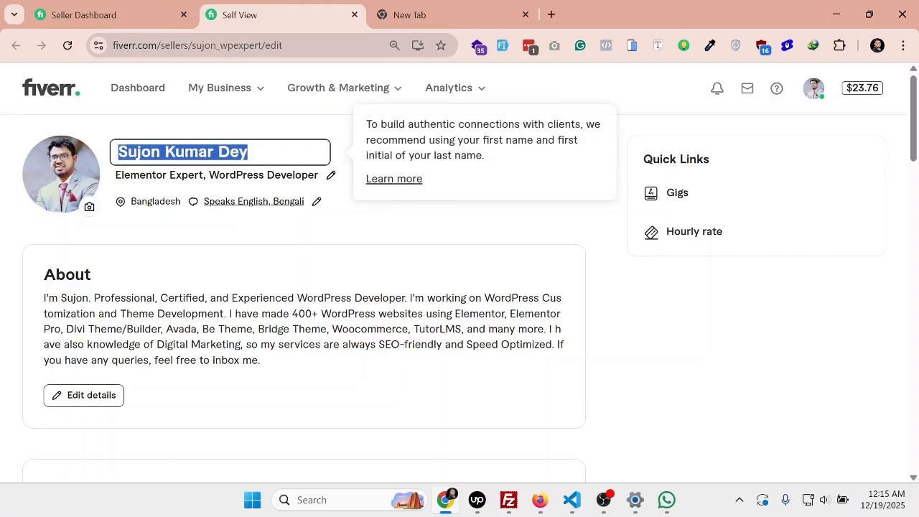
{"action": "triple_click", "coordinate": [251, 153]}
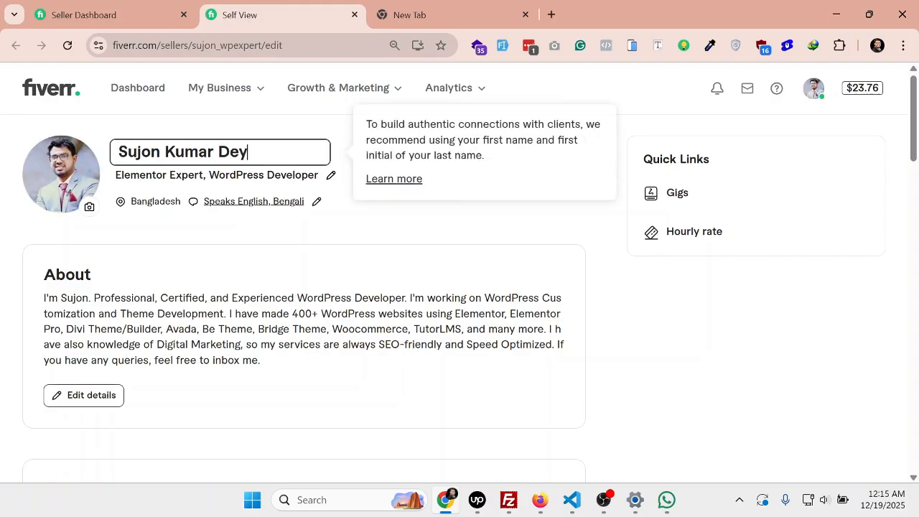
{"action": "left_click", "coordinate": [367, 222]}
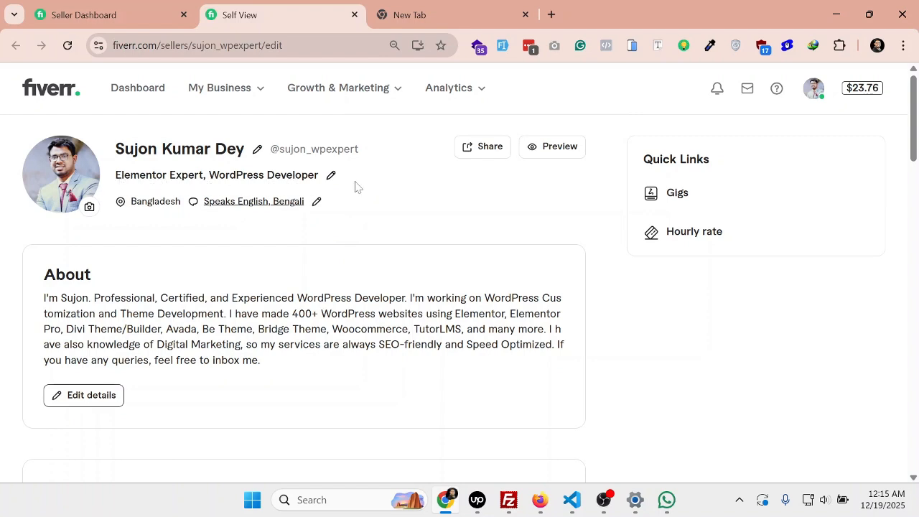
- Inspect the editable profile tagline and the language and proficiency settings, closing each one
{"action": "left_click", "coordinate": [331, 175]}
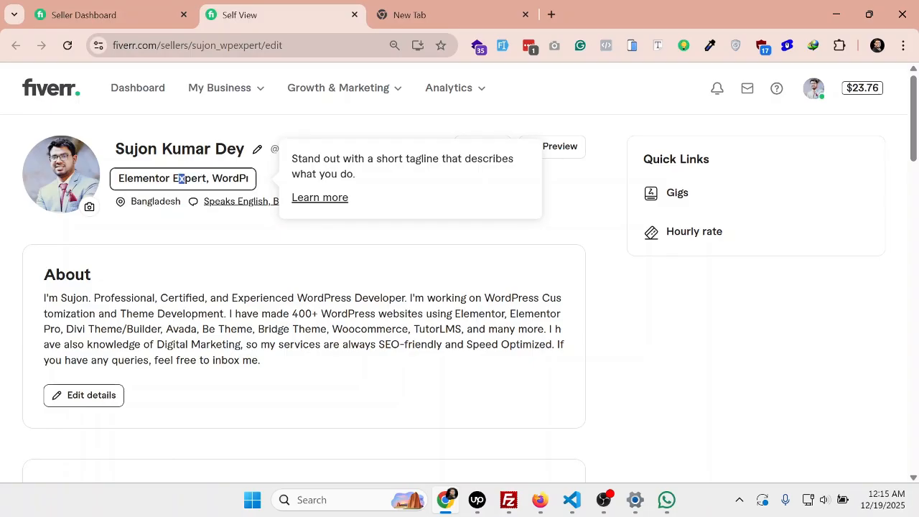
{"action": "key", "text": "ctrl+a"}
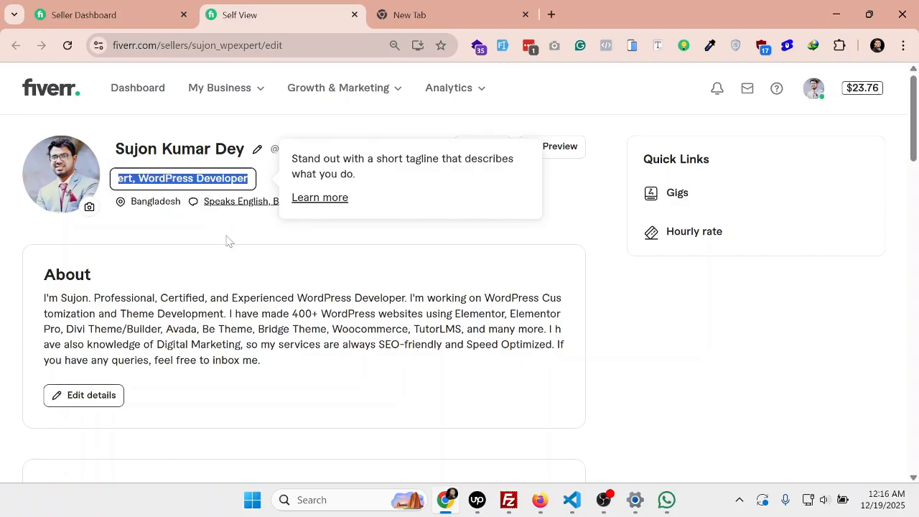
{"action": "left_click", "coordinate": [202, 179]}
{"action": "left_click_drag", "start_coordinate": [203, 179], "coordinate": [67, 188]}
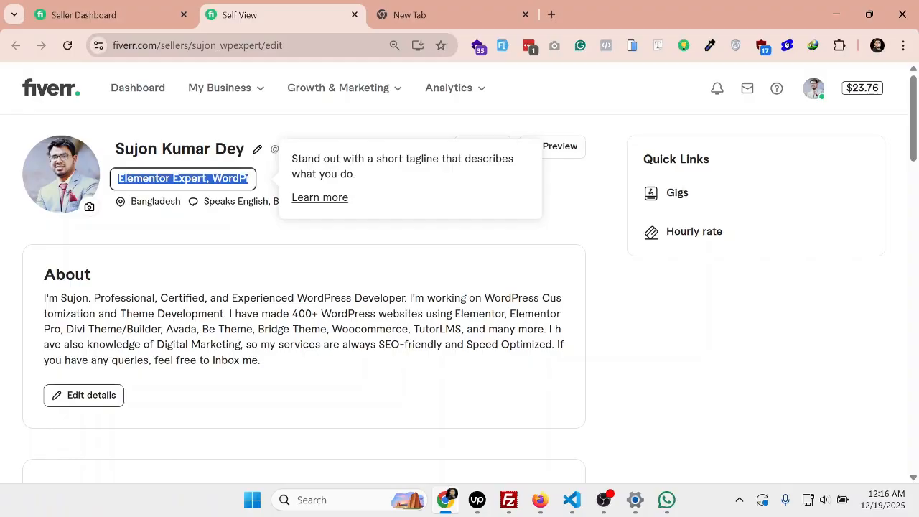
{"action": "left_click", "coordinate": [365, 242]}
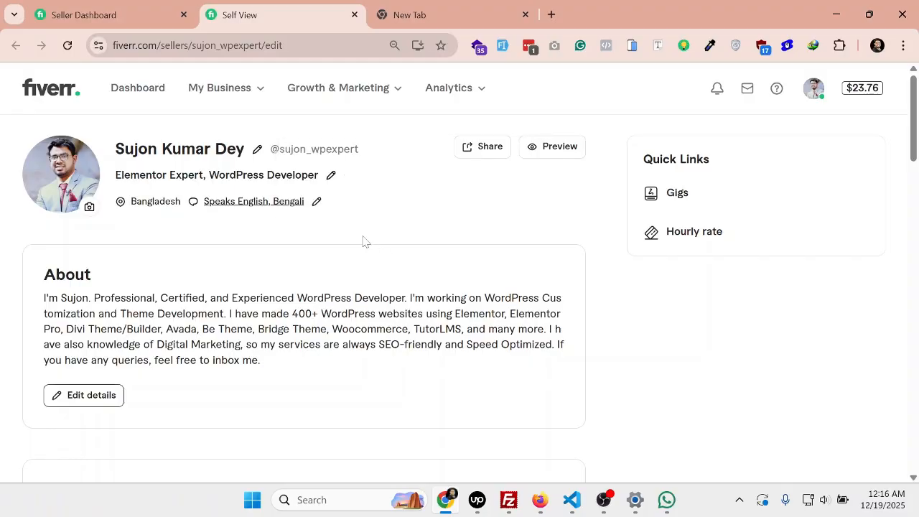
{"action": "left_click", "coordinate": [316, 204]}
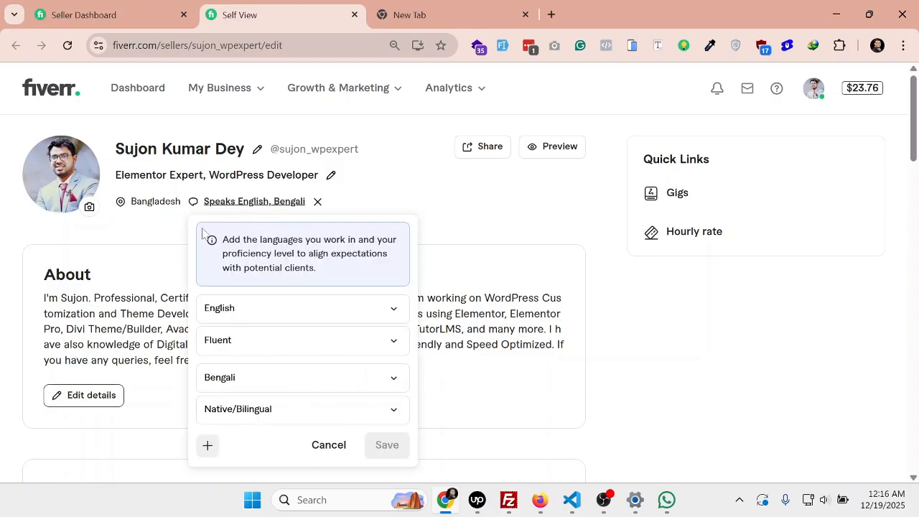
{"action": "left_click", "coordinate": [430, 215]}
- Open the profile's About description for editing, select its whole text, and cancel the edit
{"action": "scroll", "coordinate": [149, 276], "scroll_direction": "down", "scroll_amount": 1}
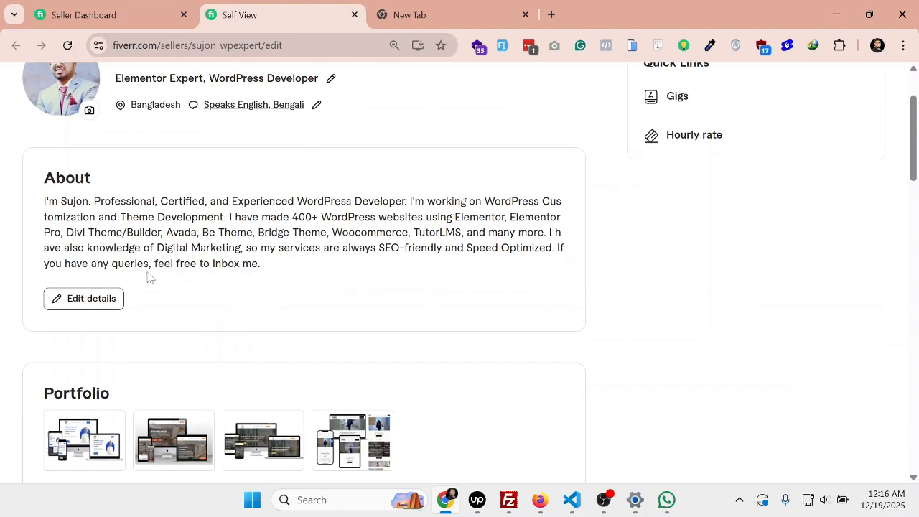
{"action": "scroll", "coordinate": [150, 276], "scroll_direction": "down", "scroll_amount": 1}
{"action": "left_click_drag", "start_coordinate": [42, 141], "coordinate": [101, 152]}
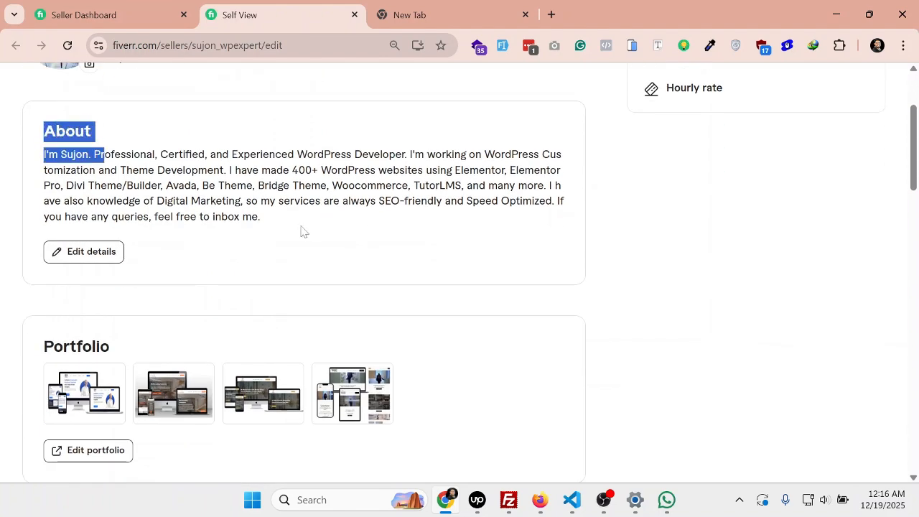
{"action": "left_click_drag", "start_coordinate": [302, 229], "coordinate": [46, 170]}
{"action": "left_click", "coordinate": [92, 252]}
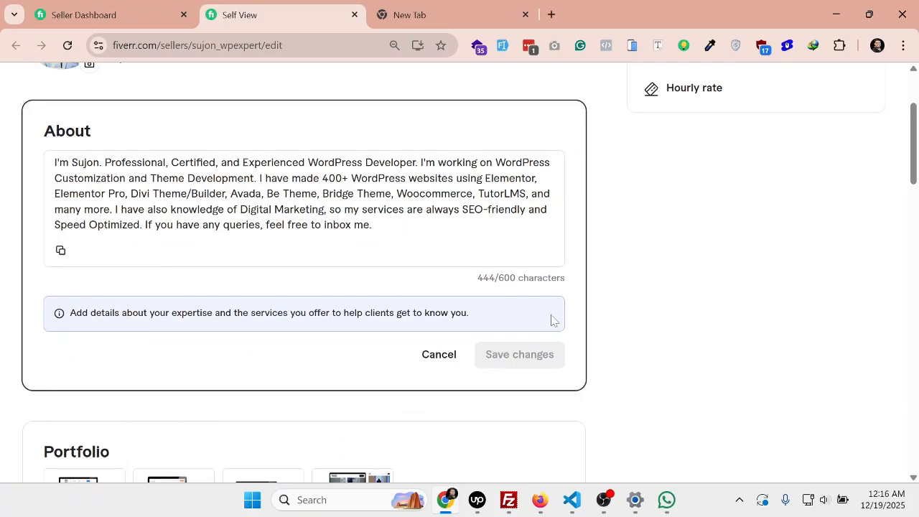
{"action": "left_click_drag", "start_coordinate": [499, 278], "coordinate": [510, 279]}
{"action": "left_click_drag", "start_coordinate": [335, 240], "coordinate": [9, 164]}
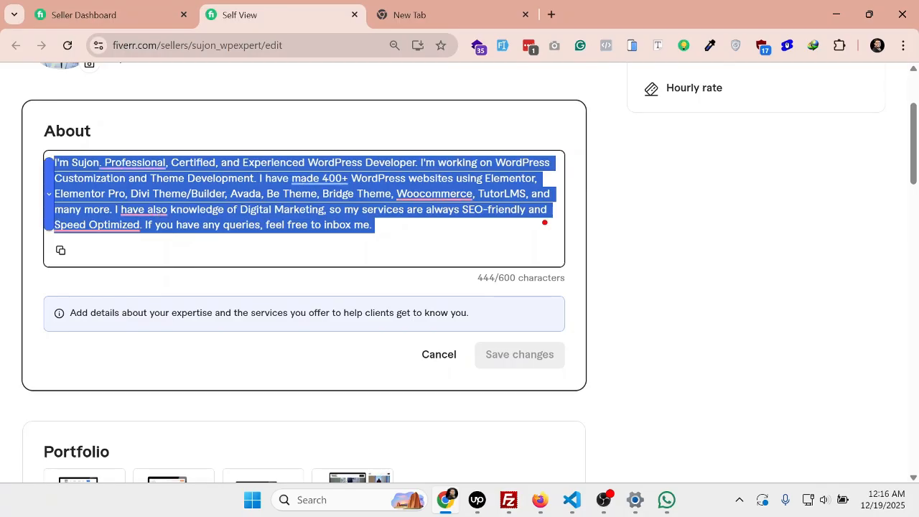
{"action": "left_click_drag", "start_coordinate": [377, 225], "coordinate": [2, 165]}
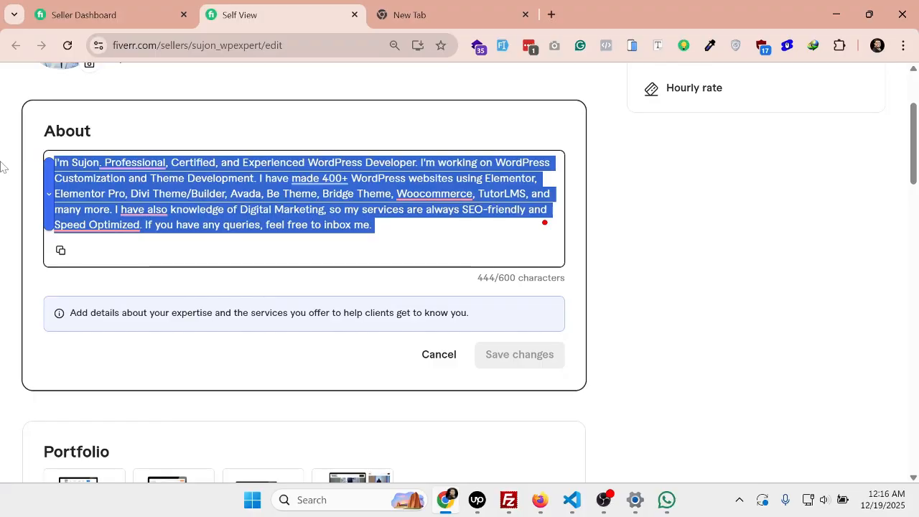
{"action": "left_click", "coordinate": [437, 354]}
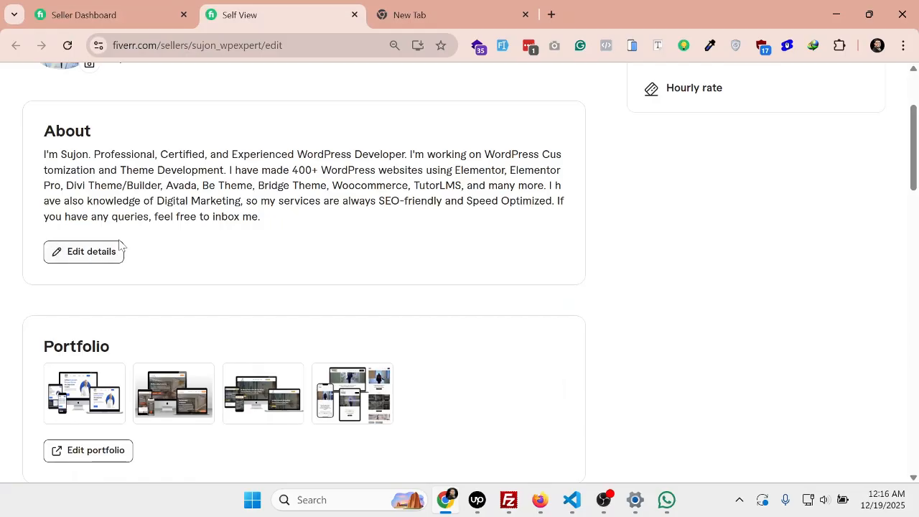
- Open the portfolio editing page from the profile's Portfolio section
{"action": "scroll", "coordinate": [121, 246], "scroll_direction": "down", "scroll_amount": 2}
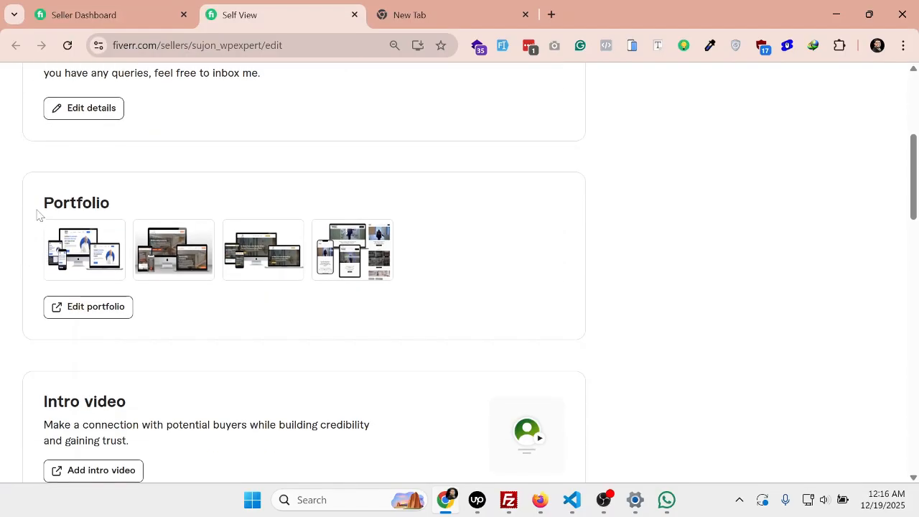
{"action": "left_click_drag", "start_coordinate": [38, 214], "coordinate": [111, 204]}
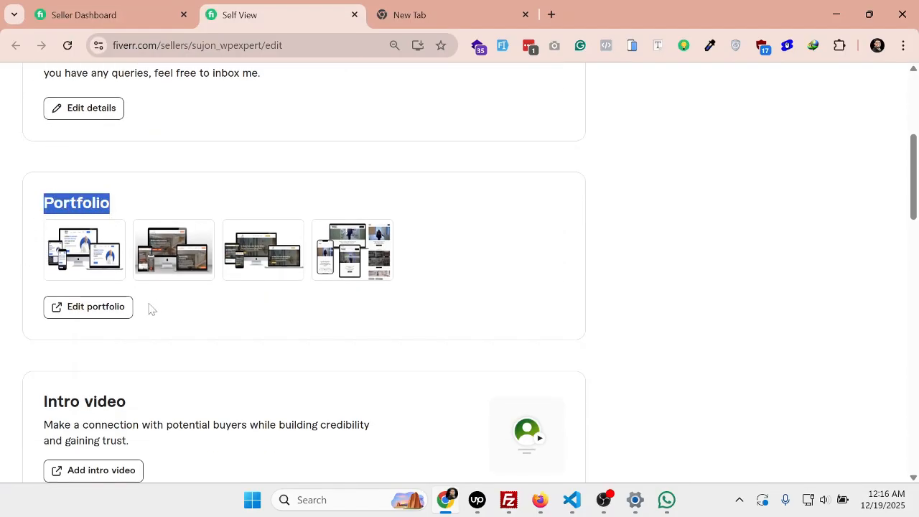
{"action": "left_click", "coordinate": [72, 314]}
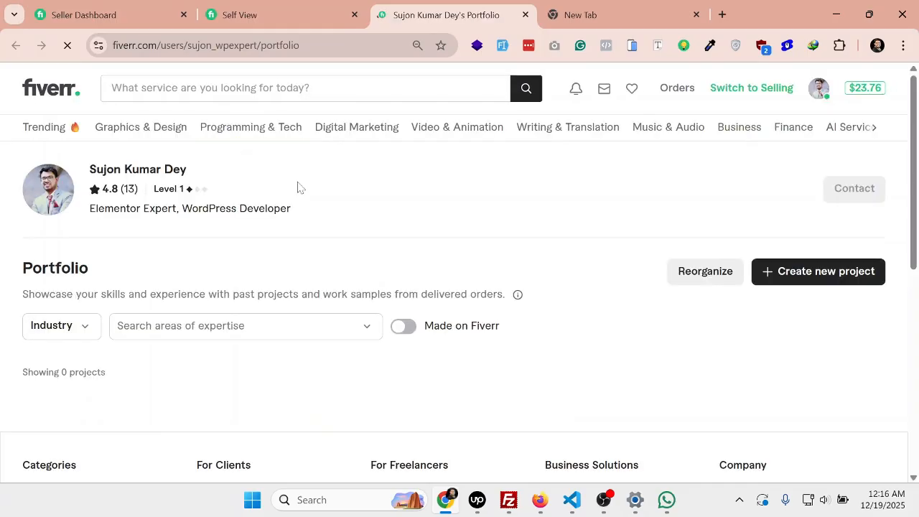
- Browse the existing portfolio projects and open the form for creating a new project
{"action": "scroll", "coordinate": [351, 213], "scroll_direction": "down", "scroll_amount": 4}
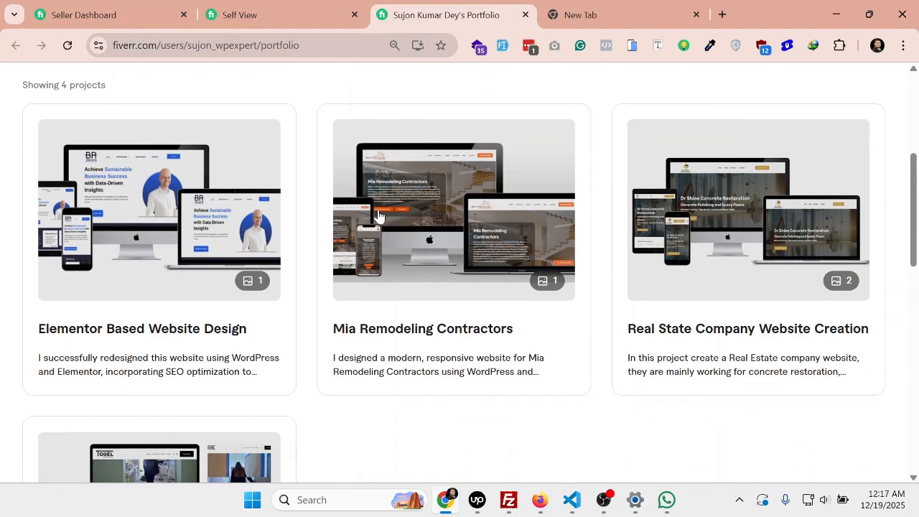
{"action": "scroll", "coordinate": [468, 249], "scroll_direction": "down", "scroll_amount": 3}
{"action": "scroll", "coordinate": [467, 251], "scroll_direction": "up", "scroll_amount": 6}
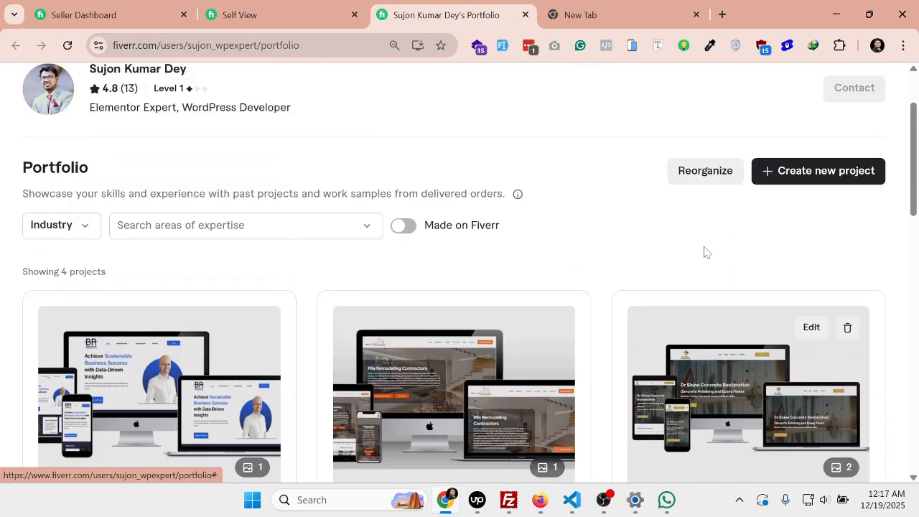
{"action": "scroll", "coordinate": [476, 289], "scroll_direction": "down", "scroll_amount": 6}
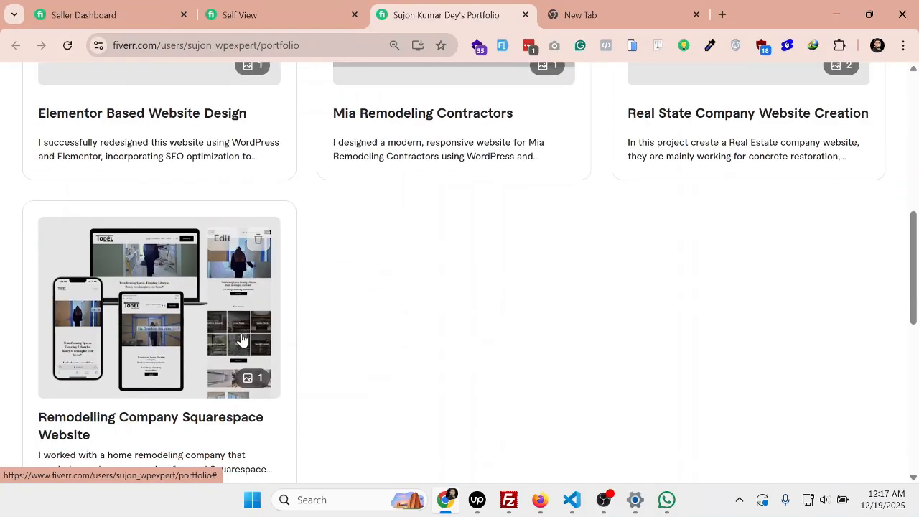
{"action": "scroll", "coordinate": [352, 361], "scroll_direction": "up", "scroll_amount": 4}
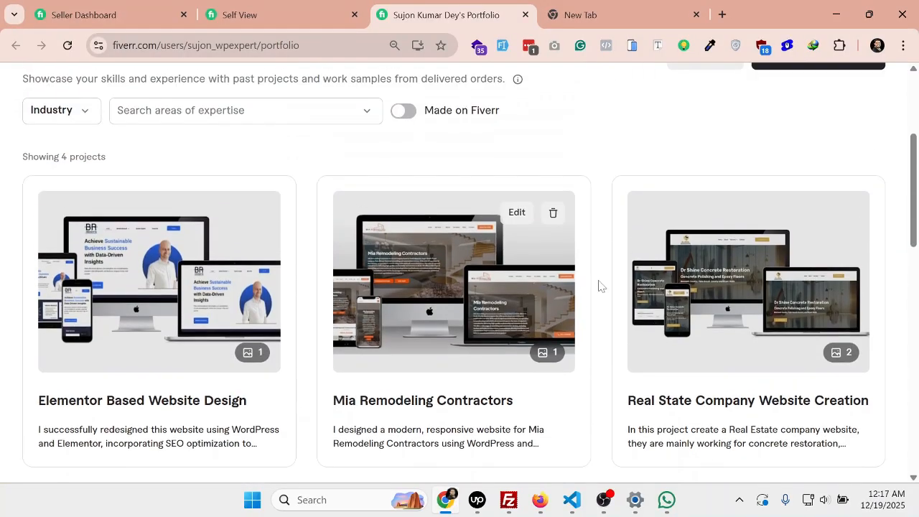
{"action": "scroll", "coordinate": [738, 183], "scroll_direction": "up", "scroll_amount": 2}
{"action": "left_click", "coordinate": [793, 206]}
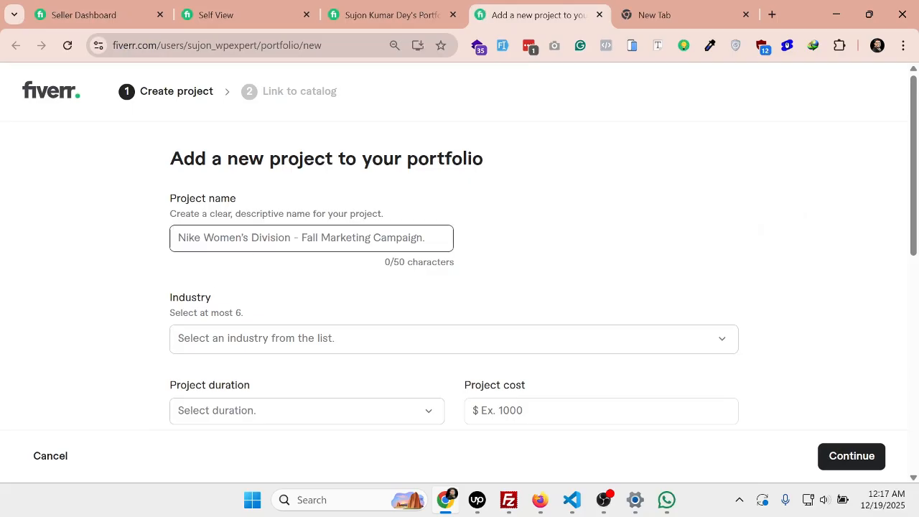
- Examine the new project form's name, industry, duration, cost, start date, description and attachment fields
{"action": "left_click_drag", "start_coordinate": [130, 203], "coordinate": [318, 209]}
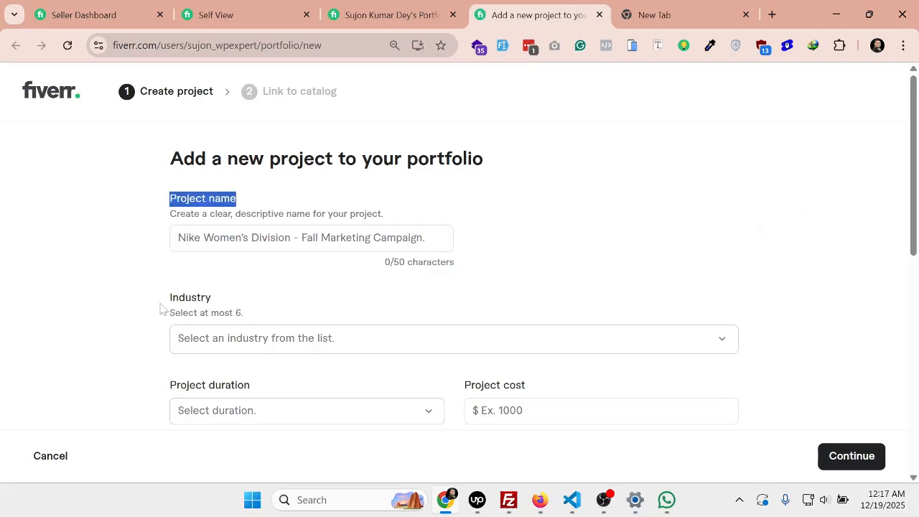
{"action": "left_click_drag", "start_coordinate": [160, 304], "coordinate": [290, 301]}
{"action": "scroll", "coordinate": [288, 302], "scroll_direction": "down", "scroll_amount": 3}
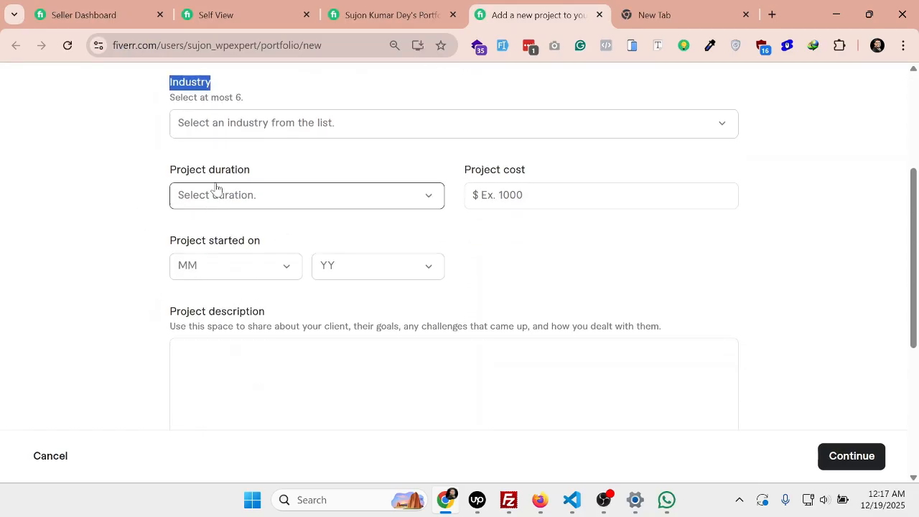
{"action": "left_click", "coordinate": [212, 197]}
{"action": "left_click", "coordinate": [489, 237]}
{"action": "scroll", "coordinate": [488, 236], "scroll_direction": "down", "scroll_amount": 1}
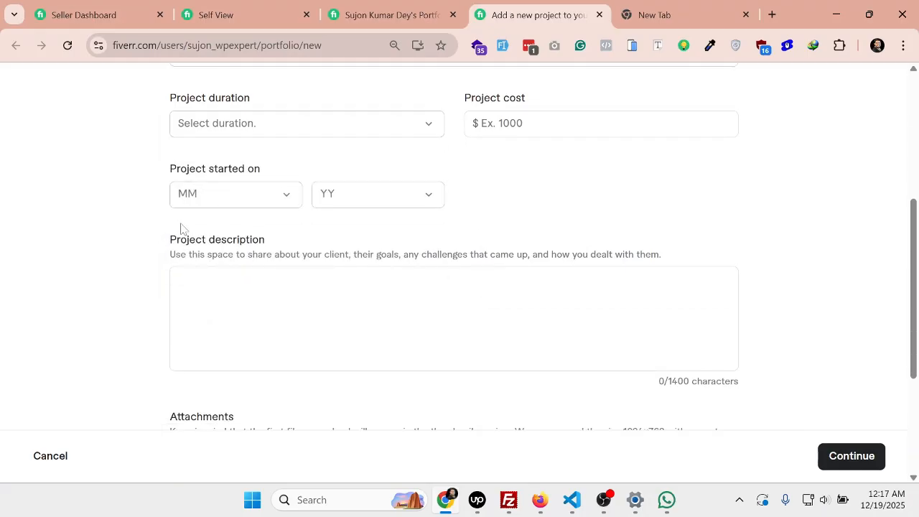
{"action": "left_click", "coordinate": [262, 312]}
{"action": "scroll", "coordinate": [263, 312], "scroll_direction": "down", "scroll_amount": 3}
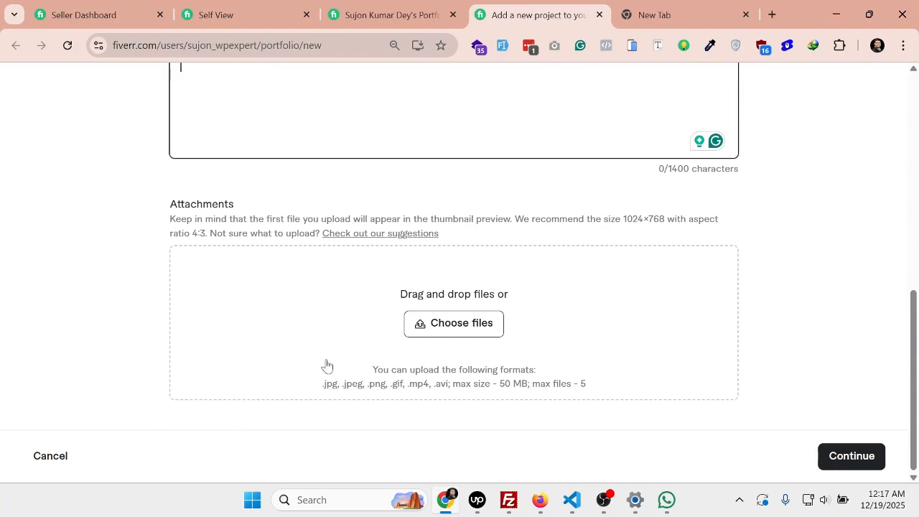
{"action": "scroll", "coordinate": [369, 232], "scroll_direction": "up", "scroll_amount": 10}
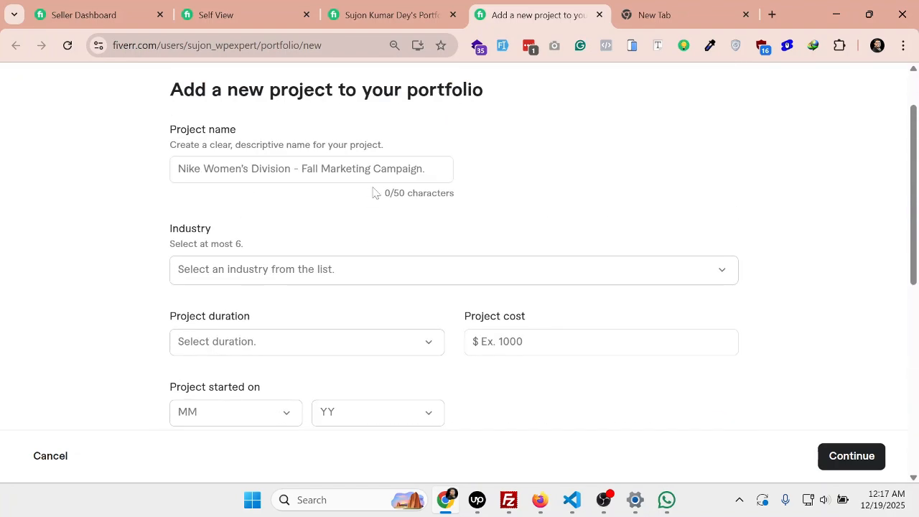
{"action": "scroll", "coordinate": [354, 159], "scroll_direction": "up", "scroll_amount": 1}
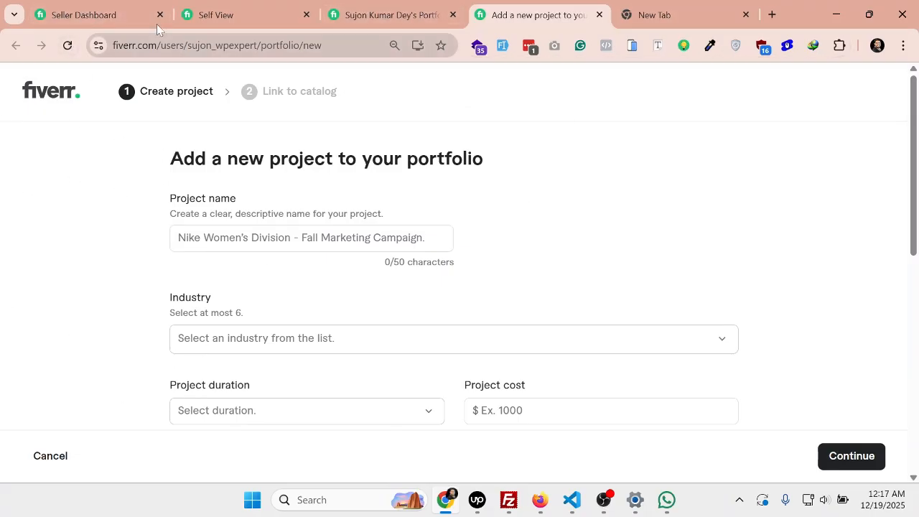
- Review the existing projects on the seller's portfolio page for reference
{"action": "left_click", "coordinate": [617, 11]}
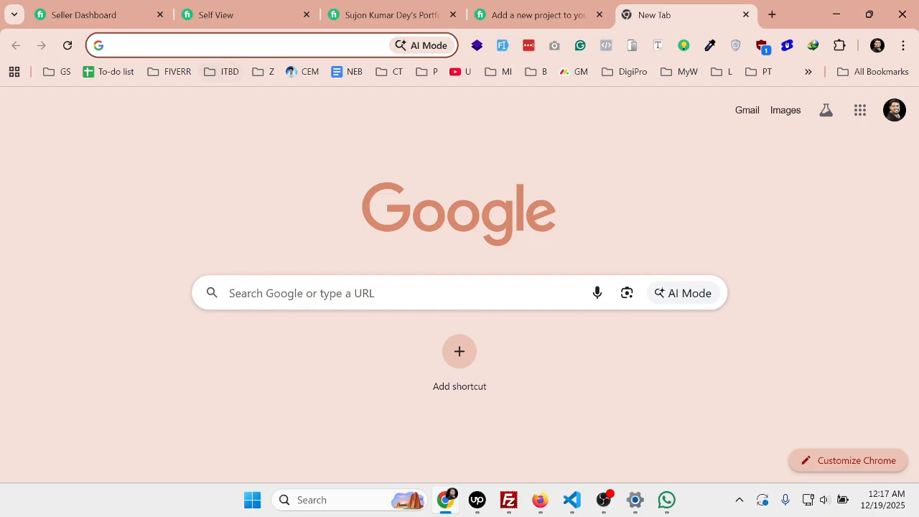
{"action": "left_click", "coordinate": [528, 15]}
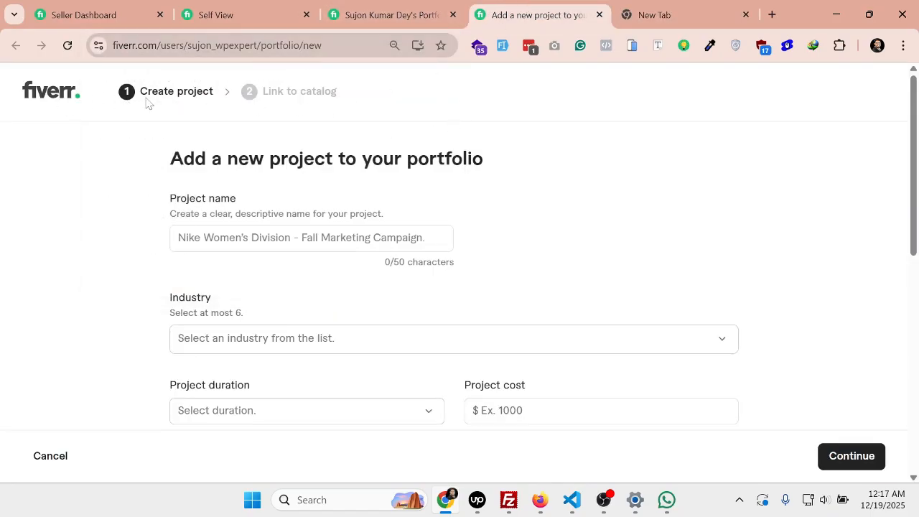
{"action": "left_click", "coordinate": [406, 11]}
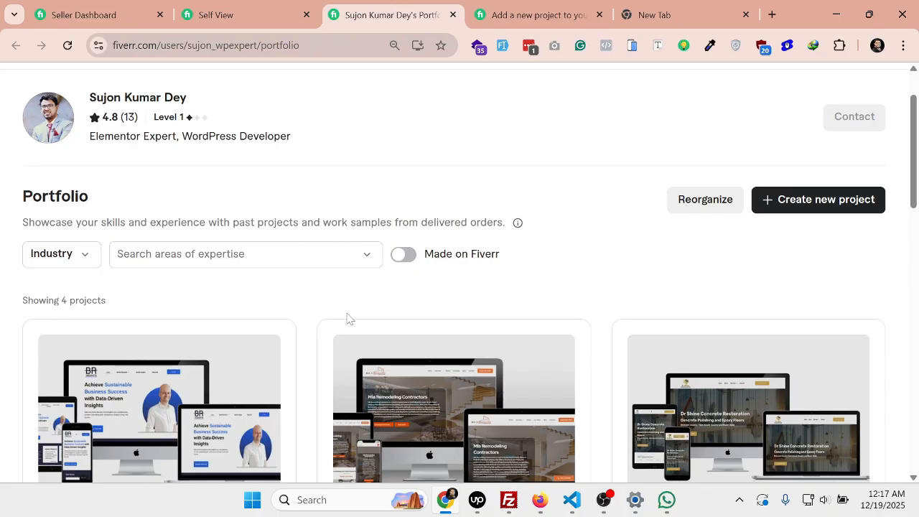
{"action": "scroll", "coordinate": [193, 354], "scroll_direction": "down", "scroll_amount": 2}
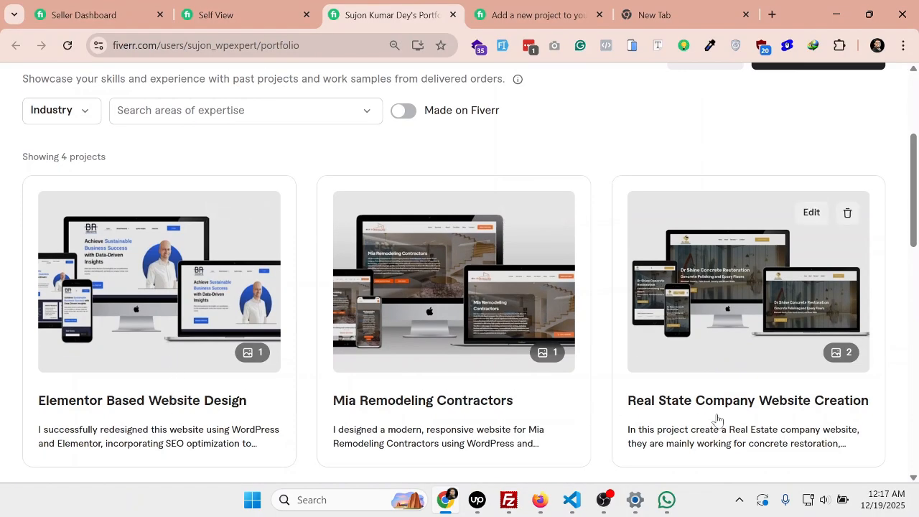
{"action": "scroll", "coordinate": [683, 441], "scroll_direction": "down", "scroll_amount": 3}
{"action": "scroll", "coordinate": [421, 427], "scroll_direction": "up", "scroll_amount": 6}
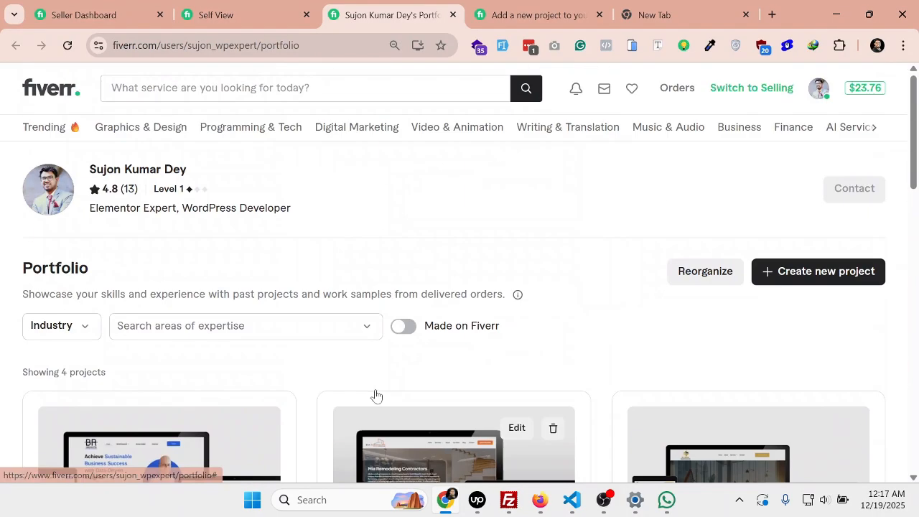
- Return to the new project form and name the project "Exodous Website With Elementor Pro"
{"action": "key", "text": "ctrl+Tab"}
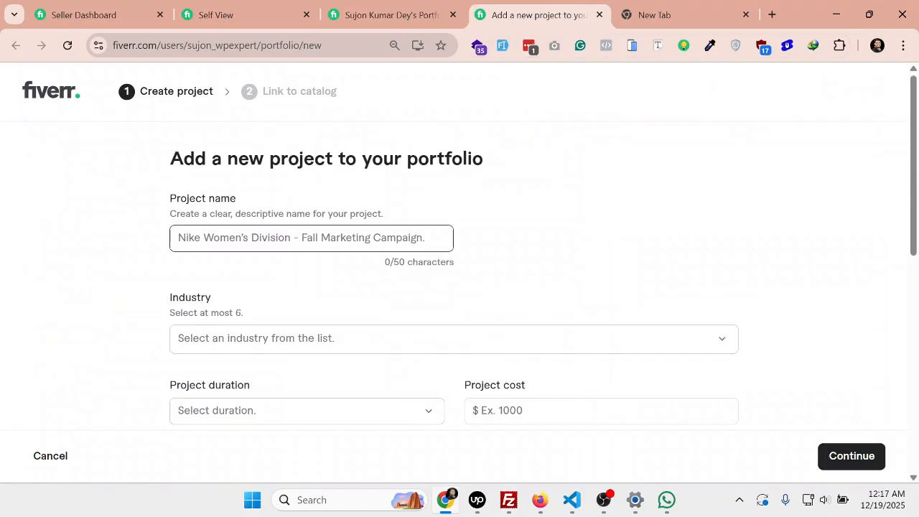
{"action": "type", "text": "El"}
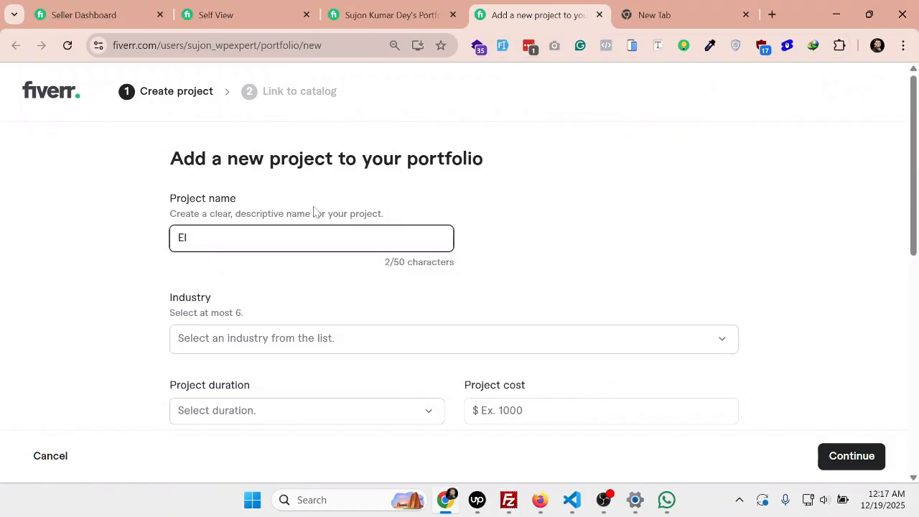
{"action": "key", "text": "BackSpace"}
{"action": "type", "text": "x"}
{"action": "type", "text": "odous Website With ELe"}
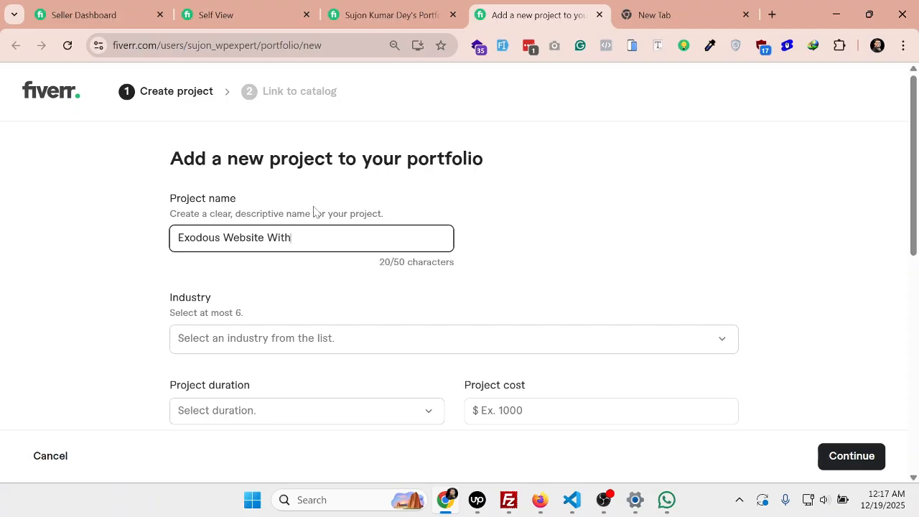
{"action": "key", "text": "BackSpace"}
{"action": "key", "text": "BackSpace"}
{"action": "type", "text": "lementor P"}
- Search the industry list for "const" and add Construction as the project's industry
{"action": "left_click", "coordinate": [318, 336]}
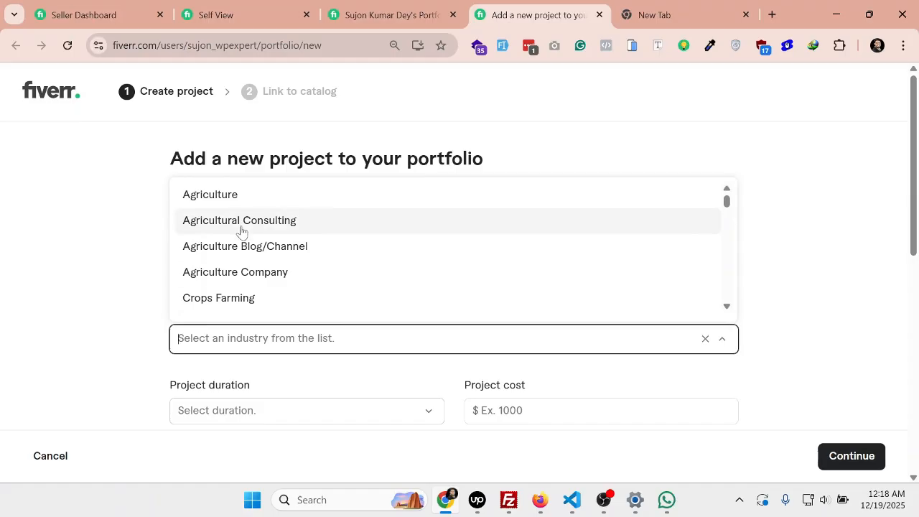
{"action": "type", "text": "r"}
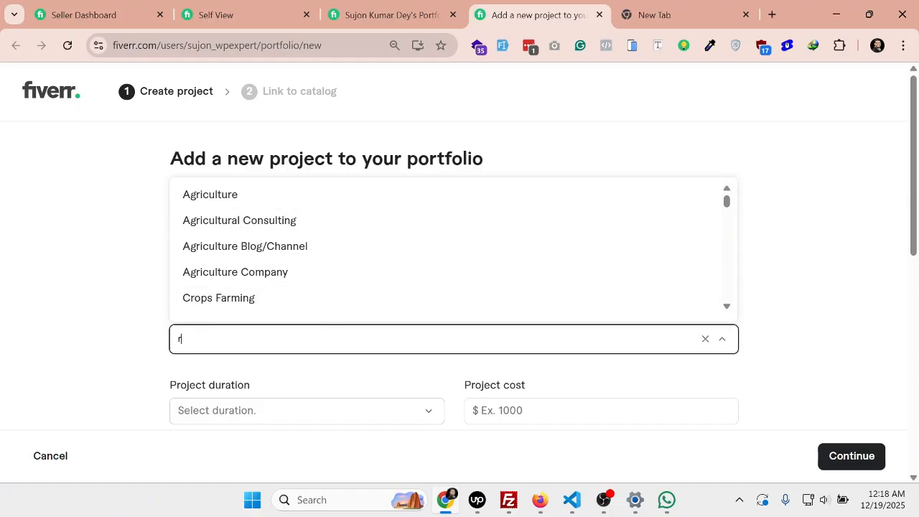
{"action": "type", "text": "emo"}
{"action": "key", "text": "BackSpace"}
{"action": "key", "text": "BackSpace"}
{"action": "key", "text": "BackSpace"}
{"action": "key", "text": "BackSpace"}
{"action": "type", "text": "const"}
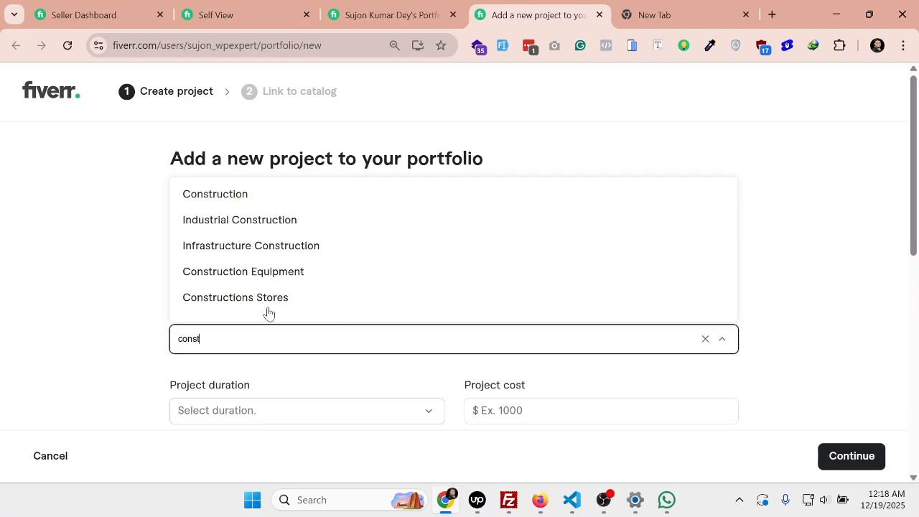
{"action": "left_click", "coordinate": [280, 202]}
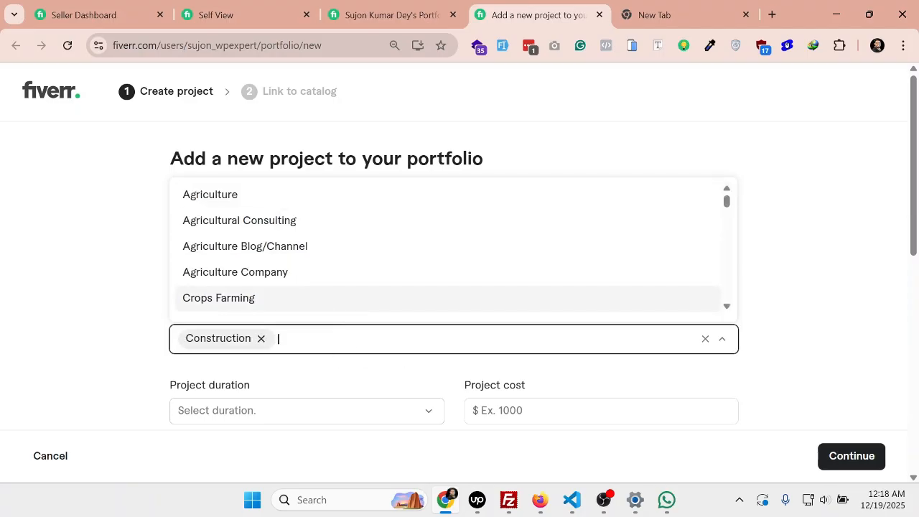
- Add Industrial Construction as a second industry for the project
{"action": "type", "text": "const"}
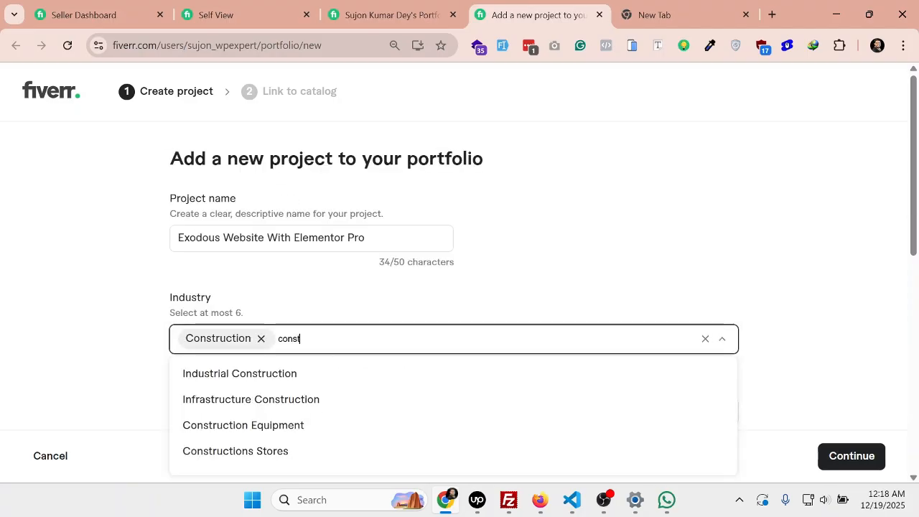
{"action": "key", "text": "BackSpace"}
{"action": "type", "text": "tru"}
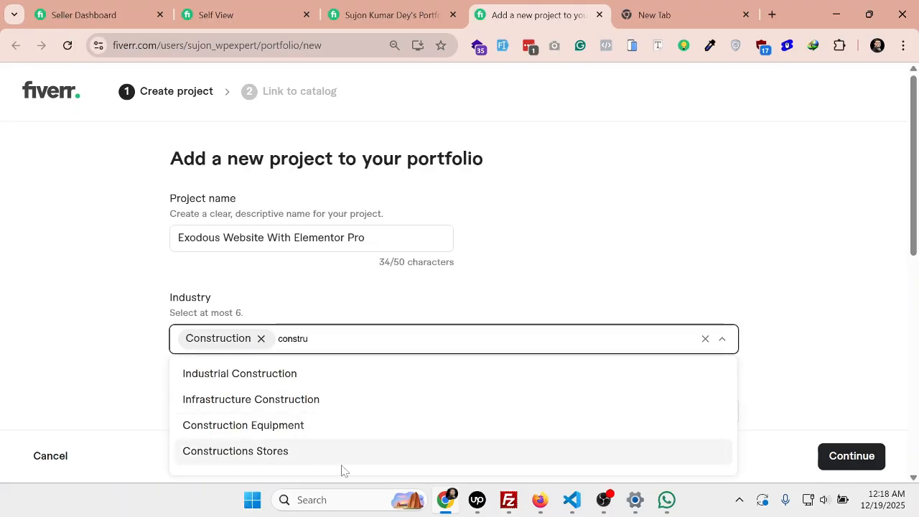
{"action": "left_click", "coordinate": [306, 382]}
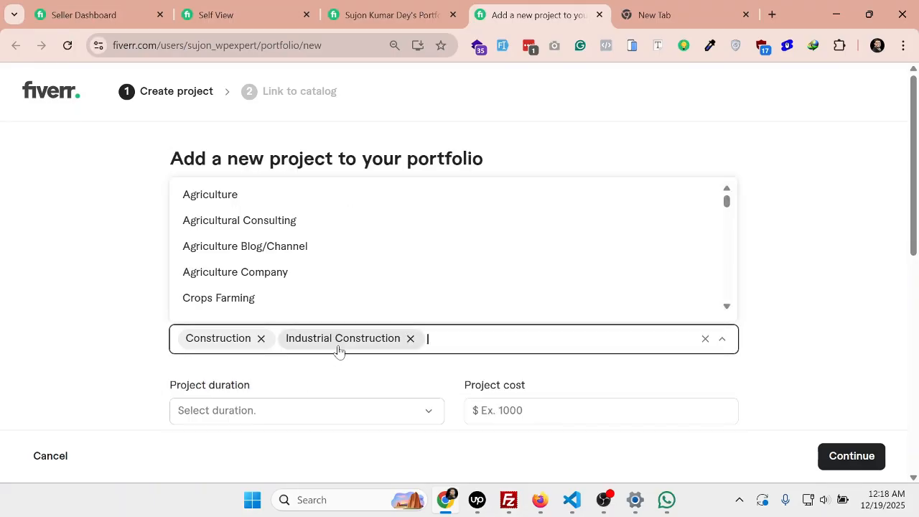
{"action": "left_click", "coordinate": [309, 388]}
- Set the project duration to 1-7 days and the project cost to $200
{"action": "scroll", "coordinate": [303, 398], "scroll_direction": "down", "scroll_amount": 1}
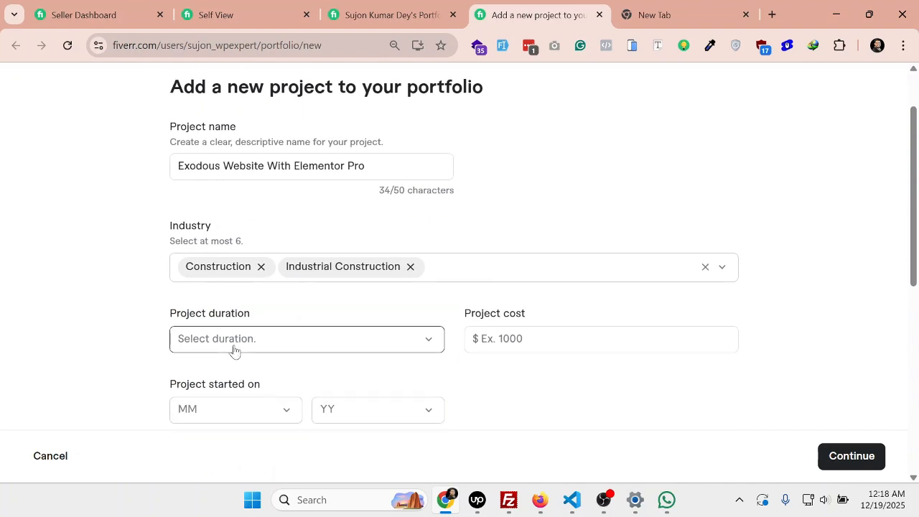
{"action": "left_click", "coordinate": [285, 343]}
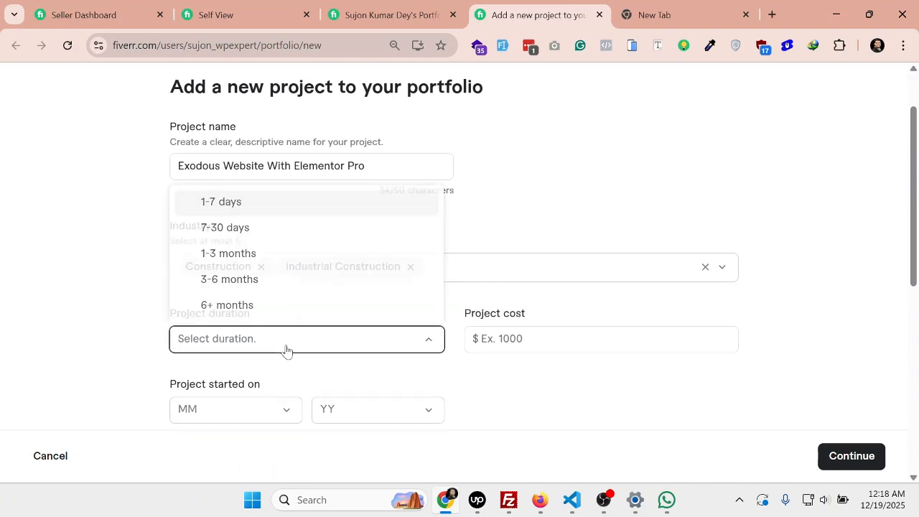
{"action": "left_click", "coordinate": [238, 204]}
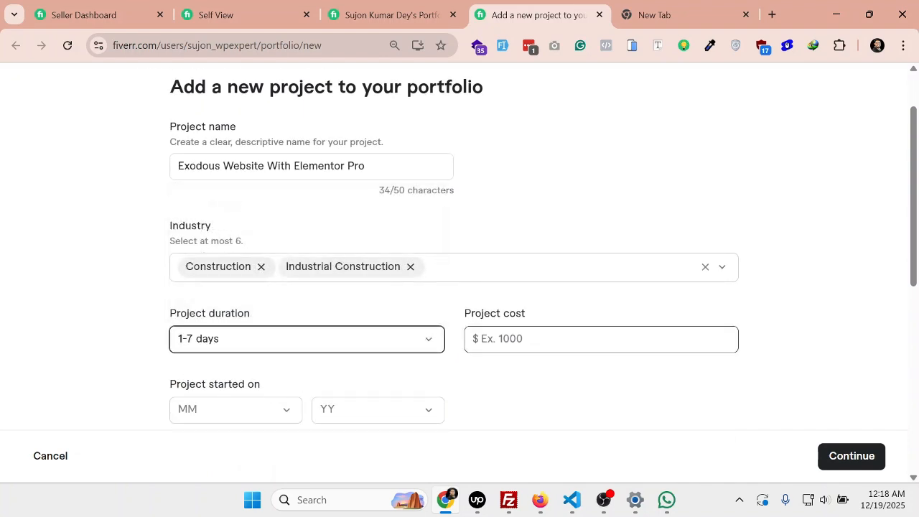
{"action": "left_click", "coordinate": [531, 340]}
{"action": "type", "text": "200"}
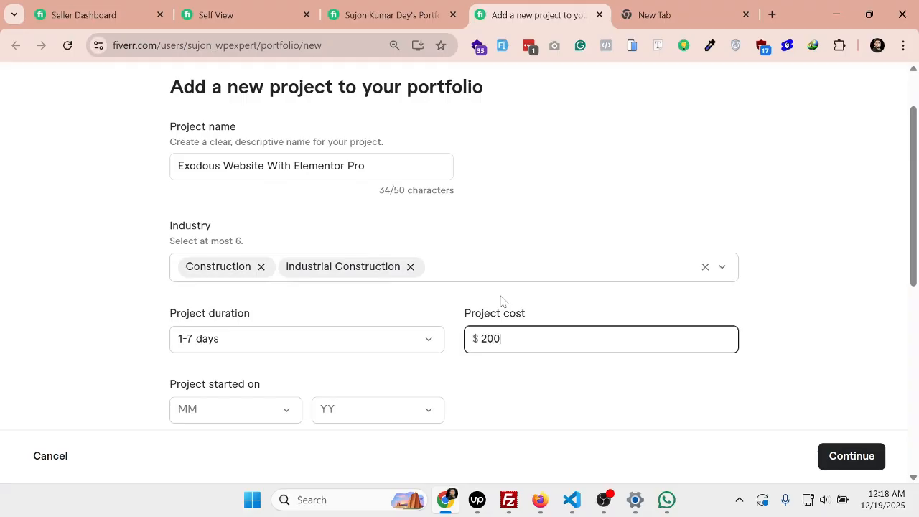
- Set the project's start date to November 2025
{"action": "scroll", "coordinate": [352, 357], "scroll_direction": "down", "scroll_amount": 2}
{"action": "left_click", "coordinate": [201, 273]}
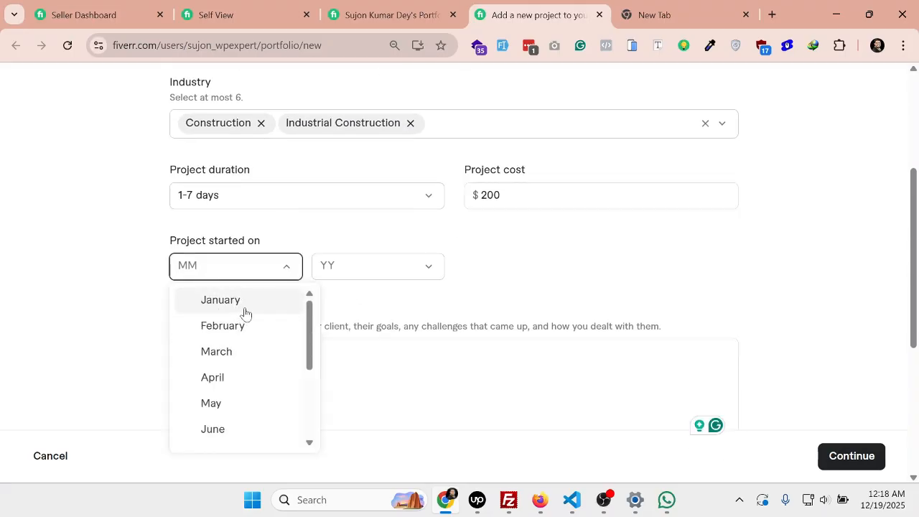
{"action": "scroll", "coordinate": [248, 372], "scroll_direction": "down", "scroll_amount": 1}
{"action": "scroll", "coordinate": [248, 372], "scroll_direction": "down", "scroll_amount": 2}
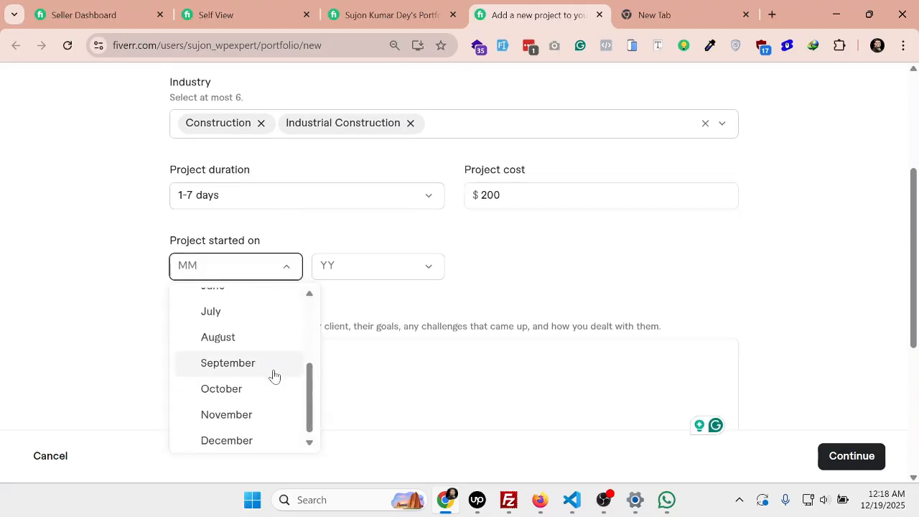
{"action": "left_click", "coordinate": [246, 411]}
{"action": "left_click", "coordinate": [345, 267]}
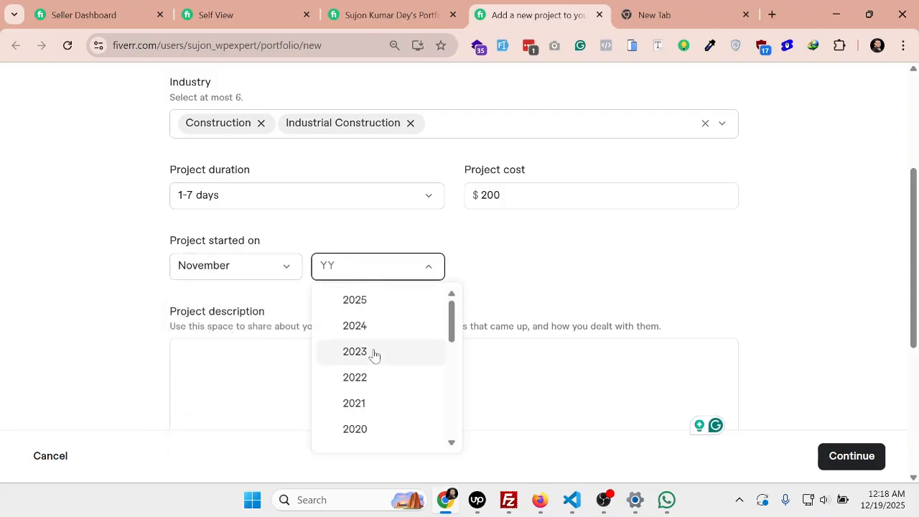
{"action": "left_click", "coordinate": [369, 305]}
- Examine the empty project description field and highlight its character counter
{"action": "scroll", "coordinate": [367, 353], "scroll_direction": "down", "scroll_amount": 2}
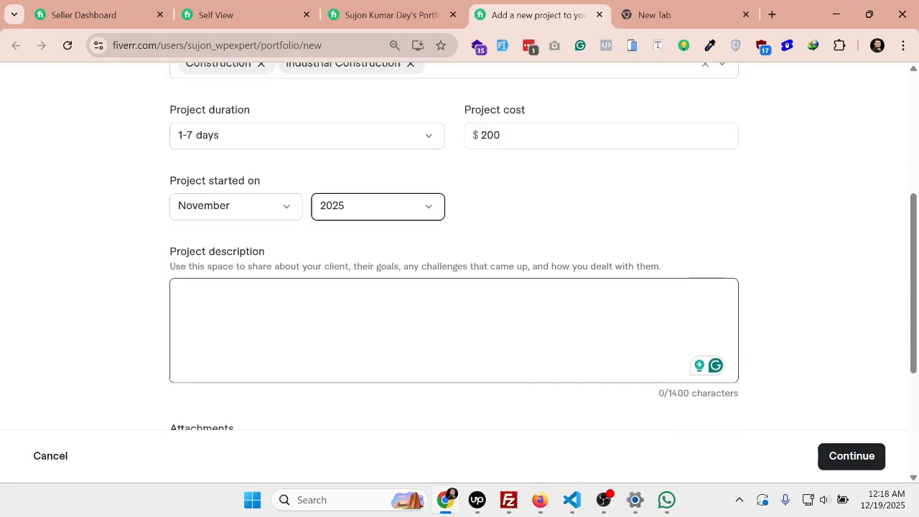
{"action": "left_click", "coordinate": [359, 260]}
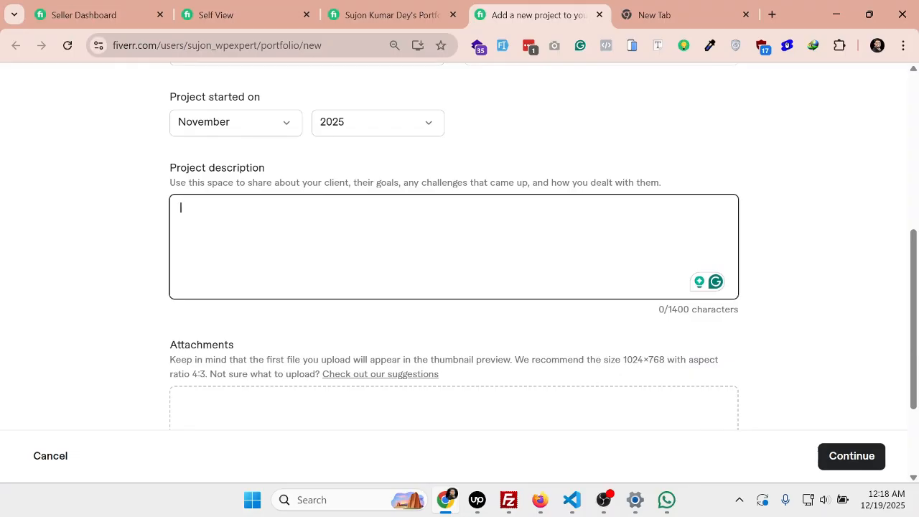
{"action": "left_click_drag", "start_coordinate": [627, 317], "coordinate": [745, 321]}
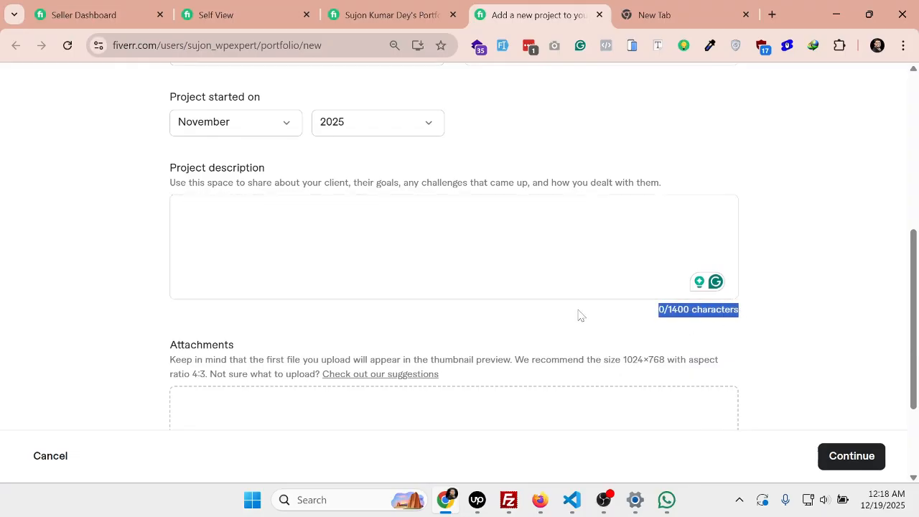
- Open ChatGPT in the empty browser tab and recheck the project details already entered in the Fiverr form
{"action": "left_click", "coordinate": [648, 5]}
{"action": "type", "text": "cha"}
{"action": "key", "text": "Return"}
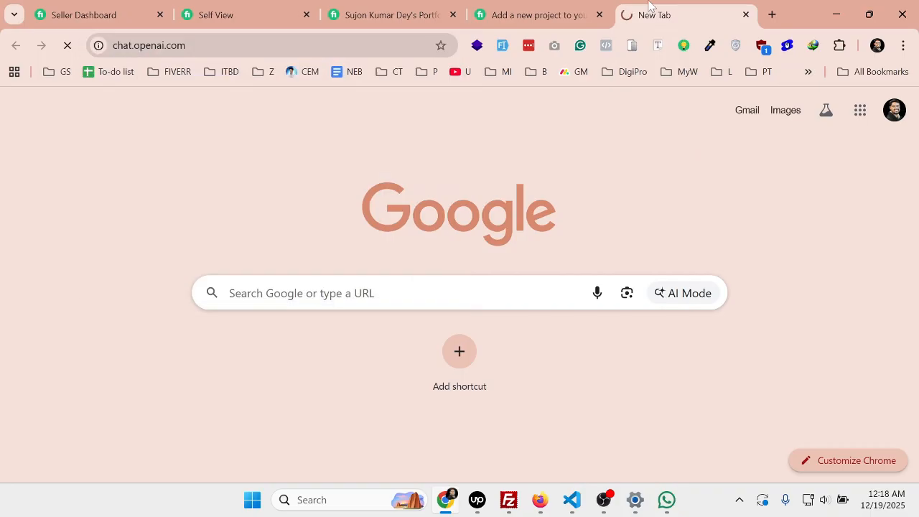
{"action": "left_click", "coordinate": [496, 5]}
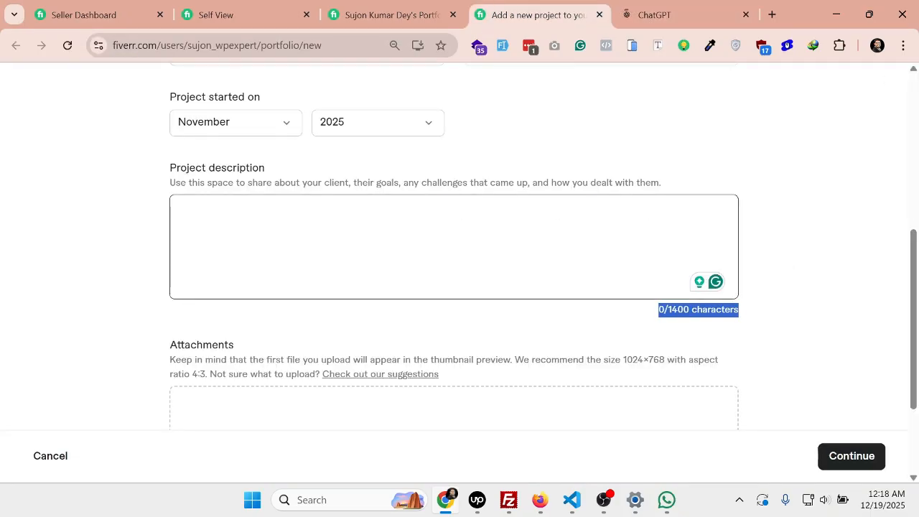
{"action": "scroll", "coordinate": [141, 142], "scroll_direction": "up", "scroll_amount": 2}
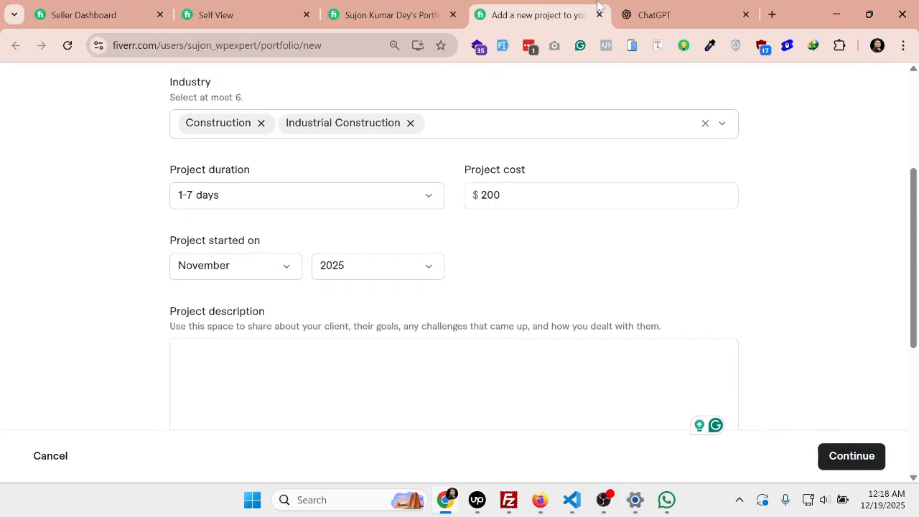
- Switch to ChatGPT and begin the prompt with "Write a project description about a remodeling company website"
{"action": "left_click", "coordinate": [638, 8]}
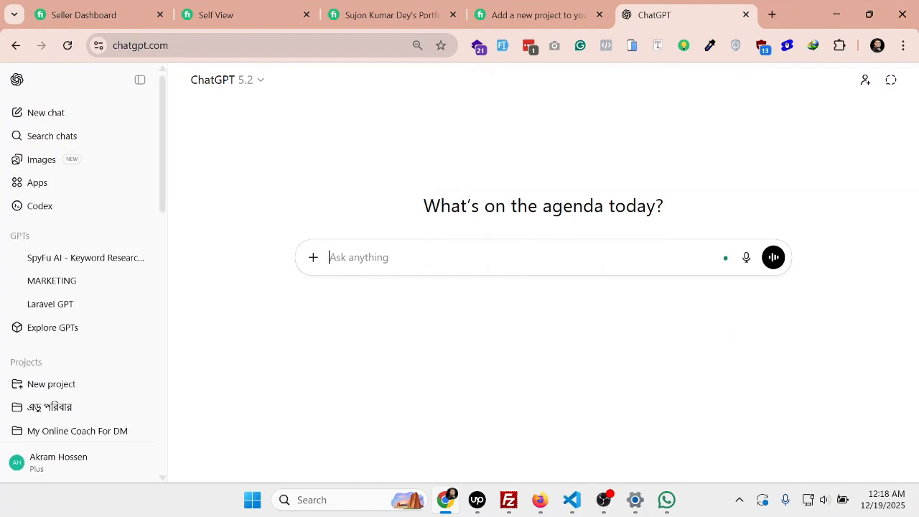
{"action": "type", "text": "Write"}
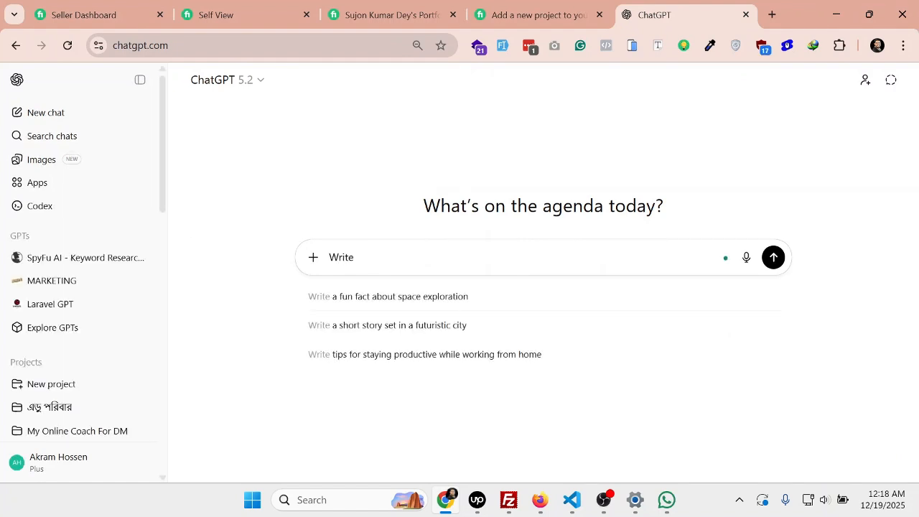
{"action": "type", "text": " a "}
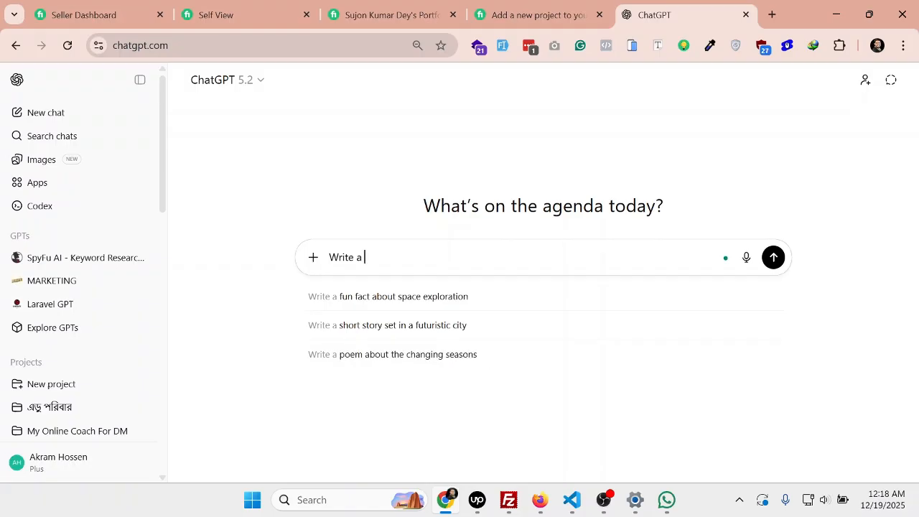
{"action": "type", "text": "project "}
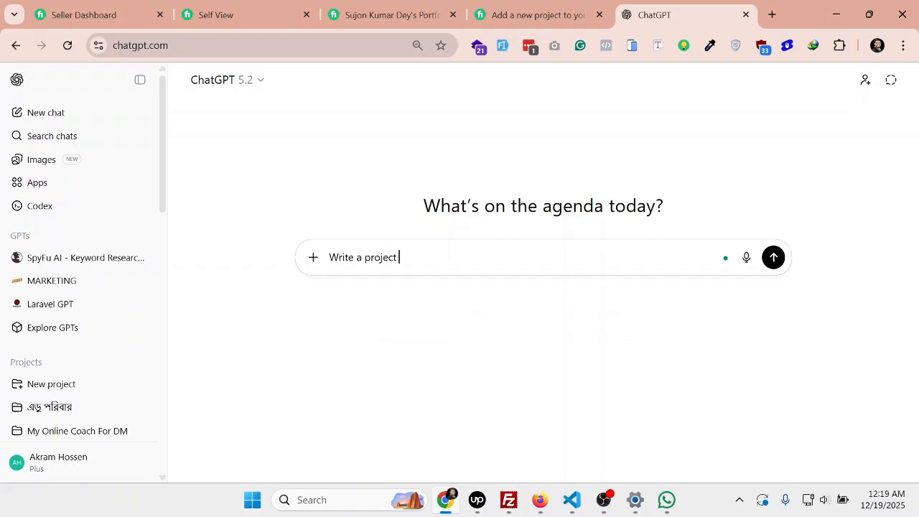
{"action": "type", "text": "descriptio"}
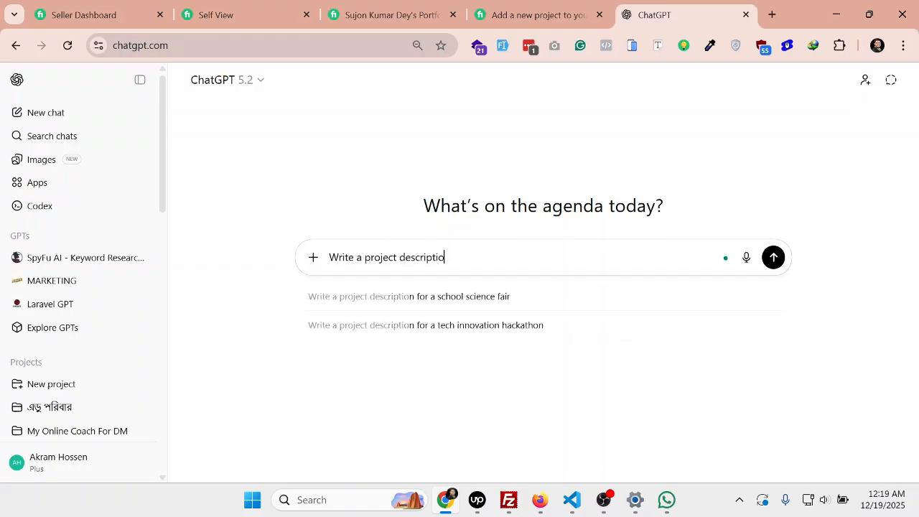
{"action": "type", "text": "n about a r"}
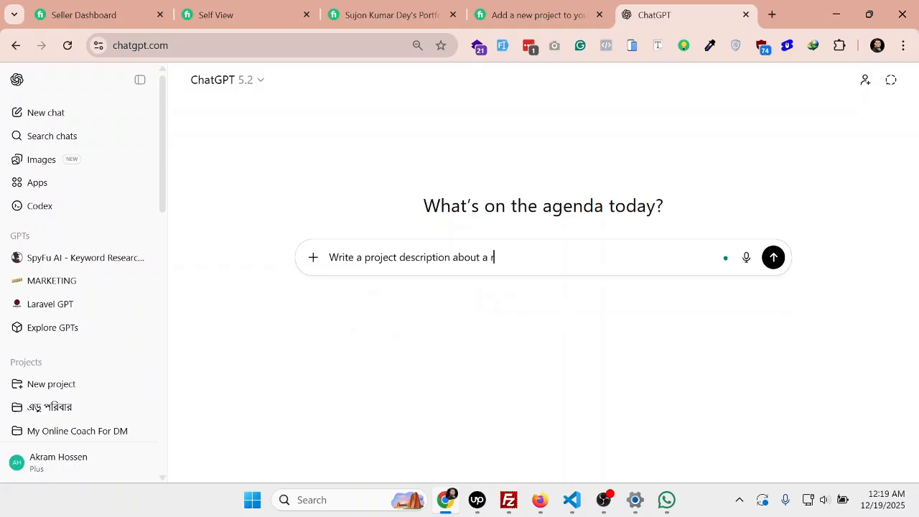
{"action": "type", "text": "emodeling company website"}
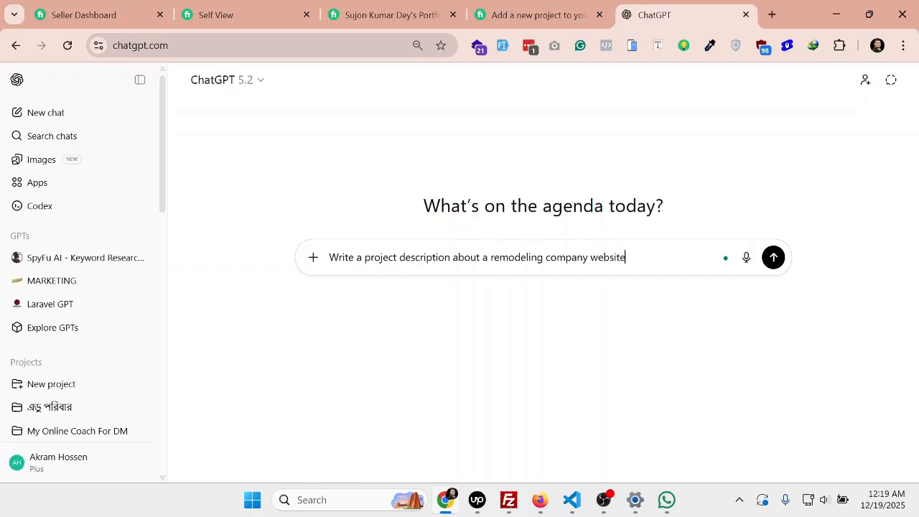
{"action": "key", "text": "shift+Return"}
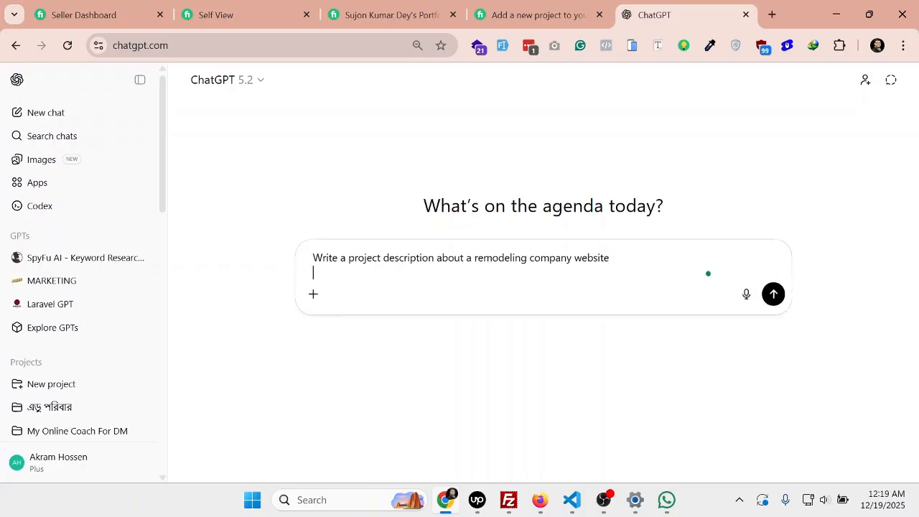
- Add the line "Project is Exodous Company Website" to the prompt
{"action": "type", "text": "Project is"}
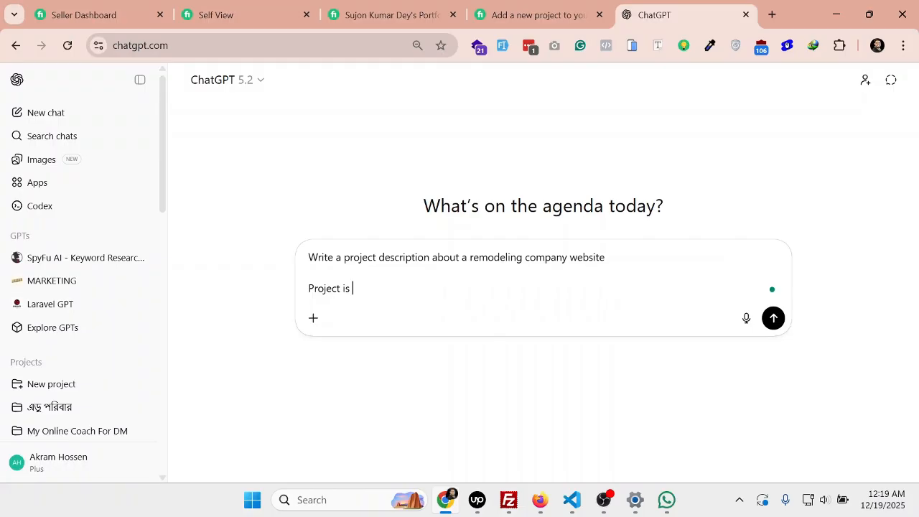
{"action": "type", "text": " Exodous cO"}
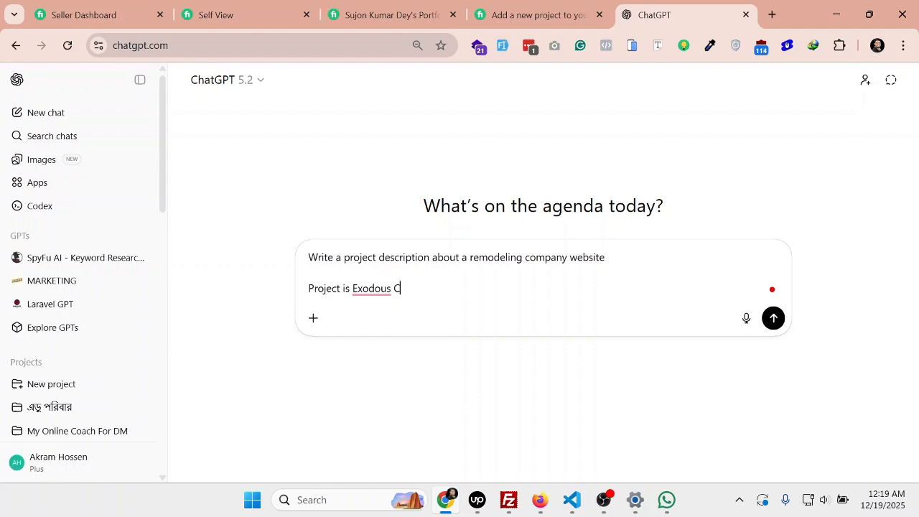
{"action": "type", "text": "ommany WEBS"}
{"action": "key", "text": "BackSpace"}
{"action": "key", "text": "BackSpace"}
{"action": "key", "text": "BackSpace"}
{"action": "type", "text": "ebsite"}
- Add the line "I made it with WordPress, and Elementor Pro, Astra theme" to the prompt
{"action": "key", "text": "shift+Return"}
{"action": "type", "text": "I"}
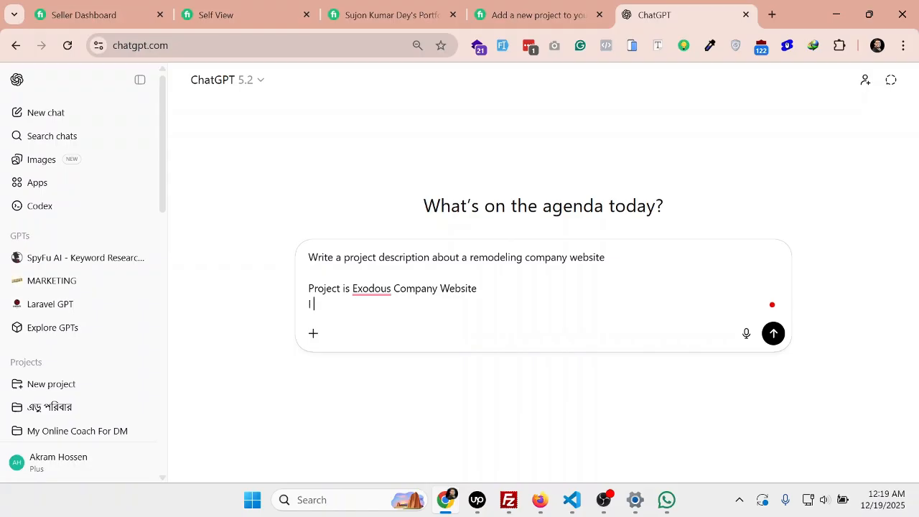
{"action": "type", "text": " made it with"}
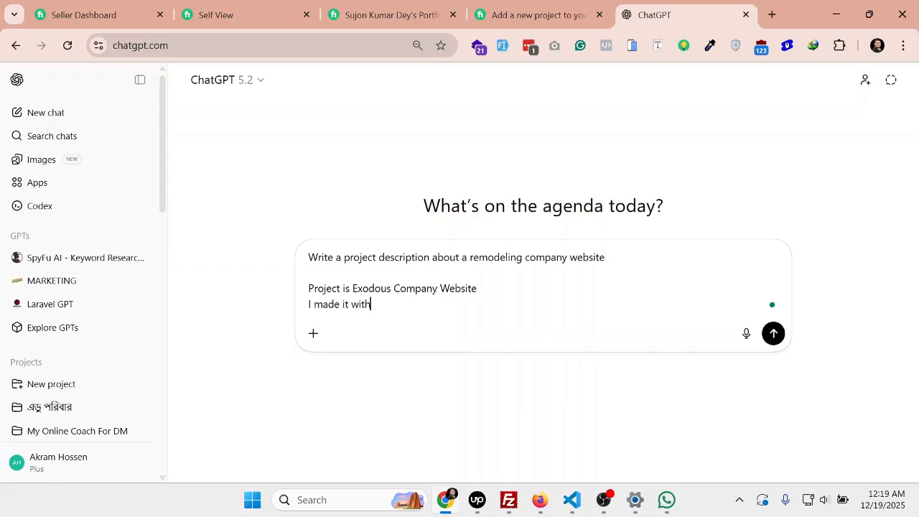
{"action": "type", "text": " Wo"}
{"action": "type", "text": "rdPress, and Elementor Pro, Astra theme"}
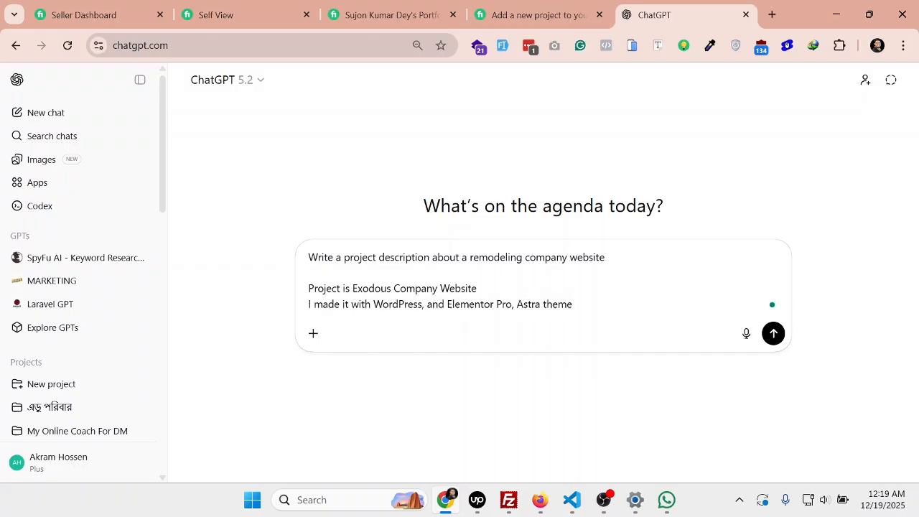
- Copy the project description heading and its guidance text from the Fiverr form and paste them at the end of the ChatGPT prompt
{"action": "left_click", "coordinate": [509, 15]}
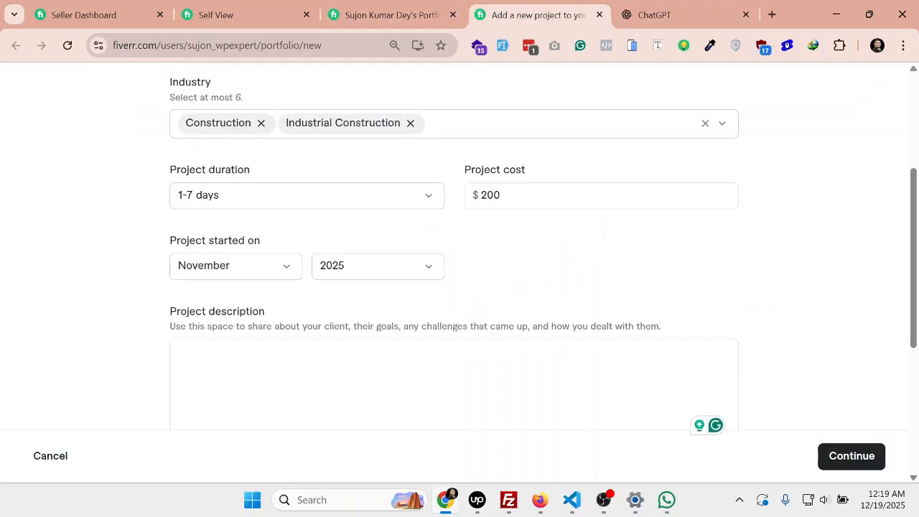
{"action": "scroll", "coordinate": [460, 309], "scroll_direction": "down", "scroll_amount": 1}
{"action": "key", "text": "Print"}
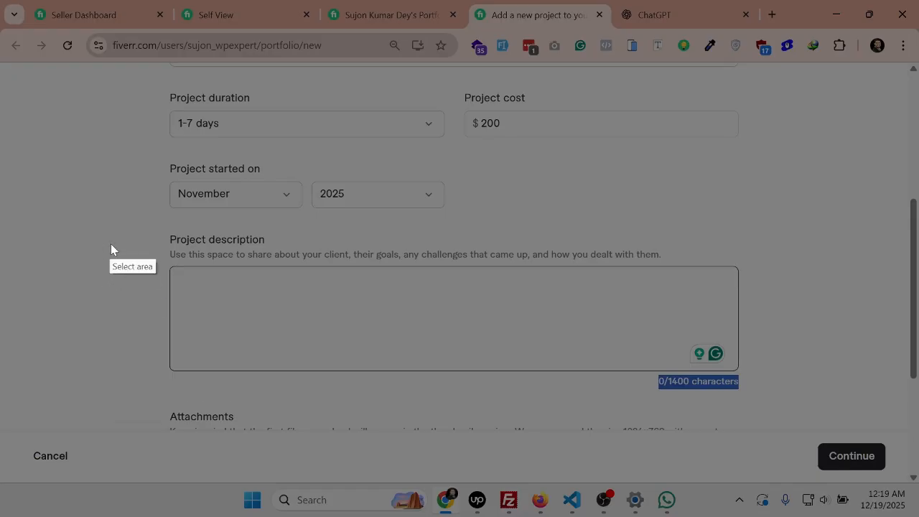
{"action": "left_click_drag", "start_coordinate": [138, 226], "coordinate": [723, 281]}
{"action": "key", "text": "ctrl+c"}
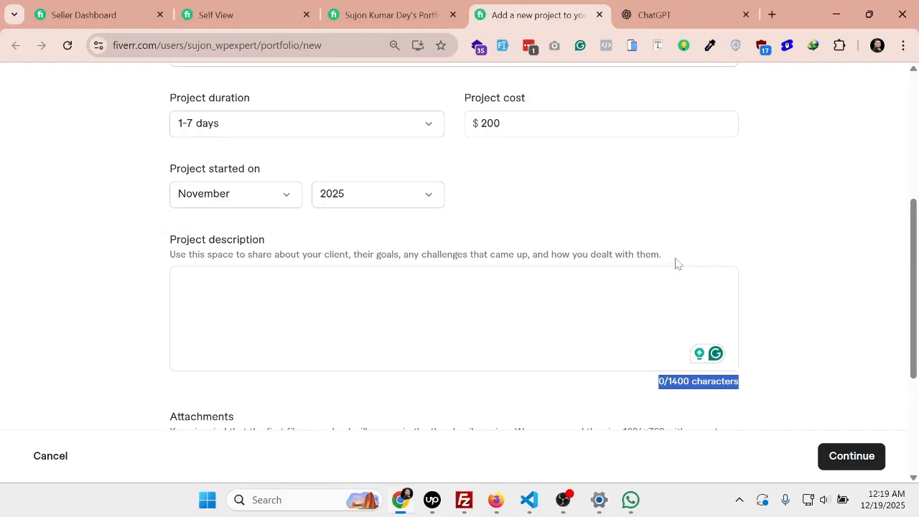
{"action": "left_click_drag", "start_coordinate": [675, 263], "coordinate": [144, 251]}
{"action": "left_click", "coordinate": [669, 9]}
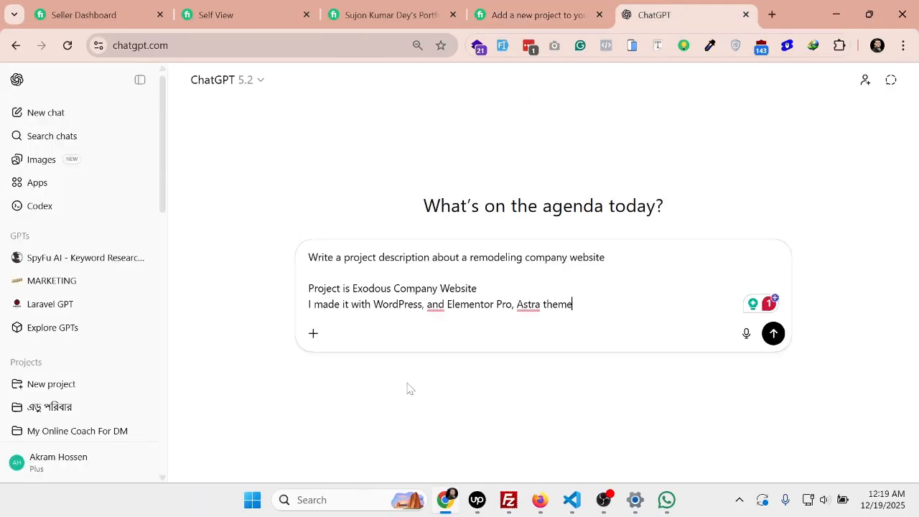
{"action": "key", "text": "shift+Return"}
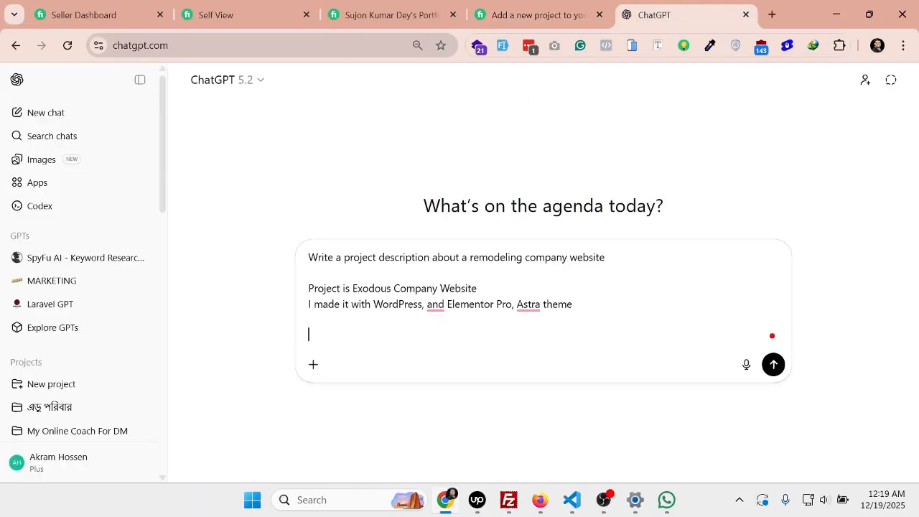
{"action": "key", "text": "ctrl+v"}
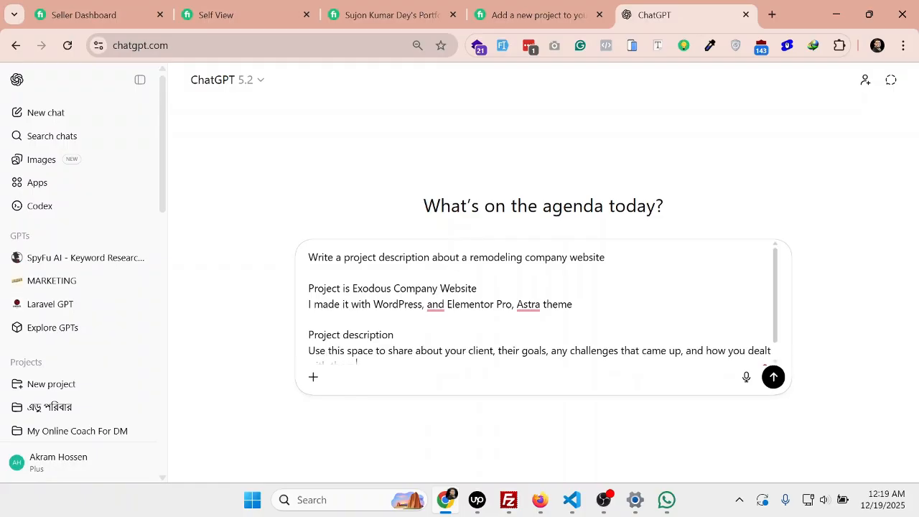
- End the prompt with a request to write the description in a human-friendly way and submit it
{"action": "key", "text": "shift+Return"}
{"action": "key", "text": "shift+Return"}
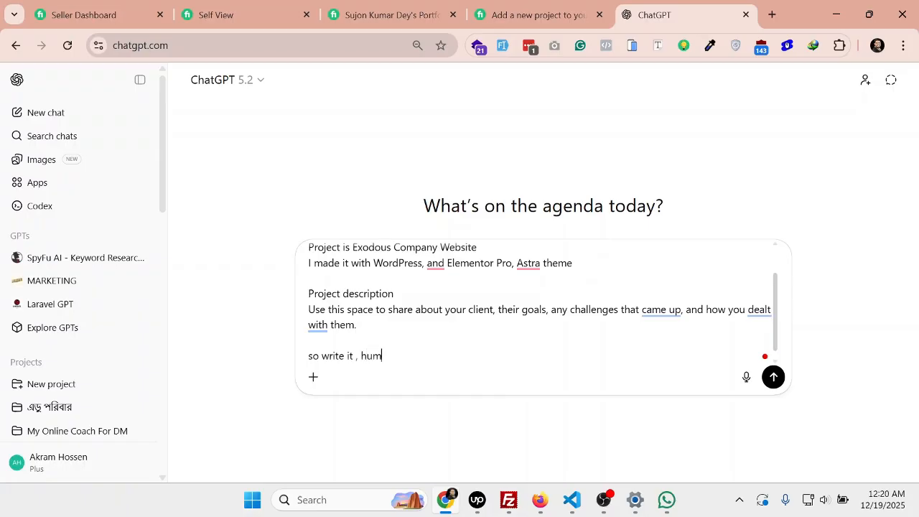
{"action": "type", "text": "so write it , human frienldy please"}
{"action": "key", "text": "Return"}
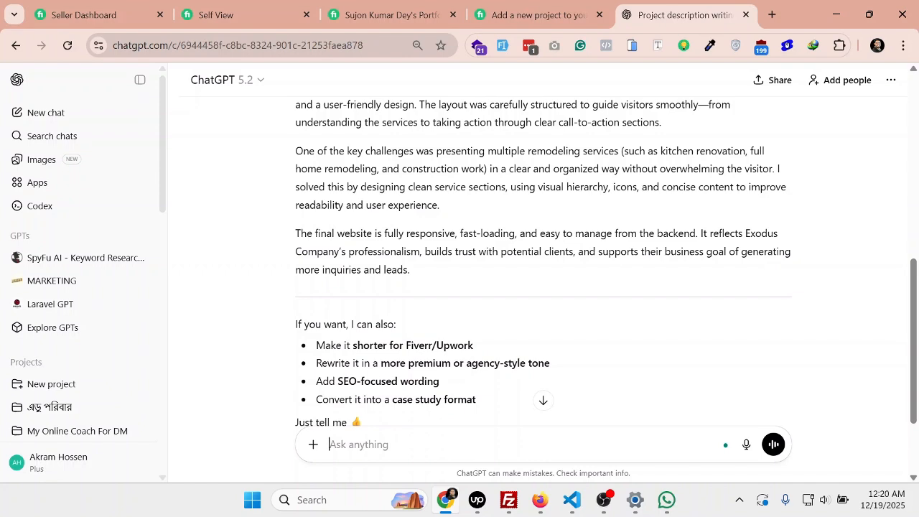
- Reuse ChatGPT's suggestion "Make it shorter for Fiverr" as a follow-up prompt and submit it
{"action": "left_click_drag", "start_coordinate": [316, 345], "coordinate": [432, 346]}
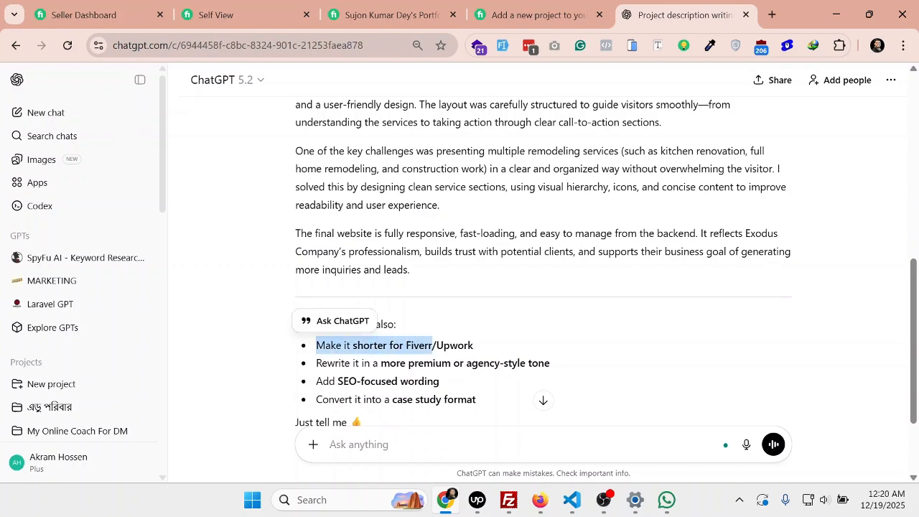
{"action": "key", "text": "ctrl+v"}
{"action": "key", "text": "Return"}
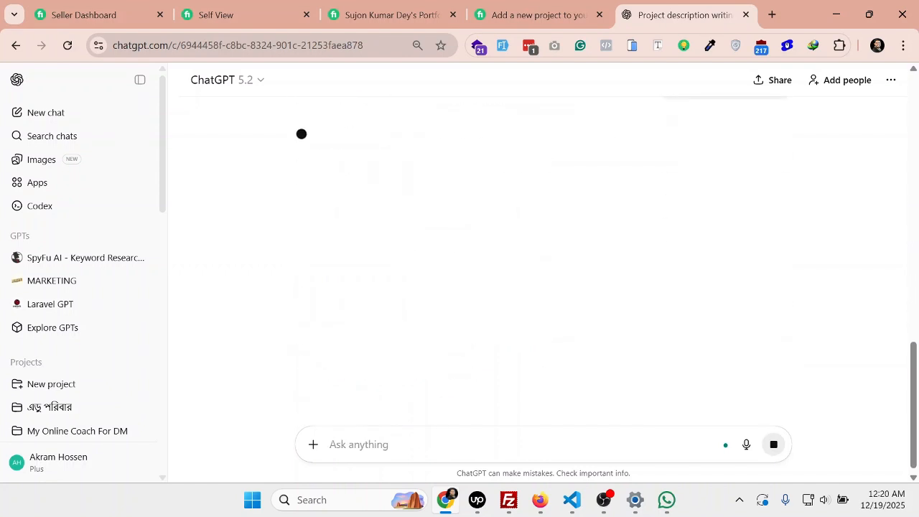
{"action": "scroll", "coordinate": [466, 330], "scroll_direction": "up", "scroll_amount": 2}
{"action": "scroll", "coordinate": [441, 266], "scroll_direction": "down", "scroll_amount": 2}
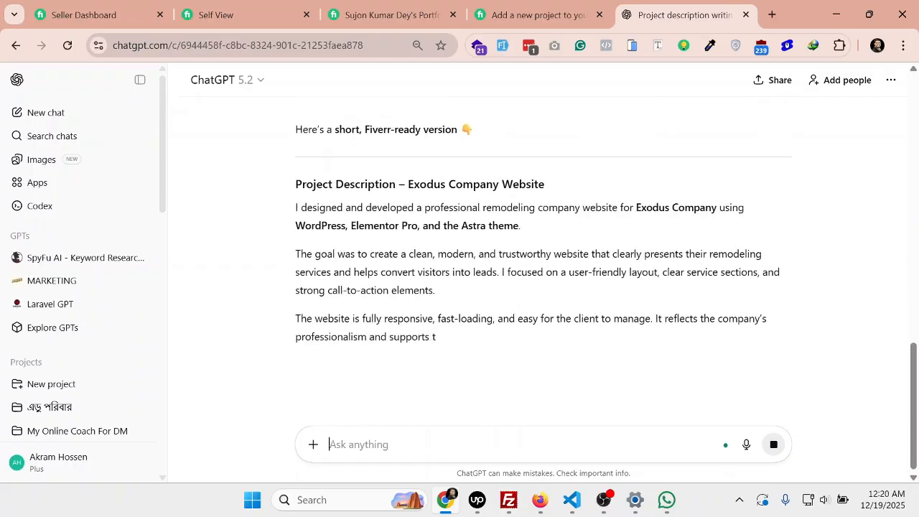
- Copy ChatGPT's shortened Exodus Company Website description and paste it into the project description of the Fiverr form
{"action": "left_click_drag", "start_coordinate": [829, 303], "coordinate": [240, 170]}
{"action": "left_click", "coordinate": [359, 12]}
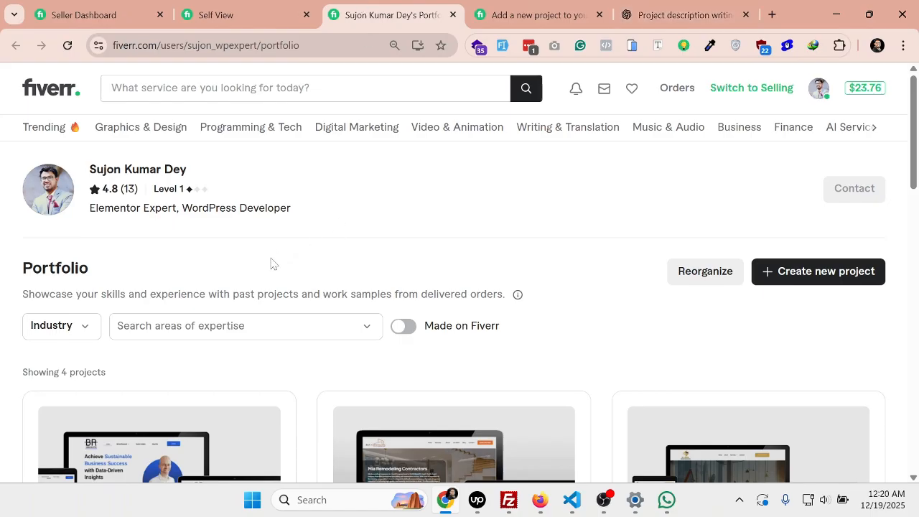
{"action": "left_click", "coordinate": [516, 6]}
{"action": "left_click", "coordinate": [452, 316]}
{"action": "key", "text": "ctrl+v"}
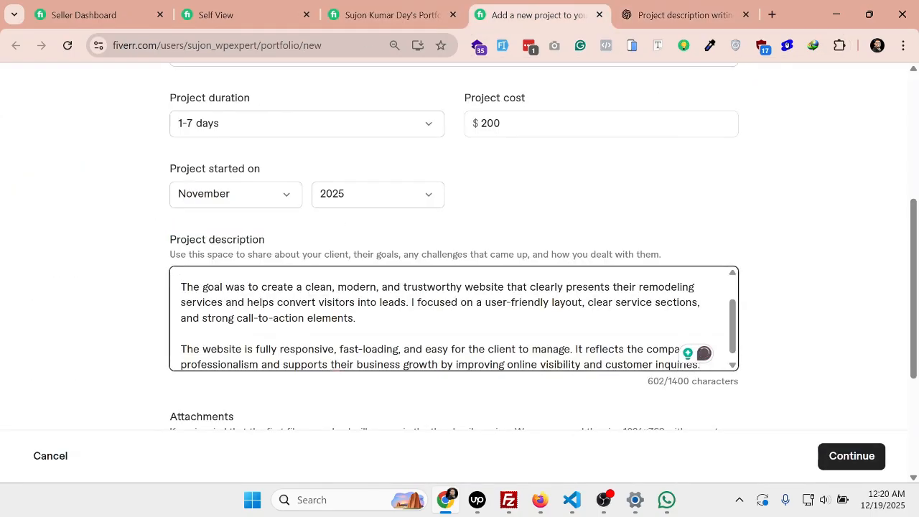
- Examine the attachment requirements below the project description and highlight the recommended image size
{"action": "scroll", "coordinate": [230, 330], "scroll_direction": "down", "scroll_amount": 3}
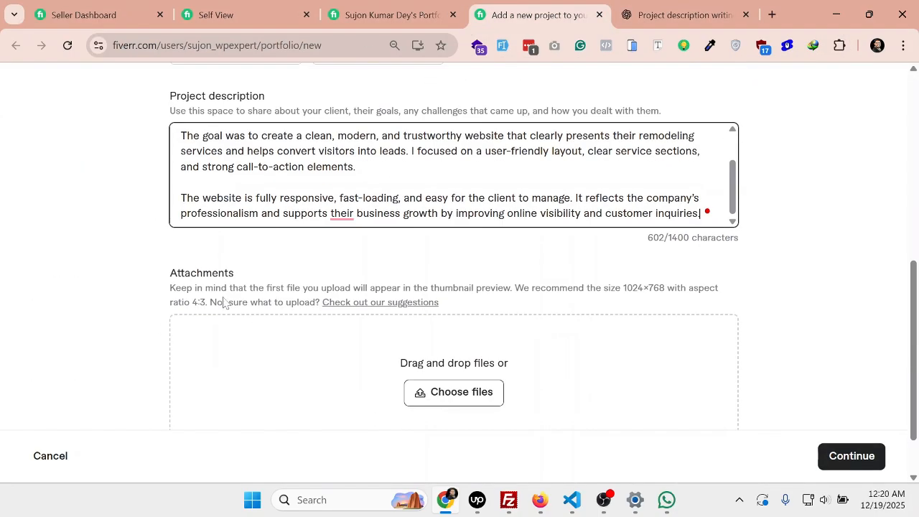
{"action": "scroll", "coordinate": [449, 367], "scroll_direction": "up", "scroll_amount": 1}
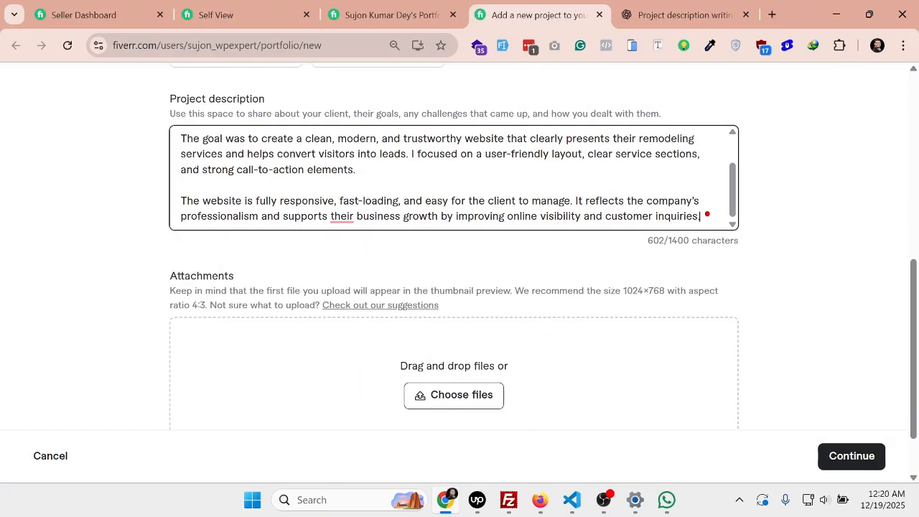
{"action": "left_click", "coordinate": [367, 6]}
{"action": "left_click", "coordinate": [480, 10]}
{"action": "scroll", "coordinate": [495, 265], "scroll_direction": "down", "scroll_amount": 1}
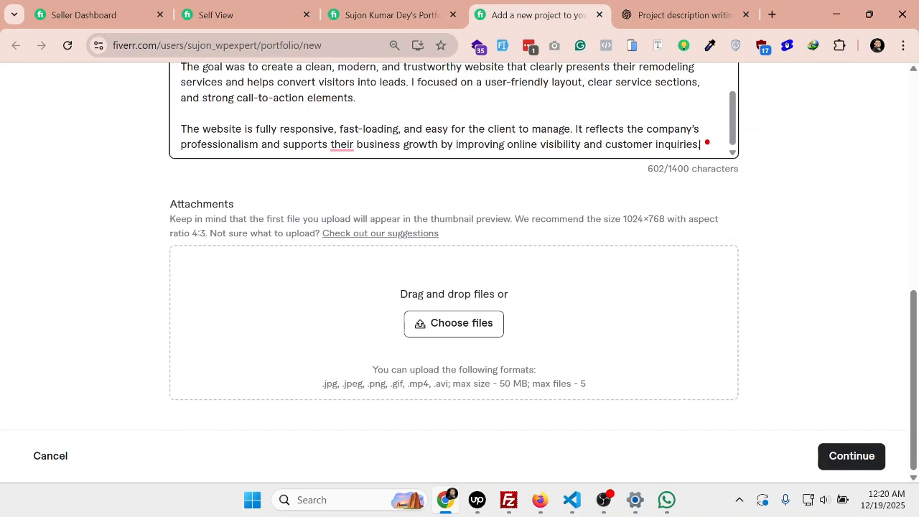
{"action": "left_click_drag", "start_coordinate": [623, 219], "coordinate": [659, 219]}
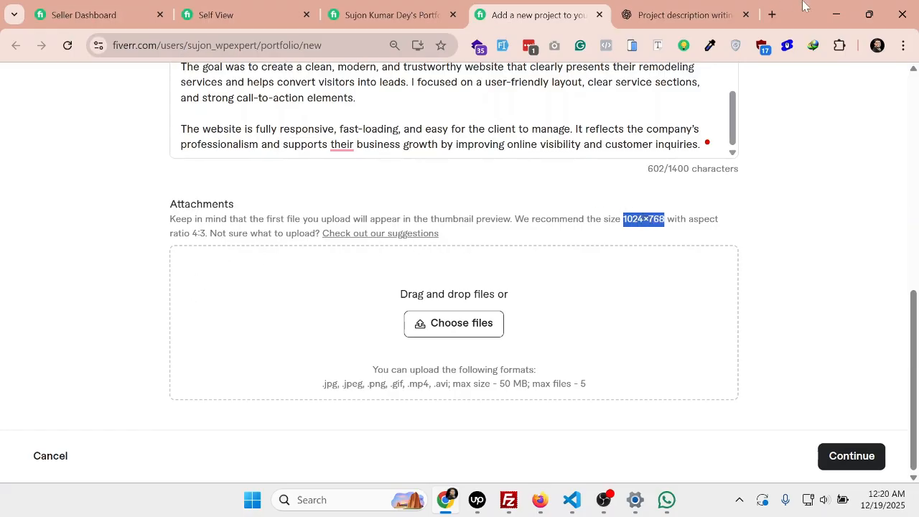
- Open canva.com in a new browser tab and recheck the recommended attachment size in the Fiverr form
{"action": "left_click", "coordinate": [772, 14]}
{"action": "type", "text": "ca"}
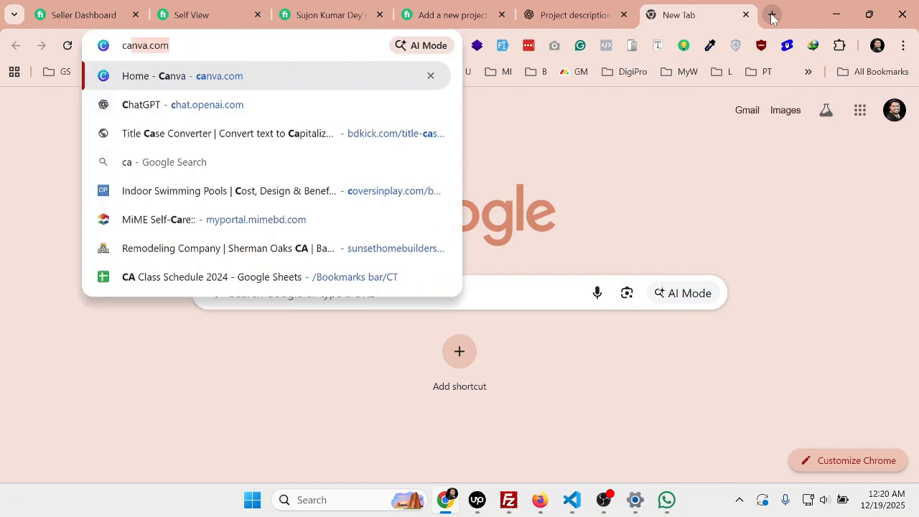
{"action": "key", "text": "Return"}
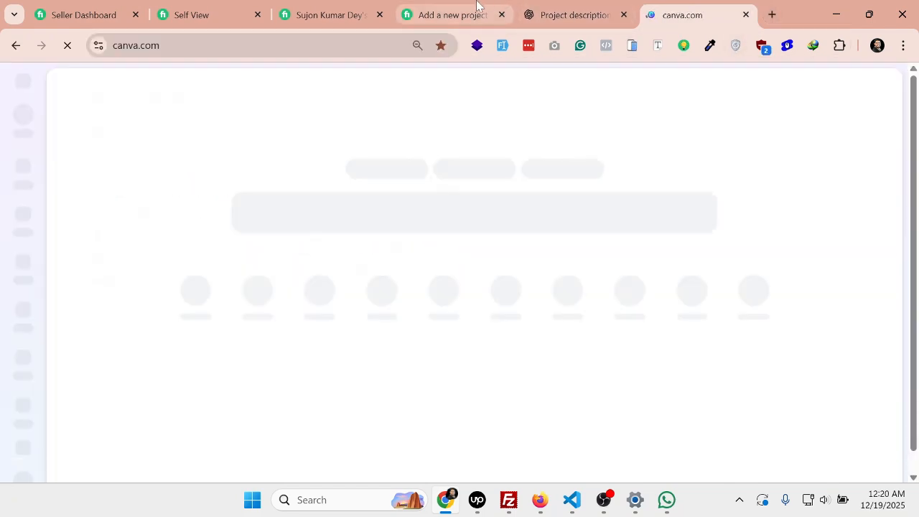
{"action": "left_click", "coordinate": [477, 4]}
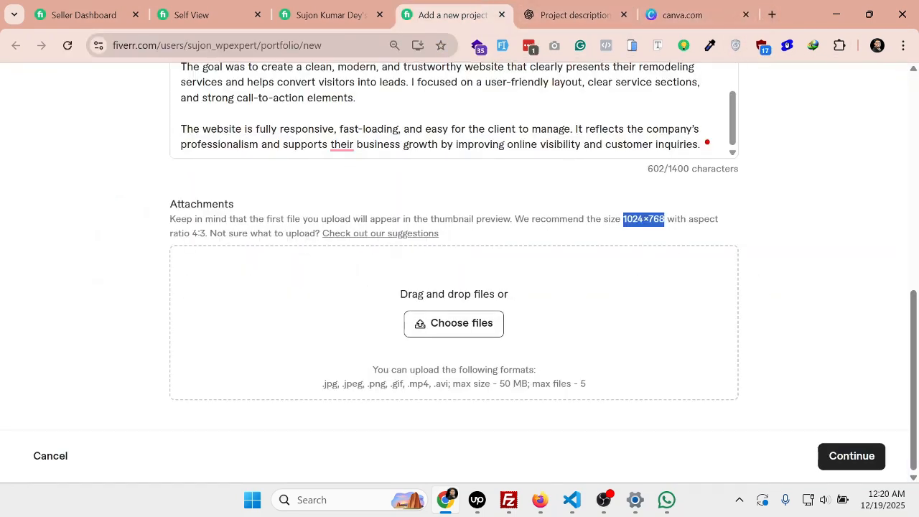
{"action": "left_click", "coordinate": [680, 15]}
{"action": "left_click", "coordinate": [409, 4]}
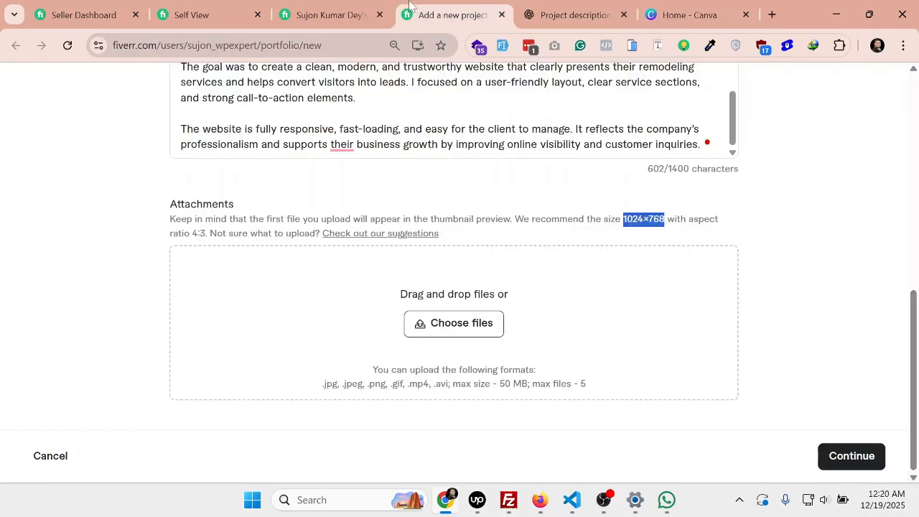
{"action": "left_click", "coordinate": [686, 14]}
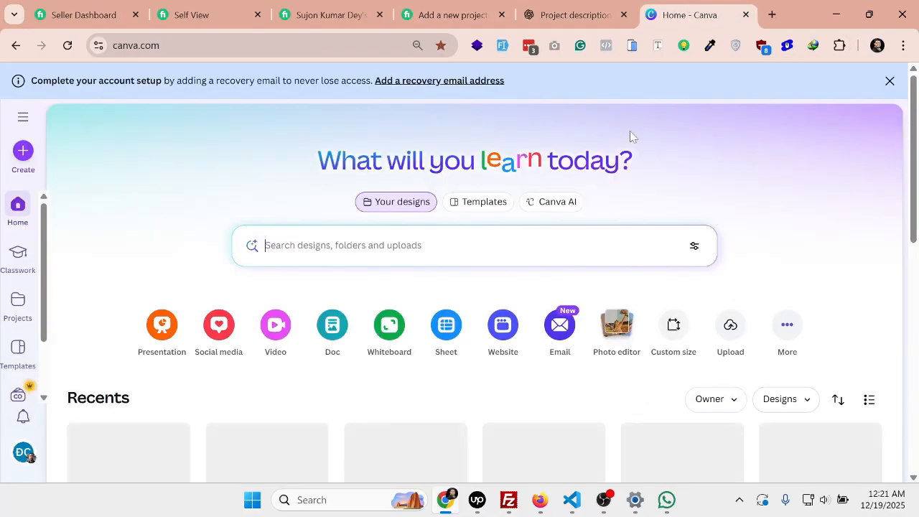
- Create a custom-size Canva design of 1024 × 768 px, rechecking the recommended size in the Fiverr form
{"action": "left_click", "coordinate": [671, 334]}
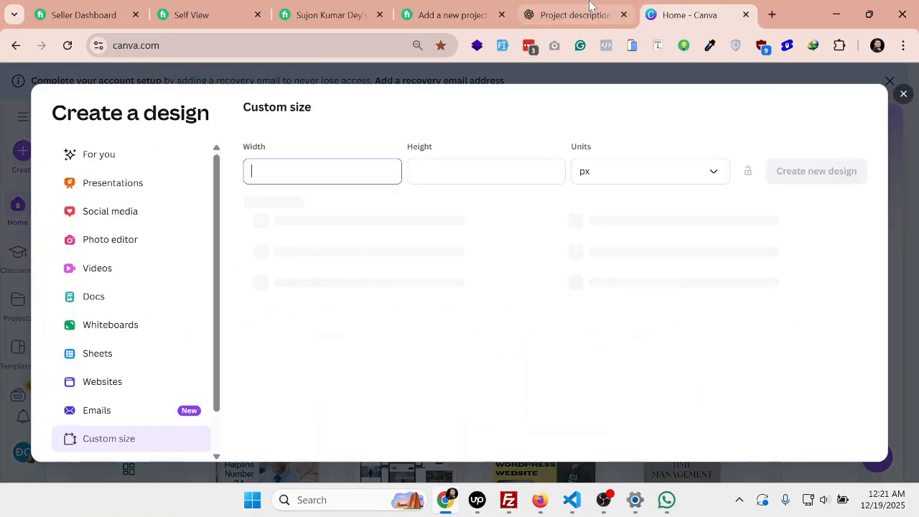
{"action": "left_click", "coordinate": [471, 5]}
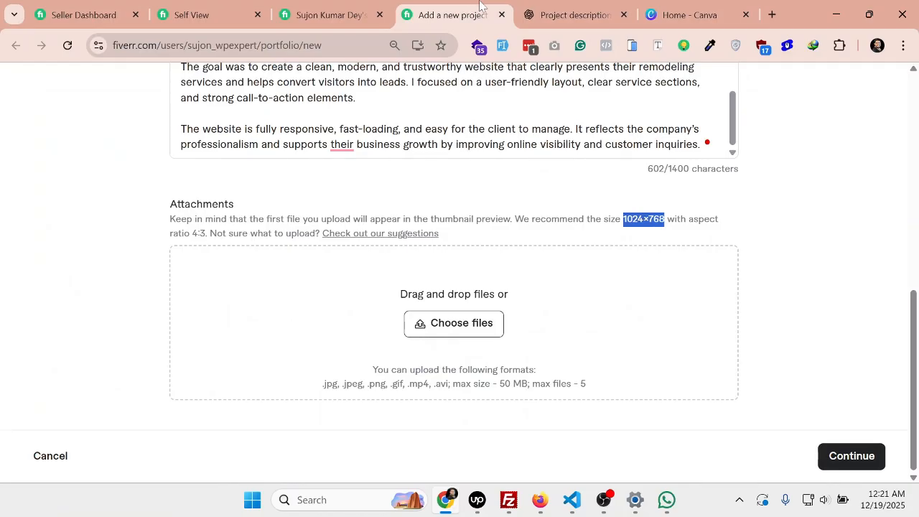
{"action": "left_click", "coordinate": [694, 11]}
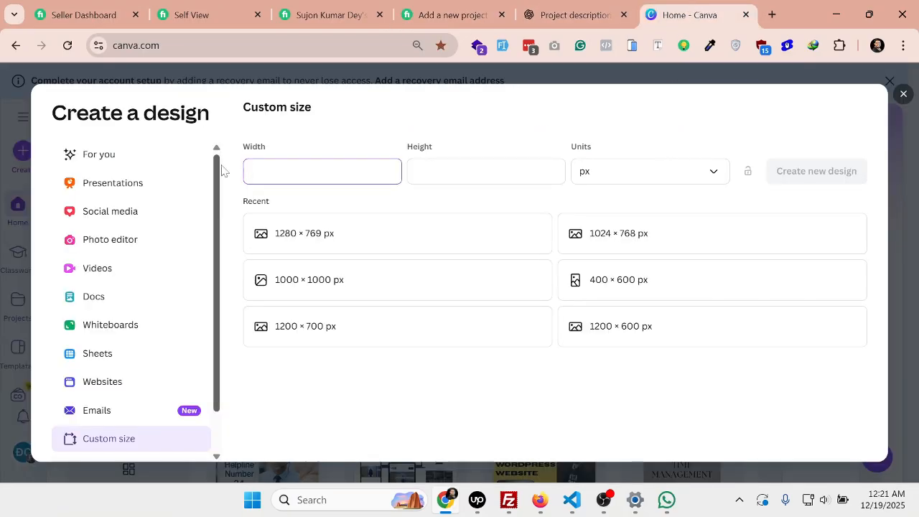
{"action": "type", "text": "1024"}
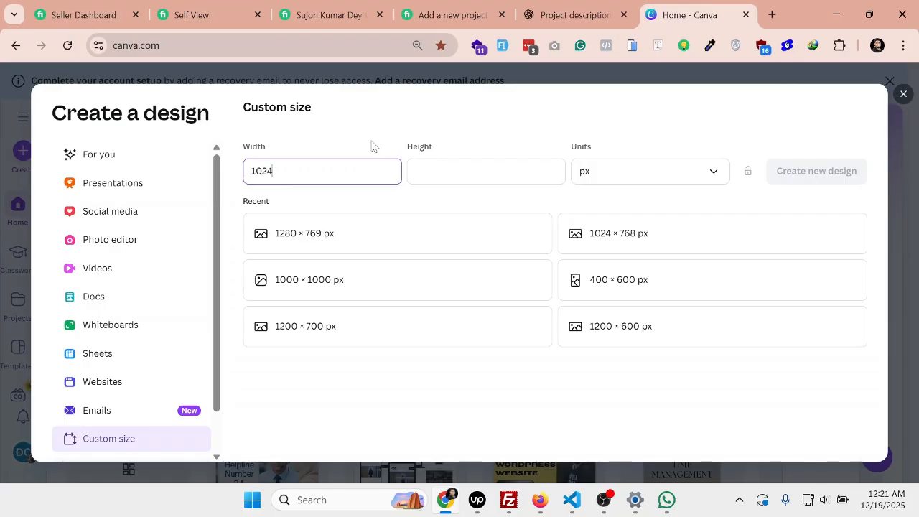
{"action": "key", "text": "Tab"}
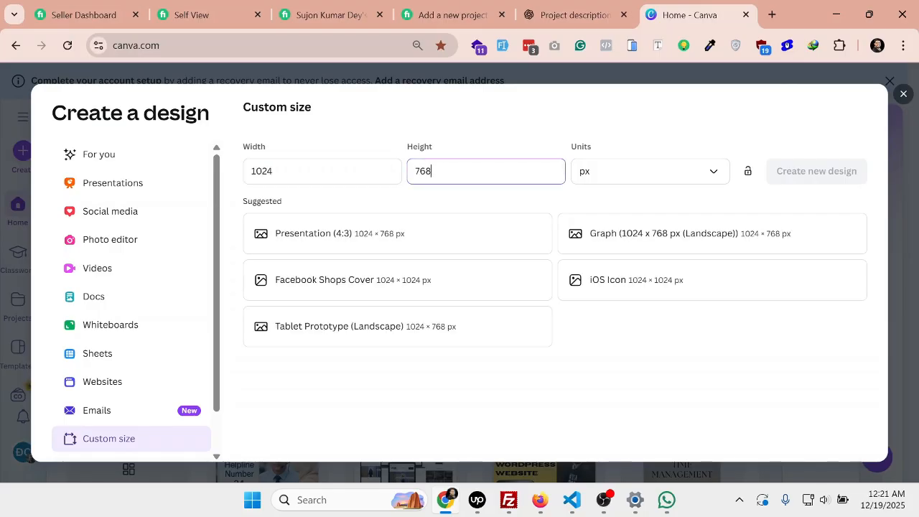
{"action": "left_click", "coordinate": [829, 177]}
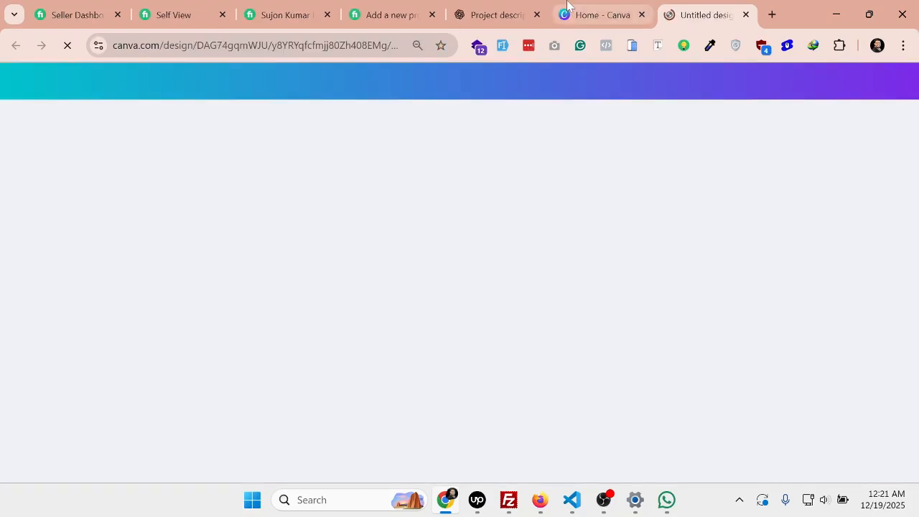
- Open exodusremodeling.com in a new browser tab and copy its web address
{"action": "mouse_move", "coordinate": [575, 3]}
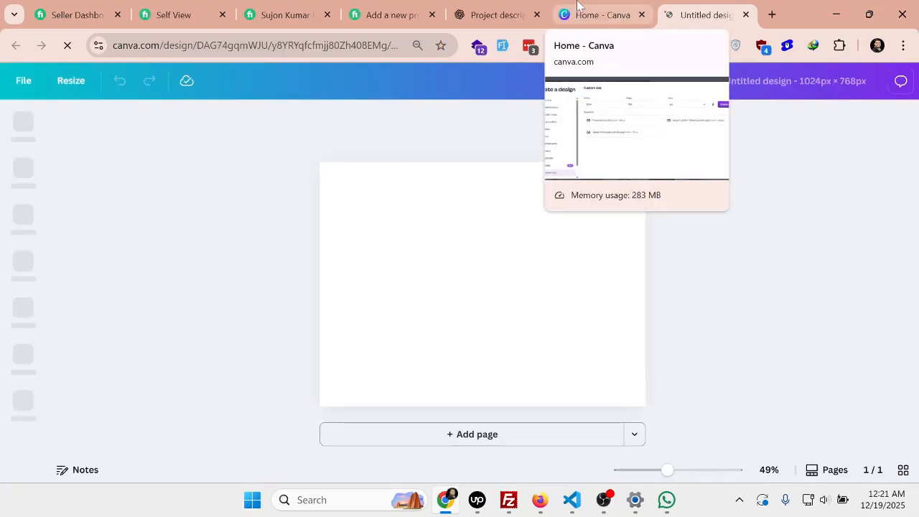
{"action": "left_click", "coordinate": [578, 4]}
{"action": "left_click", "coordinate": [495, 9]}
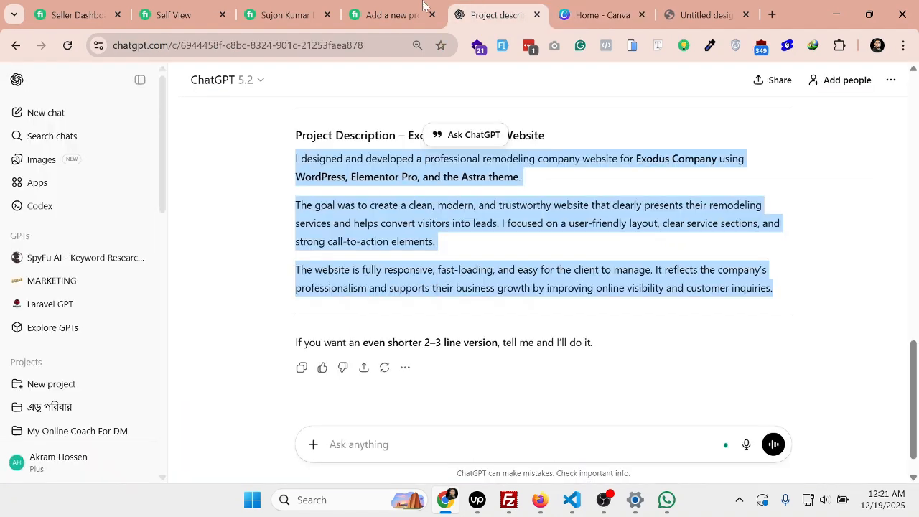
{"action": "left_click", "coordinate": [415, 4]}
{"action": "left_click", "coordinate": [772, 14]}
{"action": "type", "text": "e"}
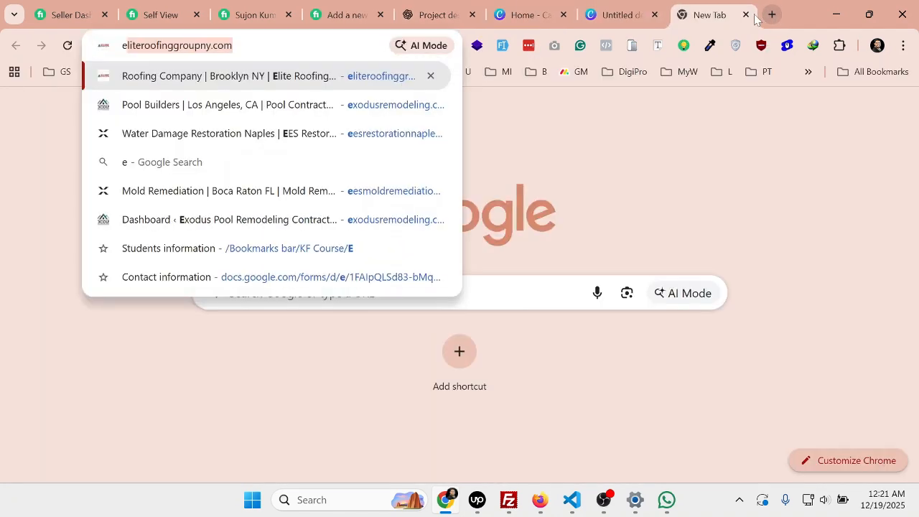
{"action": "type", "text": "xodo"}
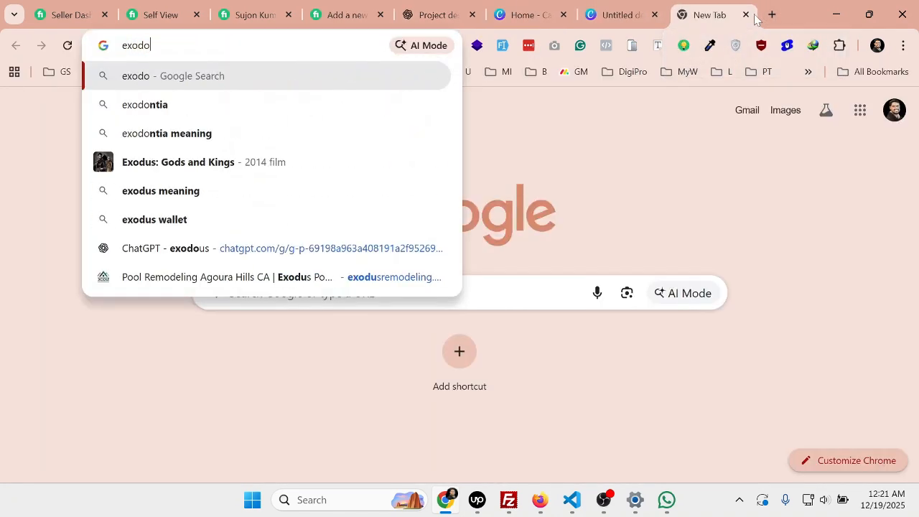
{"action": "key", "text": "BackSpace"}
{"action": "type", "text": "o"}
{"action": "key", "text": "BackSpace"}
{"action": "key", "text": "BackSpace"}
{"action": "key", "text": "BackSpace"}
{"action": "type", "text": "od"}
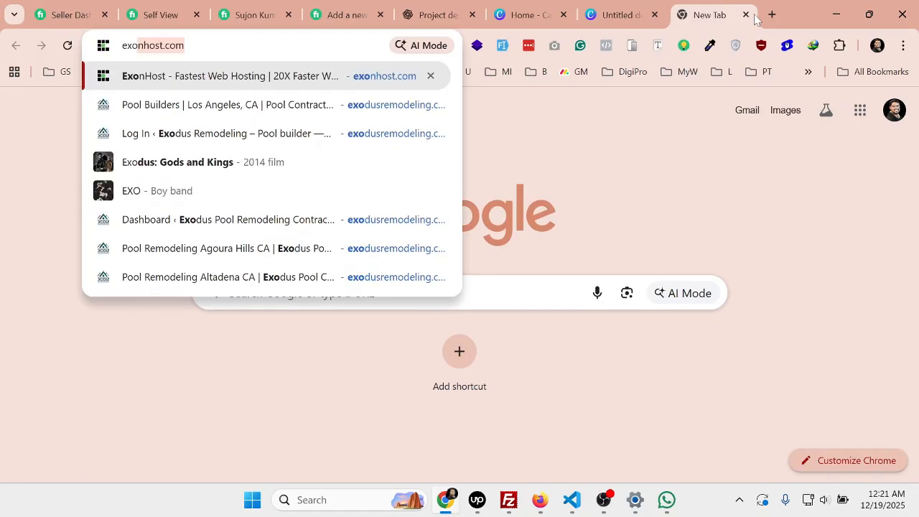
{"action": "key", "text": "Return"}
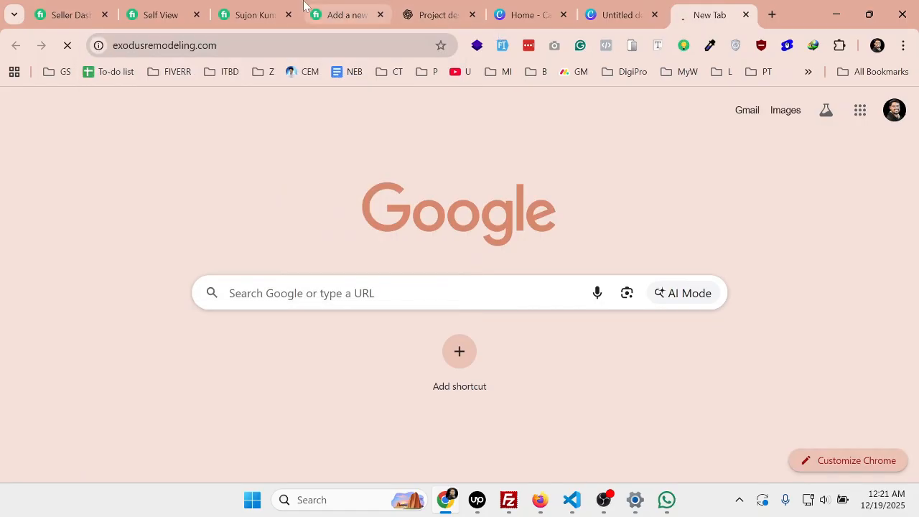
{"action": "left_click", "coordinate": [240, 56]}
{"action": "key", "text": "ctrl+c"}
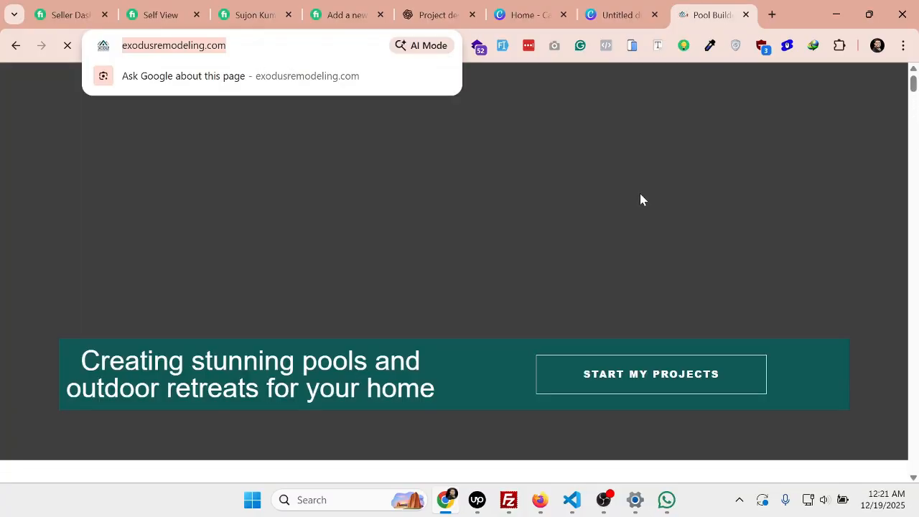
- Search Google for "website mockup generator online" in a new tab and open the Website Mockup Generator site
{"action": "left_click", "coordinate": [773, 15]}
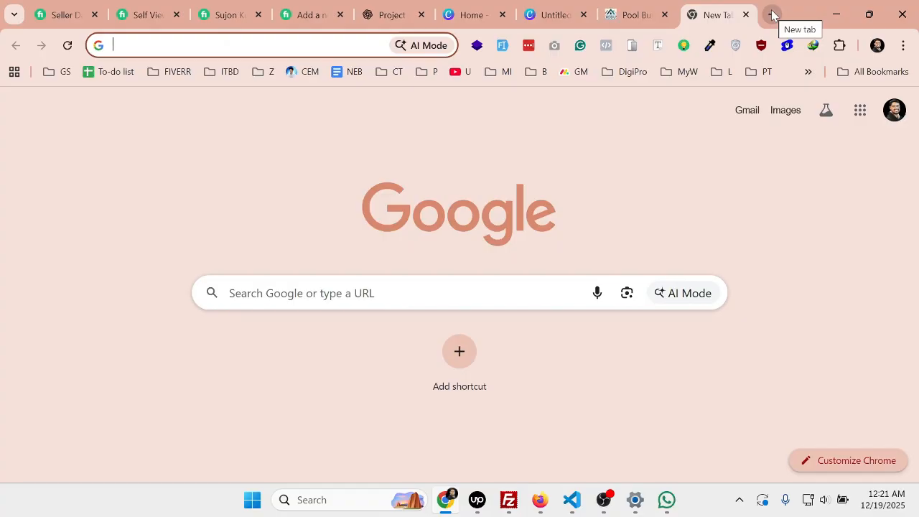
{"action": "type", "text": "mo"}
{"action": "key", "text": "BackSpace"}
{"action": "key", "text": "BackSpace"}
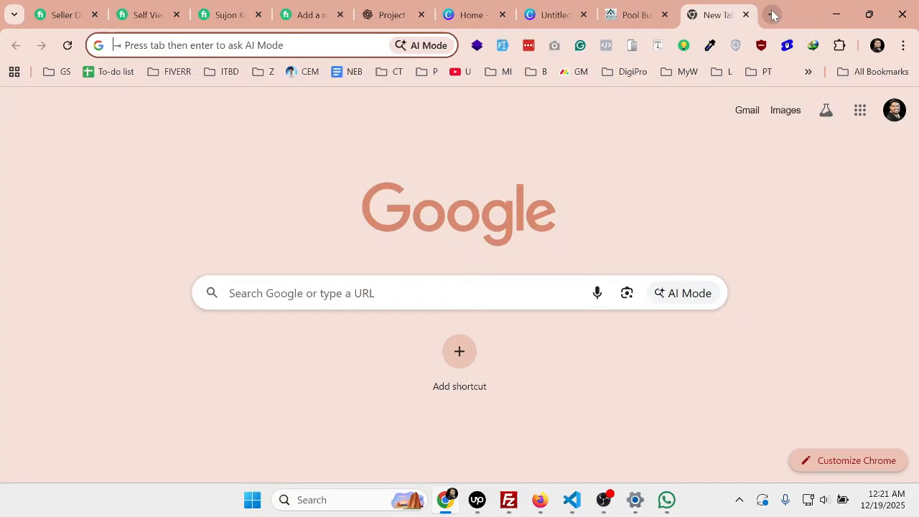
{"action": "type", "text": "website mocku"}
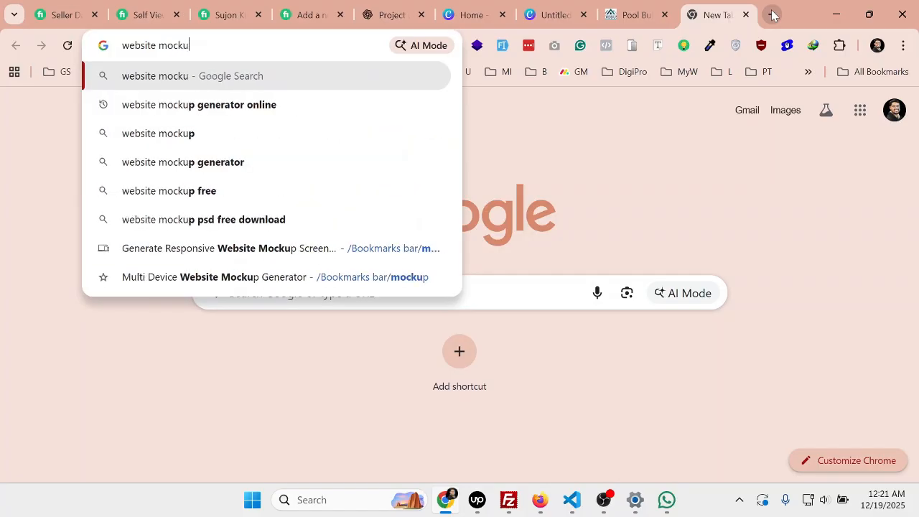
{"action": "key", "text": "Down"}
{"action": "key", "text": "Return"}
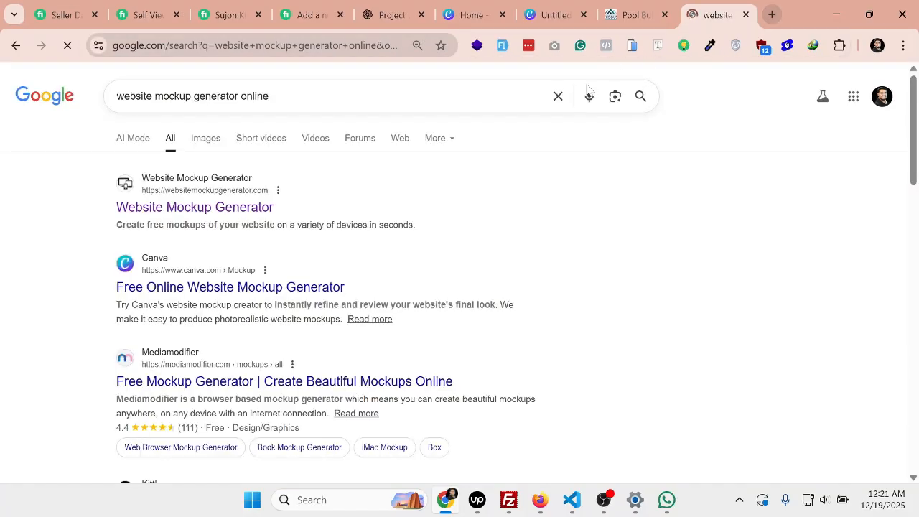
{"action": "left_click", "coordinate": [149, 208]}
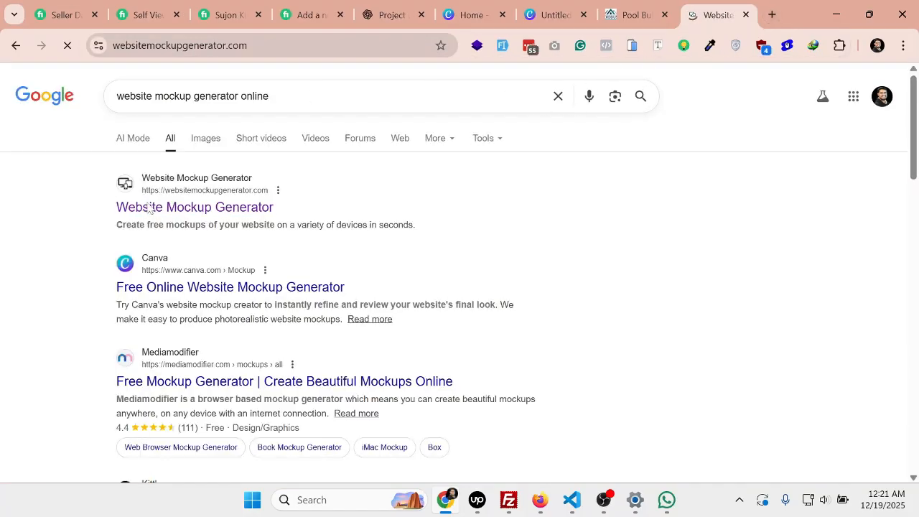
{"action": "key", "text": "ctrl+v"}
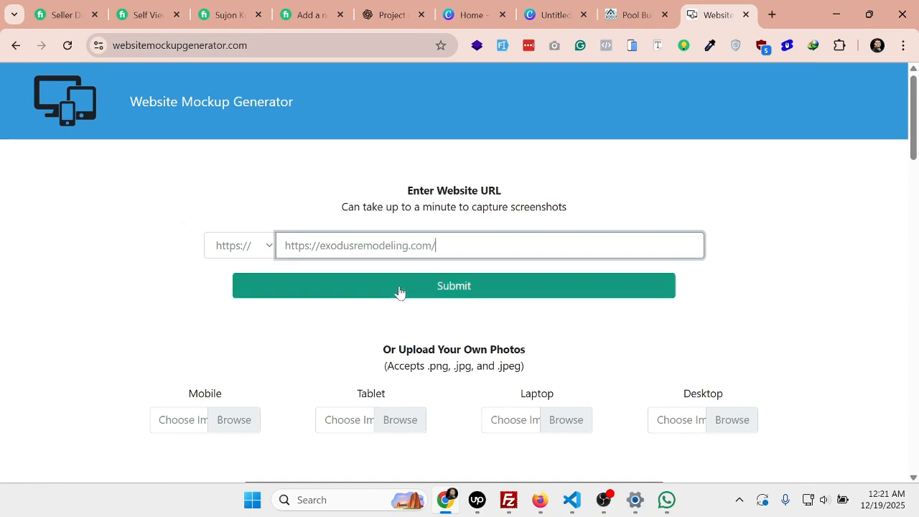
{"action": "left_click", "coordinate": [400, 290]}
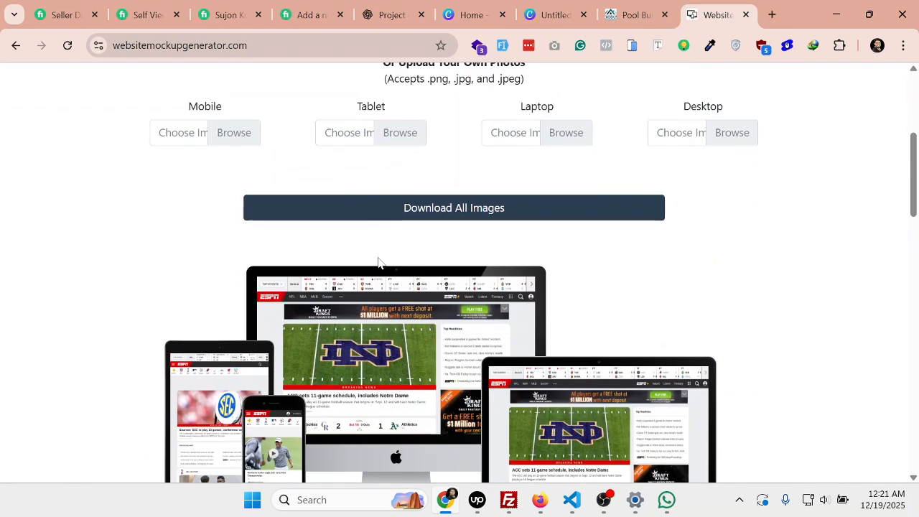
{"action": "scroll", "coordinate": [378, 251], "scroll_direction": "down", "scroll_amount": 3}
{"action": "scroll", "coordinate": [454, 167], "scroll_direction": "up", "scroll_amount": 5}
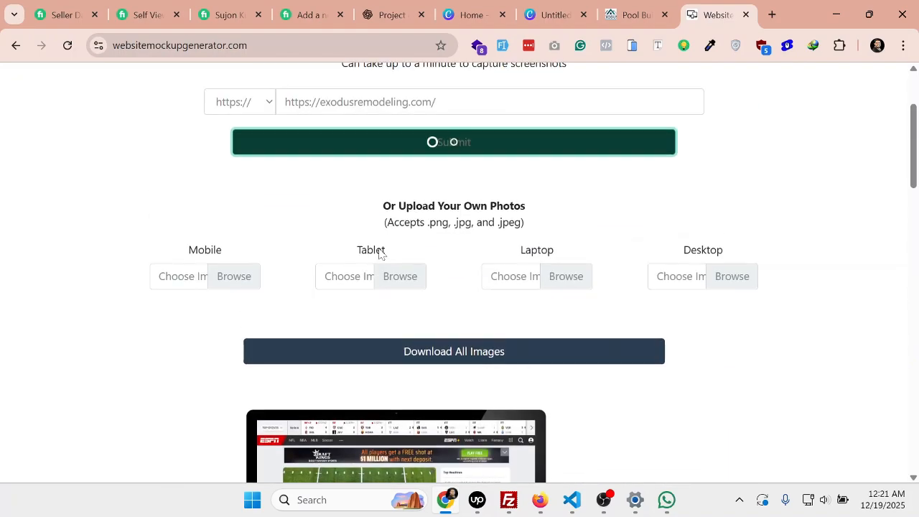
{"action": "scroll", "coordinate": [454, 273], "scroll_direction": "up", "scroll_amount": 2}
{"action": "scroll", "coordinate": [454, 273], "scroll_direction": "down", "scroll_amount": 5}
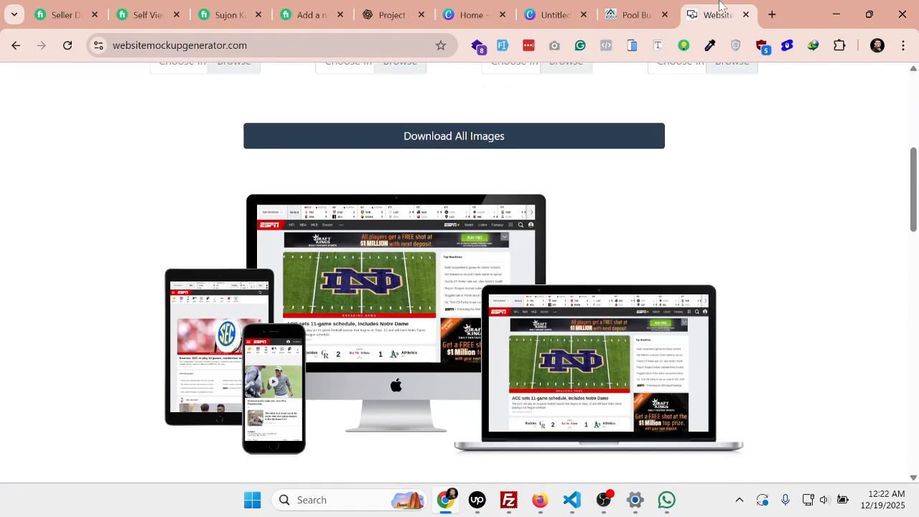
- Search Google for "mockup generator for website" in a new tab and recheck the progress on websitemockupgenerator.com
{"action": "left_click", "coordinate": [773, 15]}
{"action": "type", "text": "mock"}
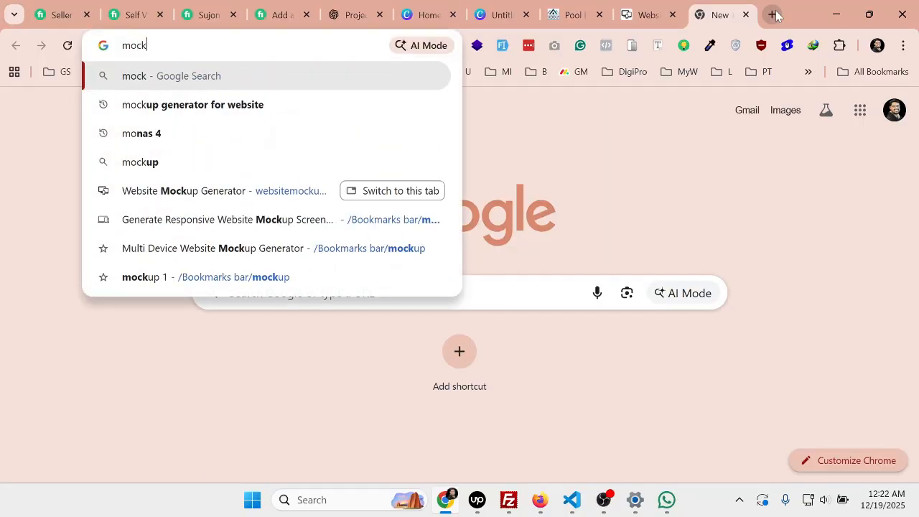
{"action": "type", "text": "u"}
{"action": "key", "text": "Down"}
{"action": "key", "text": "Down"}
{"action": "key", "text": "Return"}
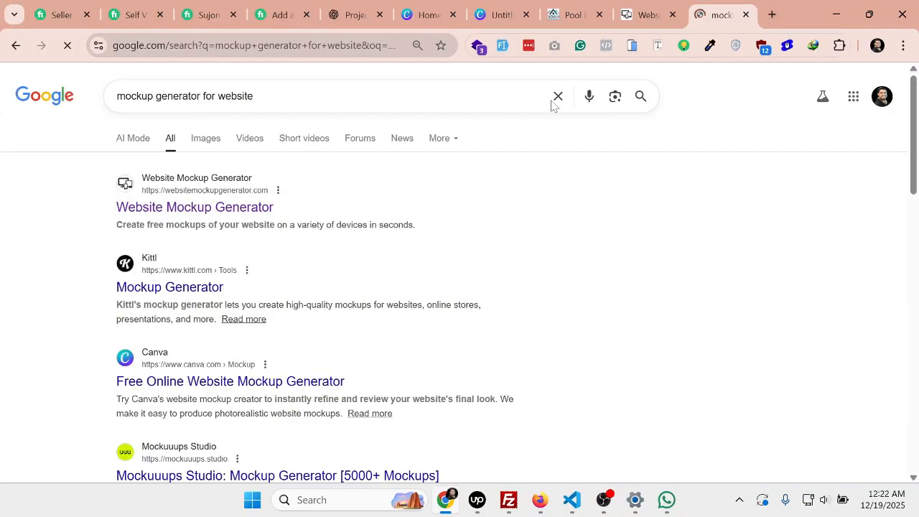
{"action": "left_click", "coordinate": [641, 13]}
{"action": "scroll", "coordinate": [401, 216], "scroll_direction": "up", "scroll_amount": 3}
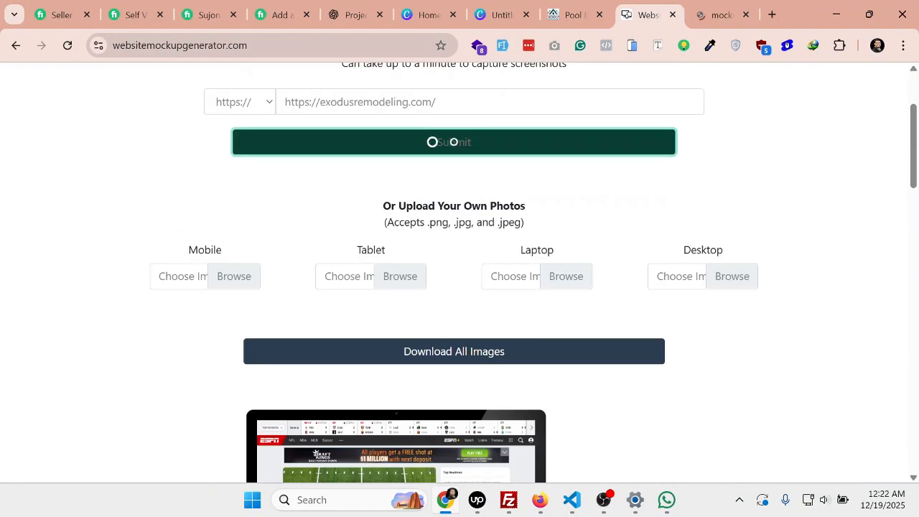
{"action": "scroll", "coordinate": [454, 244], "scroll_direction": "up", "scroll_amount": 1}
{"action": "left_click", "coordinate": [742, 7]}
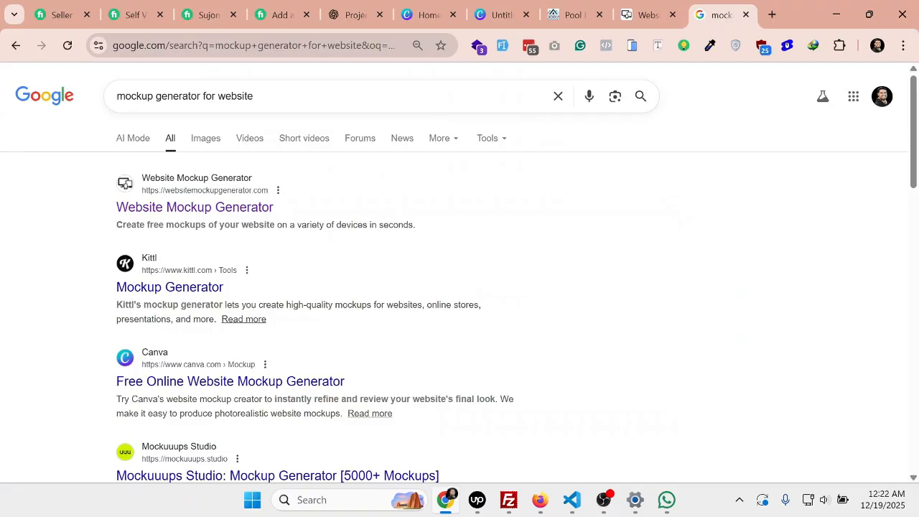
- Open the Kittl Mockup Generator and Canva Free Online Website Mockup Generator results in separate background tabs
{"action": "middle_click", "coordinate": [194, 291]}
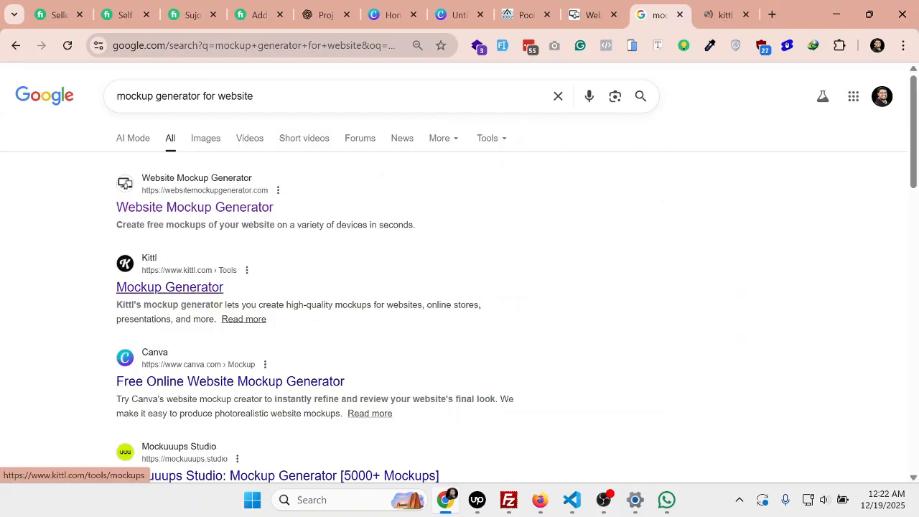
{"action": "middle_click", "coordinate": [244, 381]}
{"action": "scroll", "coordinate": [248, 384], "scroll_direction": "down", "scroll_amount": 2}
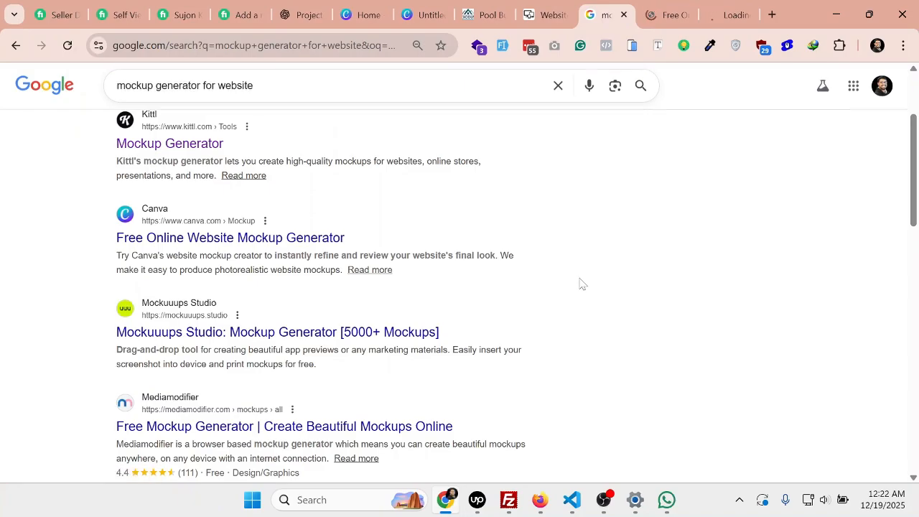
- Look over Kittl's mockup generator page, try to start creating mockups there, and close its tab
{"action": "left_click", "coordinate": [654, 7]}
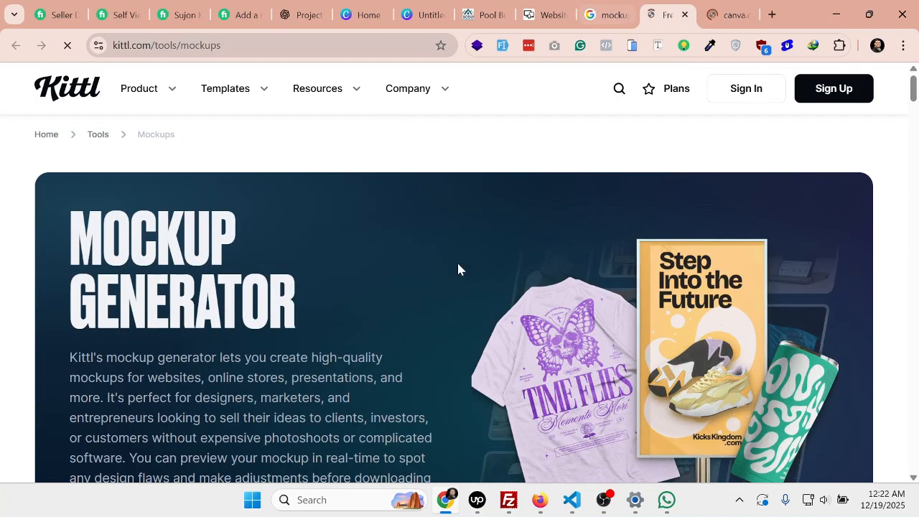
{"action": "scroll", "coordinate": [266, 280], "scroll_direction": "down", "scroll_amount": 6}
{"action": "scroll", "coordinate": [265, 280], "scroll_direction": "up", "scroll_amount": 3}
{"action": "scroll", "coordinate": [266, 280], "scroll_direction": "up", "scroll_amount": 3}
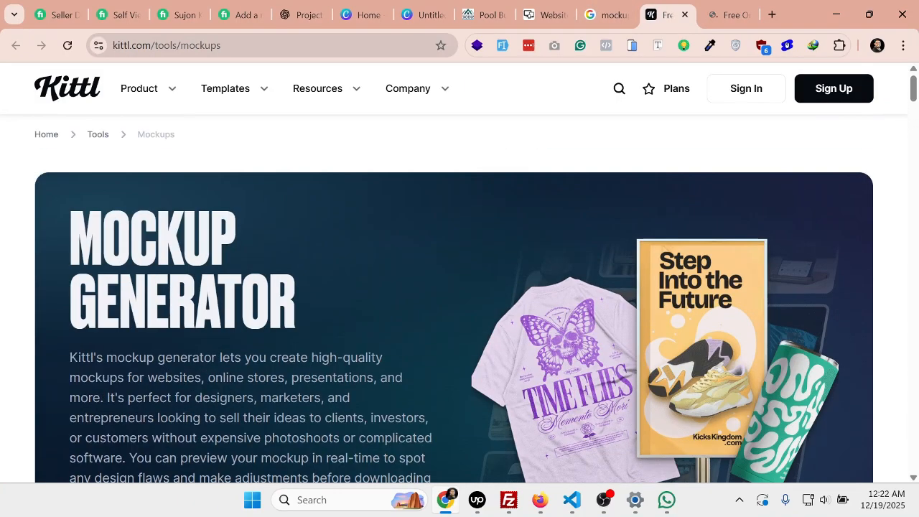
{"action": "scroll", "coordinate": [252, 302], "scroll_direction": "down", "scroll_amount": 3}
{"action": "left_click", "coordinate": [122, 324]}
{"action": "left_click", "coordinate": [147, 327]}
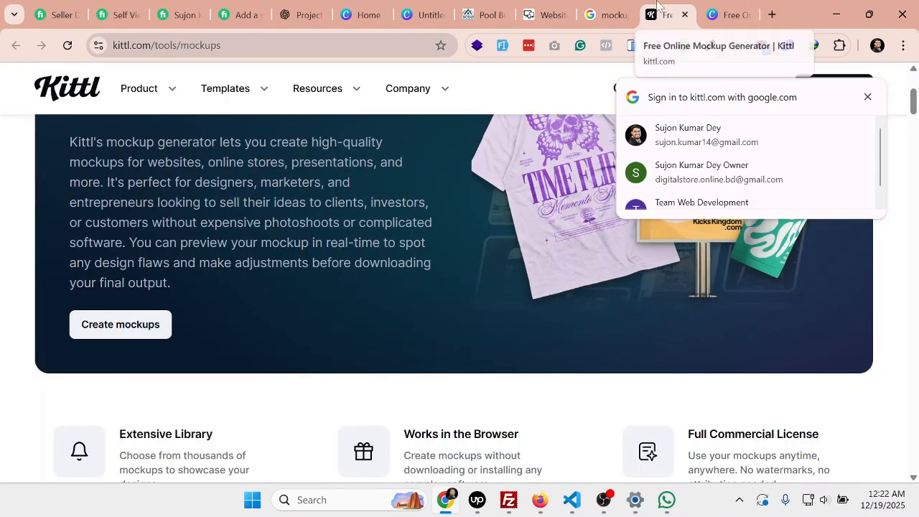
{"action": "left_click", "coordinate": [684, 14]}
- Start a new website mockup from Canva's Free Website Mockup Generator page
{"action": "scroll", "coordinate": [216, 337], "scroll_direction": "down", "scroll_amount": 1}
{"action": "scroll", "coordinate": [144, 314], "scroll_direction": "up", "scroll_amount": 3}
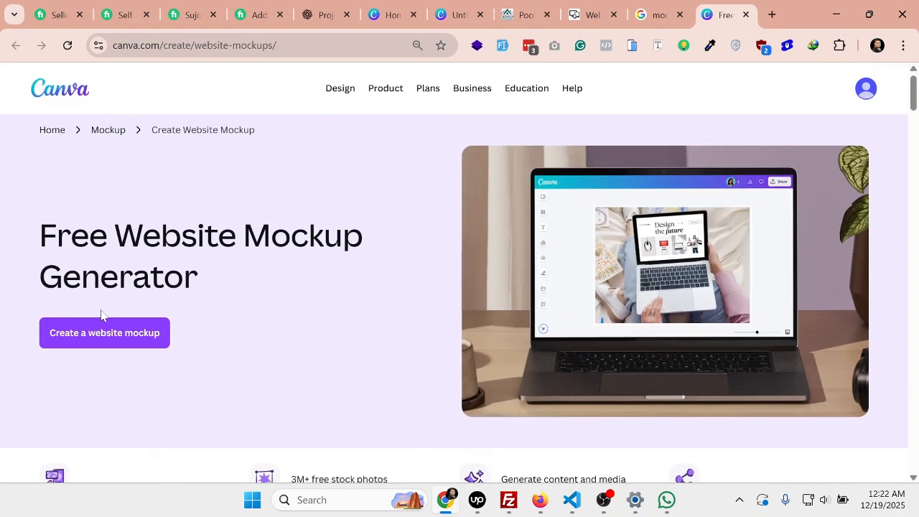
{"action": "left_click", "coordinate": [111, 334]}
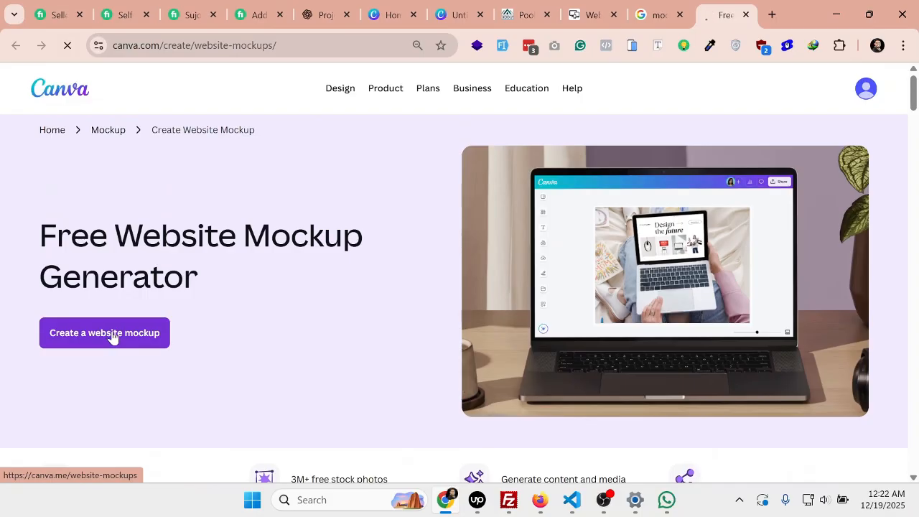
- Return to websitemockupgenerator.com and examine the generated device previews
{"action": "left_click", "coordinate": [659, 14]}
{"action": "left_click", "coordinate": [593, 15]}
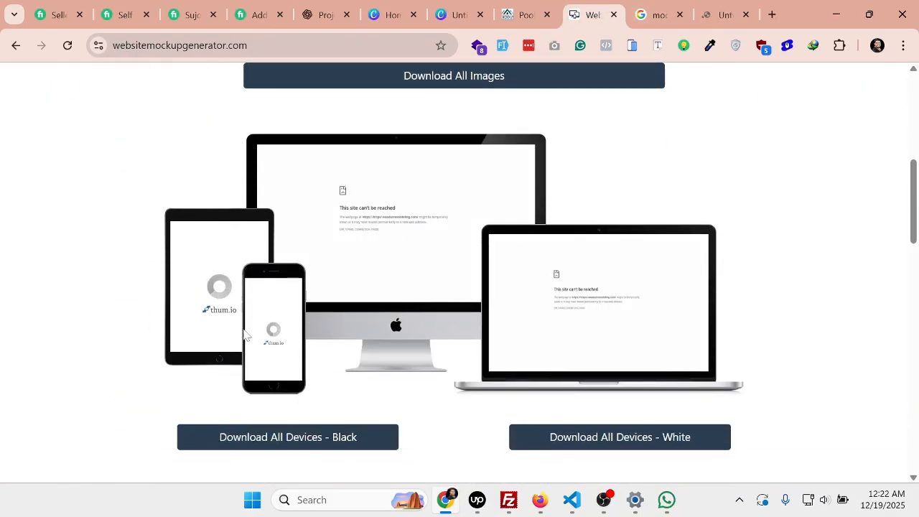
{"action": "scroll", "coordinate": [486, 349], "scroll_direction": "up", "scroll_amount": 2}
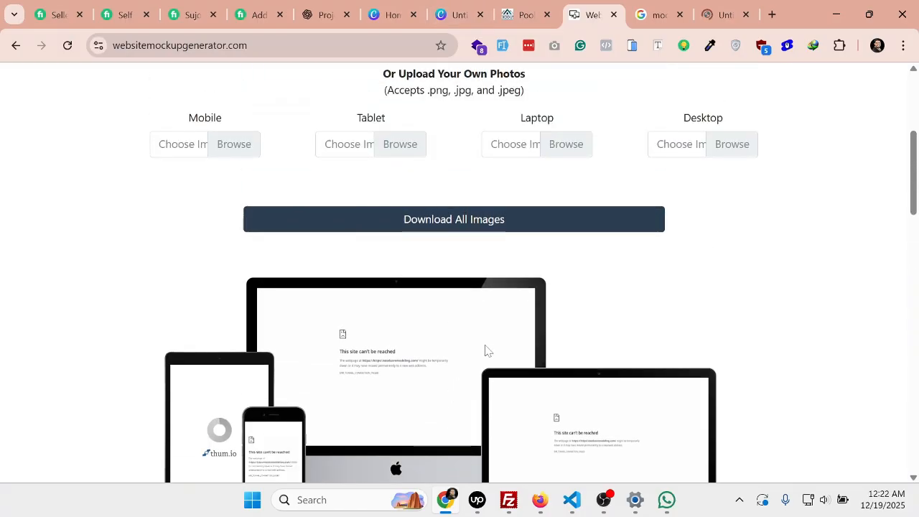
{"action": "scroll", "coordinate": [453, 136], "scroll_direction": "up", "scroll_amount": 3}
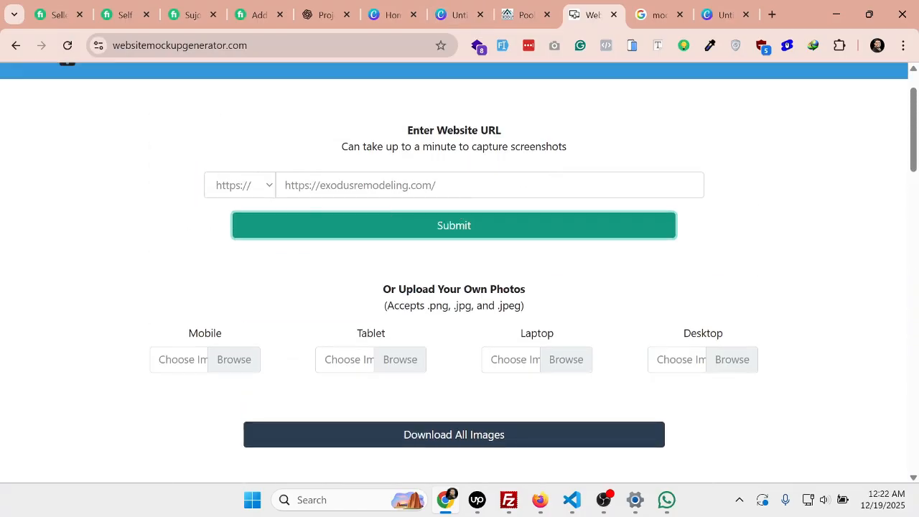
{"action": "left_click", "coordinate": [322, 185]}
{"action": "left_click_drag", "start_coordinate": [319, 184], "coordinate": [232, 186]}
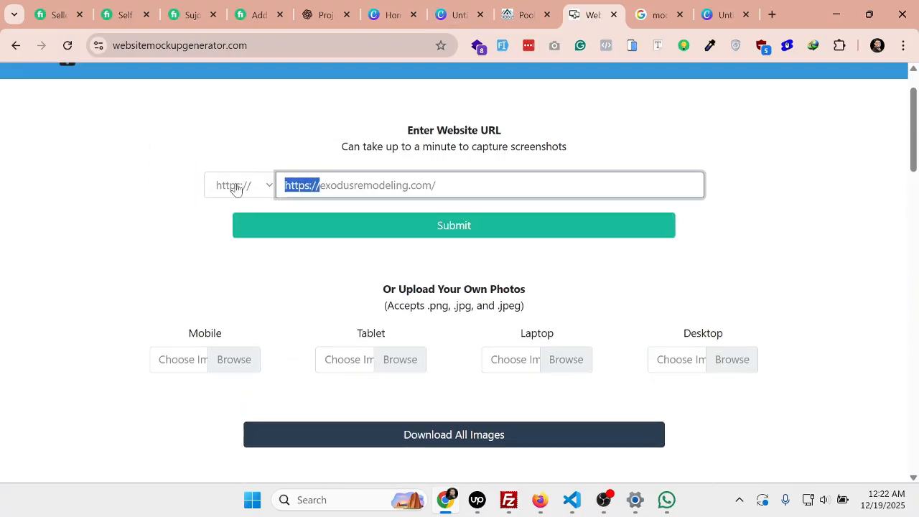
{"action": "key", "text": "BackSpace"}
{"action": "left_click", "coordinate": [448, 228]}
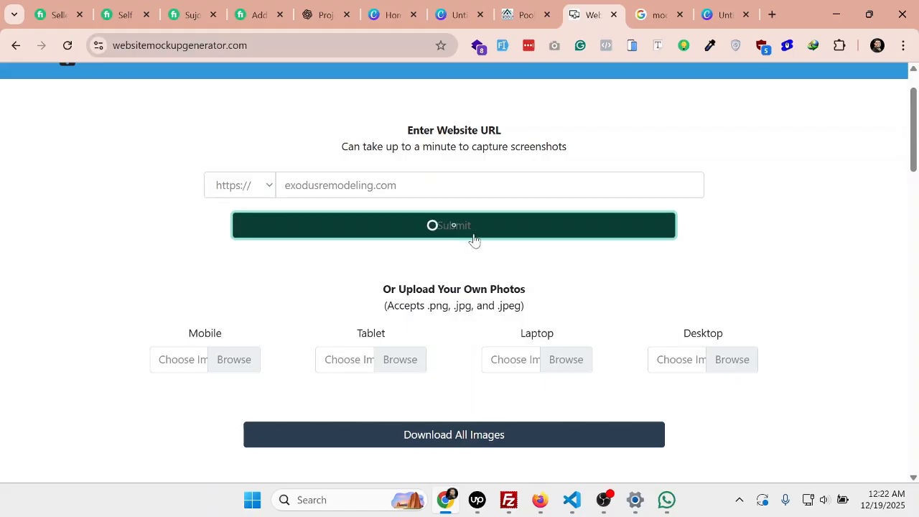
{"action": "scroll", "coordinate": [472, 240], "scroll_direction": "down", "scroll_amount": 1}
- Look through Canva's mockup categories and check the progress of the device previews on websitemockupgenerator.com
{"action": "left_click", "coordinate": [729, 7]}
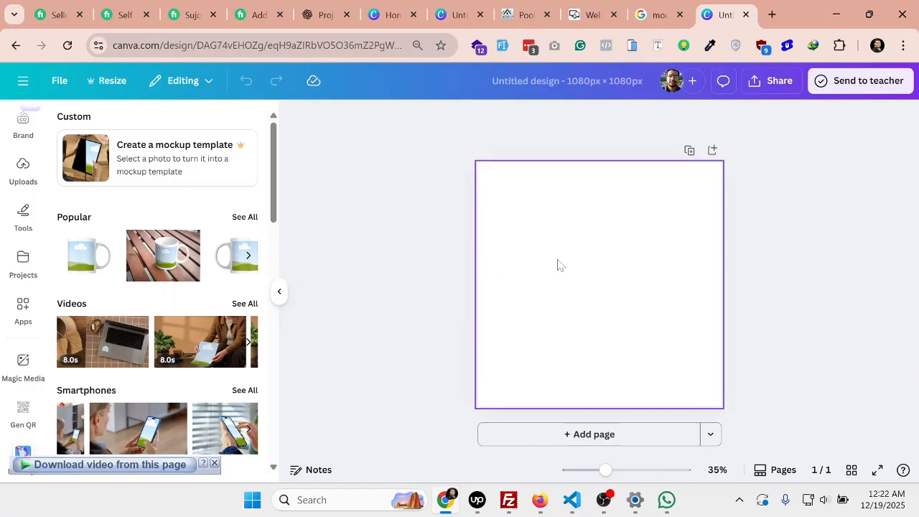
{"action": "left_click", "coordinate": [657, 14]}
{"action": "left_click", "coordinate": [571, 9]}
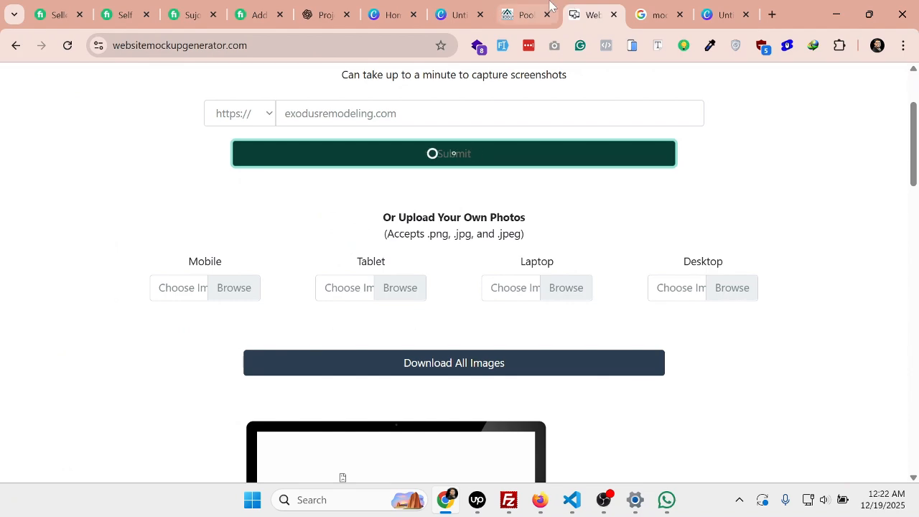
{"action": "scroll", "coordinate": [380, 322], "scroll_direction": "down", "scroll_amount": 3}
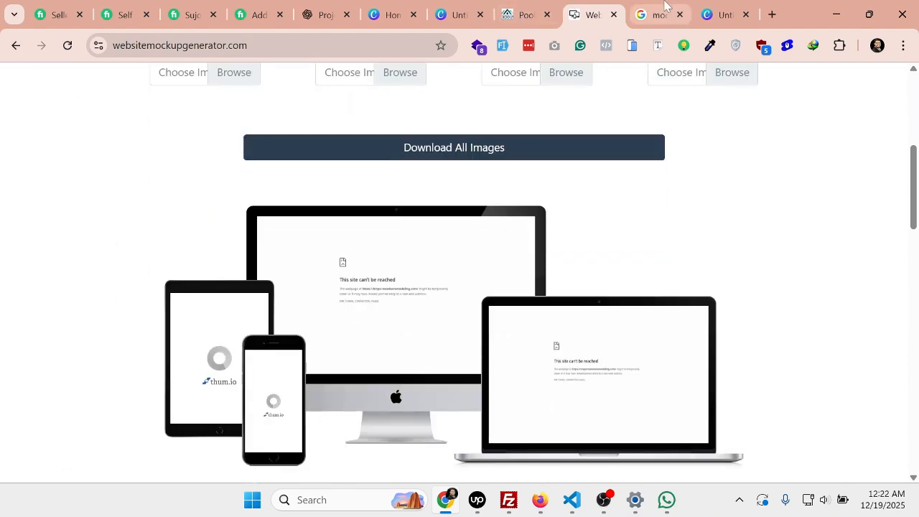
{"action": "left_click", "coordinate": [724, 15]}
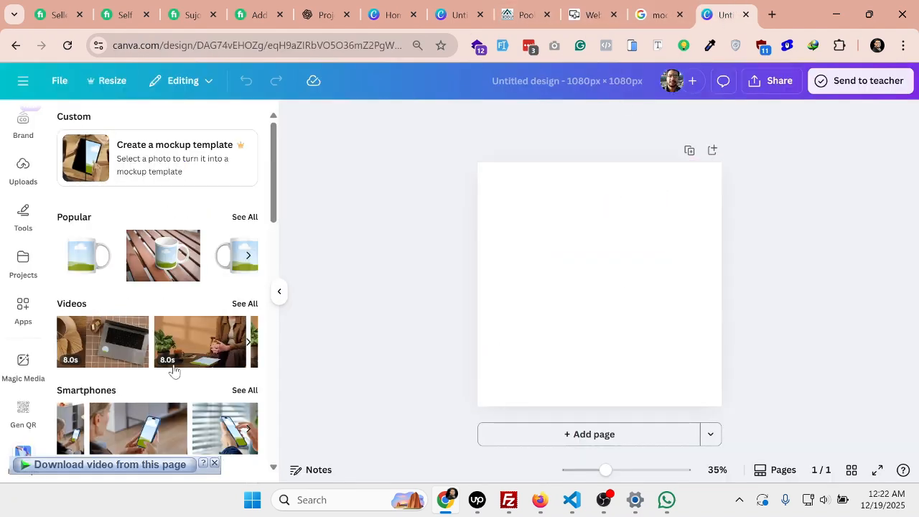
{"action": "scroll", "coordinate": [172, 359], "scroll_direction": "down", "scroll_amount": 4}
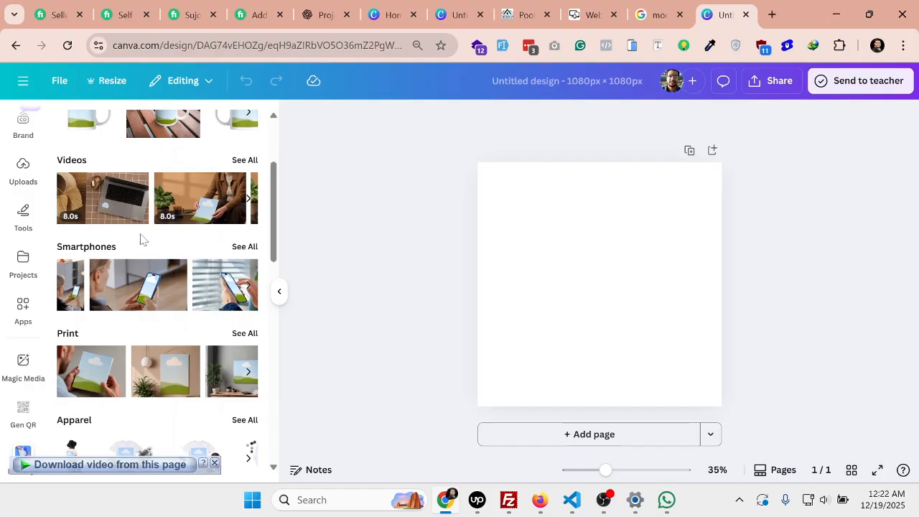
{"action": "scroll", "coordinate": [211, 331], "scroll_direction": "down", "scroll_amount": 2}
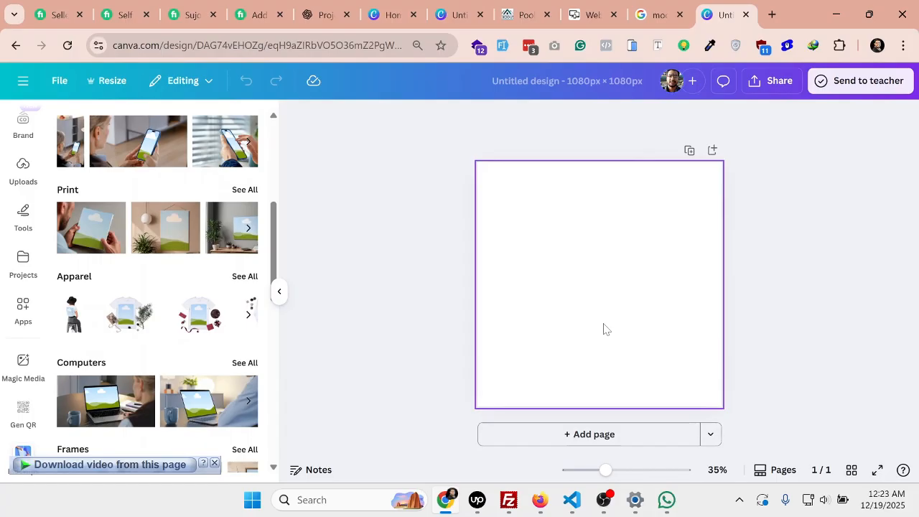
{"action": "left_click", "coordinate": [664, 10]}
{"action": "left_click", "coordinate": [585, 9]}
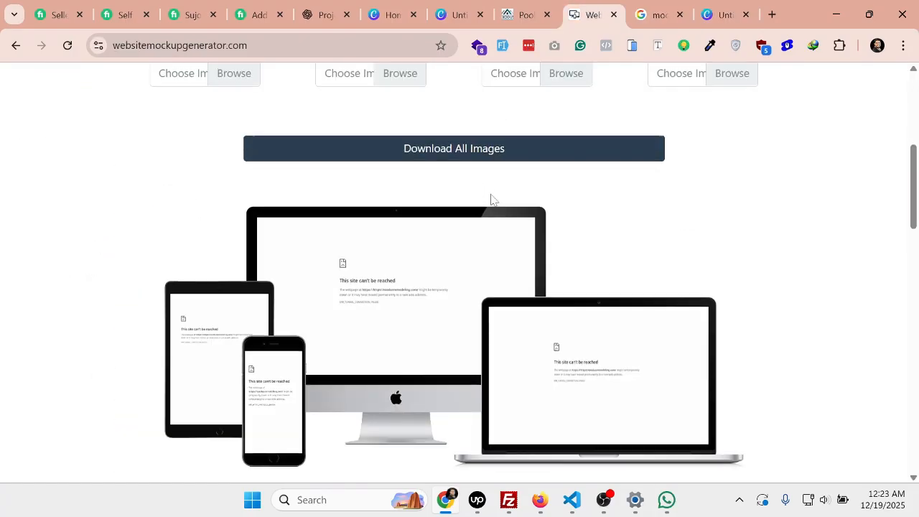
{"action": "scroll", "coordinate": [490, 199], "scroll_direction": "up", "scroll_amount": 5}
{"action": "scroll", "coordinate": [540, 158], "scroll_direction": "down", "scroll_amount": 2}
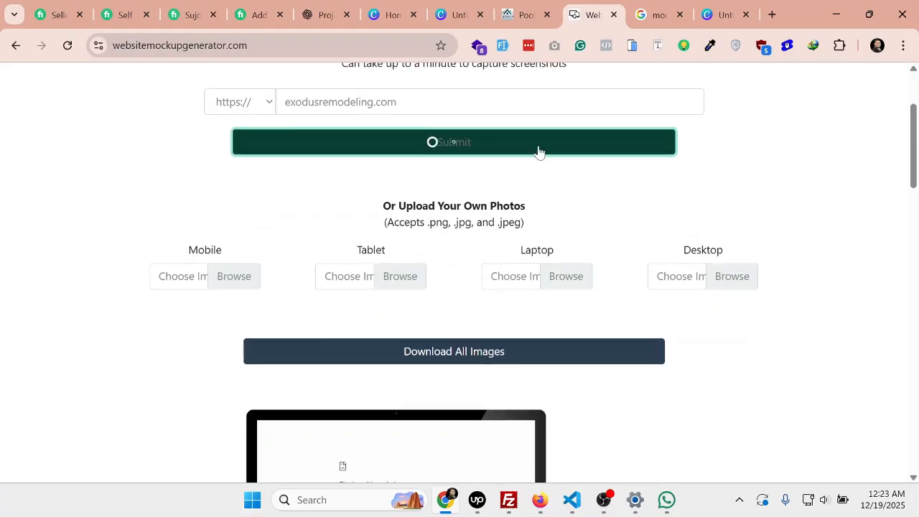
- Capture the entire exodusremodeling.com homepage with GoFullPage and download the screenshot as a PNG image
{"action": "left_click", "coordinate": [539, 15]}
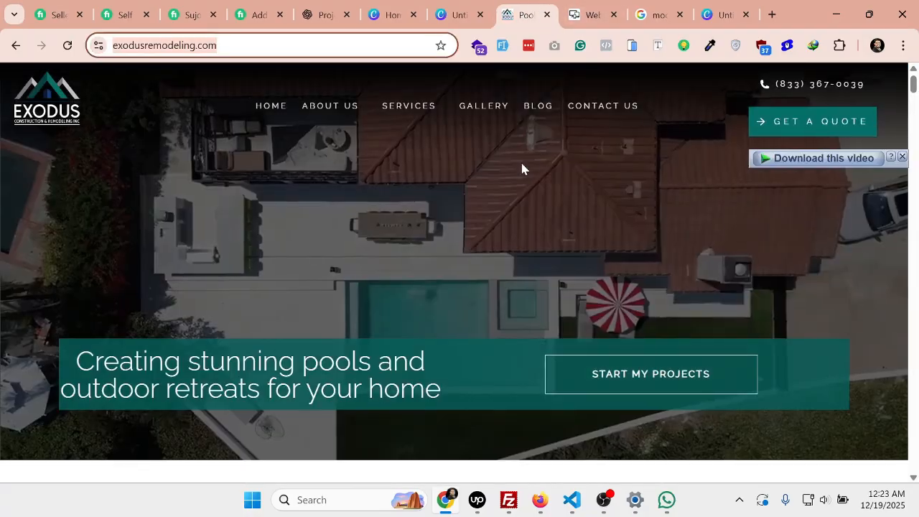
{"action": "scroll", "coordinate": [568, 280], "scroll_direction": "down", "scroll_amount": 10}
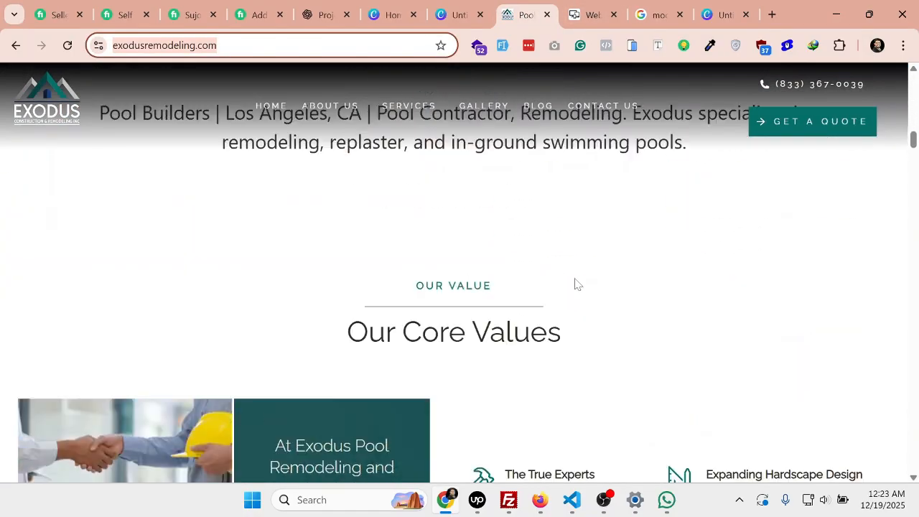
{"action": "scroll", "coordinate": [577, 285], "scroll_direction": "up", "scroll_amount": 5}
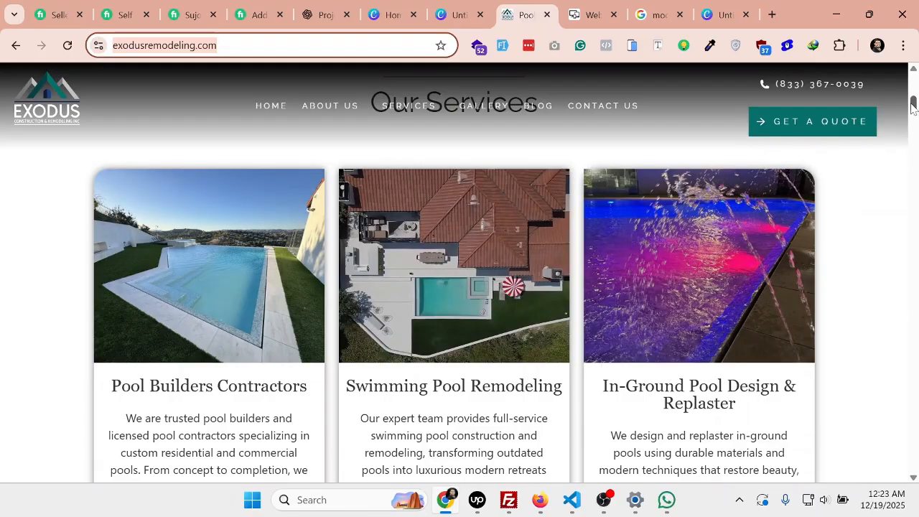
{"action": "left_click_drag", "start_coordinate": [913, 106], "coordinate": [869, 70]}
{"action": "scroll", "coordinate": [868, 74], "scroll_direction": "up", "scroll_amount": 5}
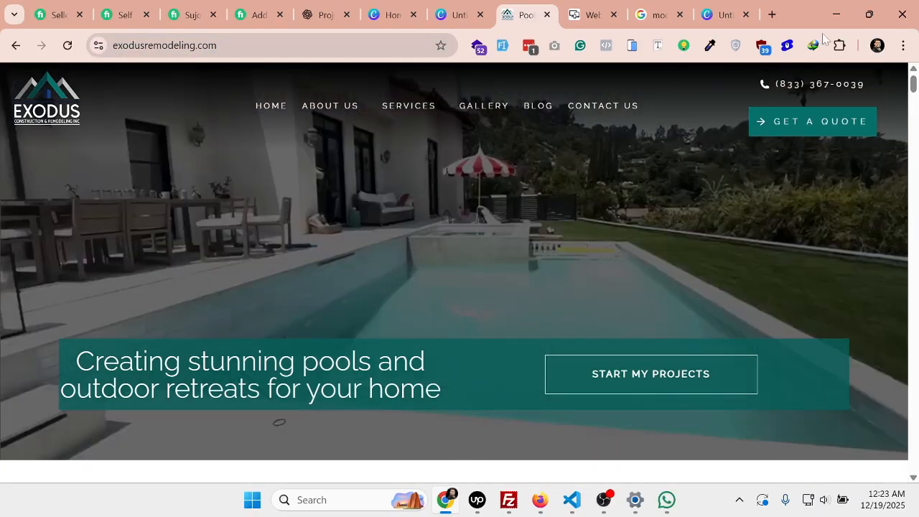
{"action": "left_click", "coordinate": [555, 46]}
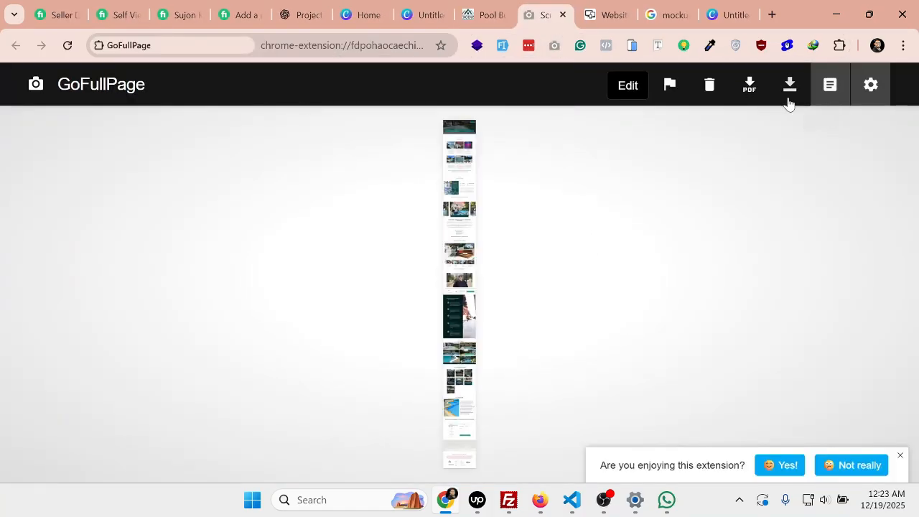
{"action": "left_click", "coordinate": [793, 97]}
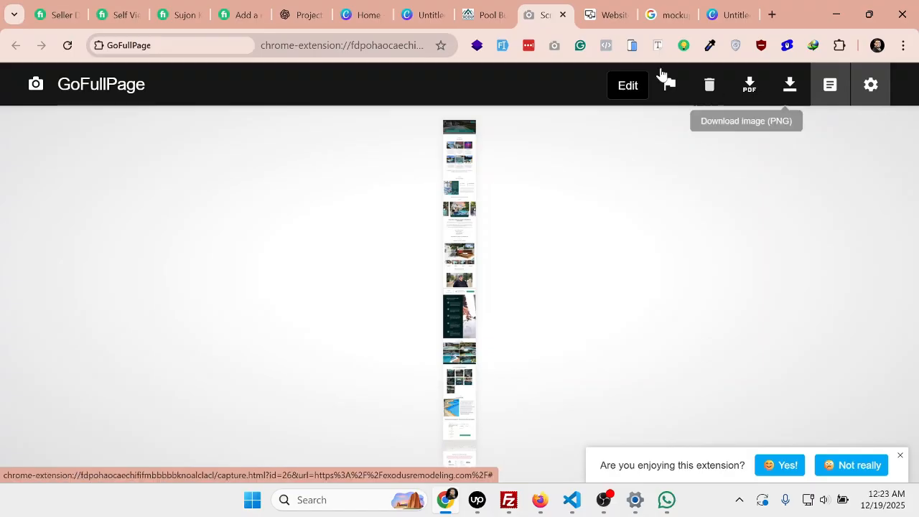
- Return to websitemockupgenerator.com and examine the all-device, three-device and single-device mockups of the Exodus website
{"action": "left_click", "coordinate": [610, 13]}
{"action": "scroll", "coordinate": [611, 163], "scroll_direction": "up", "scroll_amount": 2}
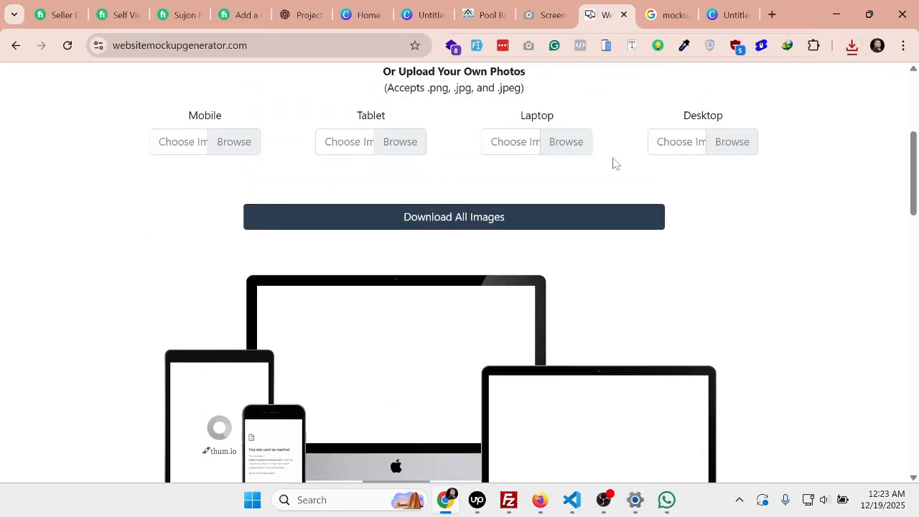
{"action": "scroll", "coordinate": [614, 164], "scroll_direction": "down", "scroll_amount": 1}
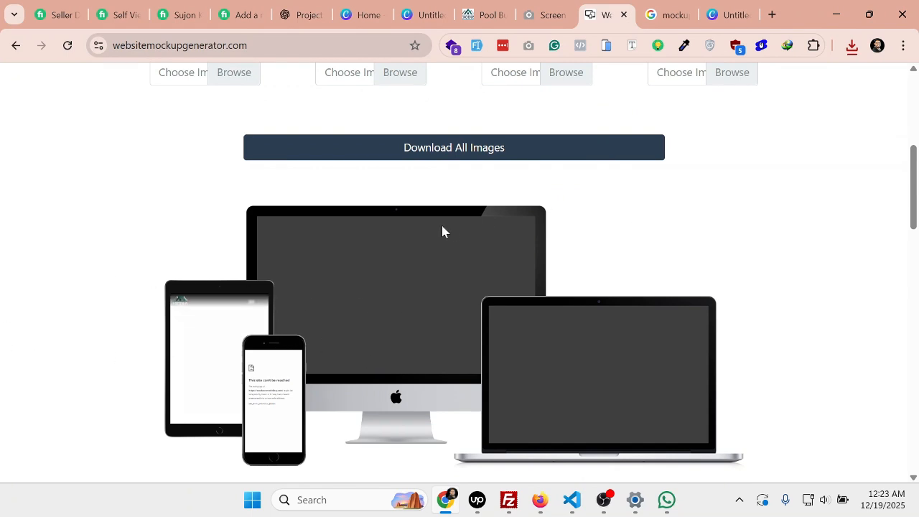
{"action": "scroll", "coordinate": [589, 227], "scroll_direction": "down", "scroll_amount": 1}
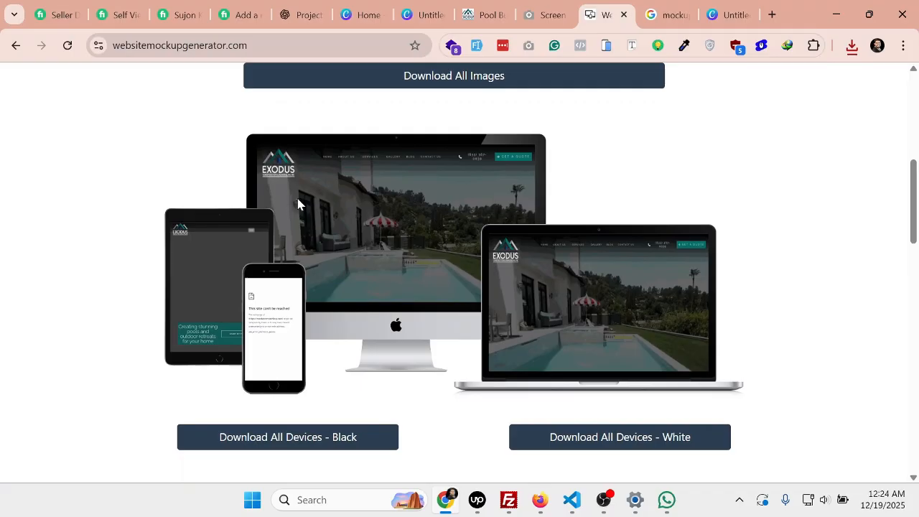
{"action": "scroll", "coordinate": [308, 212], "scroll_direction": "up", "scroll_amount": 1}
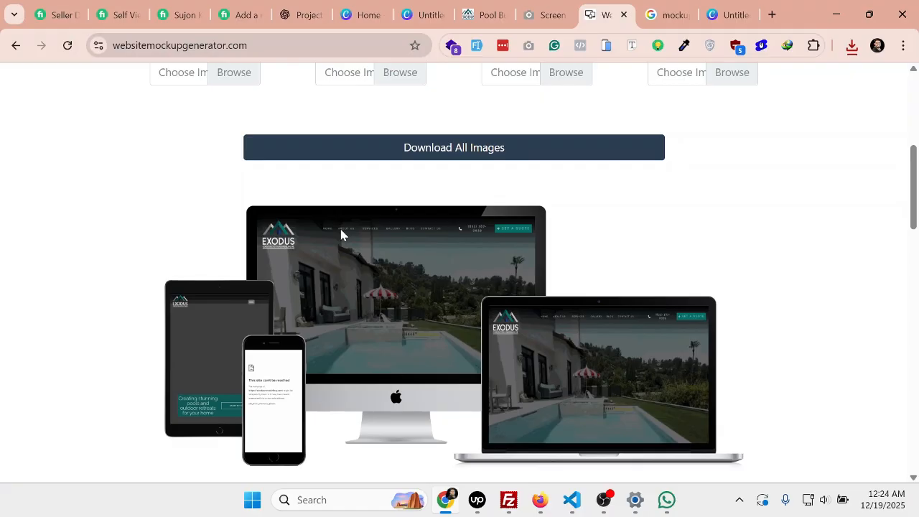
{"action": "scroll", "coordinate": [341, 234], "scroll_direction": "down", "scroll_amount": 1}
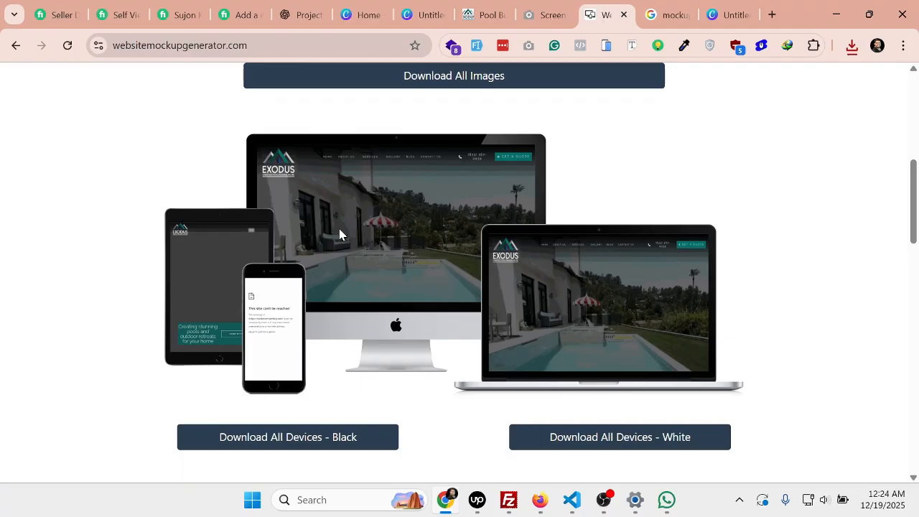
{"action": "scroll", "coordinate": [403, 210], "scroll_direction": "down", "scroll_amount": 1}
{"action": "scroll", "coordinate": [403, 210], "scroll_direction": "down", "scroll_amount": 1}
{"action": "scroll", "coordinate": [265, 244], "scroll_direction": "up", "scroll_amount": 2}
{"action": "scroll", "coordinate": [403, 208], "scroll_direction": "up", "scroll_amount": 2}
{"action": "scroll", "coordinate": [403, 208], "scroll_direction": "down", "scroll_amount": 4}
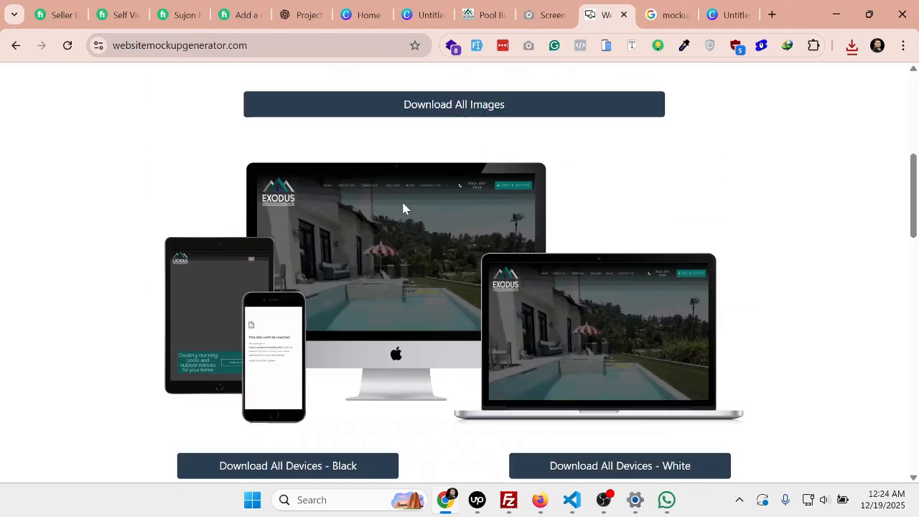
{"action": "scroll", "coordinate": [403, 209], "scroll_direction": "down", "scroll_amount": 8}
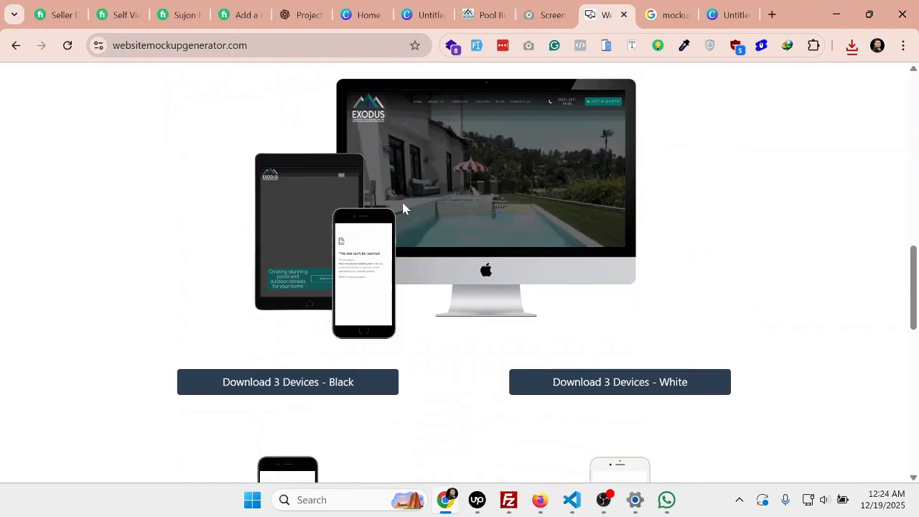
{"action": "scroll", "coordinate": [405, 210], "scroll_direction": "down", "scroll_amount": 3}
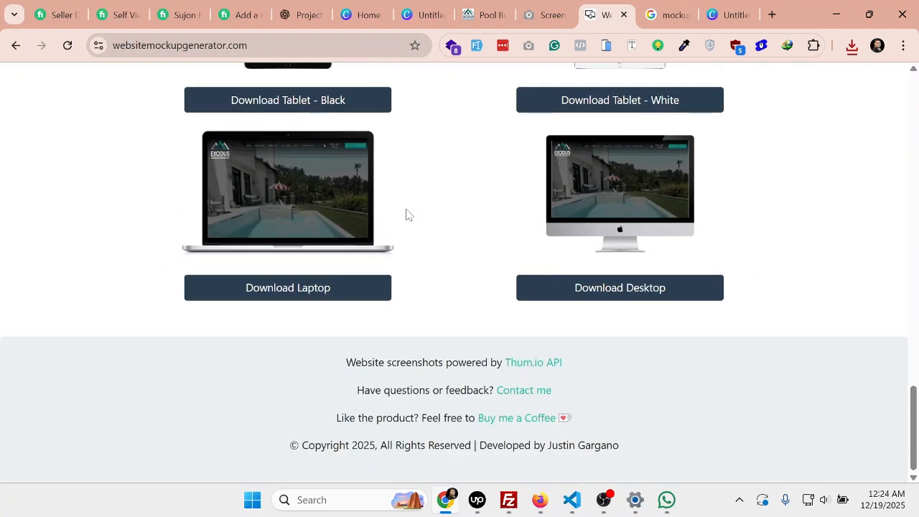
{"action": "scroll", "coordinate": [406, 214], "scroll_direction": "up", "scroll_amount": 15}
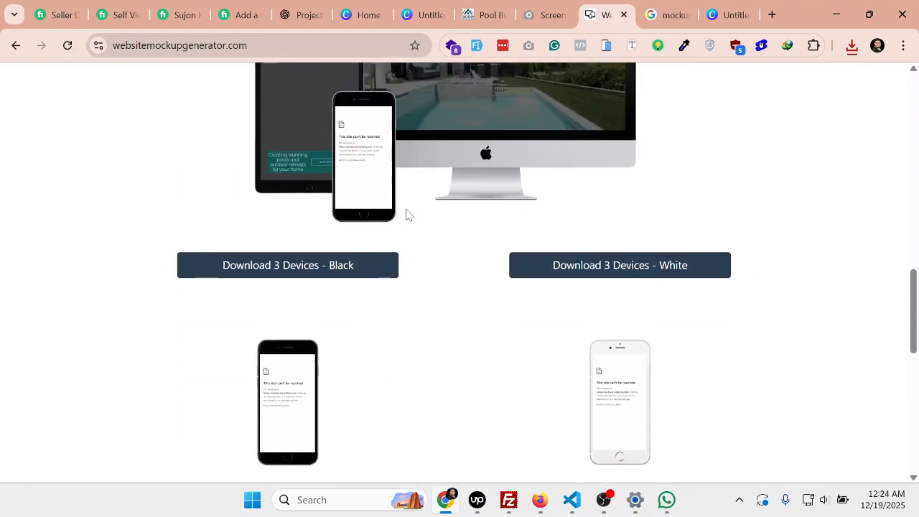
{"action": "scroll", "coordinate": [405, 213], "scroll_direction": "up", "scroll_amount": 2}
{"action": "scroll", "coordinate": [405, 209], "scroll_direction": "down", "scroll_amount": 7}
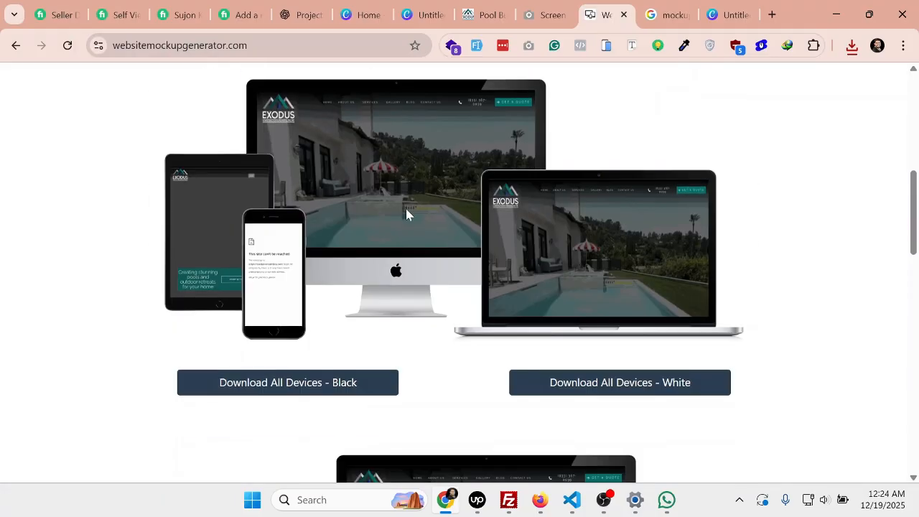
- Download all the generated Exodus device mockup images together from websitemockupgenerator.com
{"action": "scroll", "coordinate": [410, 210], "scroll_direction": "up", "scroll_amount": 4}
{"action": "scroll", "coordinate": [413, 212], "scroll_direction": "up", "scroll_amount": 2}
{"action": "left_click", "coordinate": [423, 237]}
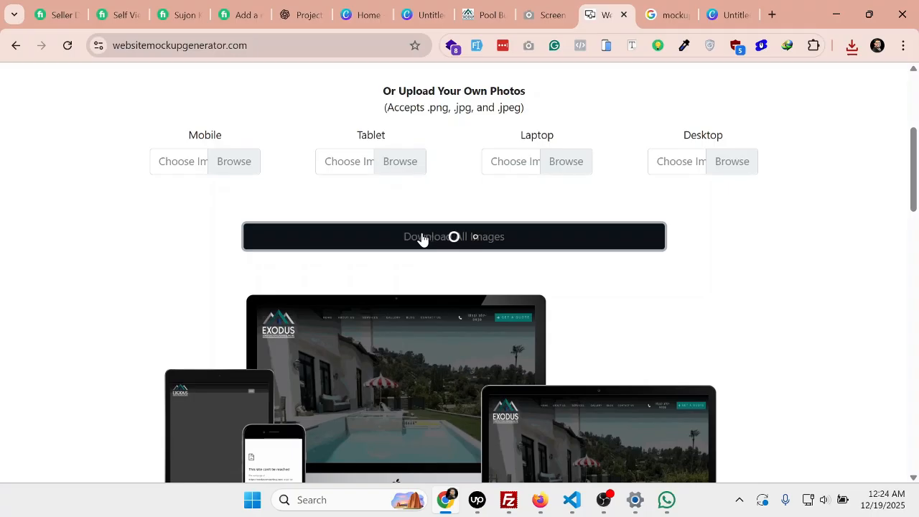
{"action": "scroll", "coordinate": [422, 238], "scroll_direction": "down", "scroll_amount": 7}
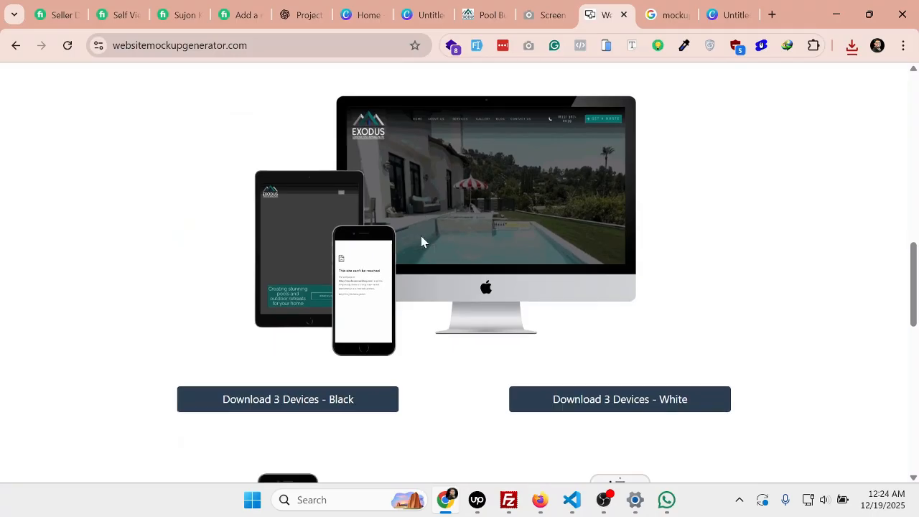
{"action": "scroll", "coordinate": [422, 242], "scroll_direction": "up", "scroll_amount": 6}
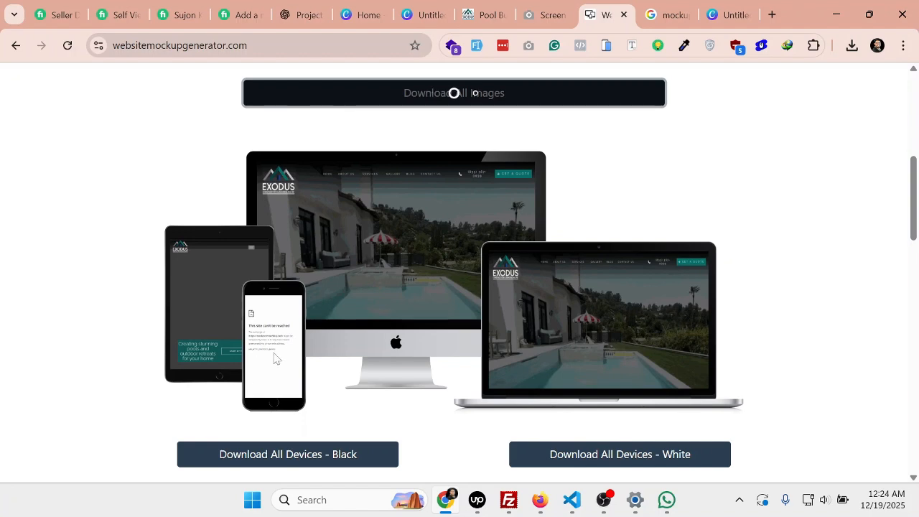
{"action": "scroll", "coordinate": [431, 365], "scroll_direction": "down", "scroll_amount": 12}
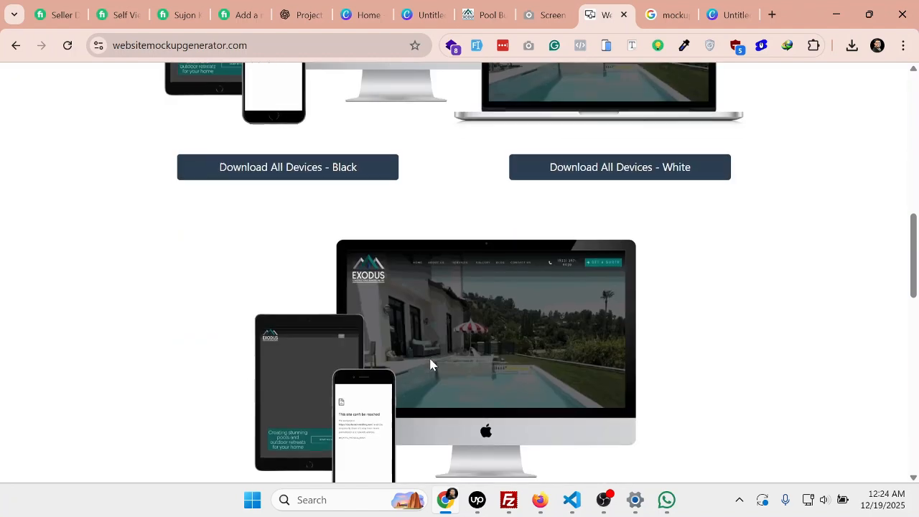
{"action": "scroll", "coordinate": [431, 366], "scroll_direction": "down", "scroll_amount": 2}
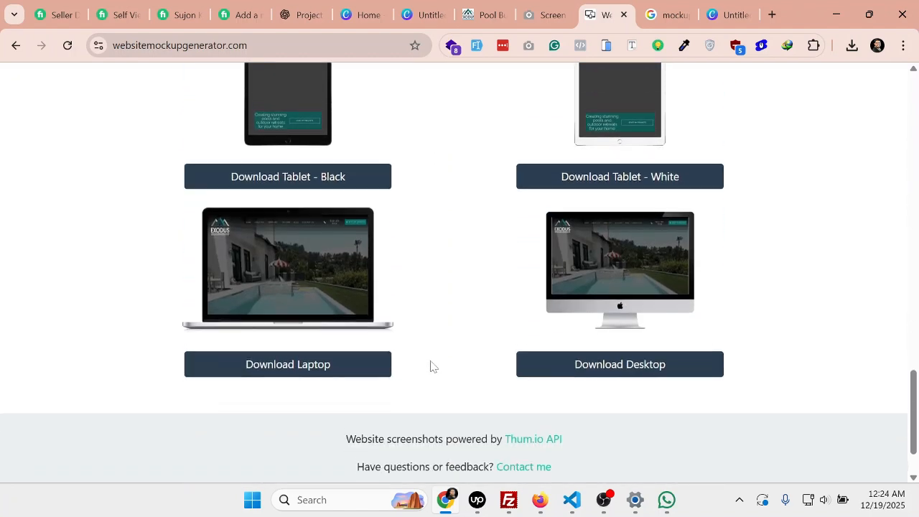
{"action": "scroll", "coordinate": [430, 366], "scroll_direction": "up", "scroll_amount": 4}
{"action": "scroll", "coordinate": [430, 365], "scroll_direction": "down", "scroll_amount": 5}
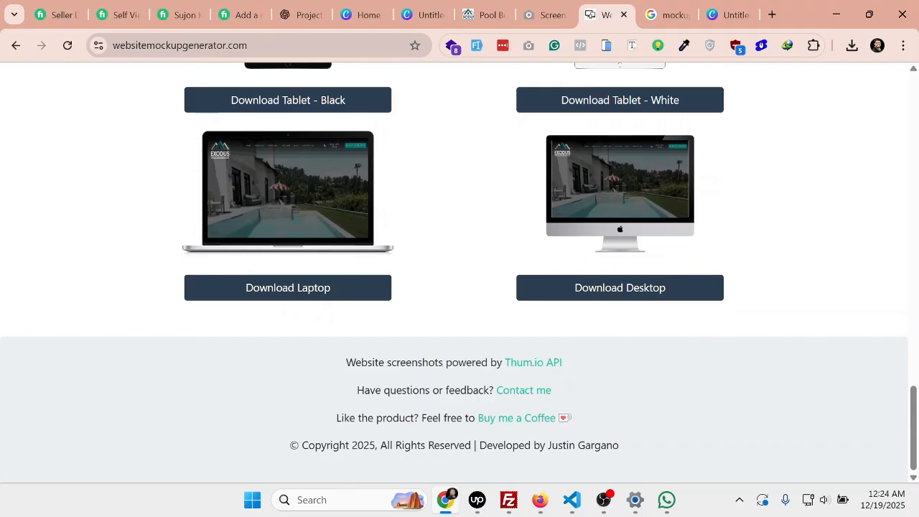
{"action": "scroll", "coordinate": [430, 359], "scroll_direction": "up", "scroll_amount": 15}
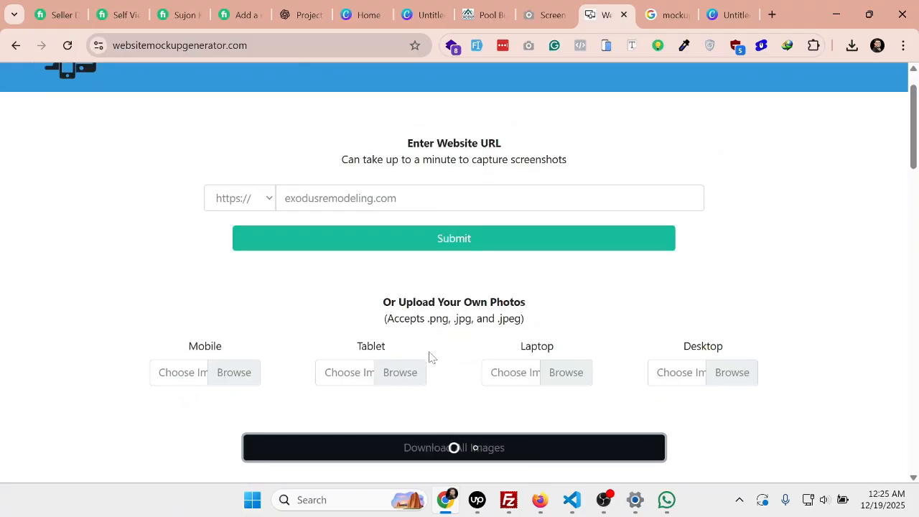
{"action": "scroll", "coordinate": [430, 357], "scroll_direction": "down", "scroll_amount": 2}
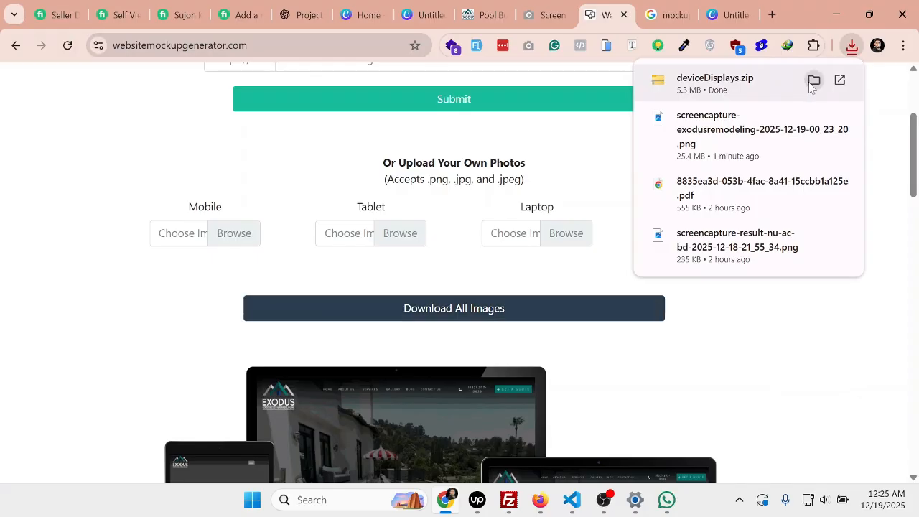
- Extract deviceDisplays.zip in the Downloads folder with WinRAR into a deviceDisplays subfolder
{"action": "left_click", "coordinate": [813, 80]}
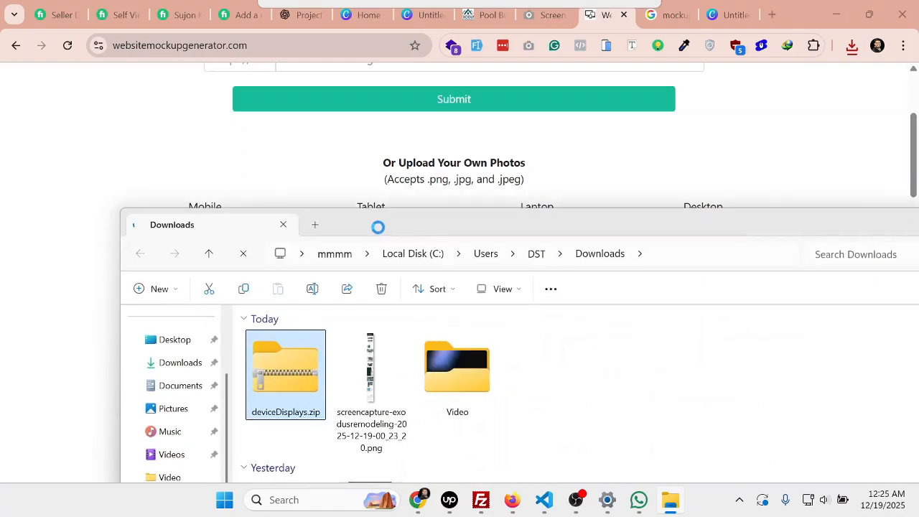
{"action": "double_click", "coordinate": [450, 235]}
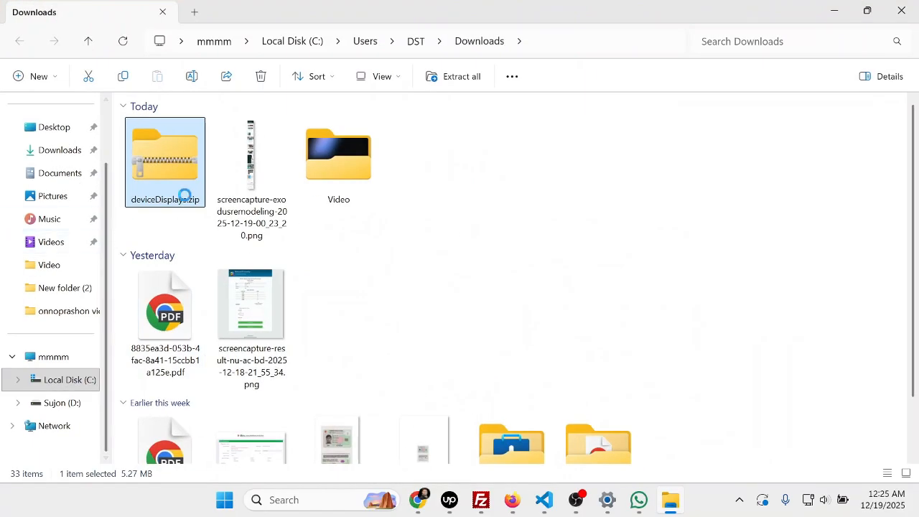
{"action": "key", "text": "shift+F10"}
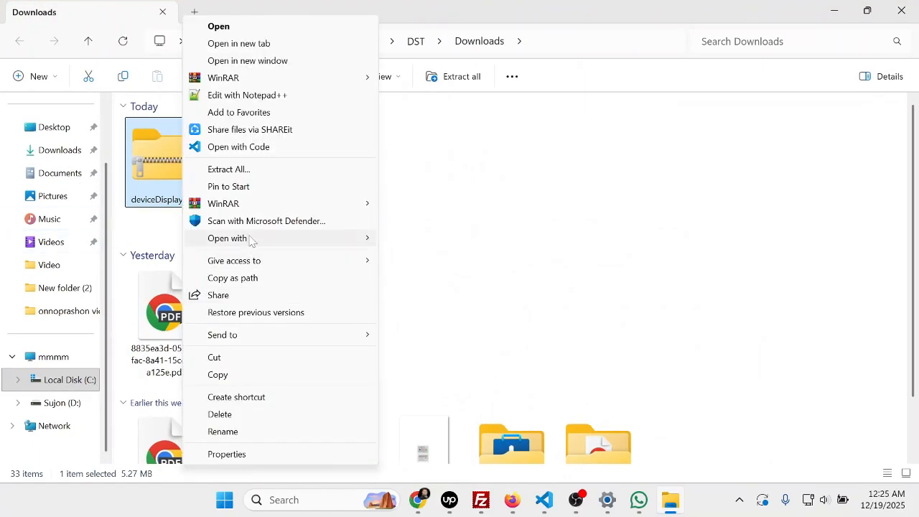
{"action": "mouse_move", "coordinate": [337, 204]}
{"action": "left_click", "coordinate": [405, 229]}
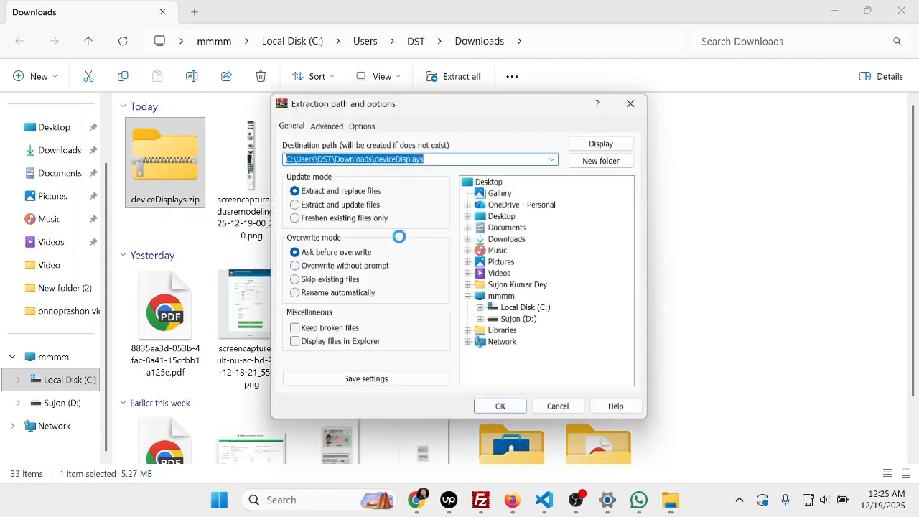
{"action": "left_click", "coordinate": [499, 405]}
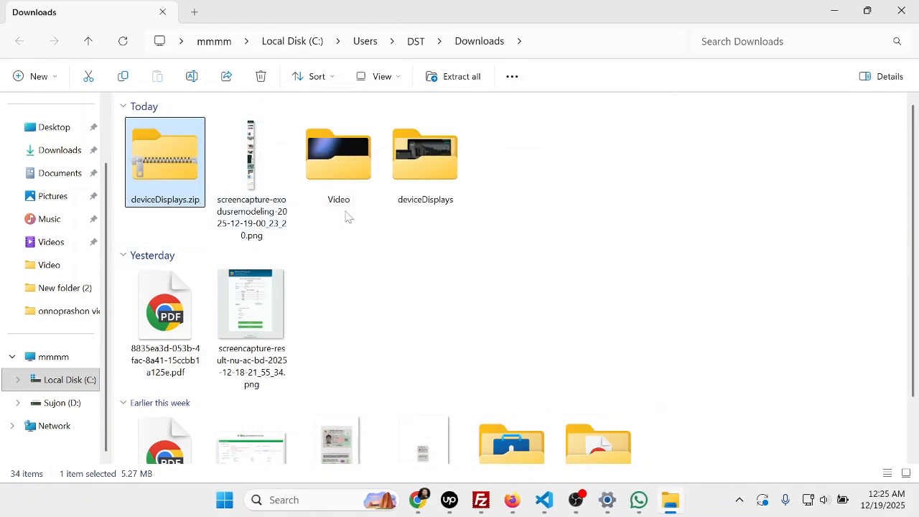
- Open the extracted deviceDisplays folder and show its mockup images as thumbnails in a floating window
{"action": "double_click", "coordinate": [424, 165]}
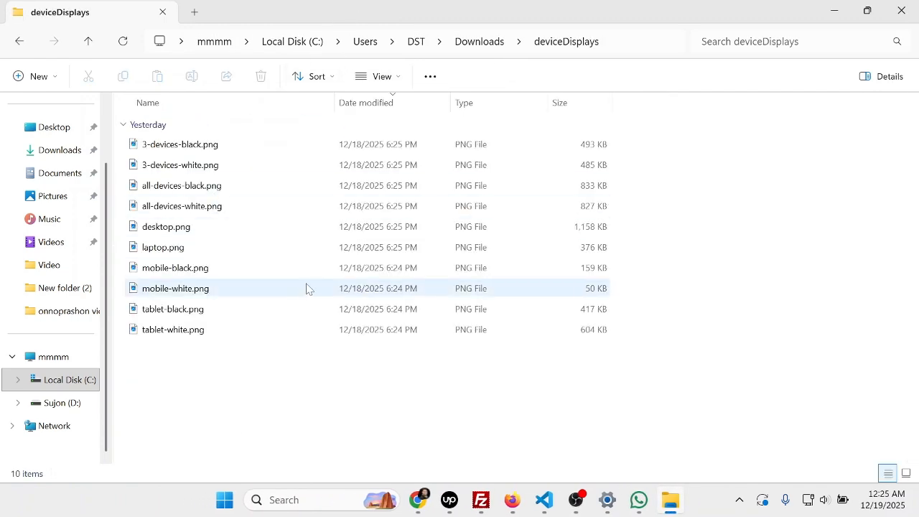
{"action": "scroll", "coordinate": [359, 323], "scroll_direction": "up", "scroll_amount": 2}
{"action": "scroll", "coordinate": [357, 323], "scroll_direction": "up", "scroll_amount": 1}
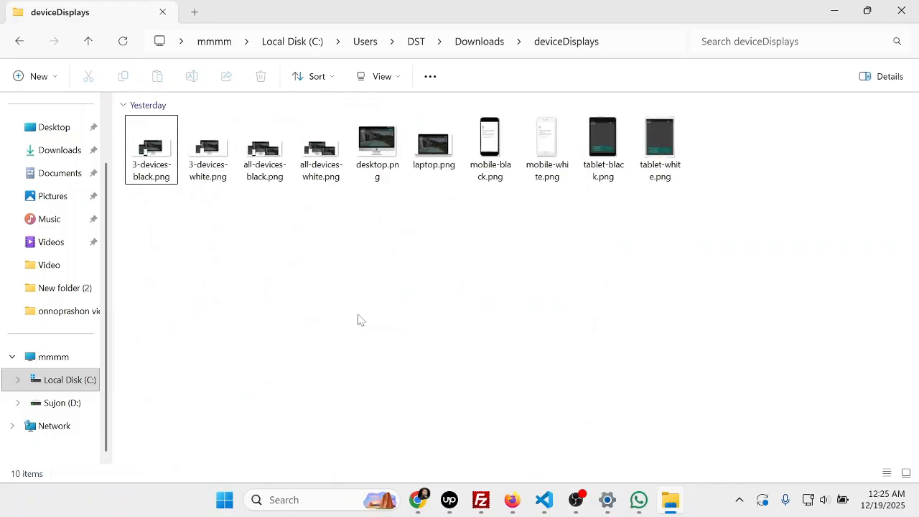
{"action": "left_click_drag", "start_coordinate": [320, 13], "coordinate": [492, 150]}
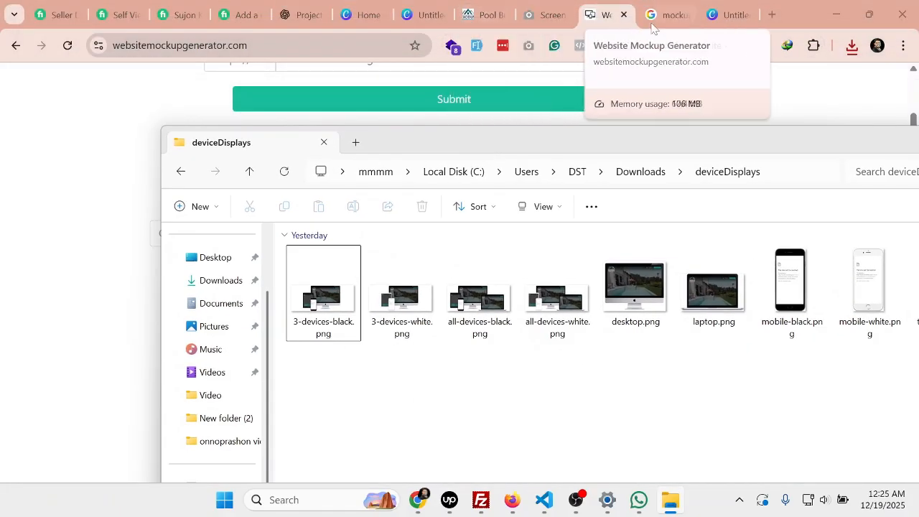
- Insert desktop.png and laptop.png into the 1024 × 768 Canva design, with the laptop at upper left and the desktop on the right
{"action": "left_click", "coordinate": [424, 15]}
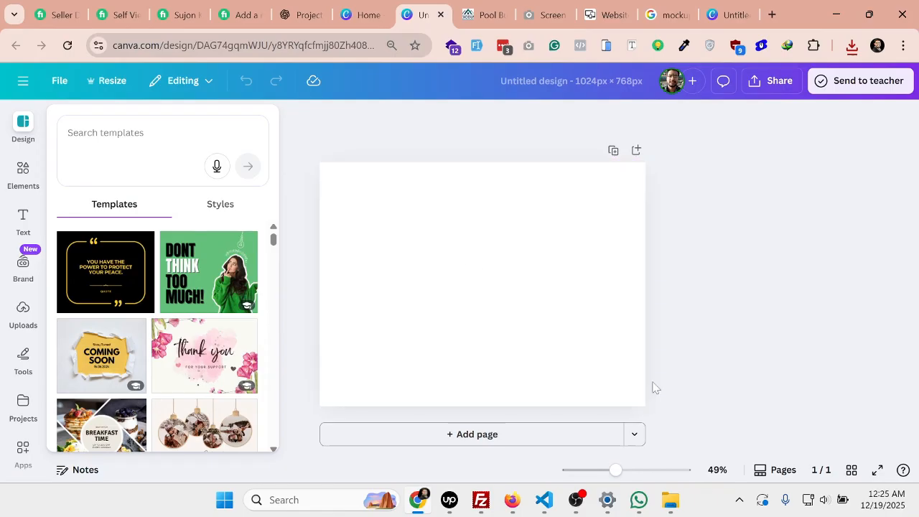
{"action": "left_click", "coordinate": [675, 508]}
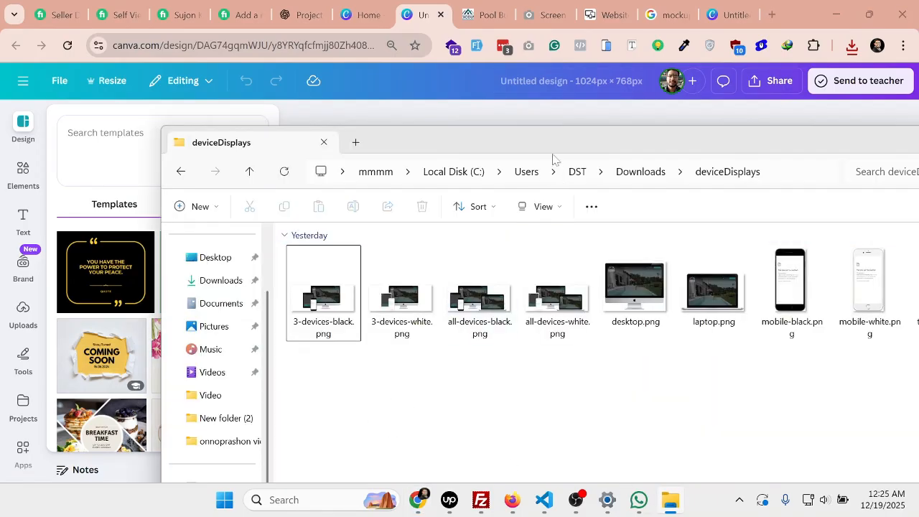
{"action": "left_click_drag", "start_coordinate": [540, 149], "coordinate": [471, 310]}
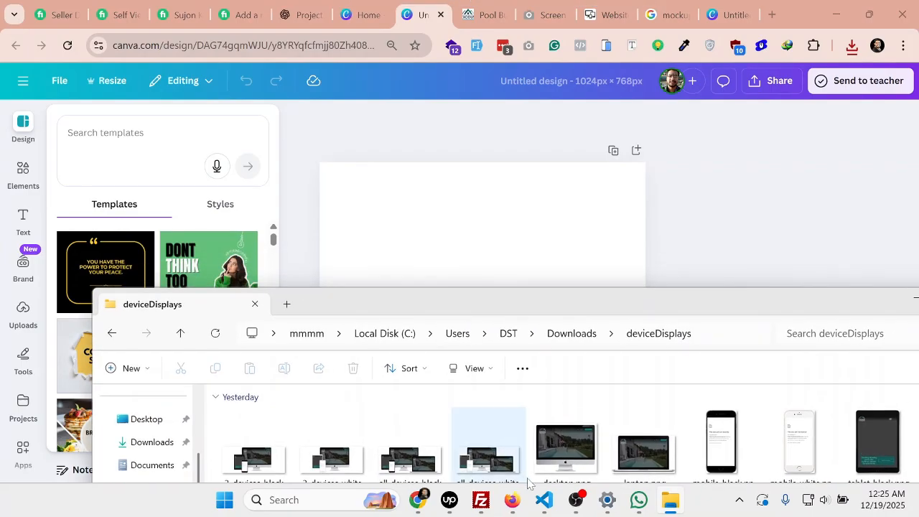
{"action": "left_click", "coordinate": [566, 442]}
{"action": "left_click", "coordinate": [394, 238]}
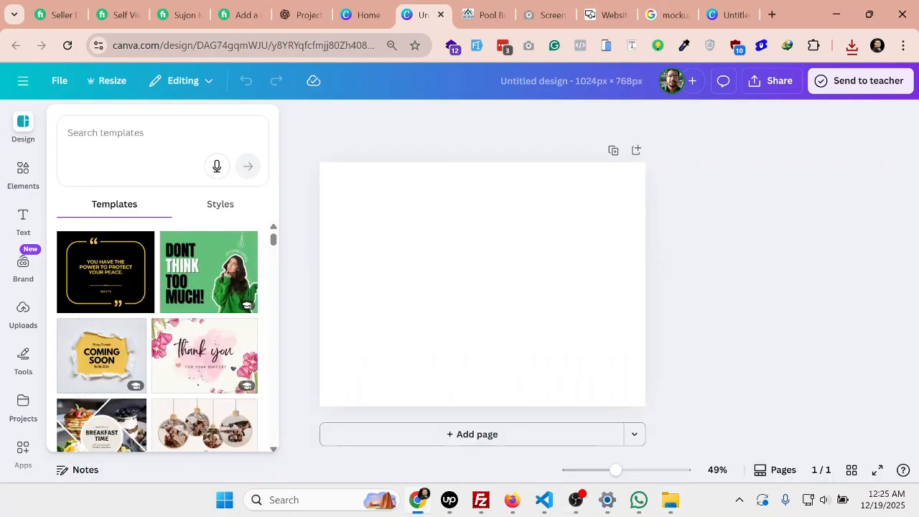
{"action": "left_click", "coordinate": [668, 506]}
{"action": "left_click_drag", "start_coordinate": [644, 446], "coordinate": [609, 250]}
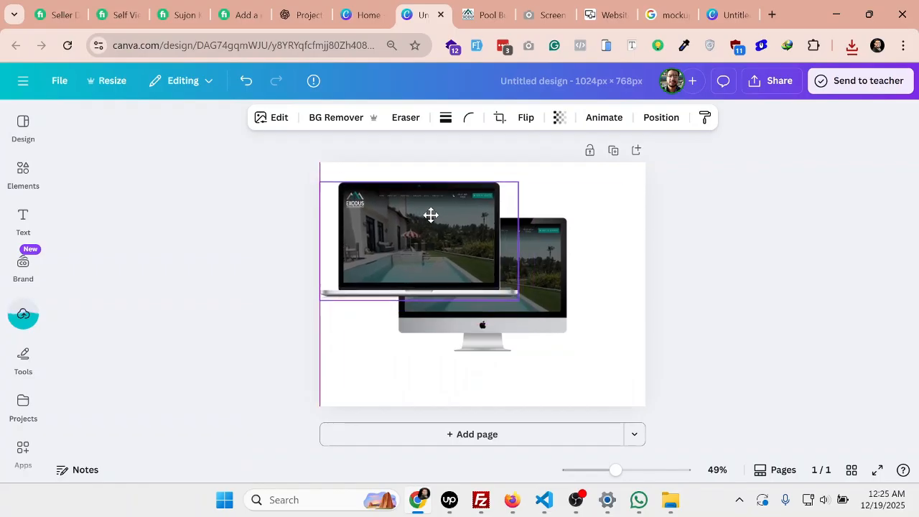
{"action": "left_click_drag", "start_coordinate": [553, 326], "coordinate": [613, 334]}
{"action": "left_click", "coordinate": [374, 260]}
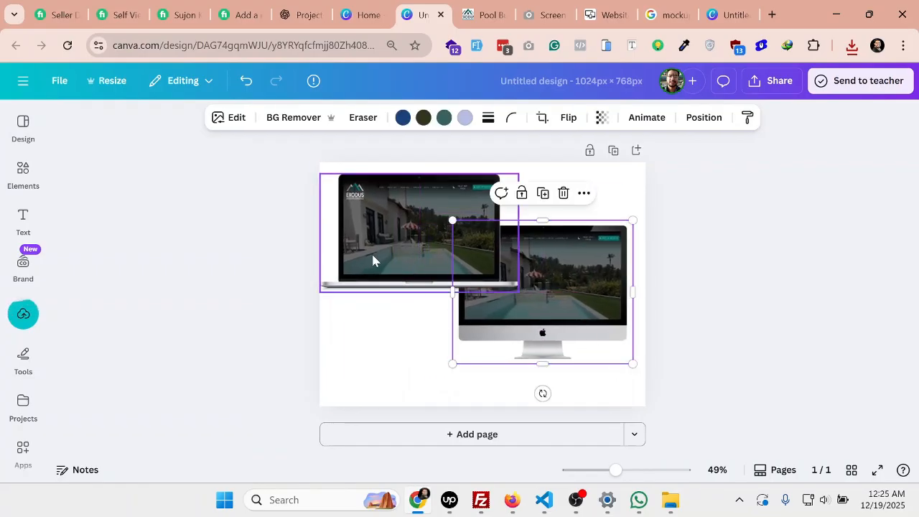
- Insert tablet-black.png, shrink it in the lower-left area of the canvas, and shift the desktop mockup to the right edge
{"action": "left_click", "coordinate": [678, 509]}
{"action": "left_click_drag", "start_coordinate": [739, 310], "coordinate": [372, 333]}
{"action": "left_click_drag", "start_coordinate": [496, 464], "coordinate": [554, 236]}
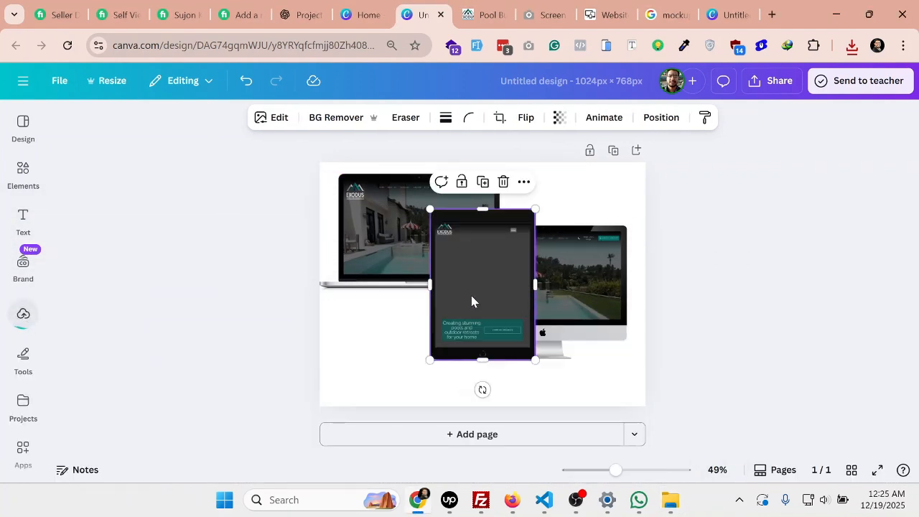
{"action": "left_click_drag", "start_coordinate": [472, 302], "coordinate": [364, 322]}
{"action": "left_click_drag", "start_coordinate": [429, 395], "coordinate": [392, 367]}
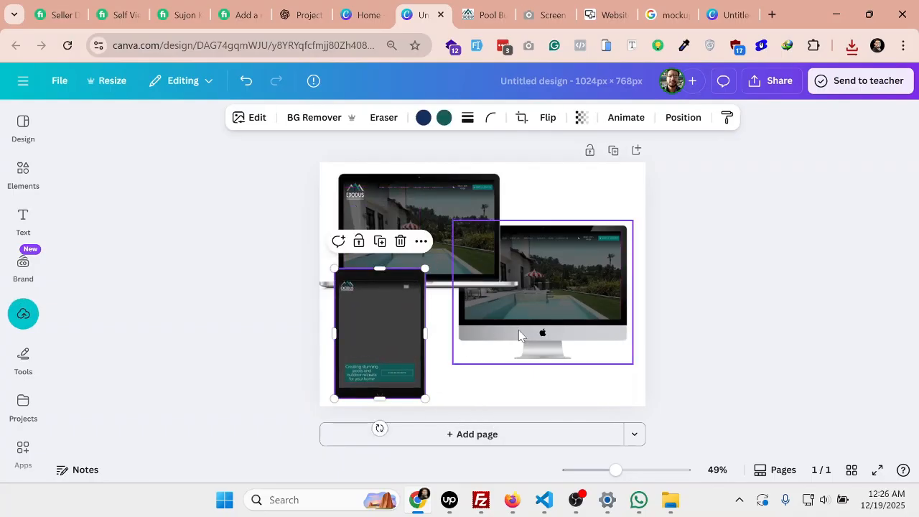
{"action": "left_click_drag", "start_coordinate": [519, 329], "coordinate": [536, 330]}
{"action": "left_click", "coordinate": [427, 248]}
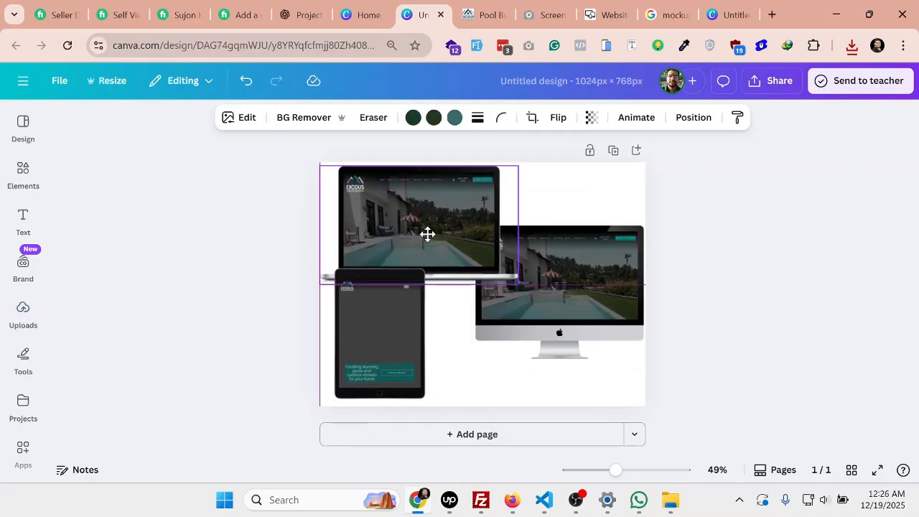
- Insert tablet-white.png in the upper-right area of the canvas and move the desktop mockup below it
{"action": "left_click", "coordinate": [673, 499]}
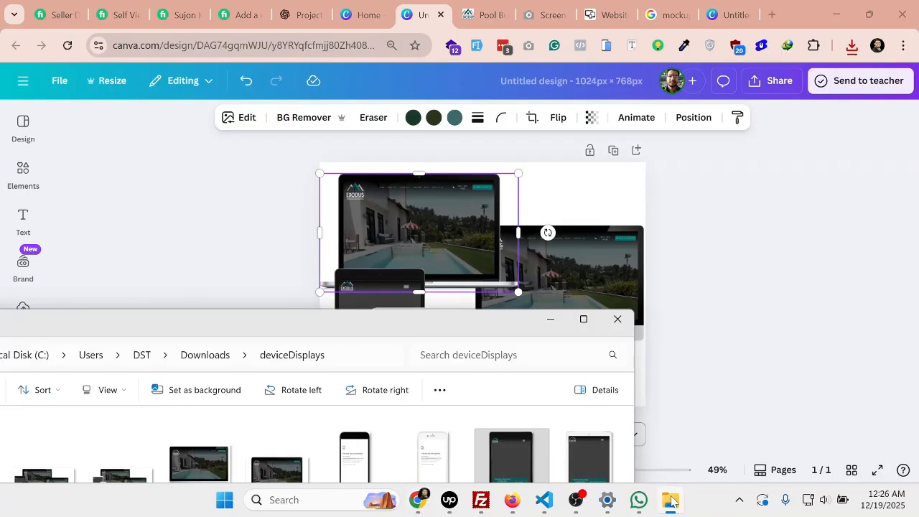
{"action": "left_click_drag", "start_coordinate": [507, 335], "coordinate": [473, 316]}
{"action": "left_click", "coordinate": [552, 445]}
{"action": "left_click_drag", "start_coordinate": [551, 446], "coordinate": [576, 231]}
{"action": "left_click_drag", "start_coordinate": [586, 319], "coordinate": [579, 358]}
{"action": "left_click_drag", "start_coordinate": [499, 331], "coordinate": [575, 229]}
{"action": "left_click_drag", "start_coordinate": [526, 364], "coordinate": [468, 369]}
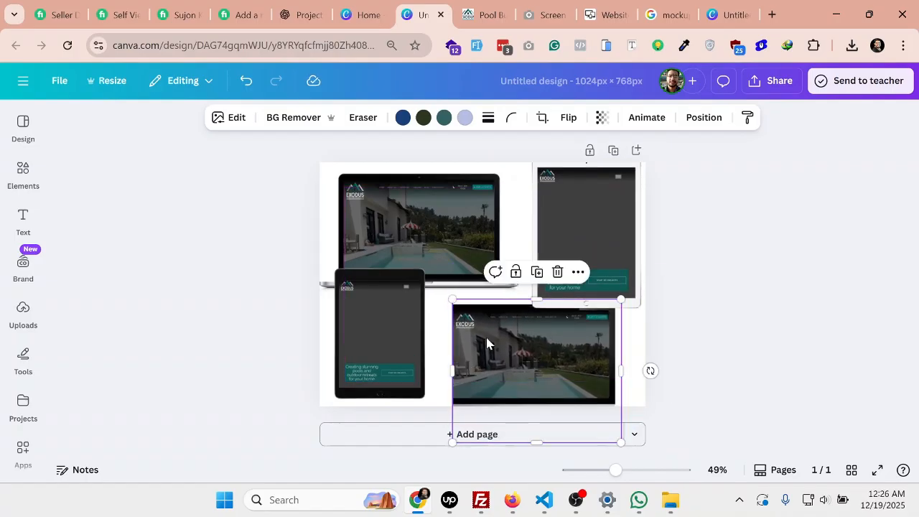
{"action": "left_click_drag", "start_coordinate": [609, 239], "coordinate": [606, 231]}
{"action": "left_click", "coordinate": [496, 353]}
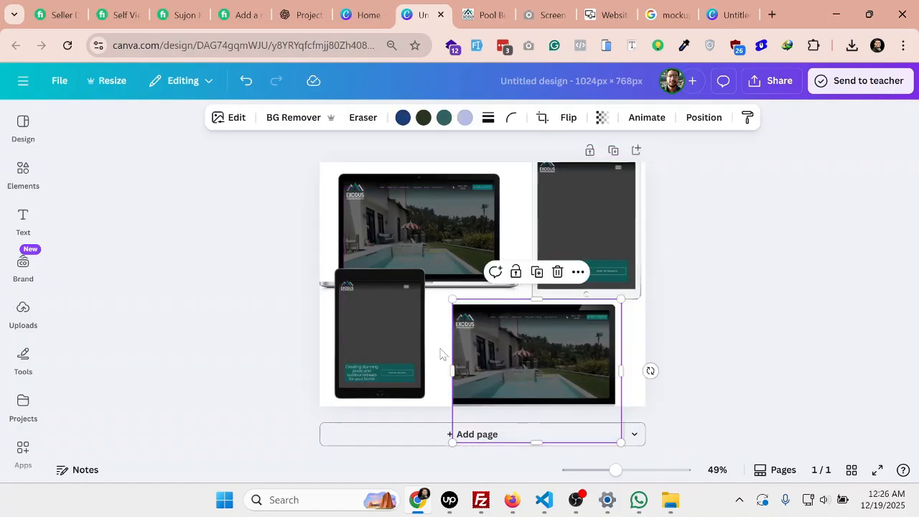
- Shrink the black tablet to fit below the laptop and move the desktop mockup slightly up and left
{"action": "mouse_move", "coordinate": [388, 352]}
{"action": "left_mouse_down"}
{"action": "mouse_move", "coordinate": [382, 373]}
{"action": "mouse_move", "coordinate": [391, 336]}
{"action": "left_mouse_up"}
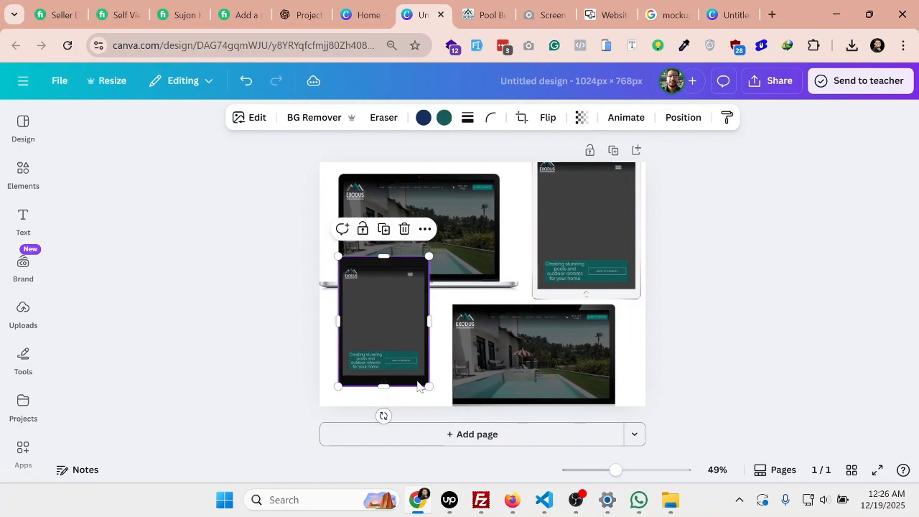
{"action": "left_click_drag", "start_coordinate": [428, 386], "coordinate": [387, 370]}
{"action": "left_click", "coordinate": [531, 380]}
{"action": "left_click_drag", "start_coordinate": [532, 380], "coordinate": [521, 366]}
- Scale down the white tablet and the desktop mockup so both fit on the right half of the canvas without overlapping
{"action": "left_click", "coordinate": [588, 213]}
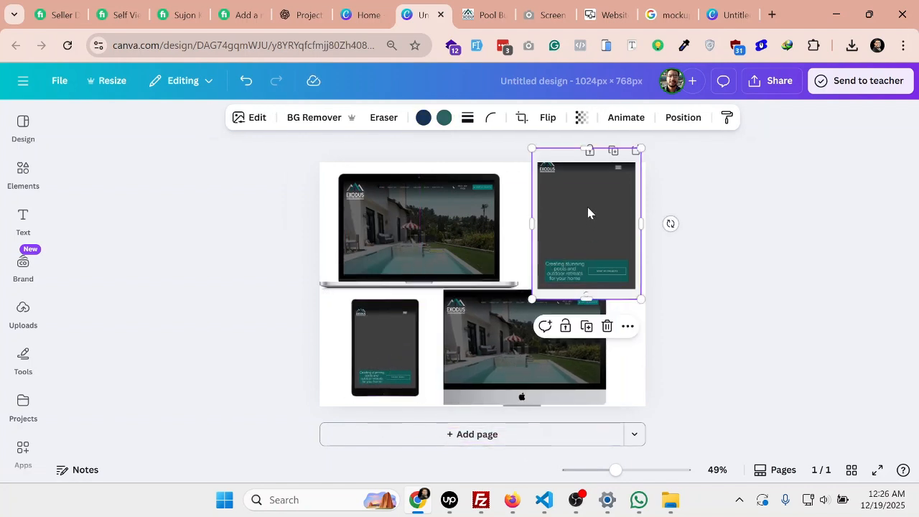
{"action": "left_click_drag", "start_coordinate": [640, 298], "coordinate": [572, 264]}
{"action": "left_click", "coordinate": [596, 400]}
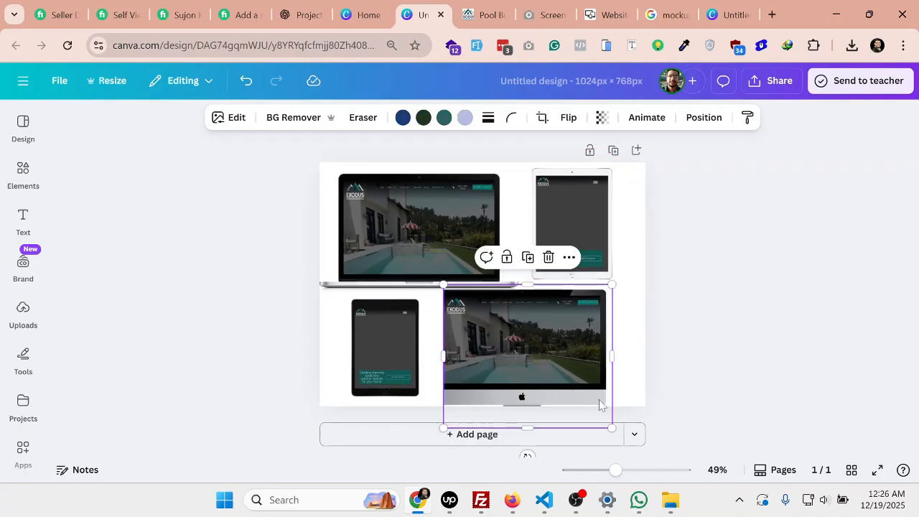
{"action": "left_click_drag", "start_coordinate": [610, 426], "coordinate": [581, 400]}
{"action": "left_click_drag", "start_coordinate": [523, 365], "coordinate": [558, 367]}
{"action": "left_click", "coordinate": [724, 365]}
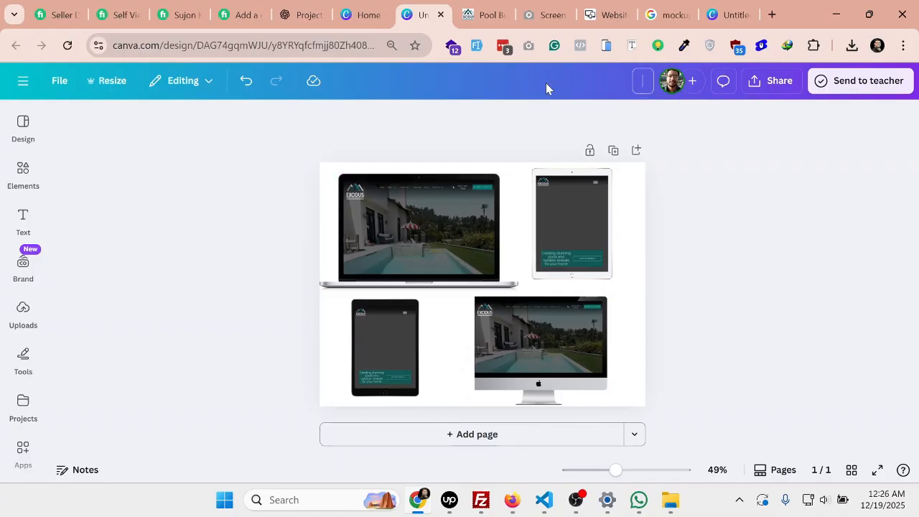
- Name the design "Exodous Project" and download it as a JPG
{"action": "type", "text": "Exodous Projec"}
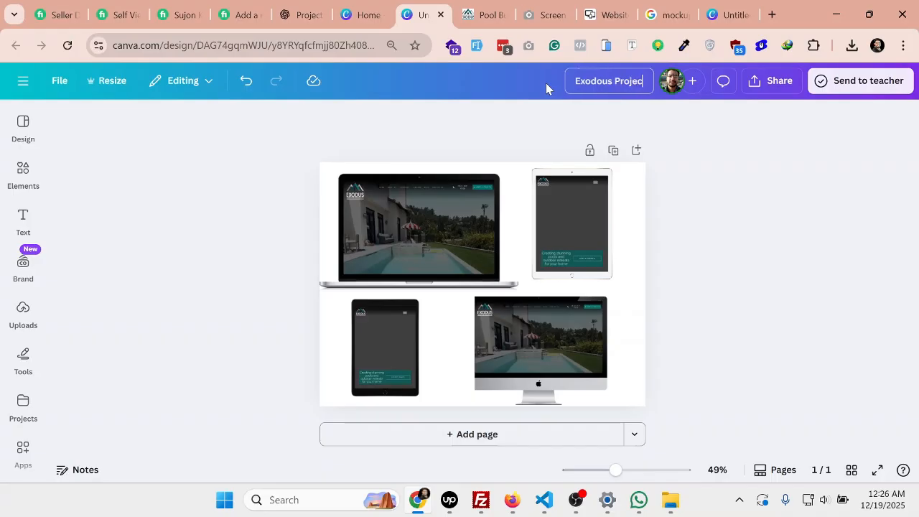
{"action": "type", "text": "t"}
{"action": "left_click", "coordinate": [767, 90]}
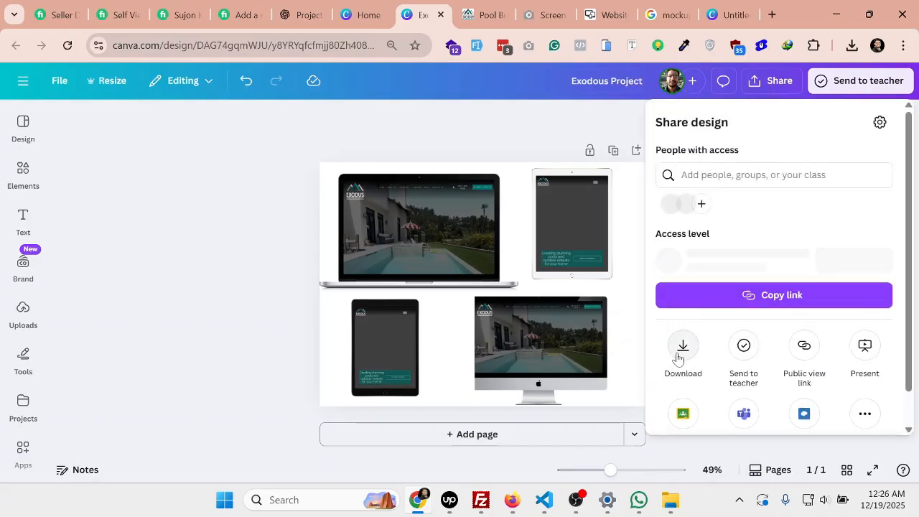
{"action": "left_click", "coordinate": [683, 350]}
{"action": "left_click", "coordinate": [711, 178]}
{"action": "left_click", "coordinate": [732, 216]}
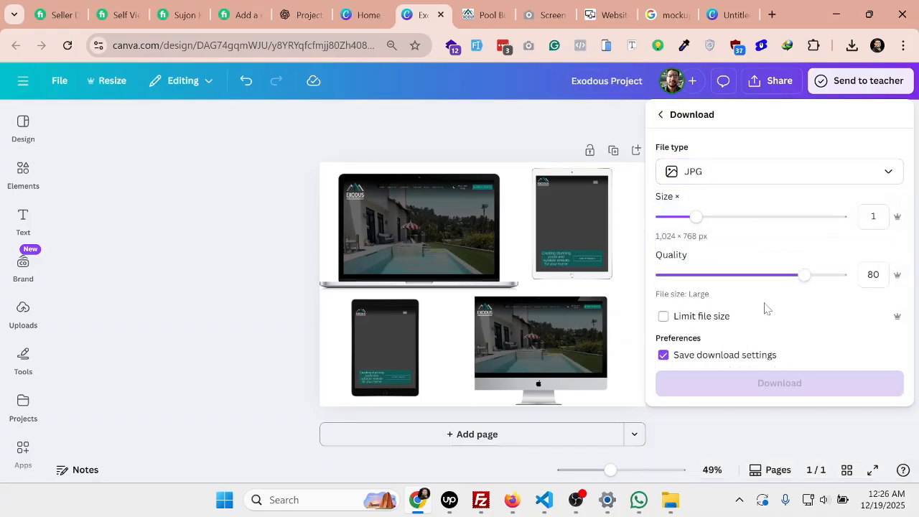
{"action": "left_click", "coordinate": [742, 385]}
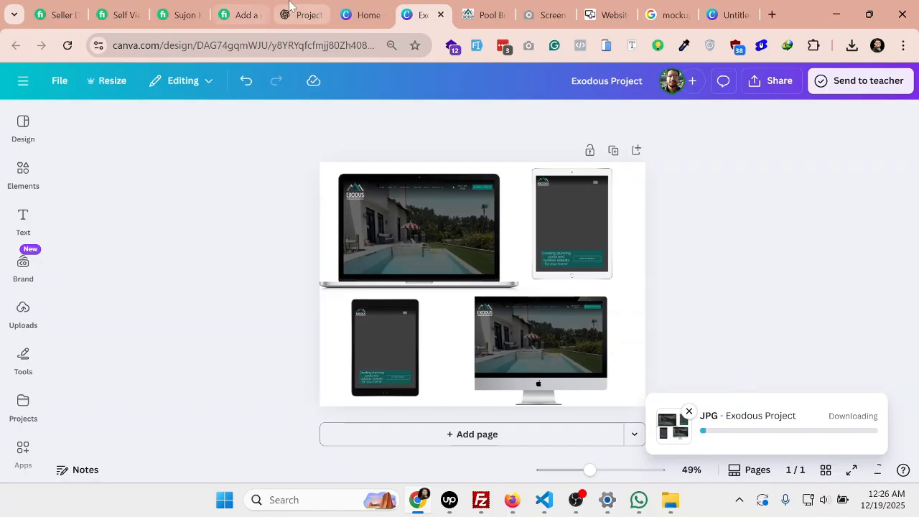
- Upload the downloaded Exodous Project.jpg as the first attachment of the Fiverr portfolio project and check its preview
{"action": "left_click", "coordinate": [264, 9]}
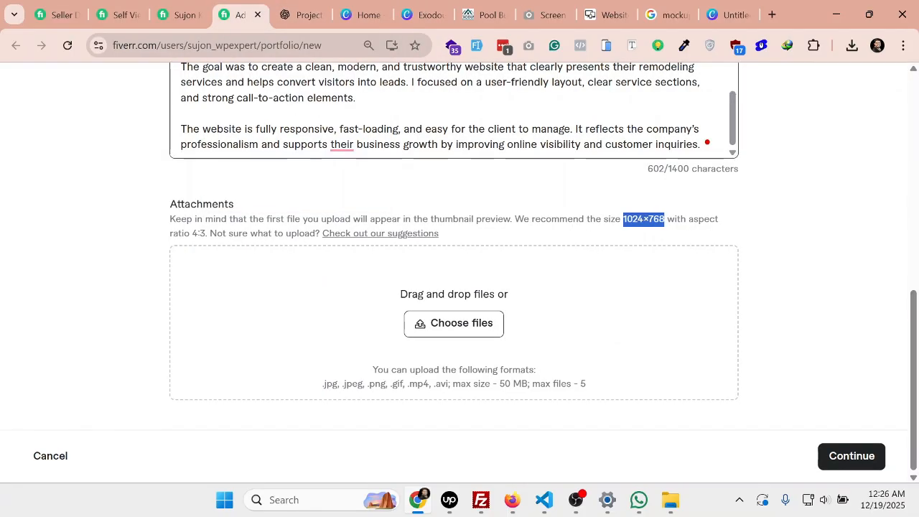
{"action": "left_click", "coordinate": [851, 47]}
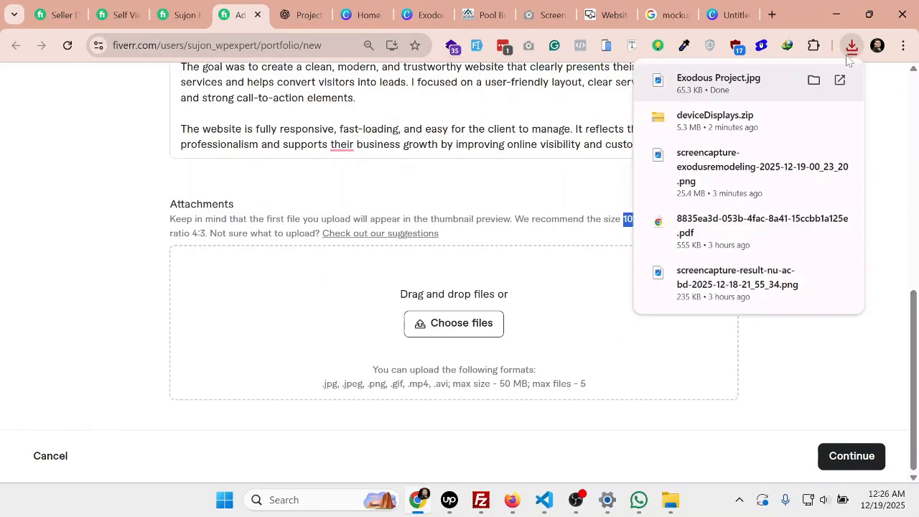
{"action": "left_click_drag", "start_coordinate": [693, 88], "coordinate": [492, 290]}
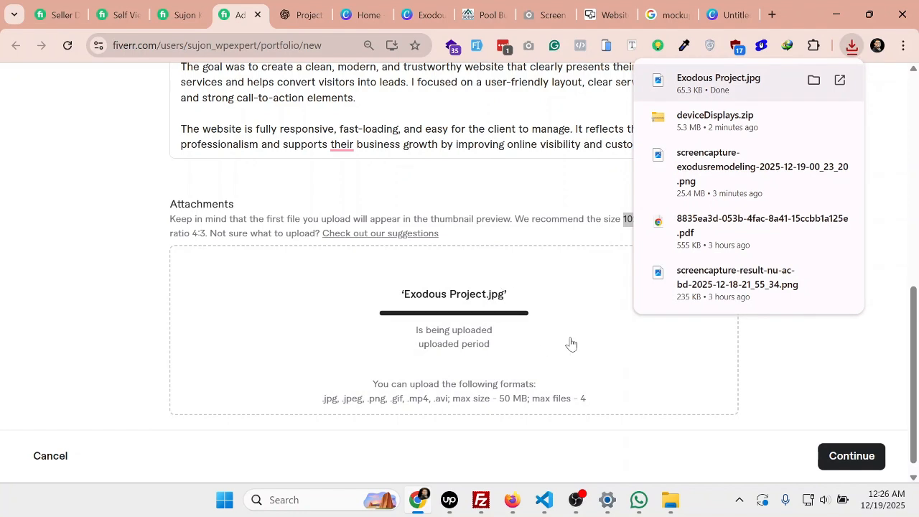
{"action": "scroll", "coordinate": [466, 334], "scroll_direction": "down", "scroll_amount": 3}
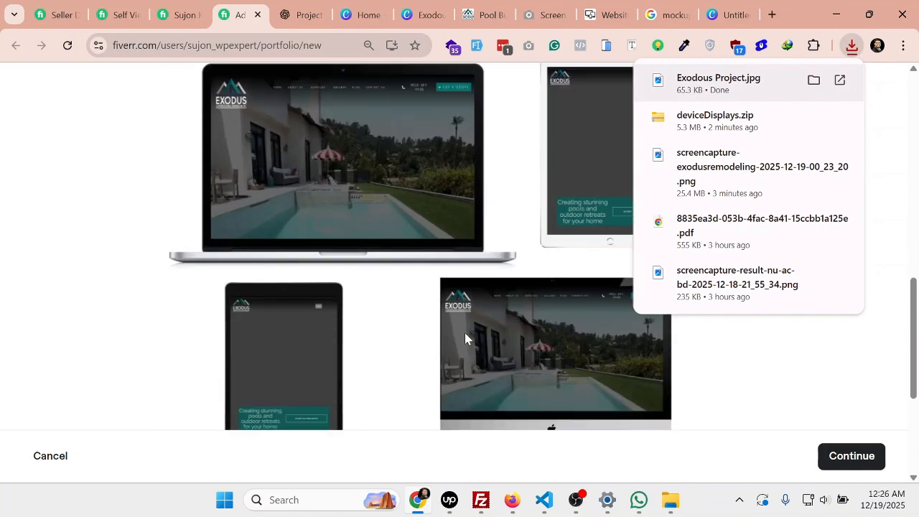
{"action": "scroll", "coordinate": [619, 367], "scroll_direction": "down", "scroll_amount": 2}
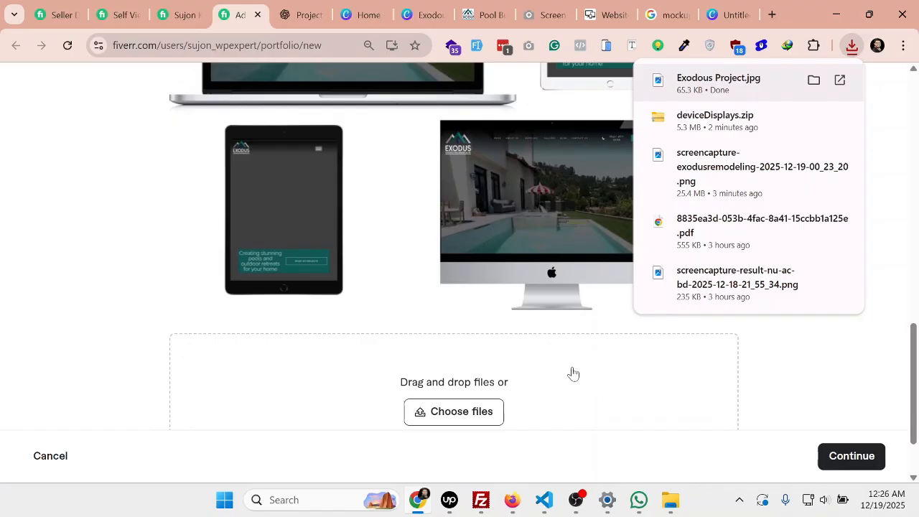
{"action": "left_click", "coordinate": [522, 299]}
{"action": "left_click", "coordinate": [693, 370]}
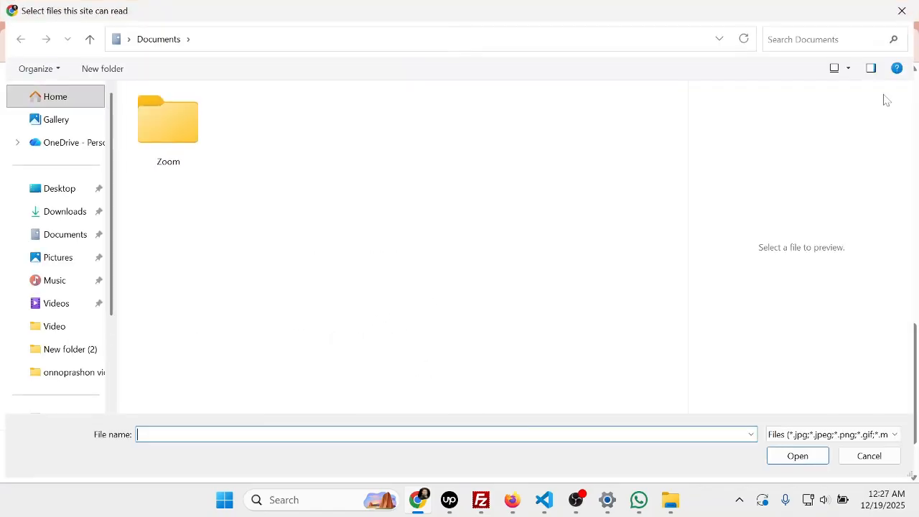
{"action": "left_click", "coordinate": [864, 457]}
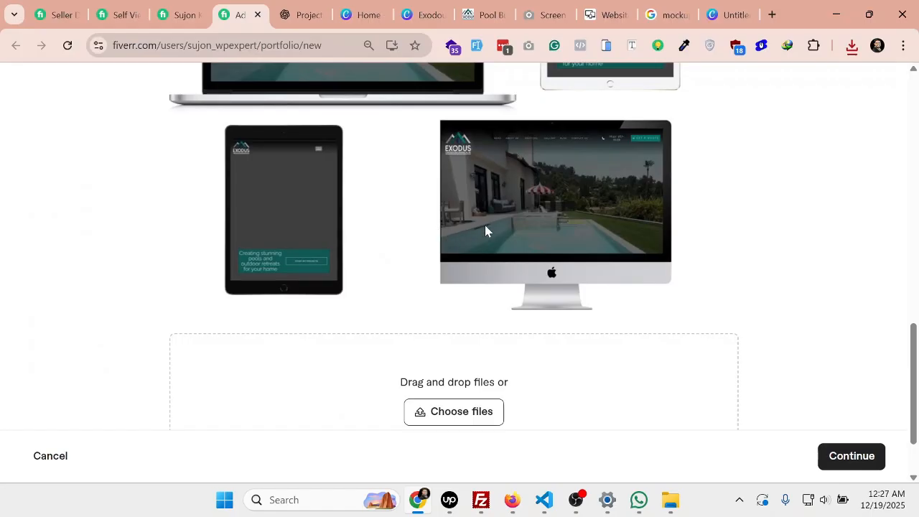
- Remove the uploaded mockup image from the Fiverr project's attachments and return to the Exodous Project design in Canva
{"action": "scroll", "coordinate": [443, 341], "scroll_direction": "up", "scroll_amount": 5}
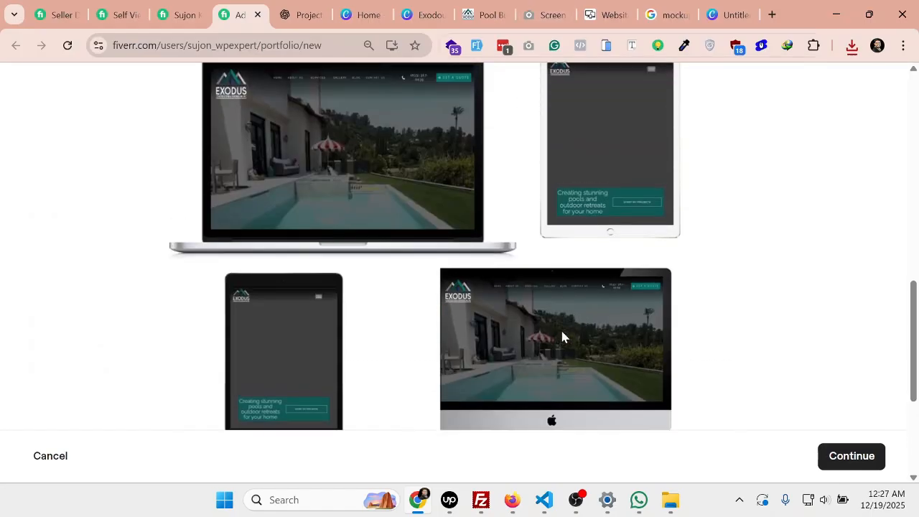
{"action": "left_click", "coordinate": [756, 260]}
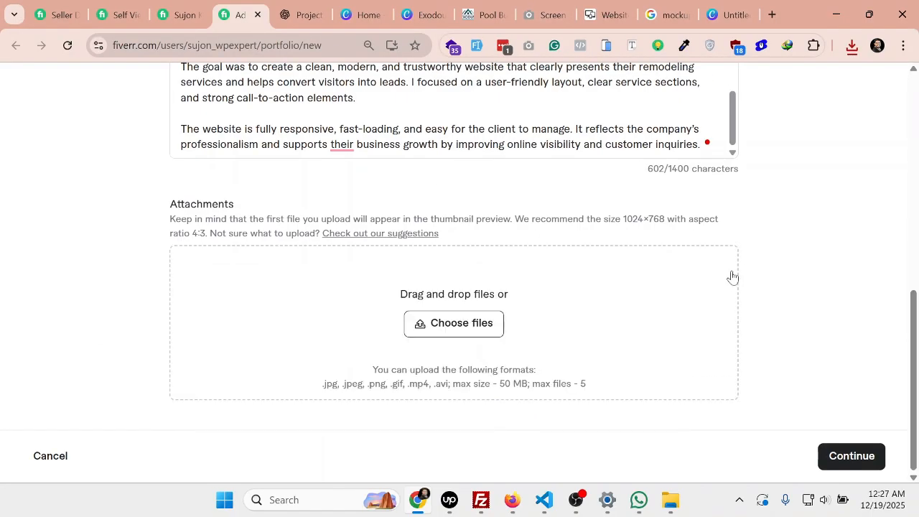
{"action": "left_click", "coordinate": [608, 14]}
{"action": "left_click", "coordinate": [726, 14]}
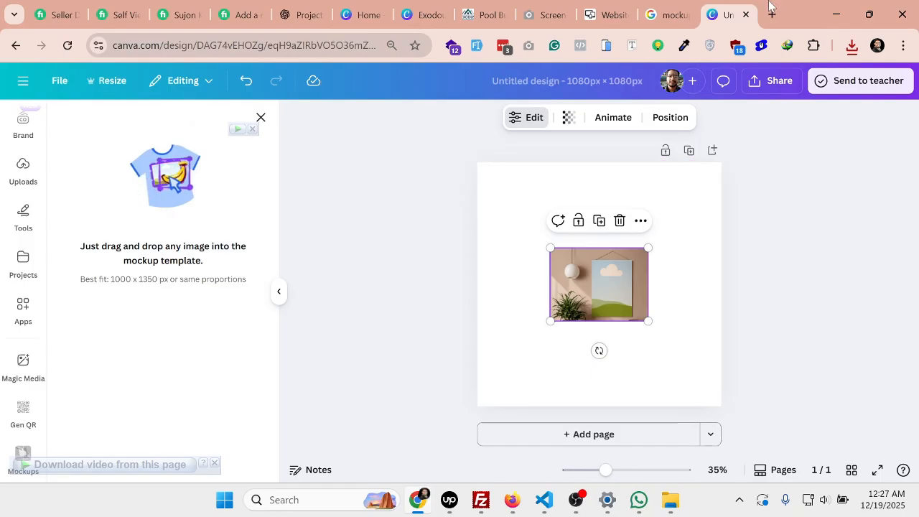
{"action": "left_click", "coordinate": [424, 14]}
- Extend the desktop mockup's cropped left side, then scale it down to fit beside the black tablet within the canvas
{"action": "left_click", "coordinate": [483, 352]}
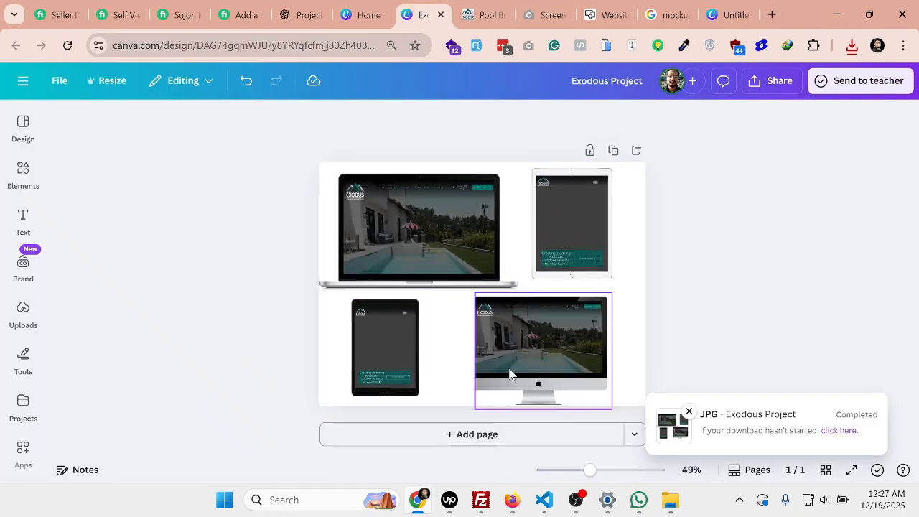
{"action": "left_click_drag", "start_coordinate": [478, 354], "coordinate": [455, 351]}
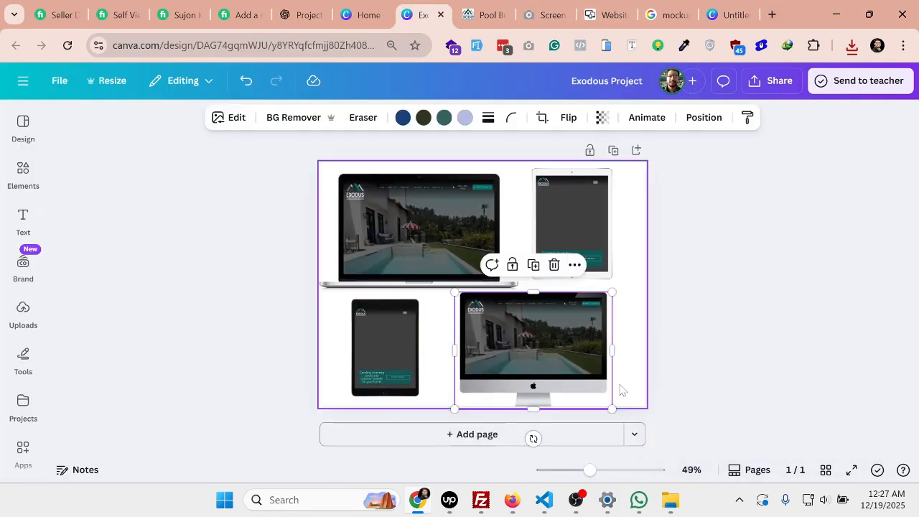
{"action": "left_click_drag", "start_coordinate": [617, 385], "coordinate": [605, 373]}
{"action": "left_click_drag", "start_coordinate": [622, 403], "coordinate": [592, 383]}
{"action": "left_click", "coordinate": [722, 391]}
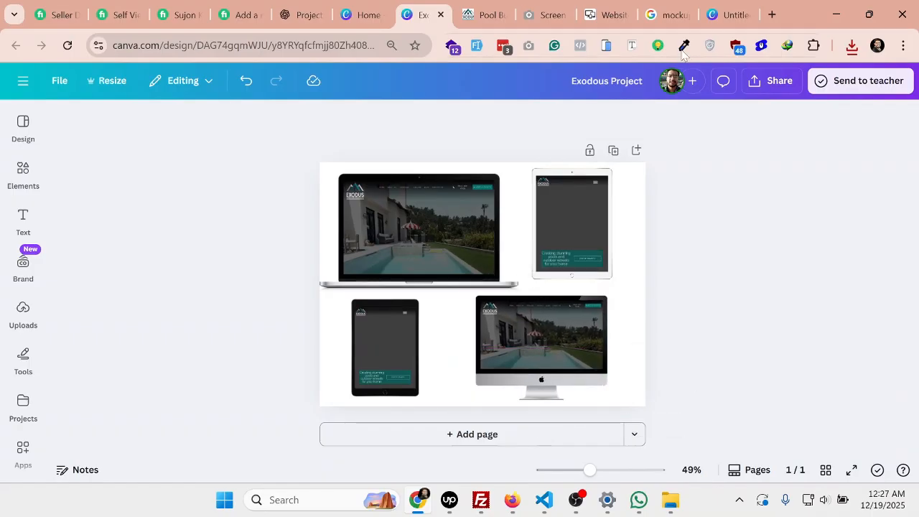
- Rename the design "Exodous Project 2" and download it as a PNG
{"action": "left_click", "coordinate": [773, 86]}
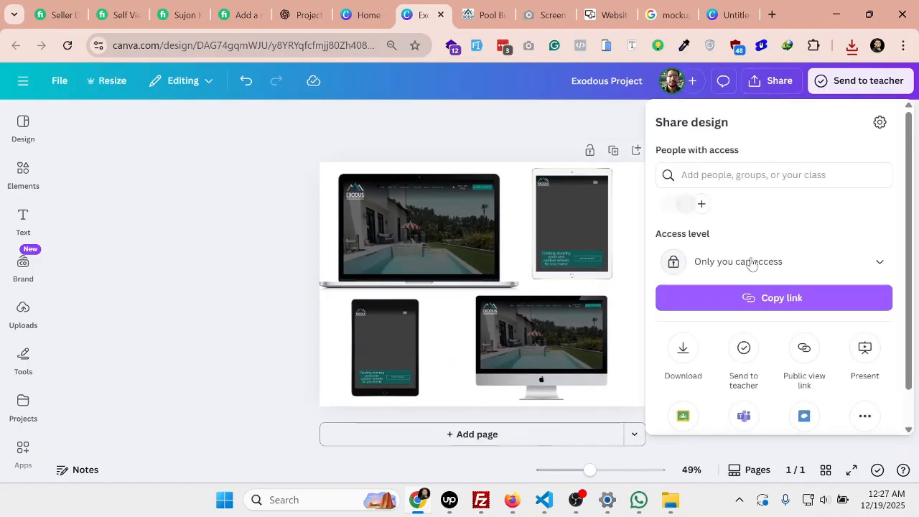
{"action": "left_click", "coordinate": [615, 82]}
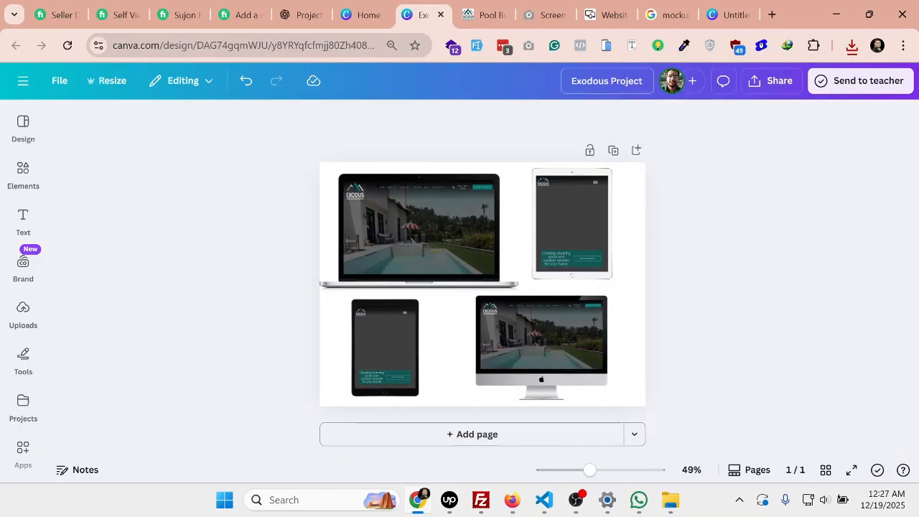
{"action": "left_click", "coordinate": [767, 85]}
{"action": "left_click", "coordinate": [683, 359]}
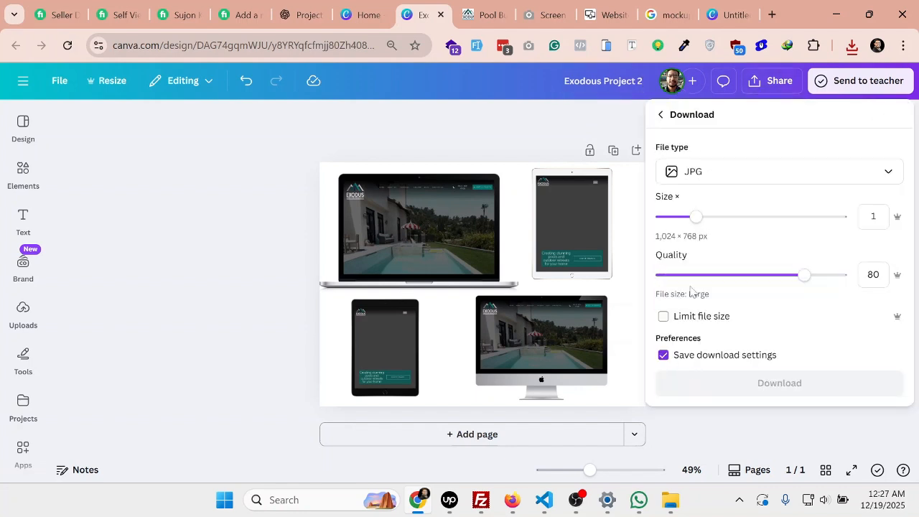
{"action": "left_click", "coordinate": [716, 169]}
{"action": "left_click", "coordinate": [721, 253]}
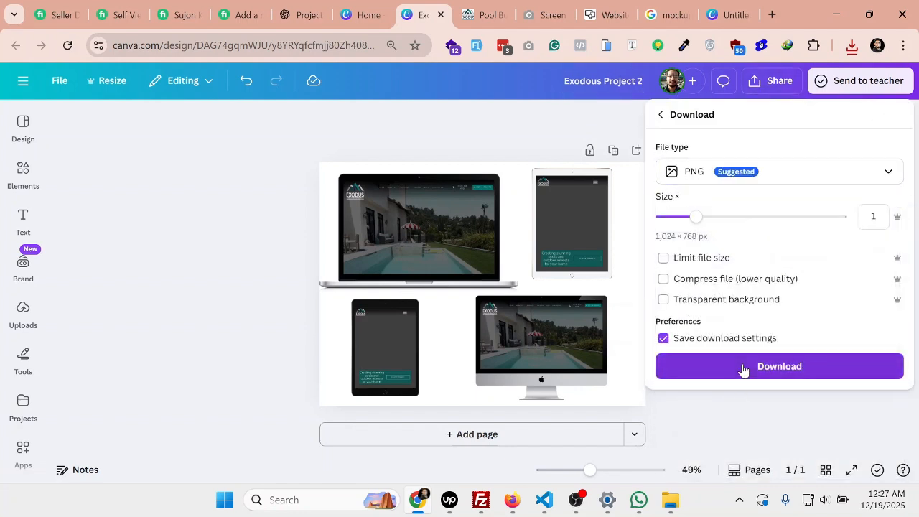
{"action": "left_click", "coordinate": [744, 369]}
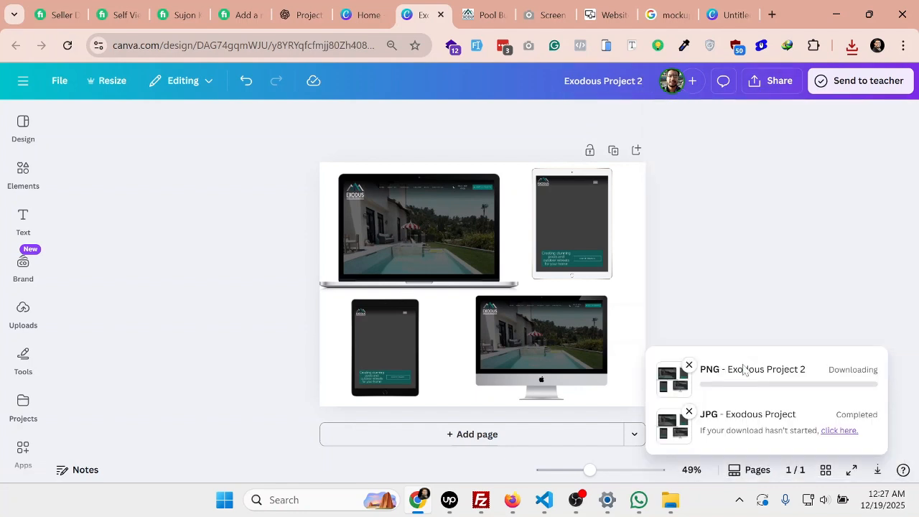
- Upload the downloaded Exodous Project 2.png as the Fiverr project's attachment and check its preview
{"action": "left_click", "coordinate": [311, 6]}
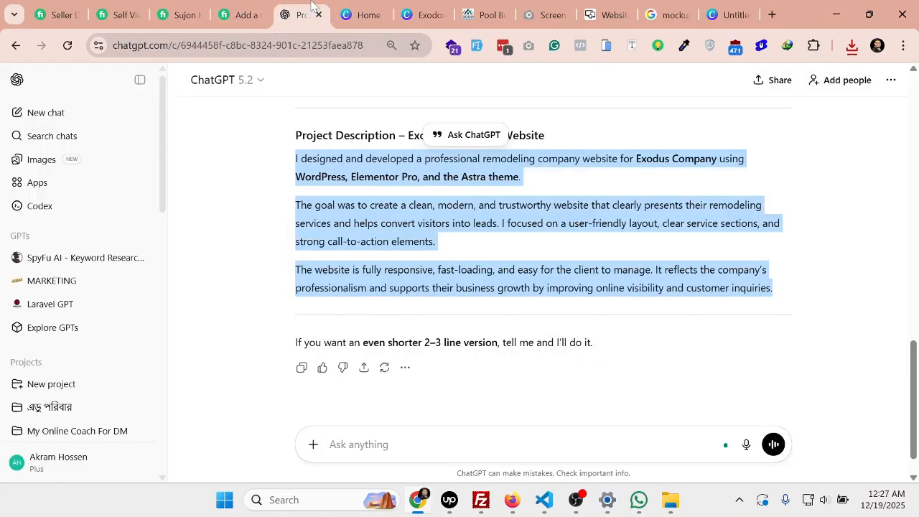
{"action": "left_click", "coordinate": [238, 5]}
{"action": "left_click", "coordinate": [852, 45]}
{"action": "left_click_drag", "start_coordinate": [733, 84], "coordinate": [425, 299]}
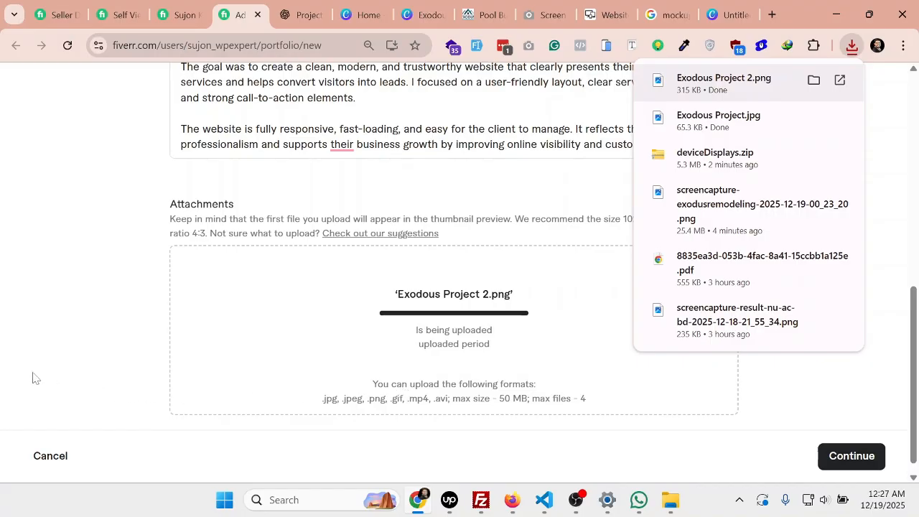
{"action": "left_click", "coordinate": [464, 362]}
{"action": "scroll", "coordinate": [464, 362], "scroll_direction": "down", "scroll_amount": 4}
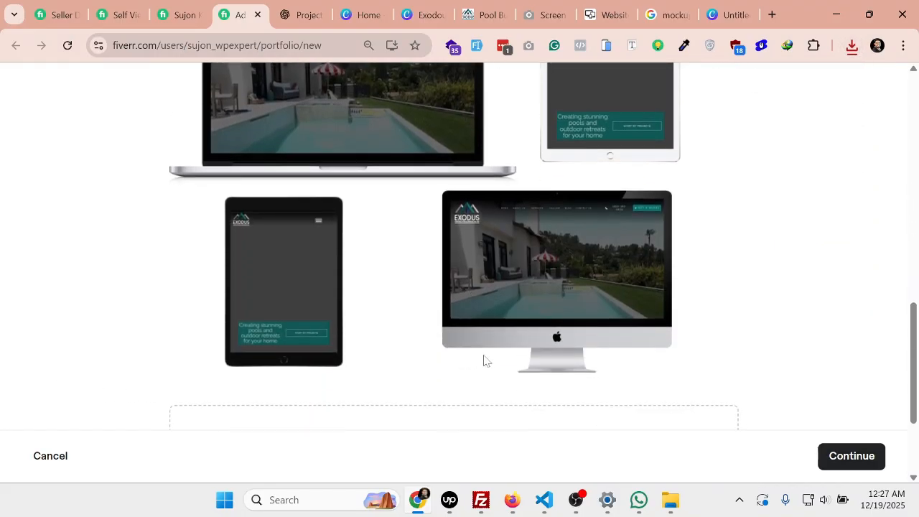
{"action": "scroll", "coordinate": [484, 360], "scroll_direction": "down", "scroll_amount": 1}
{"action": "scroll", "coordinate": [464, 380], "scroll_direction": "down", "scroll_amount": 2}
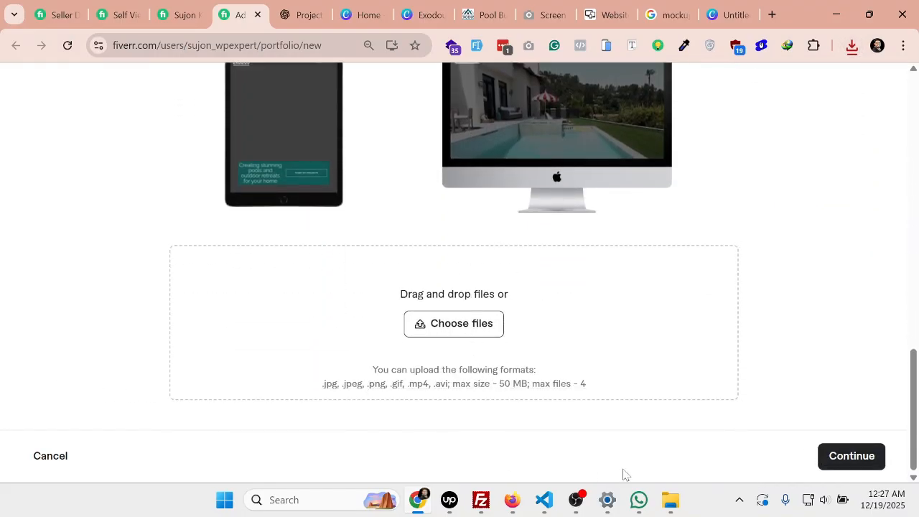
- Continue to the project's final details and choose Website Design as the project category
{"action": "left_click", "coordinate": [853, 459]}
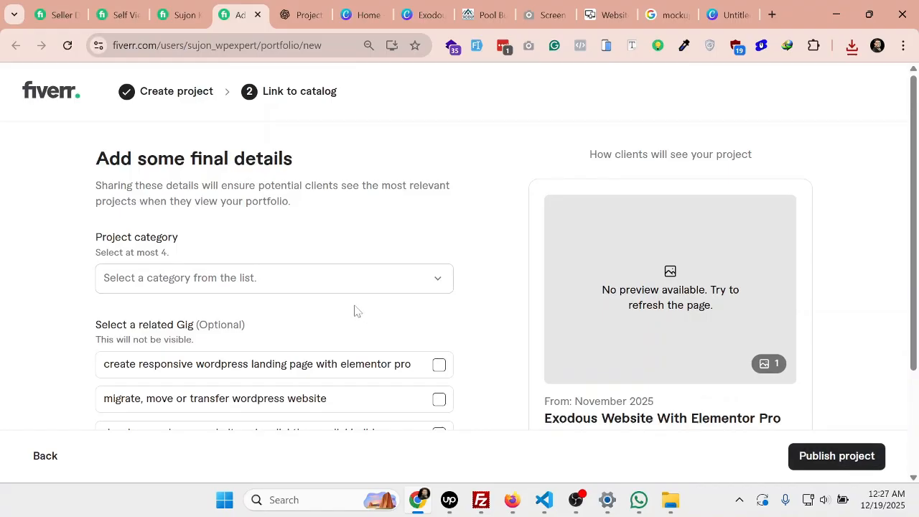
{"action": "left_click", "coordinate": [89, 307]}
{"action": "left_click", "coordinate": [265, 279]}
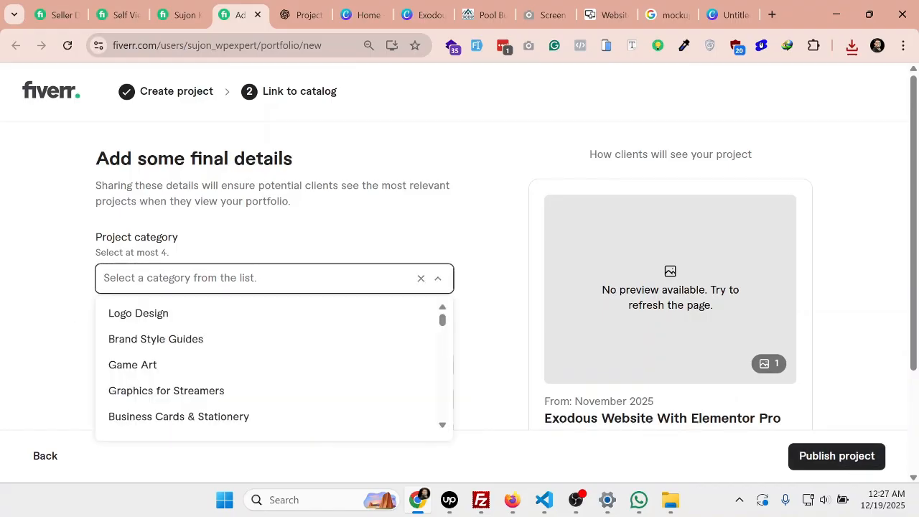
{"action": "type", "text": "Wor"}
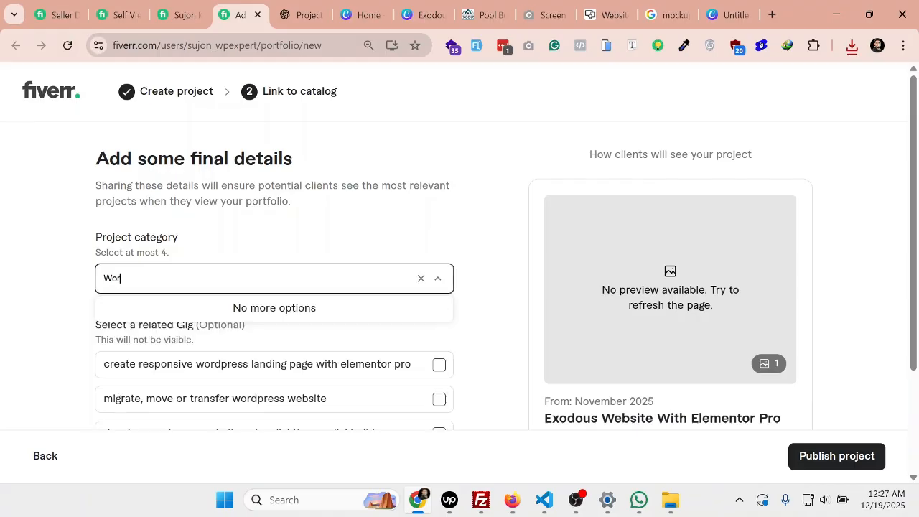
{"action": "key", "text": "BackSpace"}
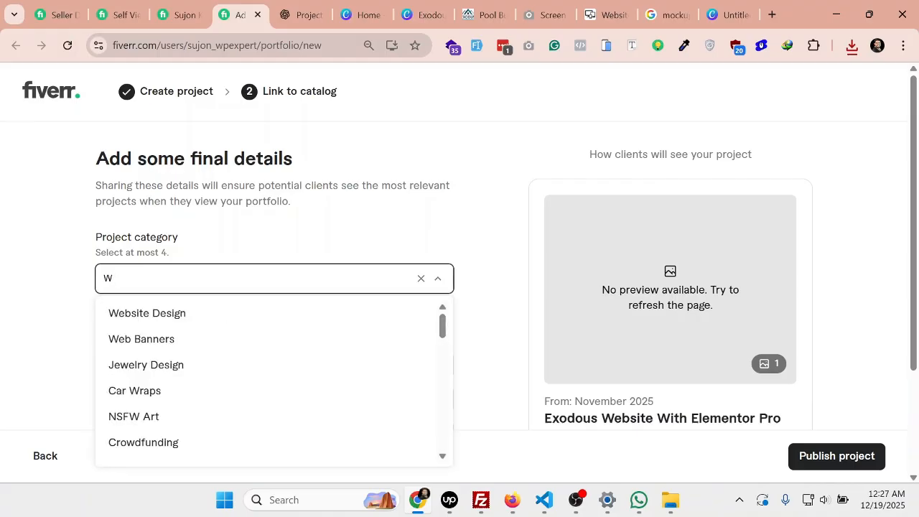
{"action": "left_click", "coordinate": [194, 323]}
{"action": "left_click", "coordinate": [27, 316]}
{"action": "scroll", "coordinate": [27, 317], "scroll_direction": "down", "scroll_amount": 1}
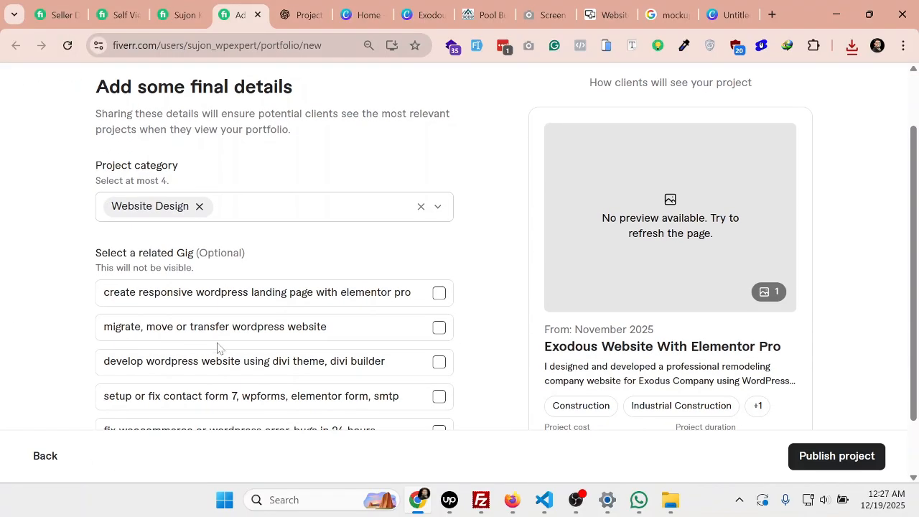
{"action": "scroll", "coordinate": [275, 302], "scroll_direction": "down", "scroll_amount": 1}
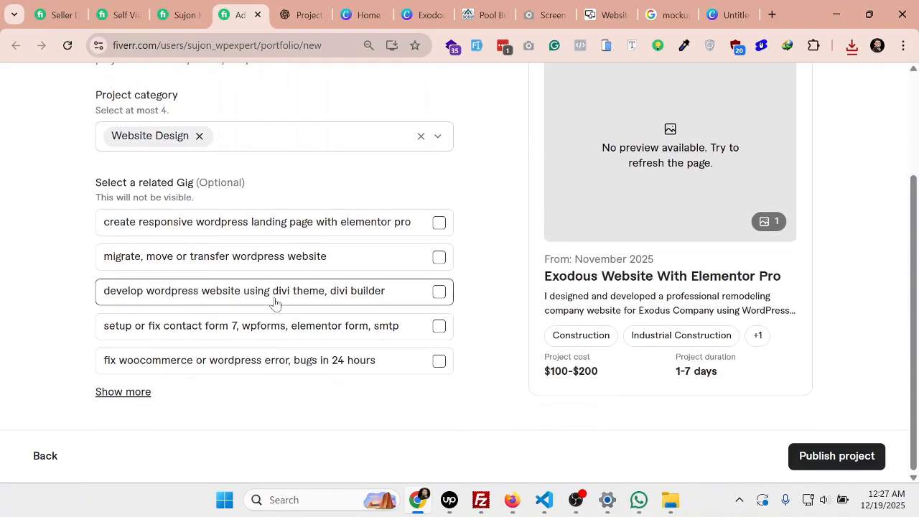
- Relate the project to the Elementor Pro landing page gig and the Divi theme website gig, and publish the project
{"action": "left_click", "coordinate": [439, 224]}
{"action": "left_click", "coordinate": [439, 258]}
{"action": "left_click", "coordinate": [439, 259]}
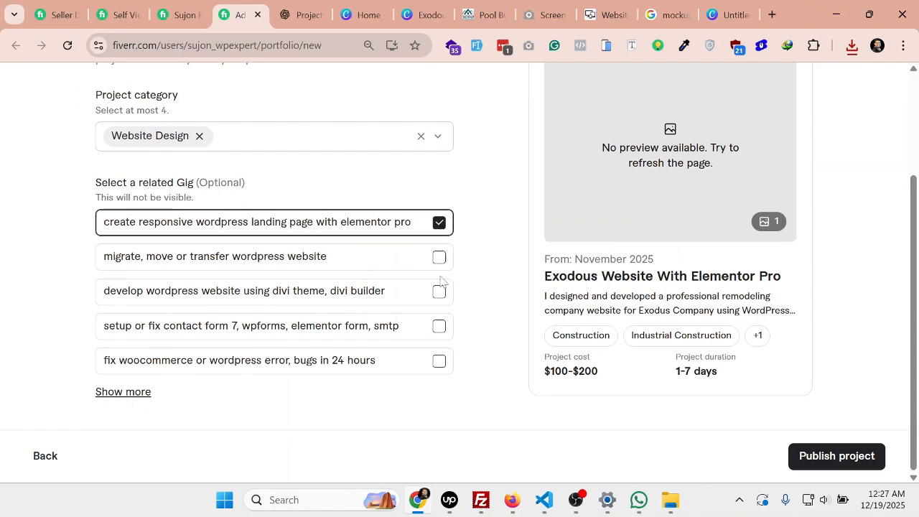
{"action": "left_click", "coordinate": [441, 293]}
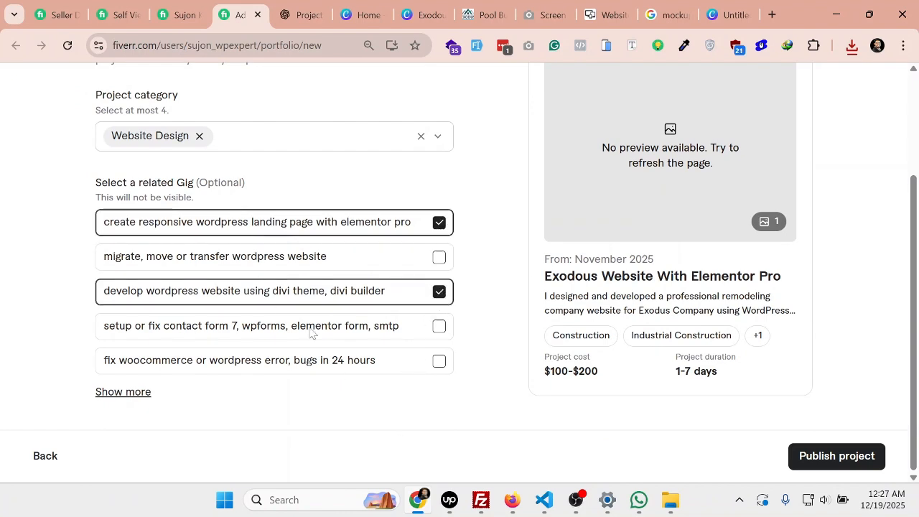
{"action": "left_click", "coordinate": [841, 464]}
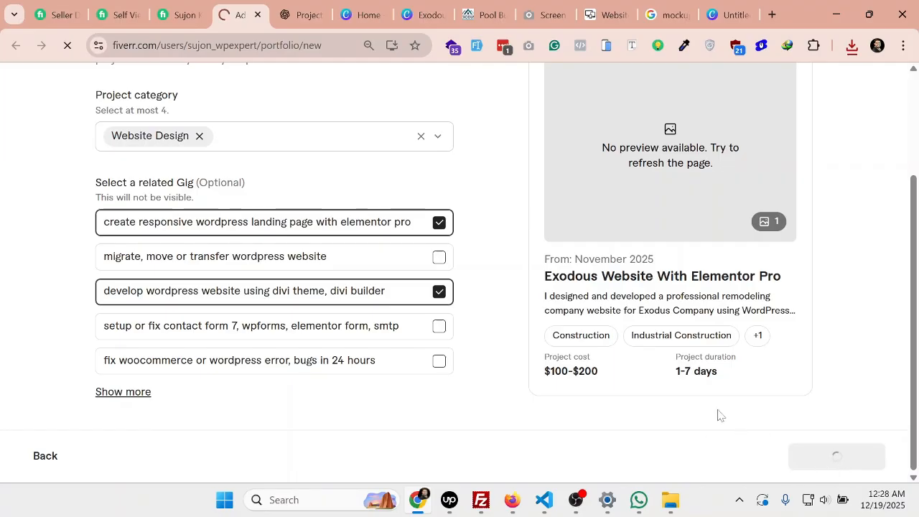
- Look through the portfolio page for the newly published Exodous Website With Elementor Pro project
{"action": "scroll", "coordinate": [700, 349], "scroll_direction": "down", "scroll_amount": 5}
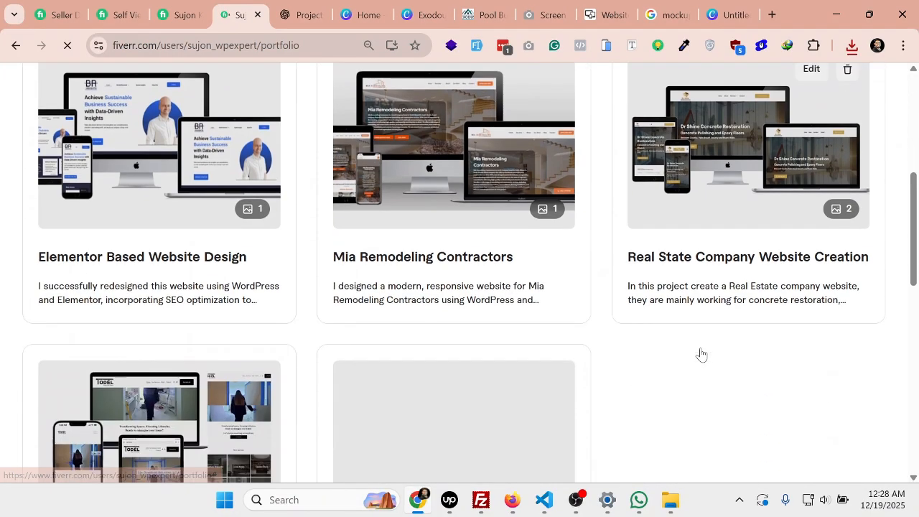
{"action": "scroll", "coordinate": [392, 363], "scroll_direction": "down", "scroll_amount": 2}
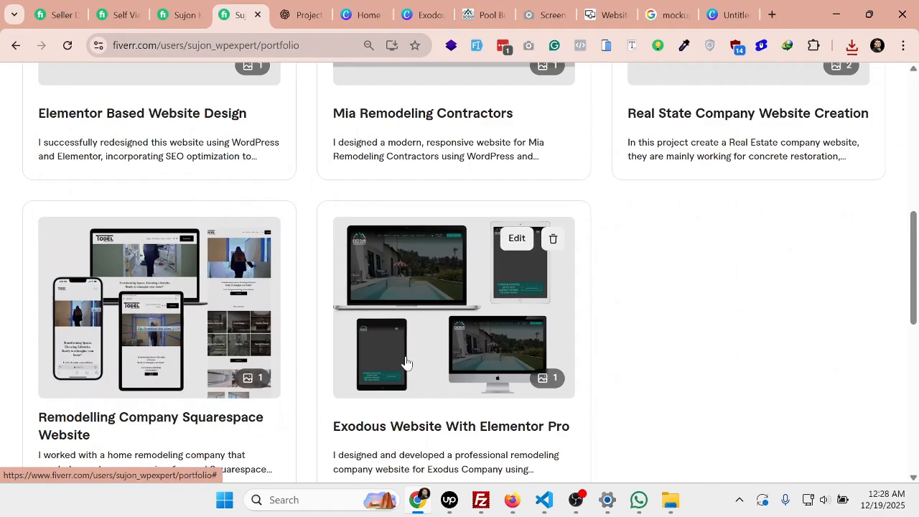
{"action": "scroll", "coordinate": [413, 414], "scroll_direction": "up", "scroll_amount": 5}
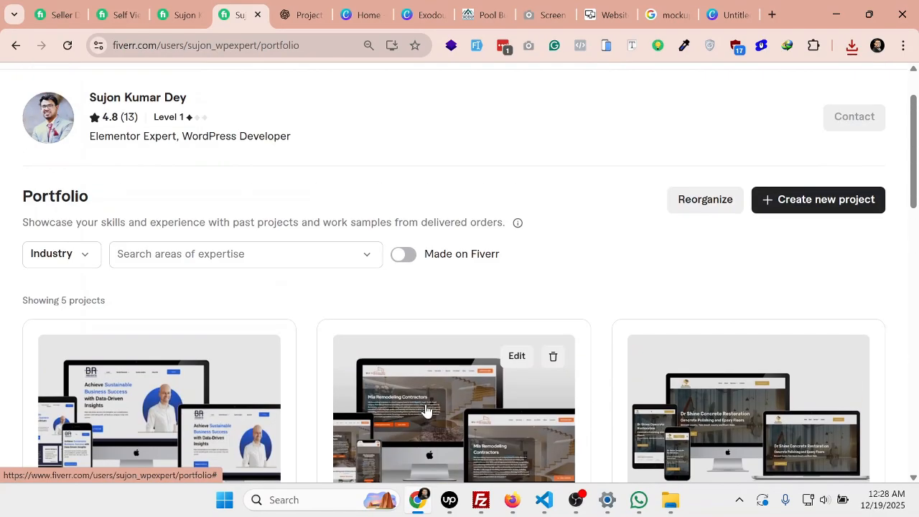
{"action": "scroll", "coordinate": [309, 213], "scroll_direction": "up", "scroll_amount": 1}
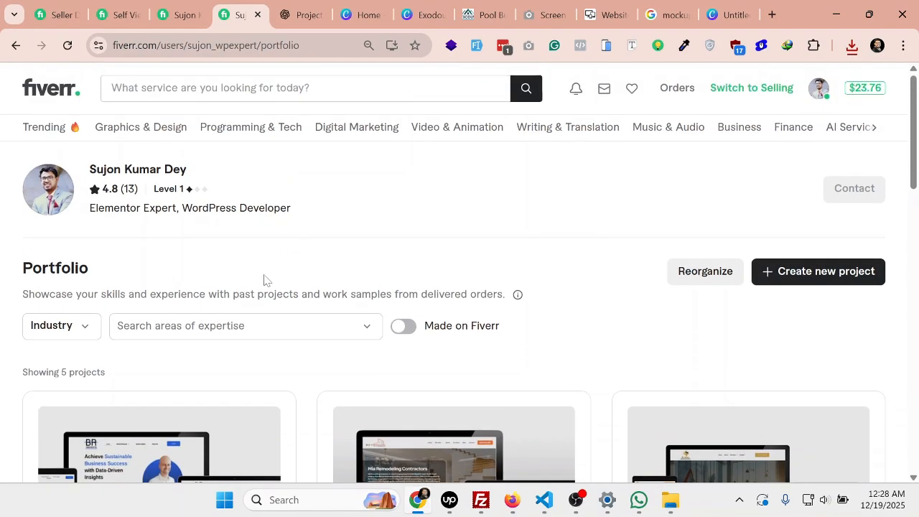
- Check the Portfolio section on the seller profile edit page and compare it with the portfolio page
{"action": "left_click", "coordinate": [177, 9]}
{"action": "scroll", "coordinate": [246, 191], "scroll_direction": "down", "scroll_amount": 4}
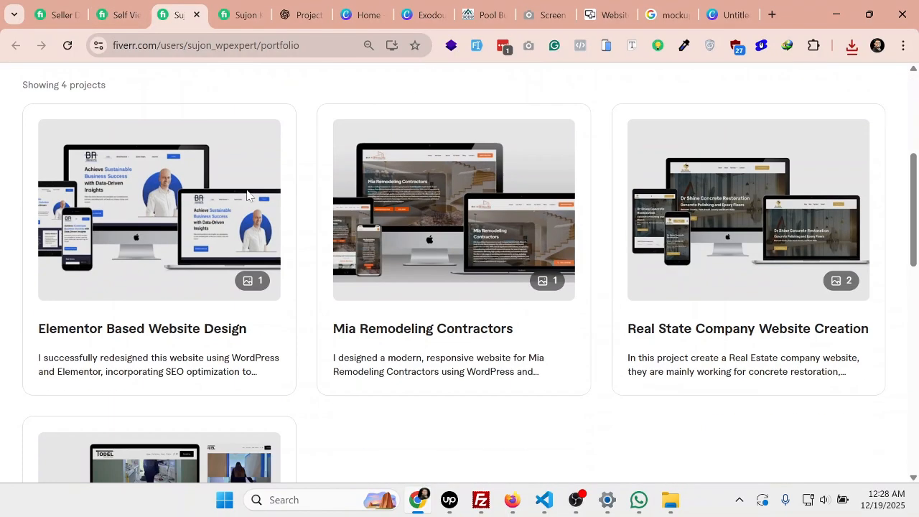
{"action": "scroll", "coordinate": [244, 188], "scroll_direction": "up", "scroll_amount": 3}
{"action": "left_click", "coordinate": [124, 3]}
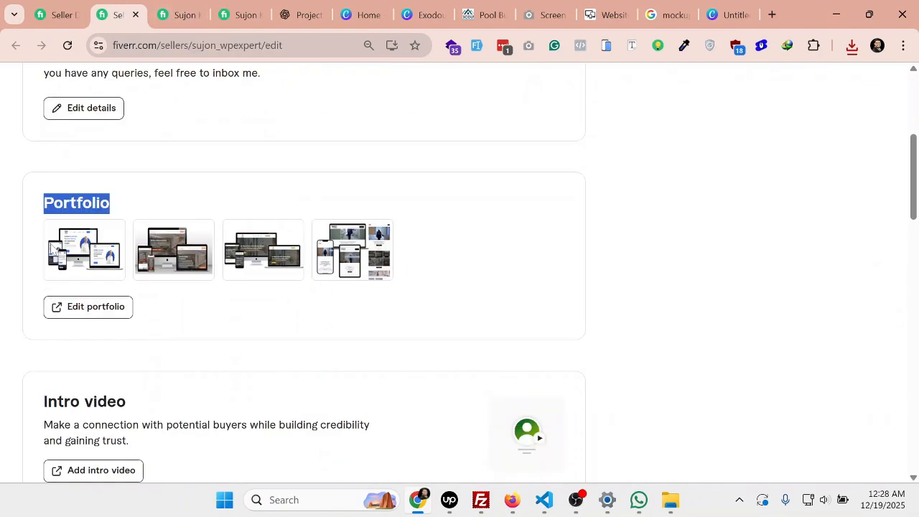
{"action": "left_click", "coordinate": [115, 204]}
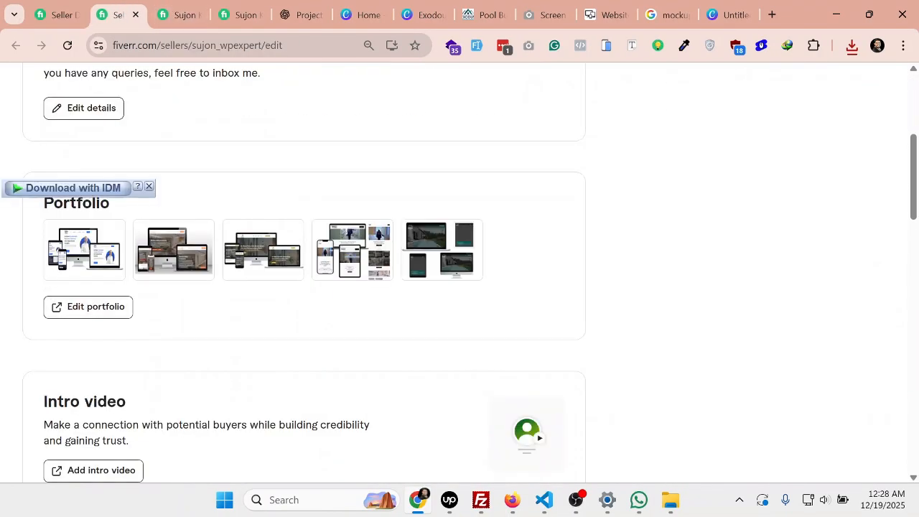
{"action": "left_click", "coordinate": [169, 7]}
{"action": "left_click", "coordinate": [130, 6]}
{"action": "left_click", "coordinate": [175, 6]}
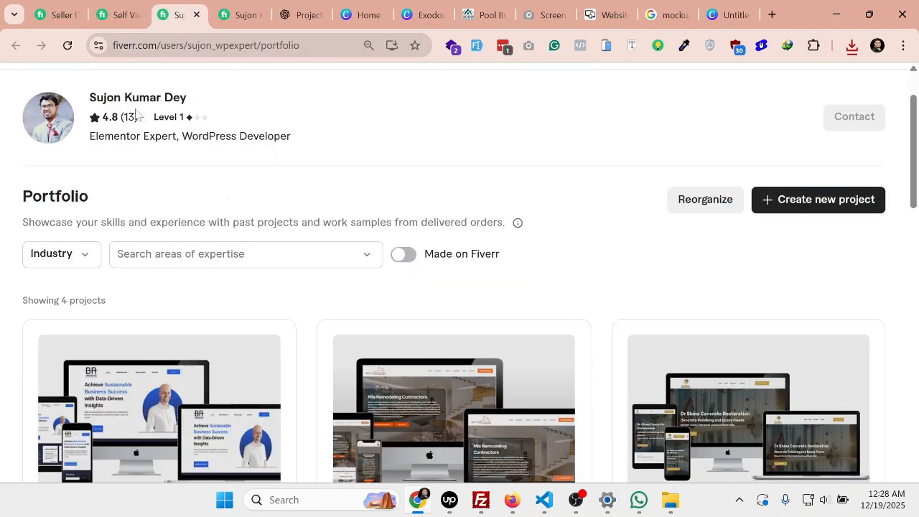
{"action": "left_click", "coordinate": [122, 10]}
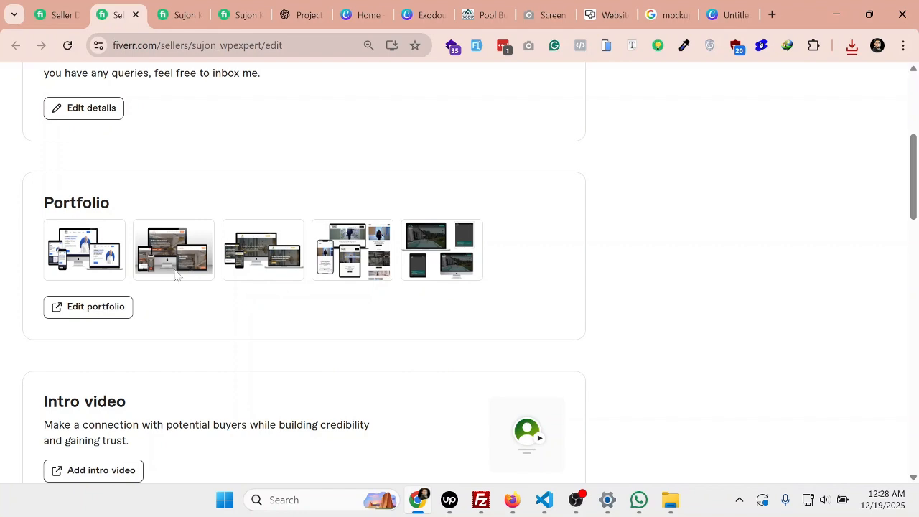
- Open the intro video upload form from the seller profile and close all browser tabs after it
{"action": "scroll", "coordinate": [305, 270], "scroll_direction": "down", "scroll_amount": 1}
{"action": "scroll", "coordinate": [301, 269], "scroll_direction": "down", "scroll_amount": 1}
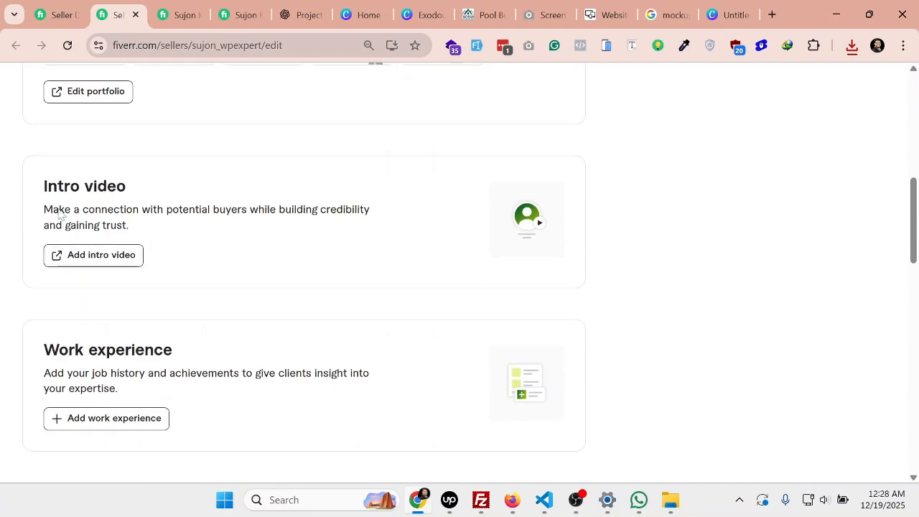
{"action": "left_click_drag", "start_coordinate": [41, 185], "coordinate": [128, 187]}
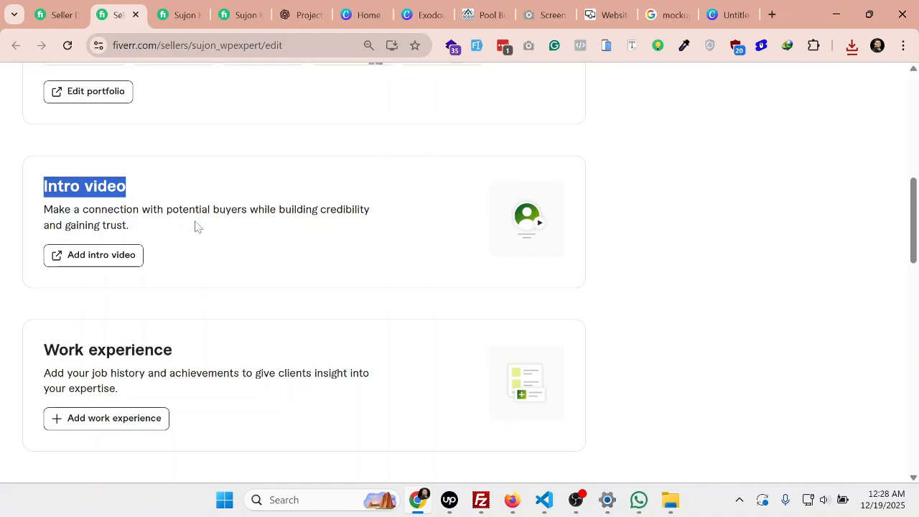
{"action": "left_click", "coordinate": [87, 271]}
{"action": "left_click", "coordinate": [99, 261]}
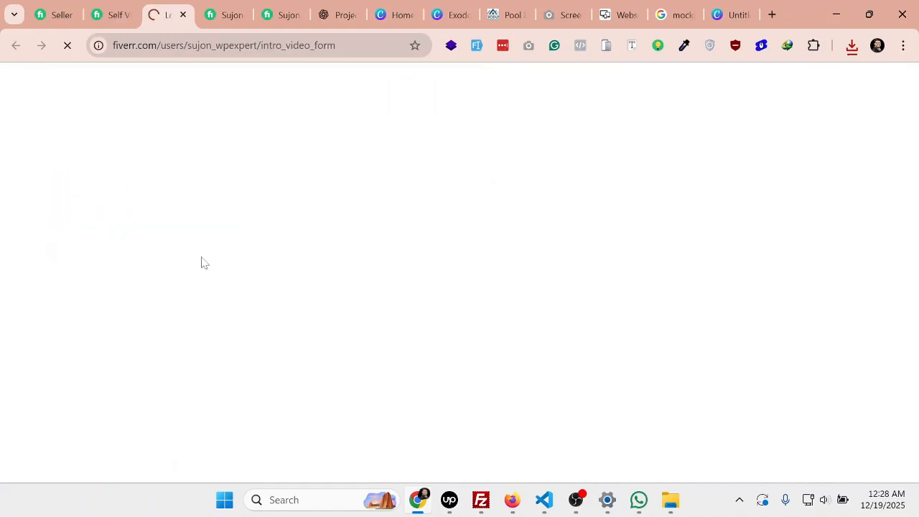
{"action": "right_click", "coordinate": [160, 4]}
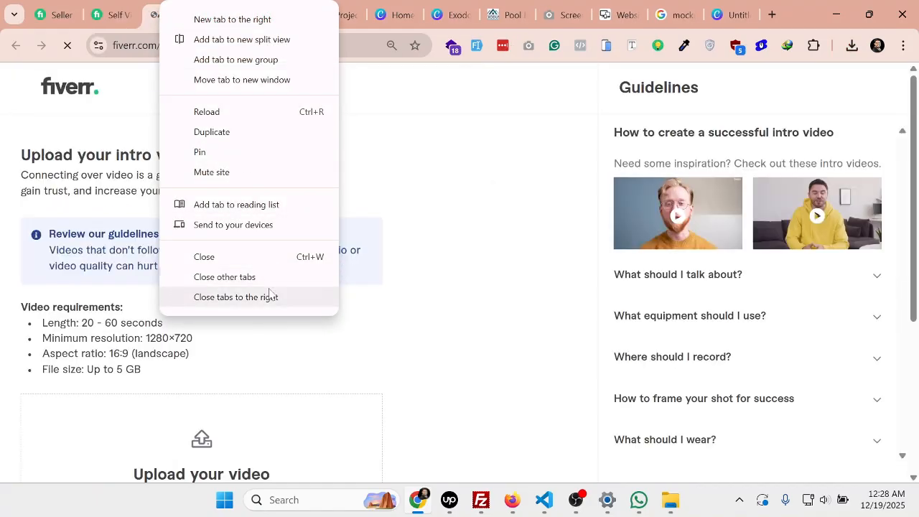
{"action": "left_click", "coordinate": [267, 297]}
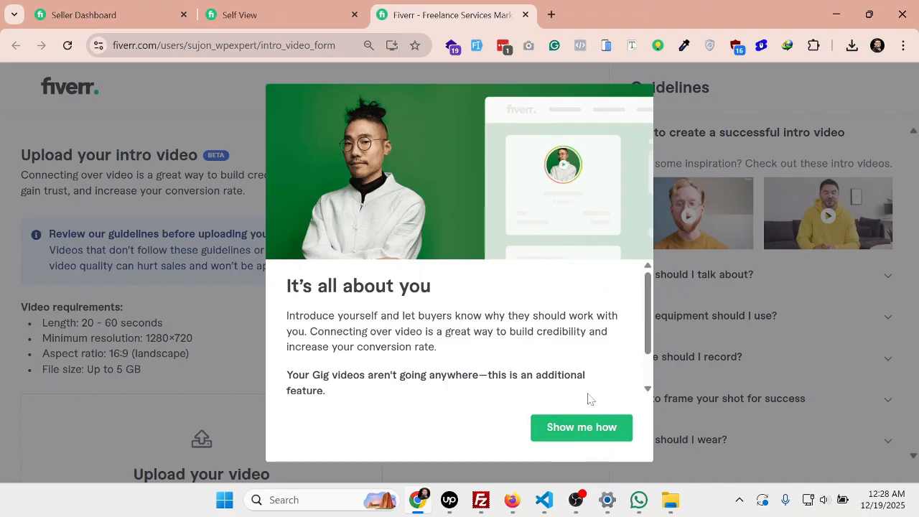
- Go through all pages of the intro video introduction guide until it closes
{"action": "left_click", "coordinate": [581, 435]}
{"action": "left_click", "coordinate": [583, 437]}
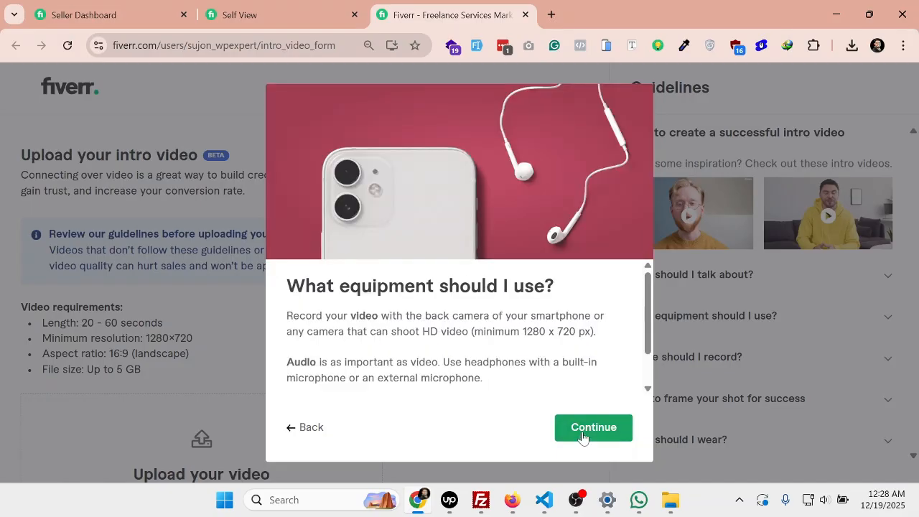
{"action": "left_click", "coordinate": [583, 437]}
{"action": "left_click", "coordinate": [583, 437]}
{"action": "left_click", "coordinate": [583, 437]}
{"action": "left_click", "coordinate": [583, 437]}
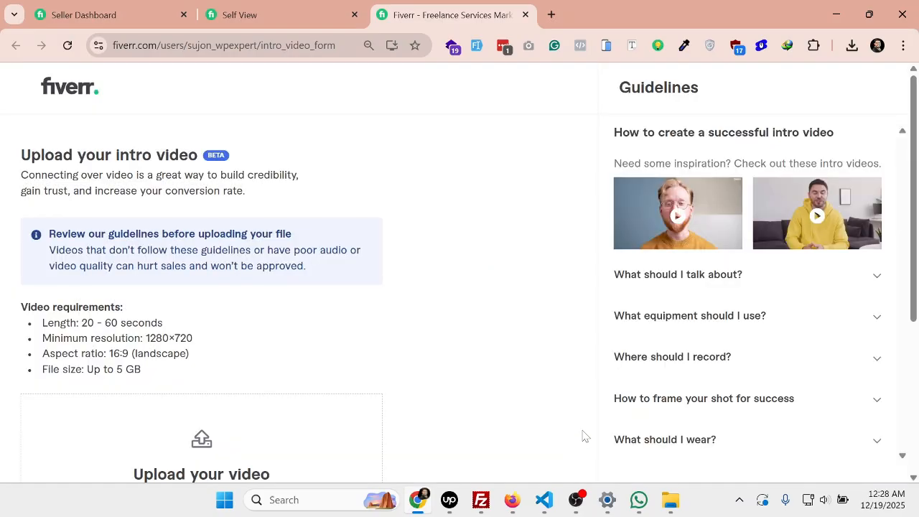
- Read the description of what an intro video does for credibility, trust and conversion rate
{"action": "left_click_drag", "start_coordinate": [11, 169], "coordinate": [175, 171]}
{"action": "left_click", "coordinate": [94, 188]}
{"action": "left_click_drag", "start_coordinate": [20, 176], "coordinate": [301, 176]}
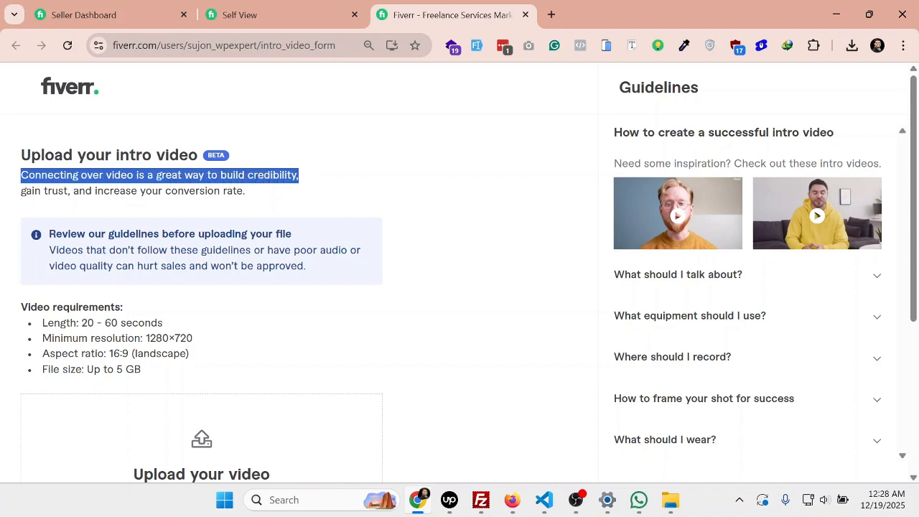
{"action": "left_click_drag", "start_coordinate": [287, 191], "coordinate": [120, 190]}
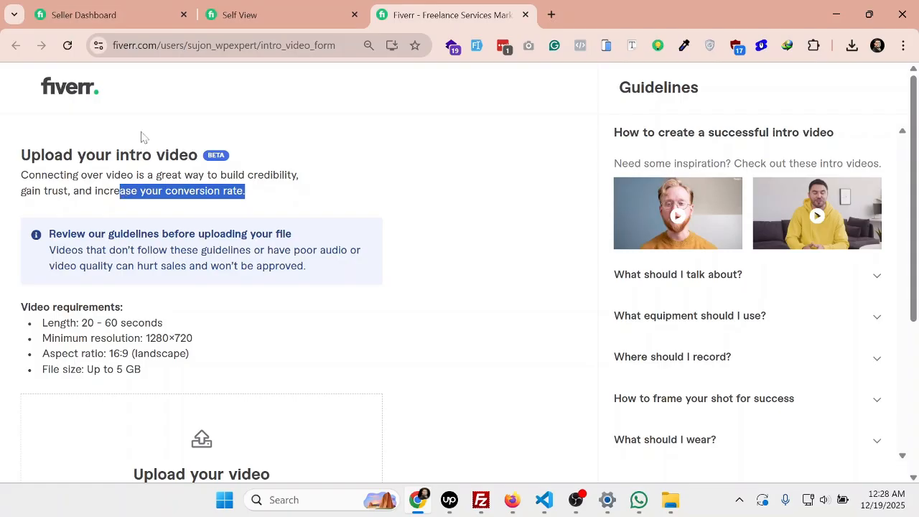
- Examine the video requirements for length, resolution, aspect ratio and file size, and the upload area
{"action": "scroll", "coordinate": [122, 217], "scroll_direction": "down", "scroll_amount": 1}
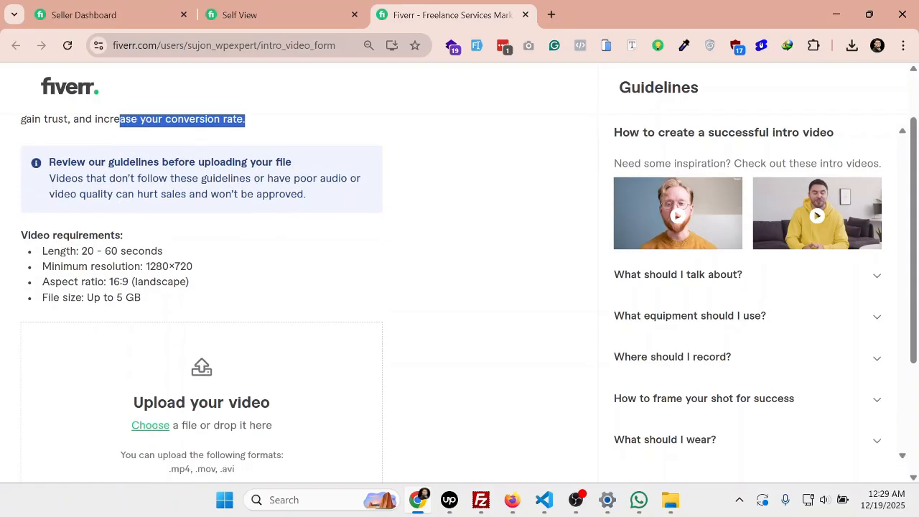
{"action": "left_click_drag", "start_coordinate": [81, 252], "coordinate": [163, 252]}
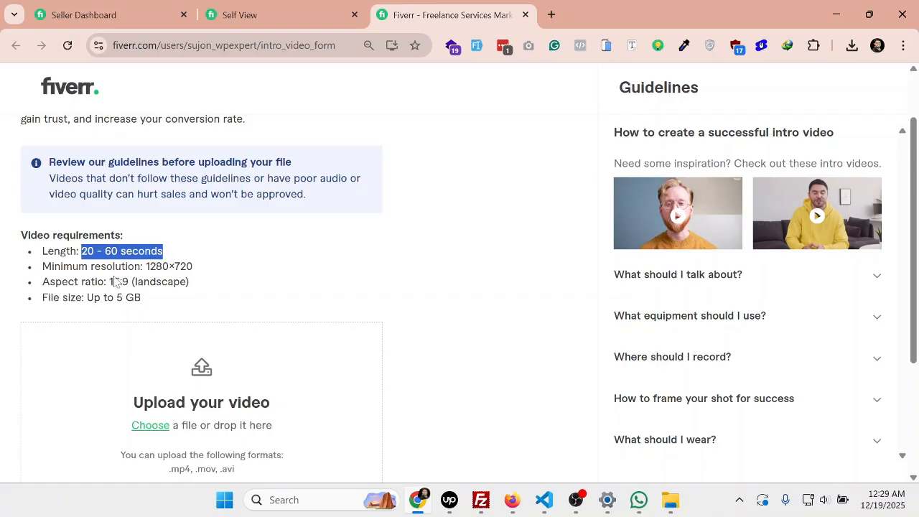
{"action": "left_click_drag", "start_coordinate": [144, 267], "coordinate": [193, 266]}
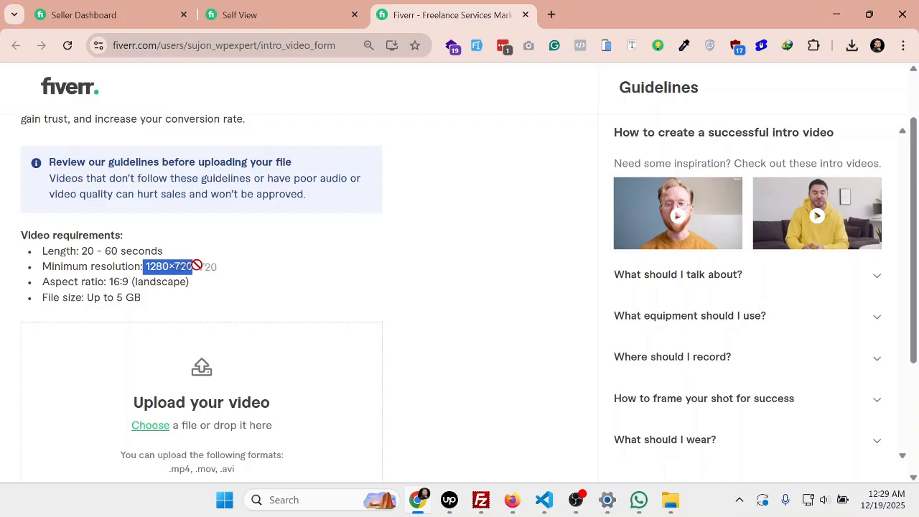
{"action": "left_click_drag", "start_coordinate": [49, 281], "coordinate": [107, 282]}
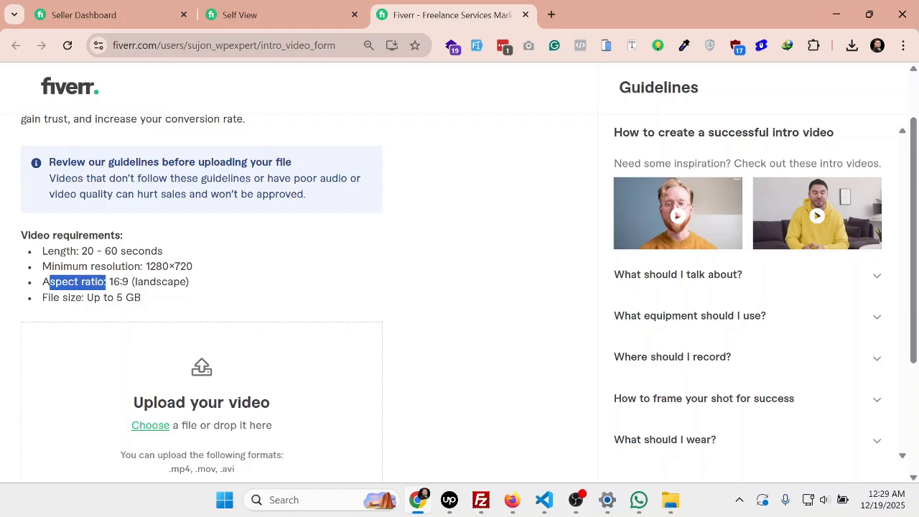
{"action": "left_click_drag", "start_coordinate": [120, 282], "coordinate": [129, 282]}
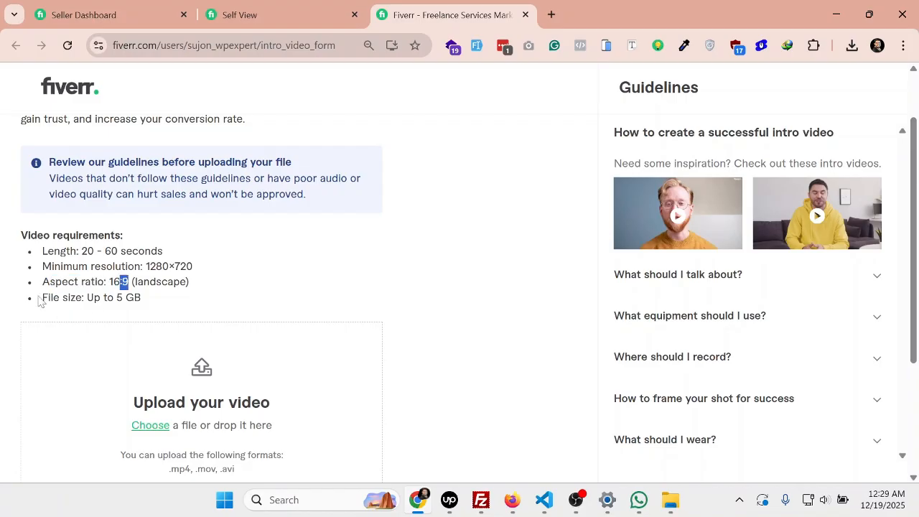
{"action": "left_click_drag", "start_coordinate": [41, 298], "coordinate": [84, 297]}
{"action": "left_click_drag", "start_coordinate": [146, 302], "coordinate": [25, 248]}
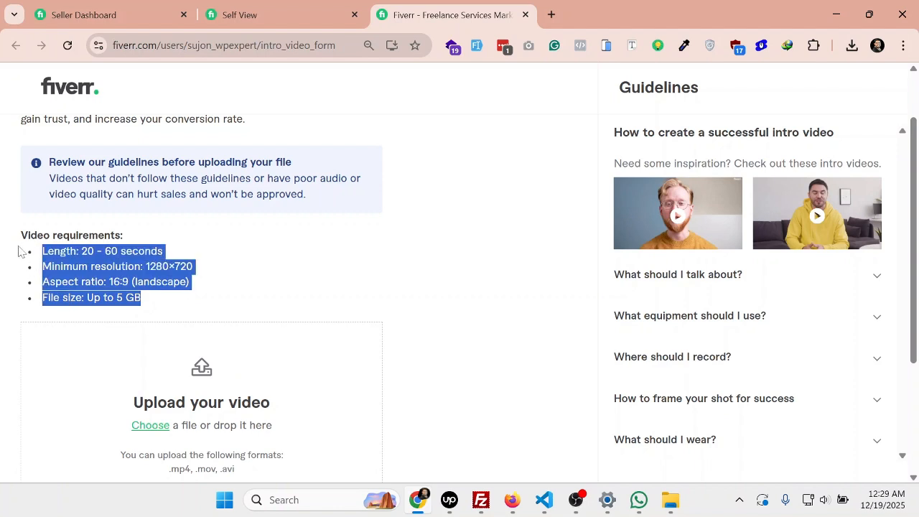
{"action": "left_click", "coordinate": [206, 248]}
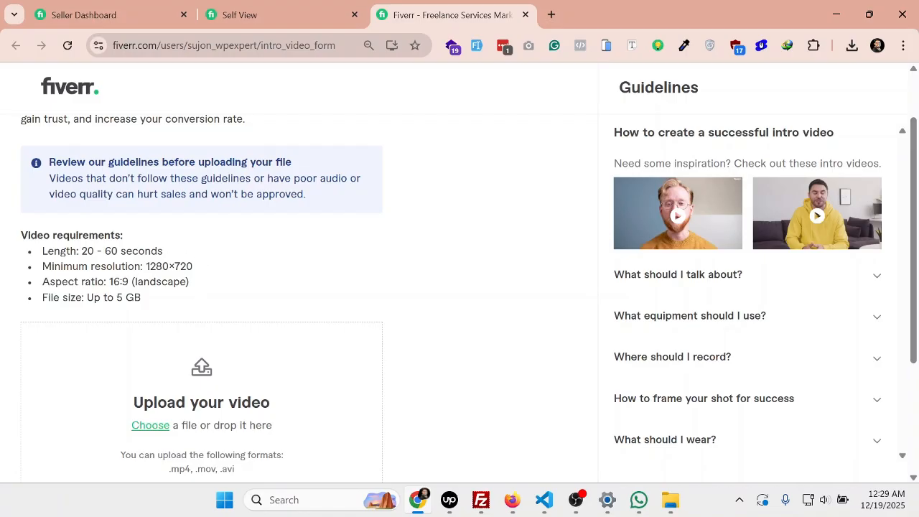
{"action": "left_click_drag", "start_coordinate": [144, 266], "coordinate": [187, 267]}
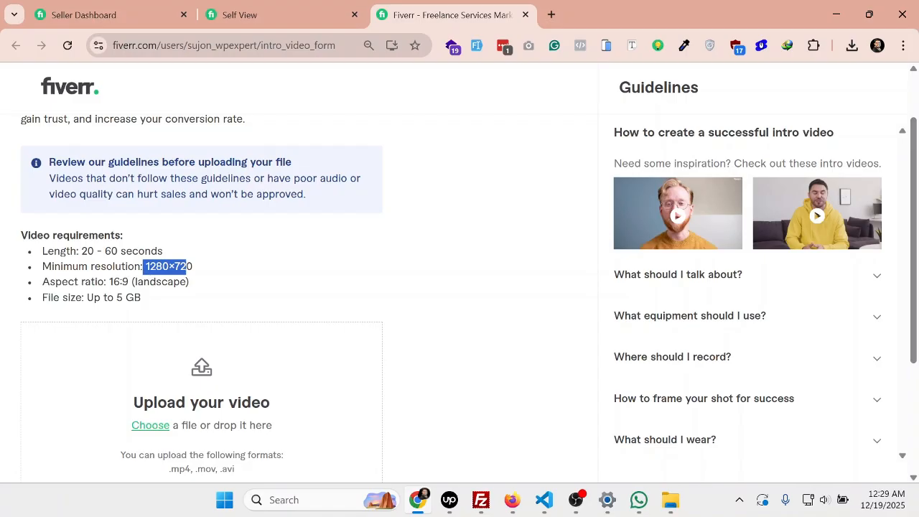
{"action": "left_click_drag", "start_coordinate": [106, 281], "coordinate": [129, 281]}
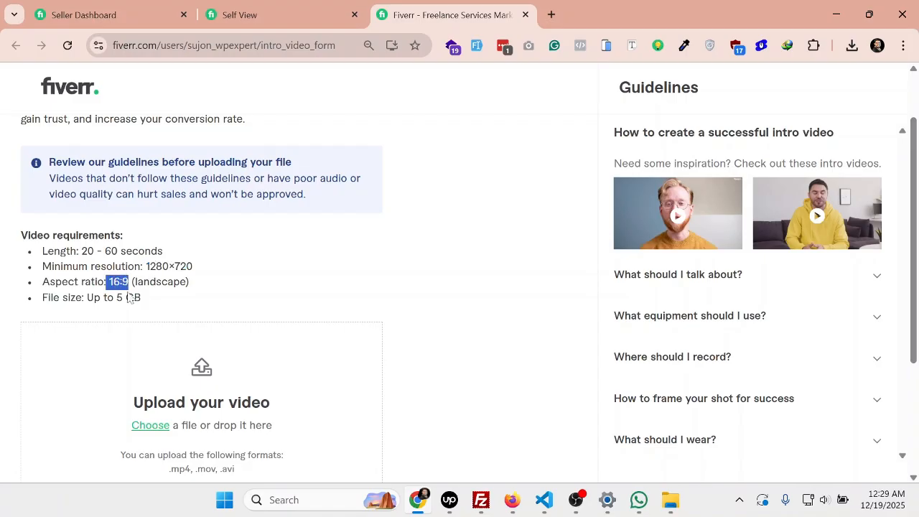
{"action": "left_click", "coordinate": [197, 287]}
{"action": "left_click_drag", "start_coordinate": [186, 282], "coordinate": [134, 281]}
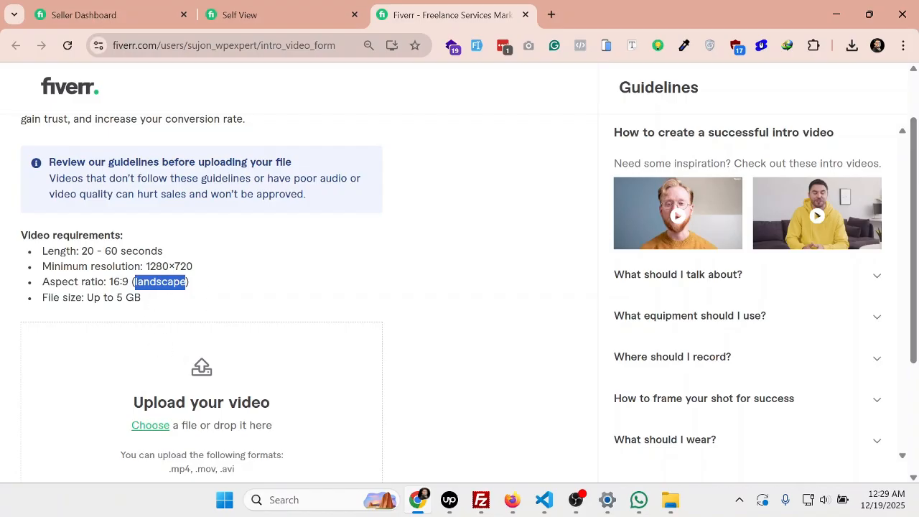
{"action": "scroll", "coordinate": [200, 291], "scroll_direction": "down", "scroll_amount": 2}
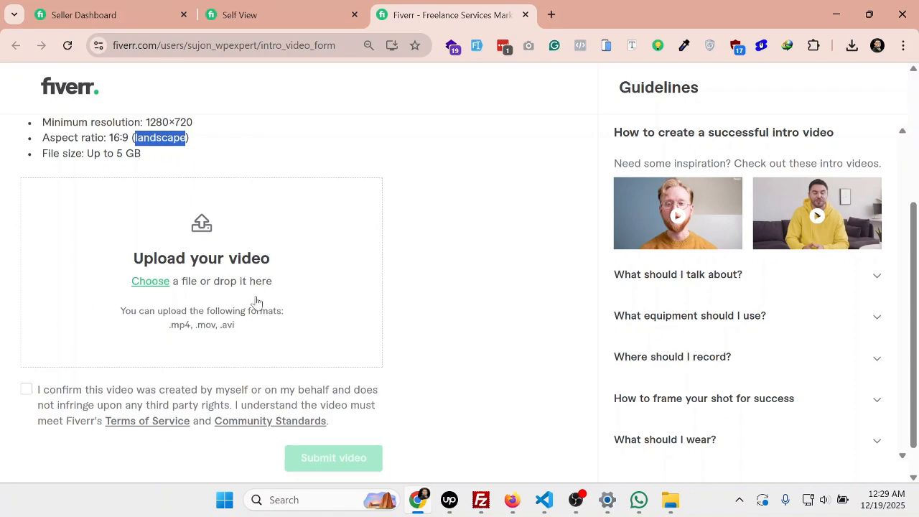
{"action": "scroll", "coordinate": [256, 301], "scroll_direction": "down", "scroll_amount": 1}
- Play the first sample video in the guidelines on how to create a successful intro video
{"action": "scroll", "coordinate": [634, 225], "scroll_direction": "up", "scroll_amount": 3}
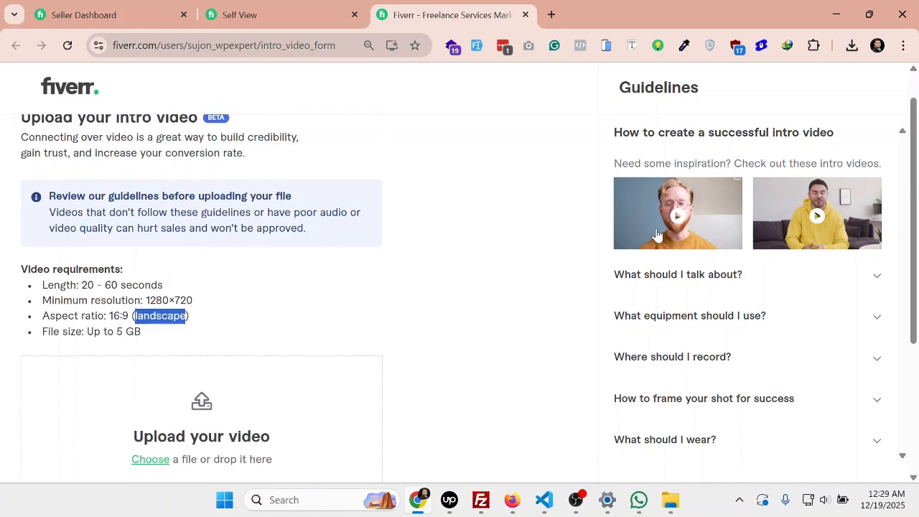
{"action": "left_click_drag", "start_coordinate": [611, 132], "coordinate": [842, 150]}
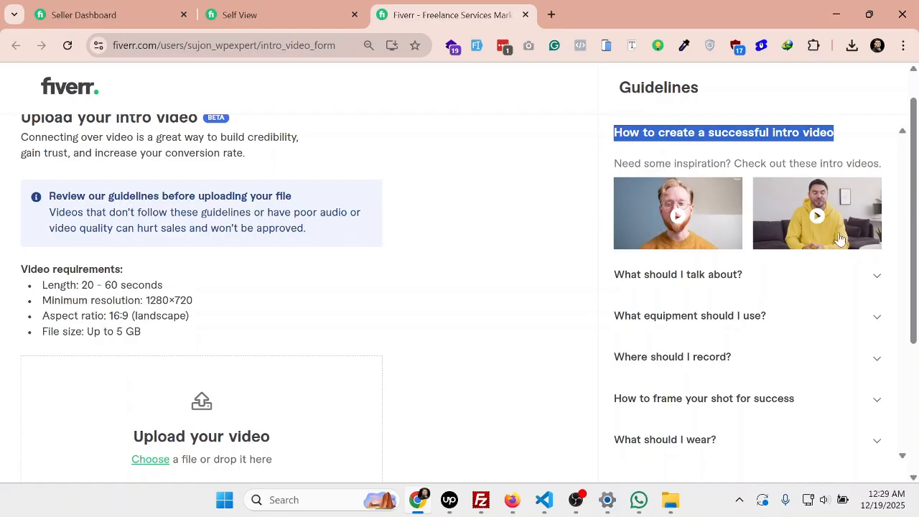
{"action": "left_click", "coordinate": [710, 227]}
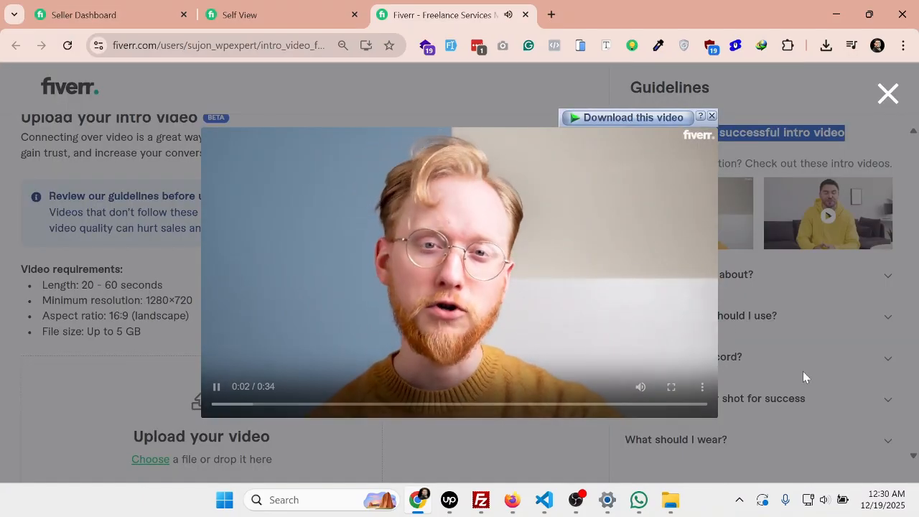
- Close the sample video and expand the "What should I talk about?" guideline
{"action": "left_click", "coordinate": [801, 382]}
{"action": "left_click", "coordinate": [659, 285]}
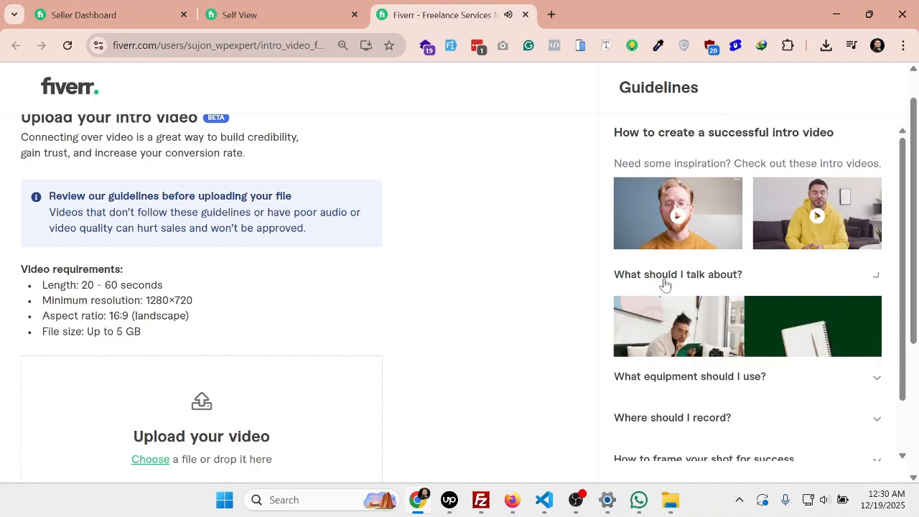
{"action": "left_click", "coordinate": [665, 282]}
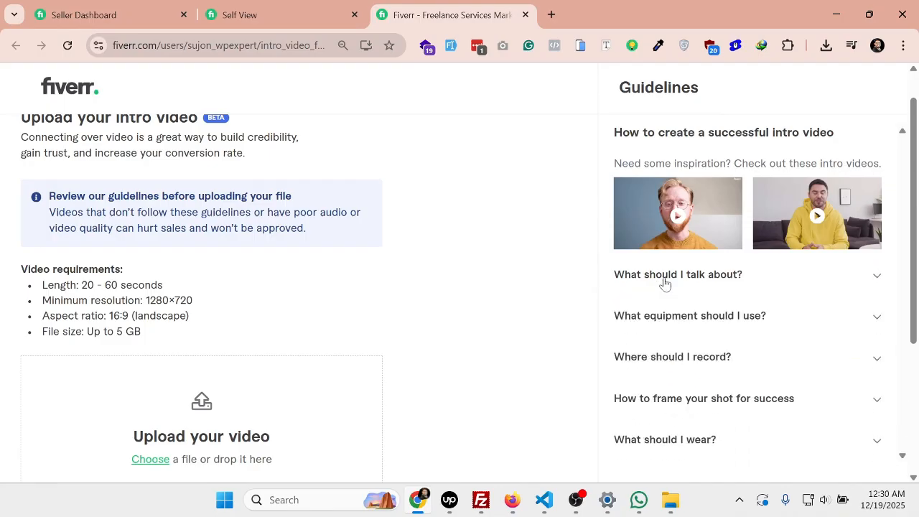
{"action": "left_click", "coordinate": [665, 282]}
{"action": "scroll", "coordinate": [665, 282], "scroll_direction": "down", "scroll_amount": 3}
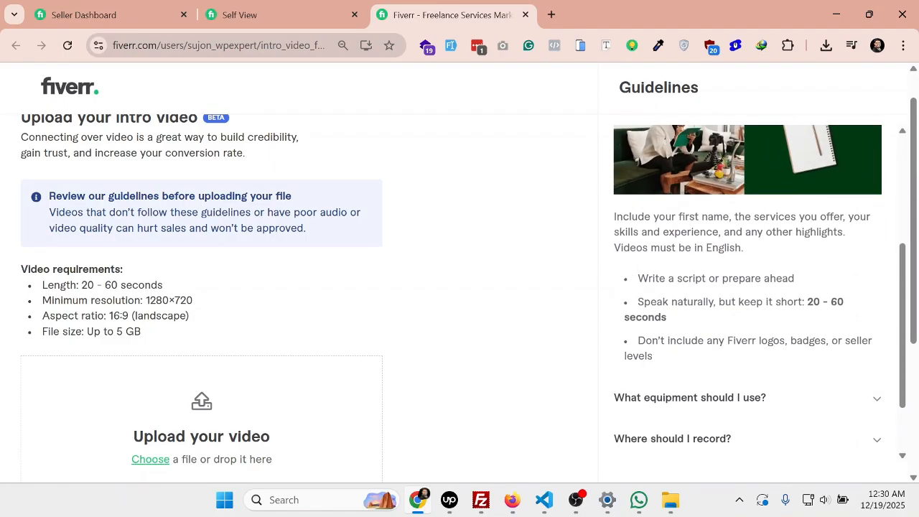
- Read the guideline's advice on what content and language the intro video needs
{"action": "left_click_drag", "start_coordinate": [660, 217], "coordinate": [751, 217]}
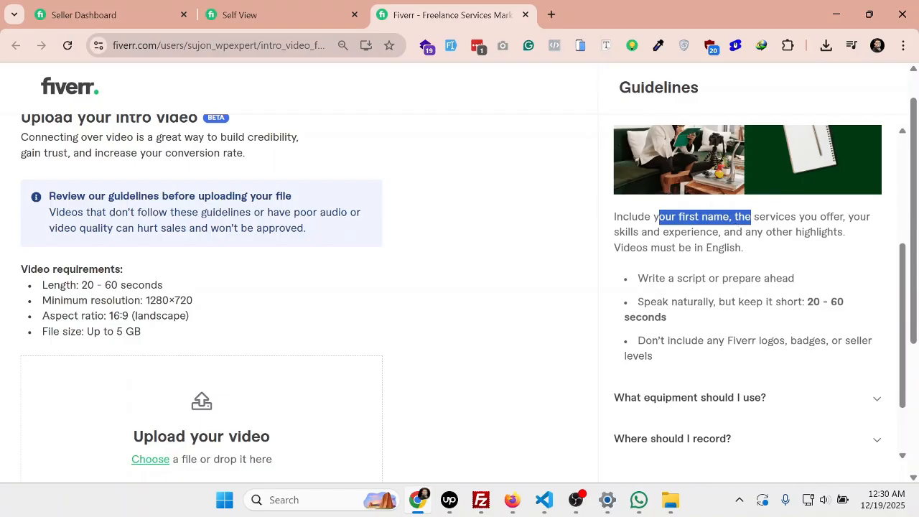
{"action": "left_click", "coordinate": [735, 221]}
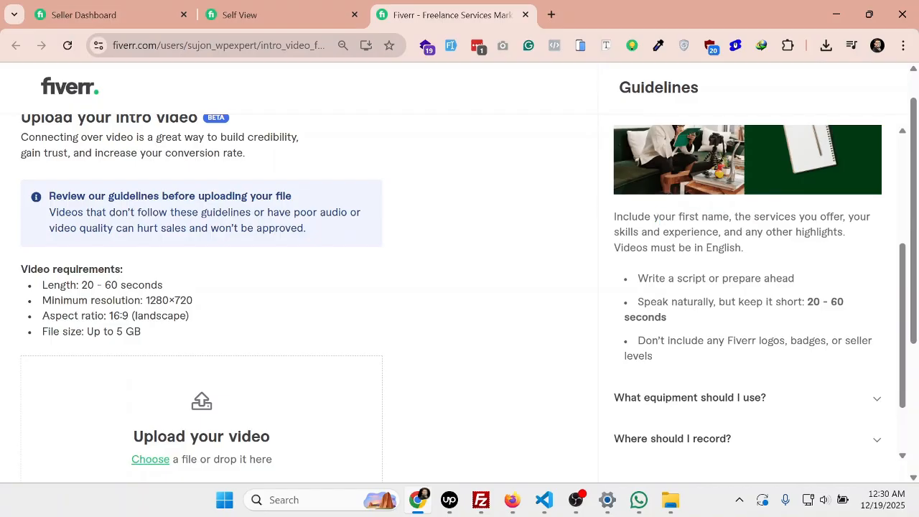
{"action": "left_click_drag", "start_coordinate": [731, 217], "coordinate": [841, 217]}
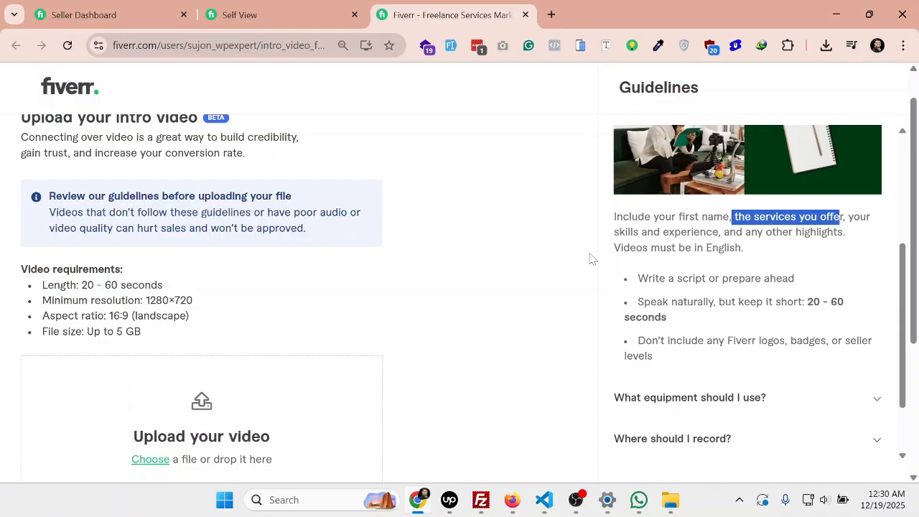
{"action": "left_click", "coordinate": [653, 243]}
{"action": "left_click_drag", "start_coordinate": [654, 232], "coordinate": [707, 232]}
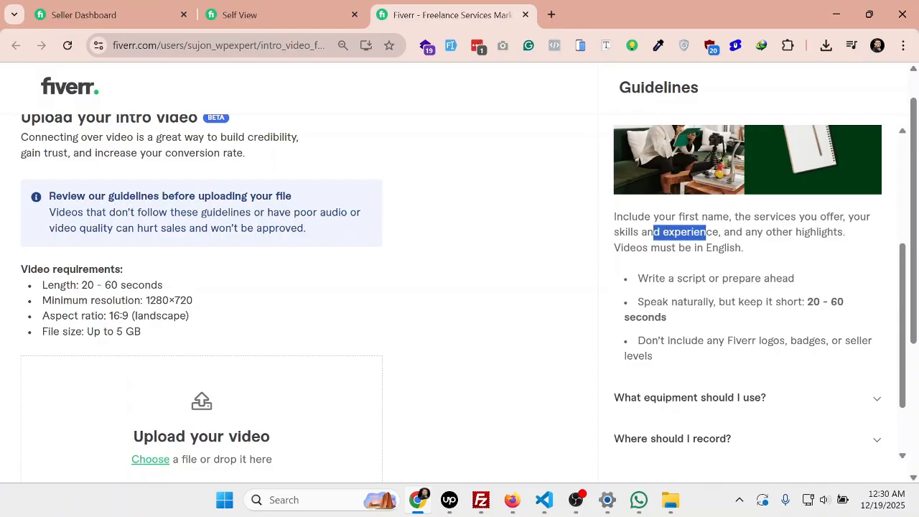
{"action": "left_click_drag", "start_coordinate": [775, 249], "coordinate": [592, 226]}
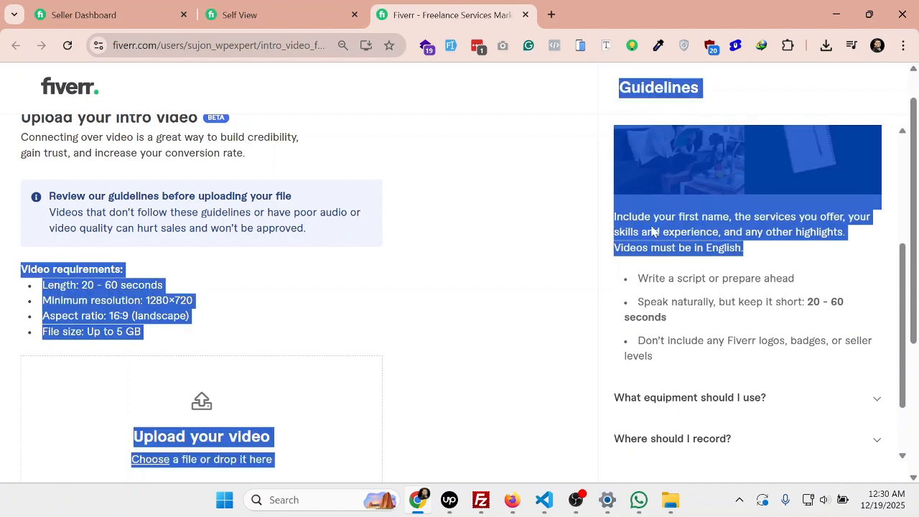
{"action": "left_click", "coordinate": [748, 252]}
{"action": "left_click_drag", "start_coordinate": [648, 248], "coordinate": [727, 248]}
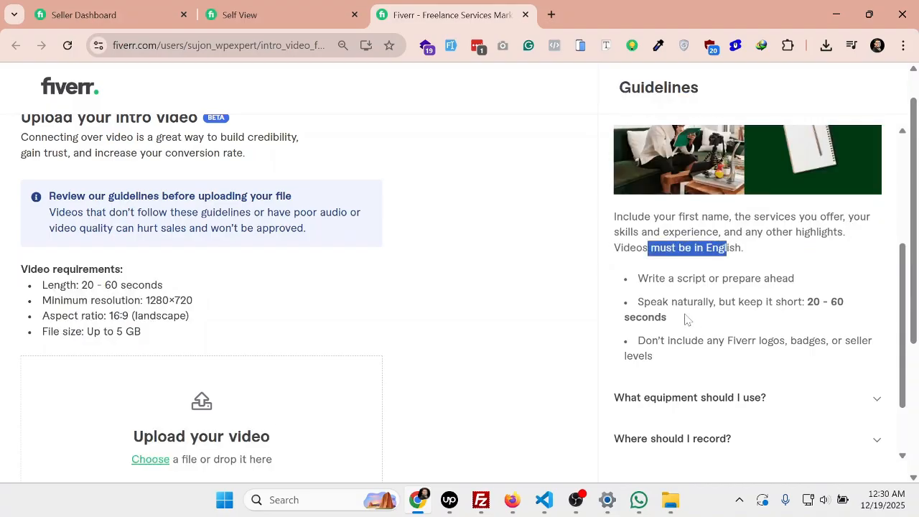
- Read the "What should I wear?" guideline and look over the video upload and submission area
{"action": "scroll", "coordinate": [704, 321], "scroll_direction": "down", "scroll_amount": 2}
{"action": "scroll", "coordinate": [662, 331], "scroll_direction": "down", "scroll_amount": 2}
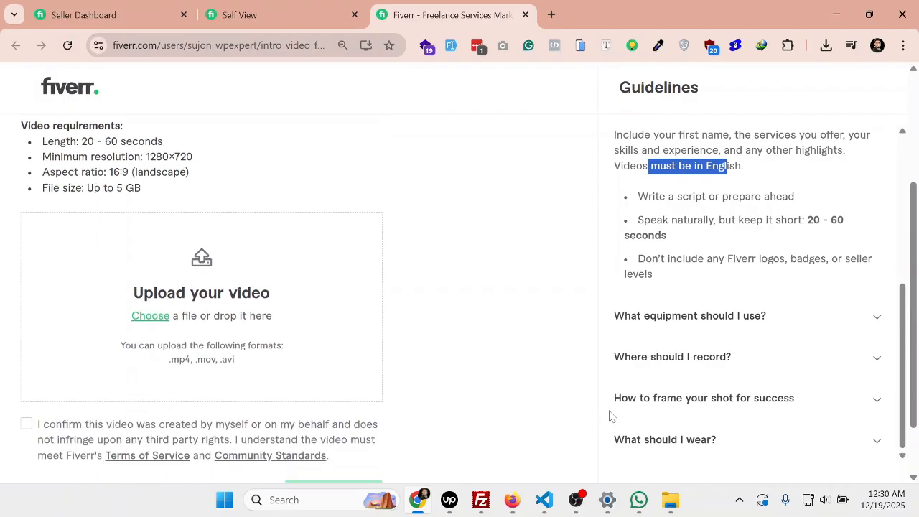
{"action": "left_click", "coordinate": [688, 441]}
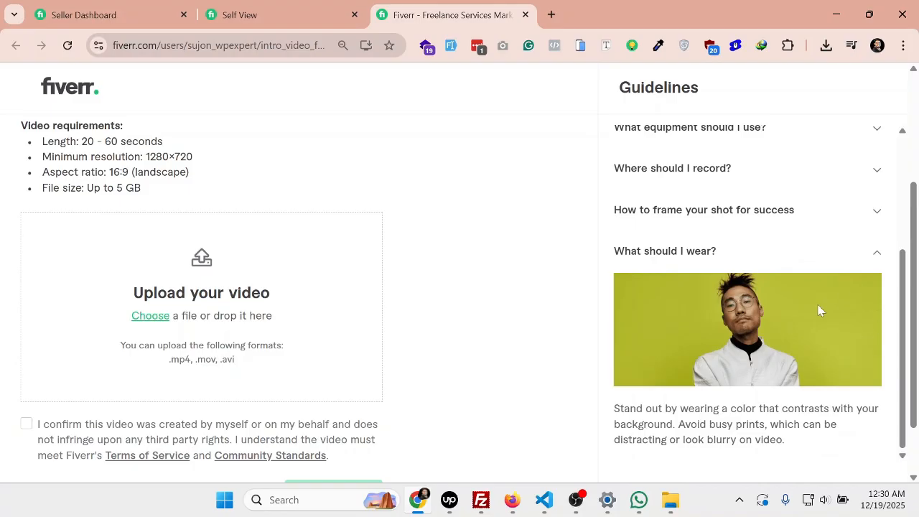
{"action": "left_click_drag", "start_coordinate": [626, 424], "coordinate": [823, 425]}
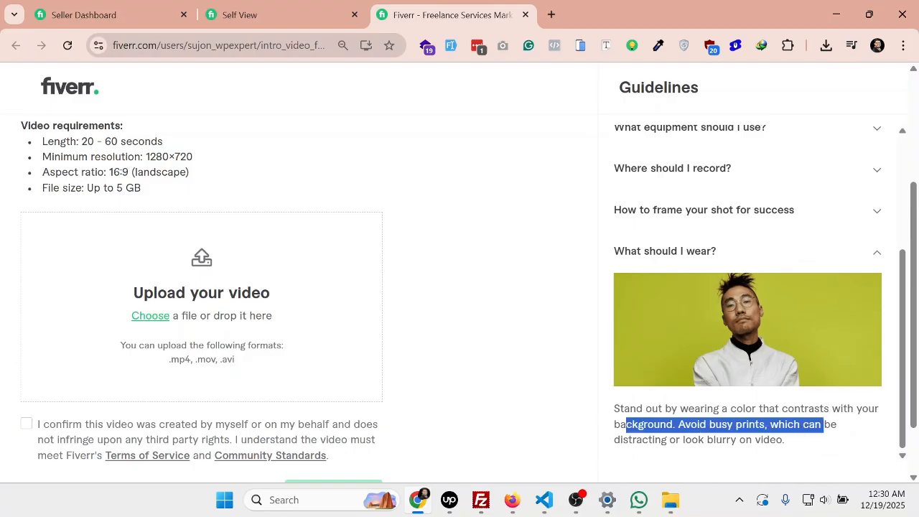
{"action": "left_click", "coordinate": [833, 400]}
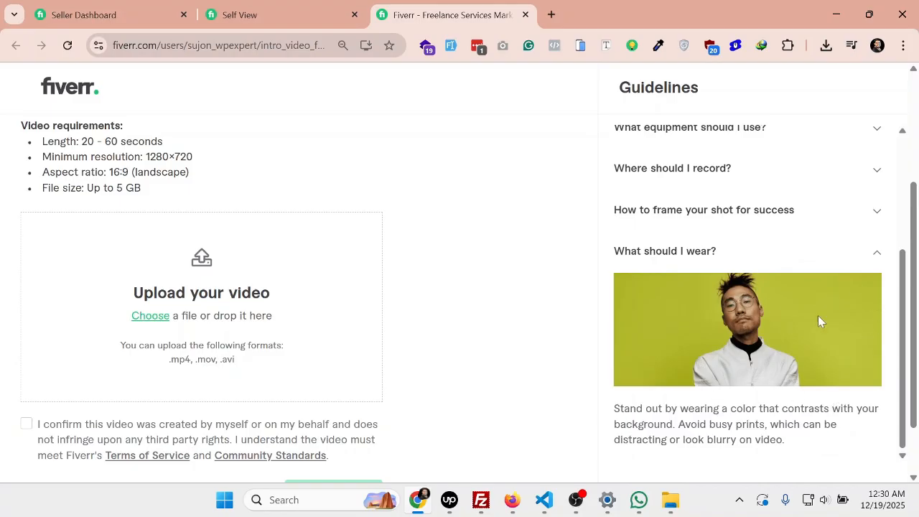
{"action": "scroll", "coordinate": [665, 368], "scroll_direction": "down", "scroll_amount": 1}
{"action": "scroll", "coordinate": [380, 314], "scroll_direction": "down", "scroll_amount": 1}
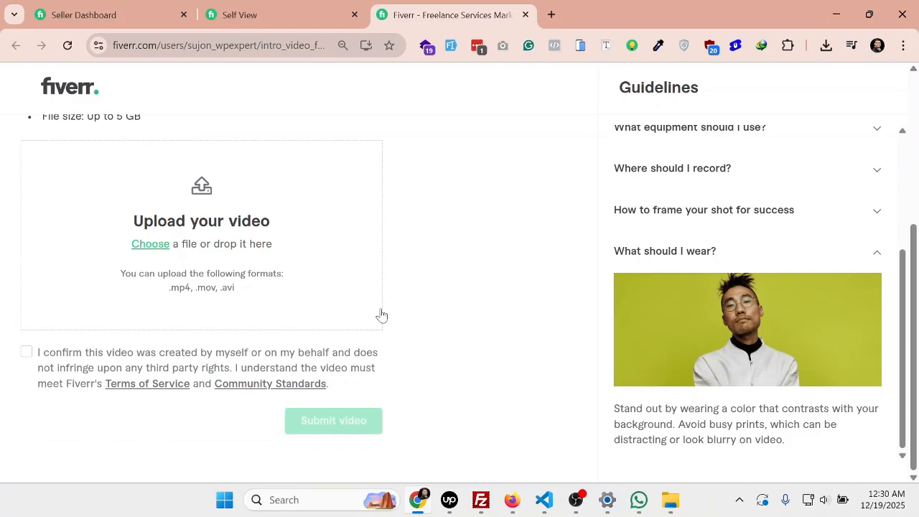
{"action": "scroll", "coordinate": [436, 259], "scroll_direction": "up", "scroll_amount": 4}
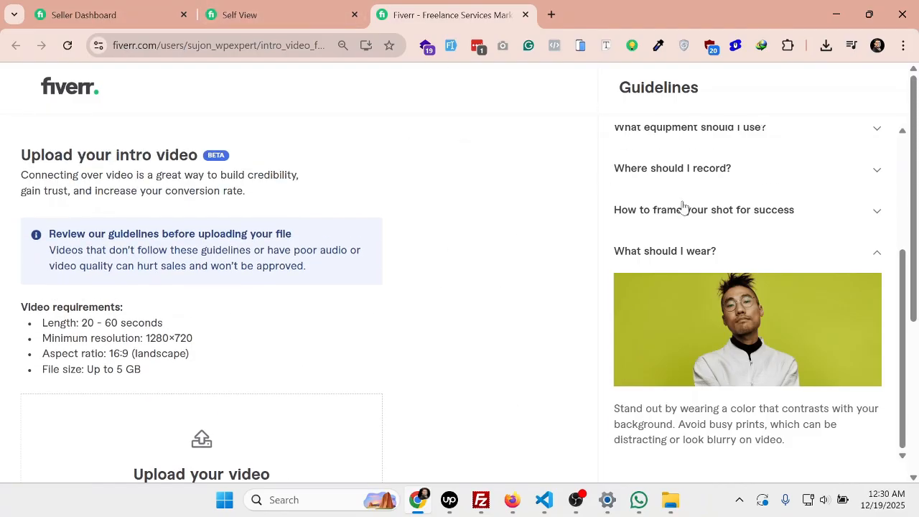
- Return to the seller profile edit page and start a new work experience entry
{"action": "left_click", "coordinate": [276, 14]}
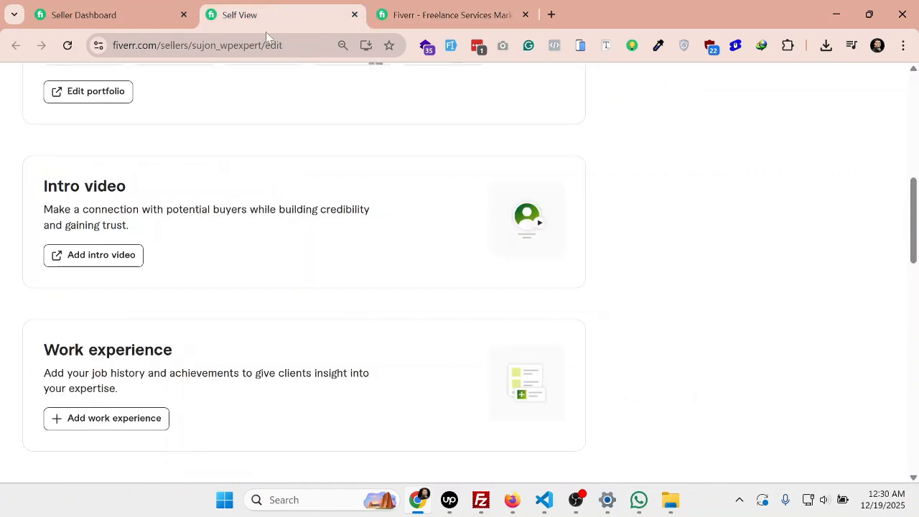
{"action": "scroll", "coordinate": [183, 274], "scroll_direction": "down", "scroll_amount": 1}
{"action": "scroll", "coordinate": [50, 171], "scroll_direction": "down", "scroll_amount": 2}
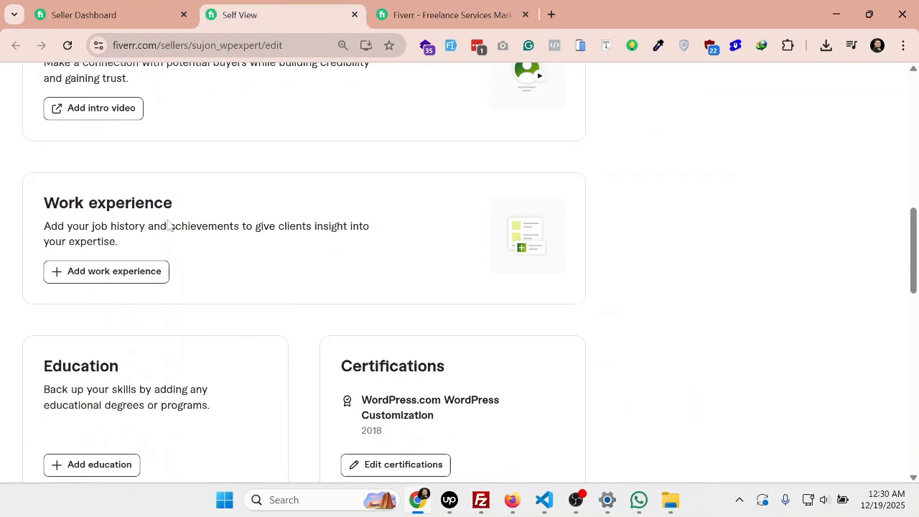
{"action": "left_click_drag", "start_coordinate": [38, 161], "coordinate": [85, 158]}
{"action": "left_click_drag", "start_coordinate": [18, 144], "coordinate": [177, 141]}
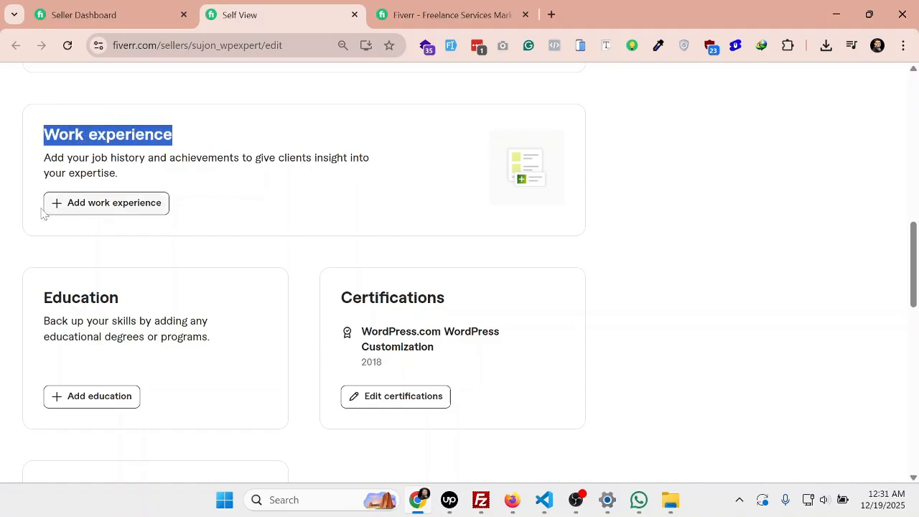
{"action": "left_click", "coordinate": [121, 206]}
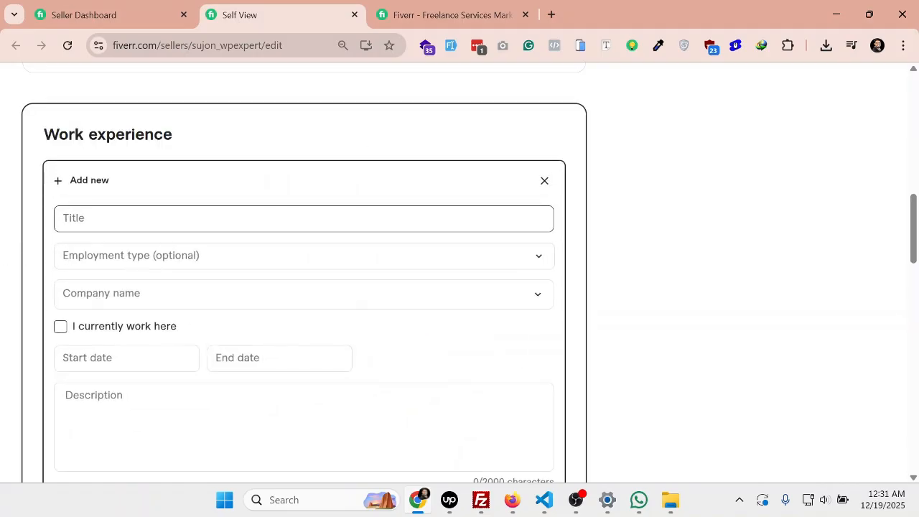
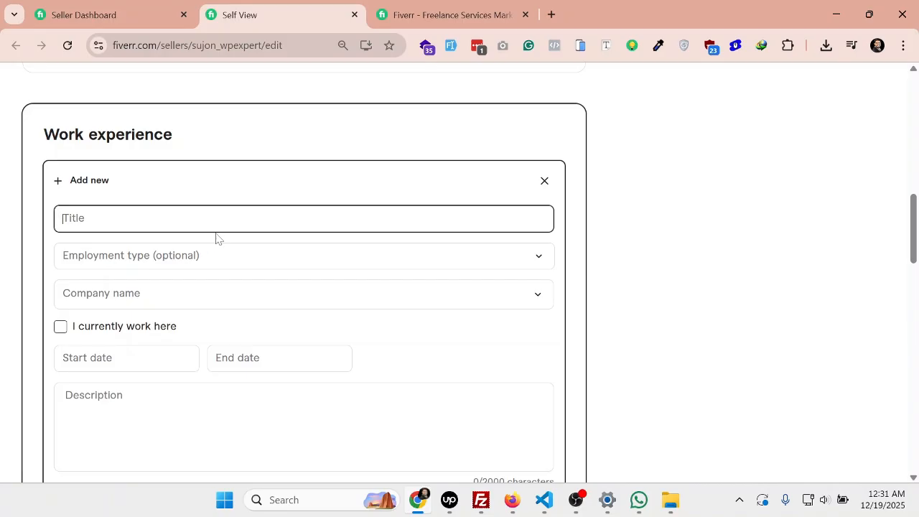
- Title the work experience entry "Senior WordPress Developer" and set its employment type to Freelance
{"action": "type", "text": "Senior WordPress Developer"}
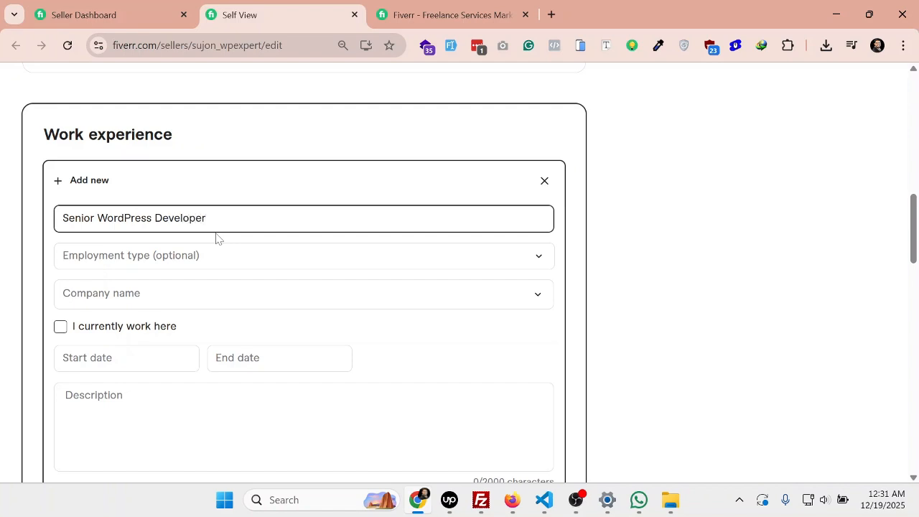
{"action": "left_click", "coordinate": [168, 264]}
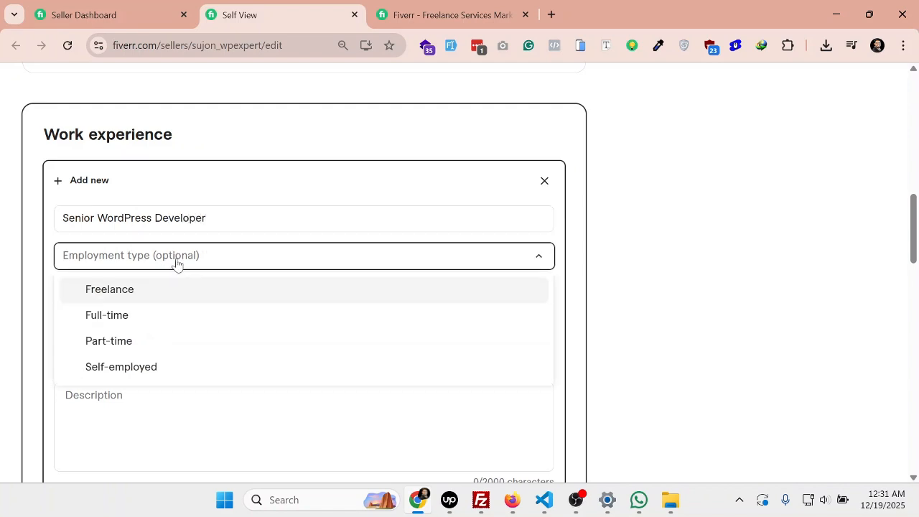
{"action": "left_click", "coordinate": [130, 321]}
{"action": "left_click", "coordinate": [99, 266]}
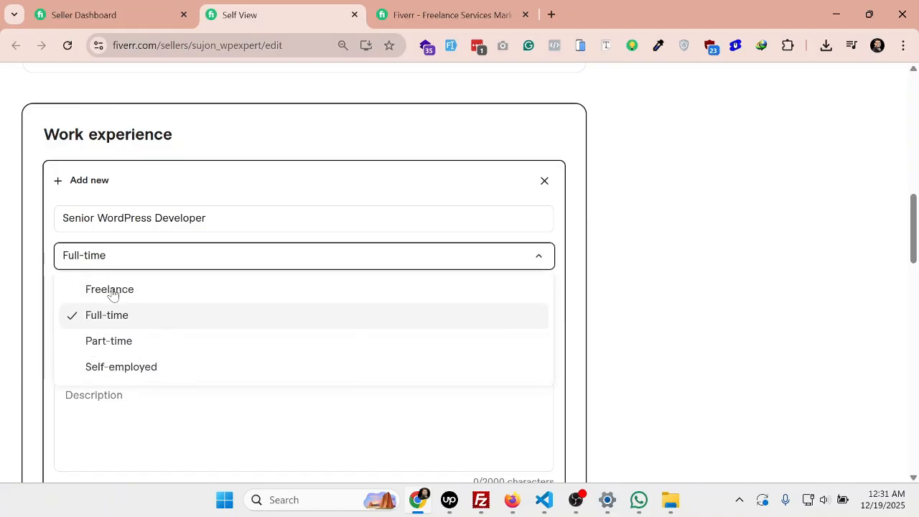
{"action": "left_click", "coordinate": [117, 290]}
- Enter "The Digital Navigator" as the company name of the work experience entry
{"action": "left_click", "coordinate": [116, 298]}
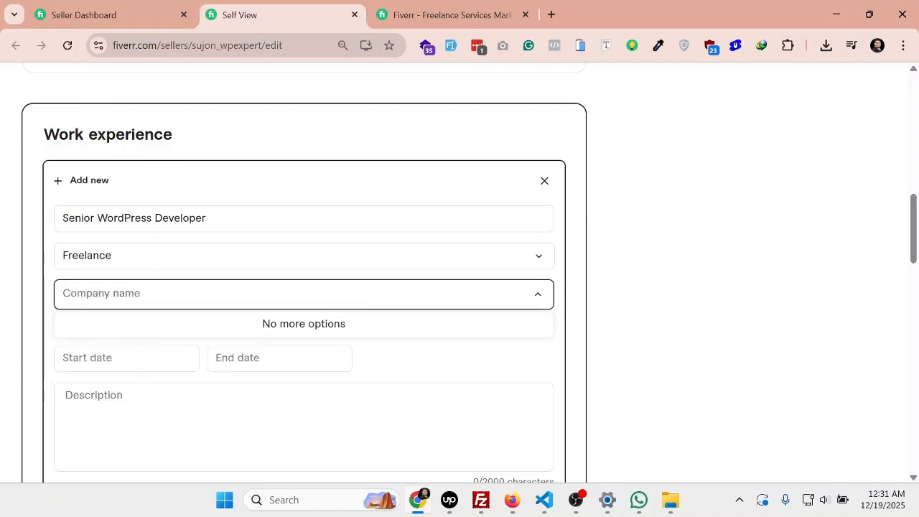
{"action": "type", "text": "The Digital M"}
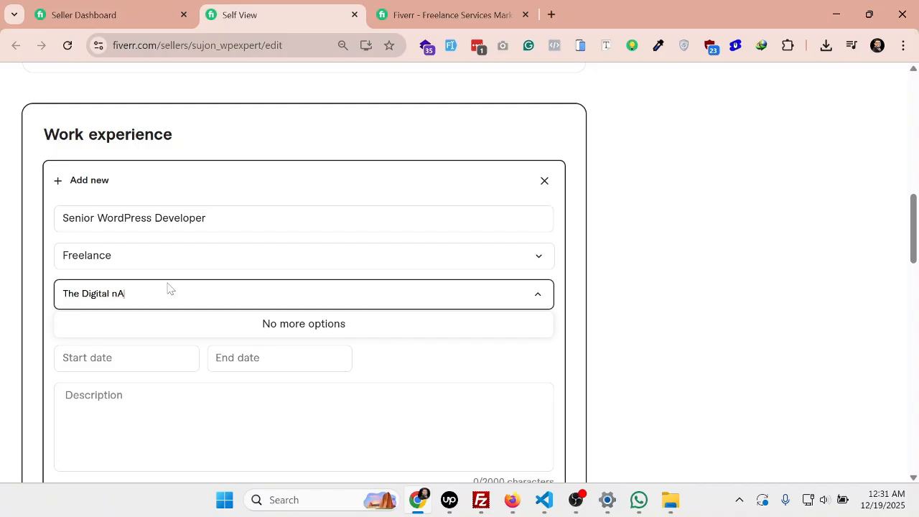
{"action": "type", "text": "avigator"}
{"action": "left_click", "coordinate": [137, 358]}
{"action": "left_click", "coordinate": [287, 340]}
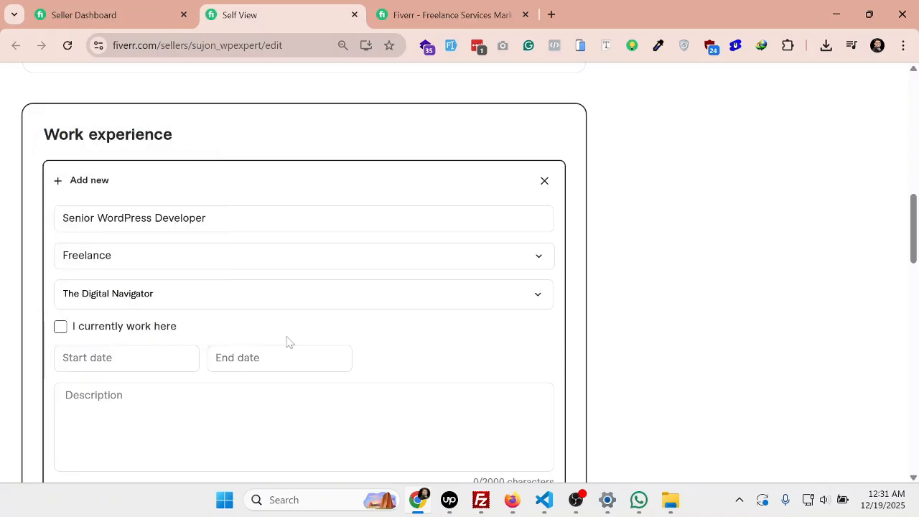
- Set the work experience start date to June 1, 2022
{"action": "scroll", "coordinate": [287, 341], "scroll_direction": "down", "scroll_amount": 2}
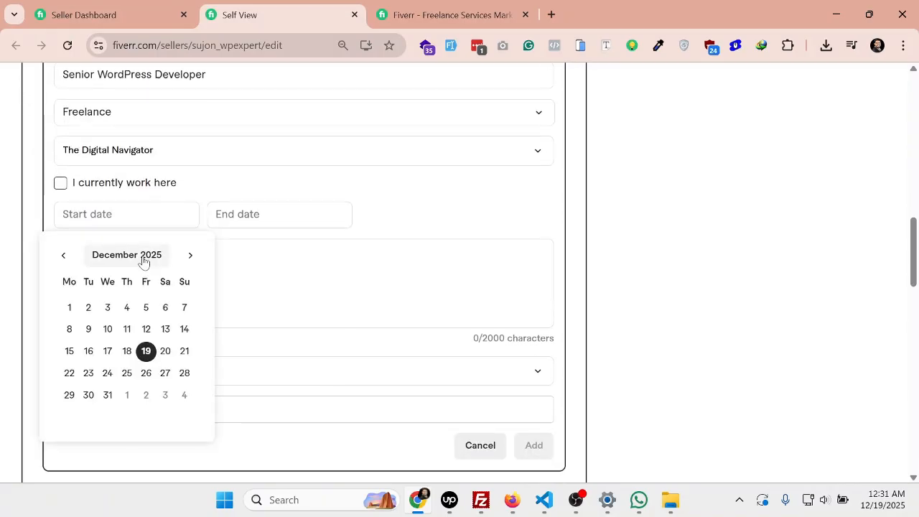
{"action": "left_click", "coordinate": [144, 258]}
{"action": "left_click", "coordinate": [128, 260]}
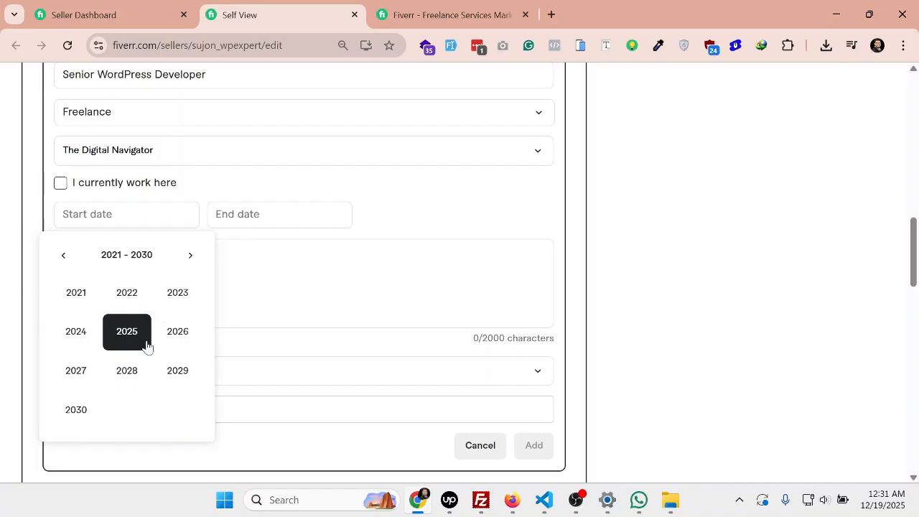
{"action": "left_click", "coordinate": [129, 305]}
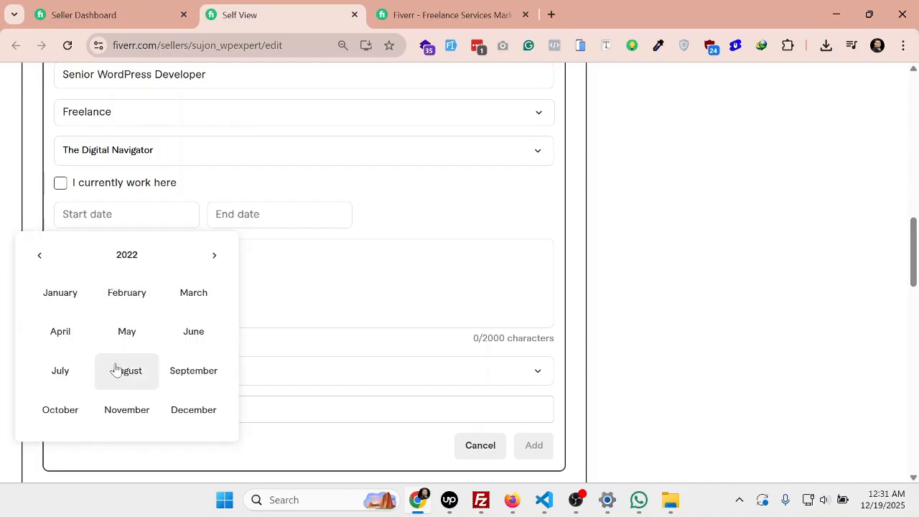
{"action": "left_click", "coordinate": [184, 341]}
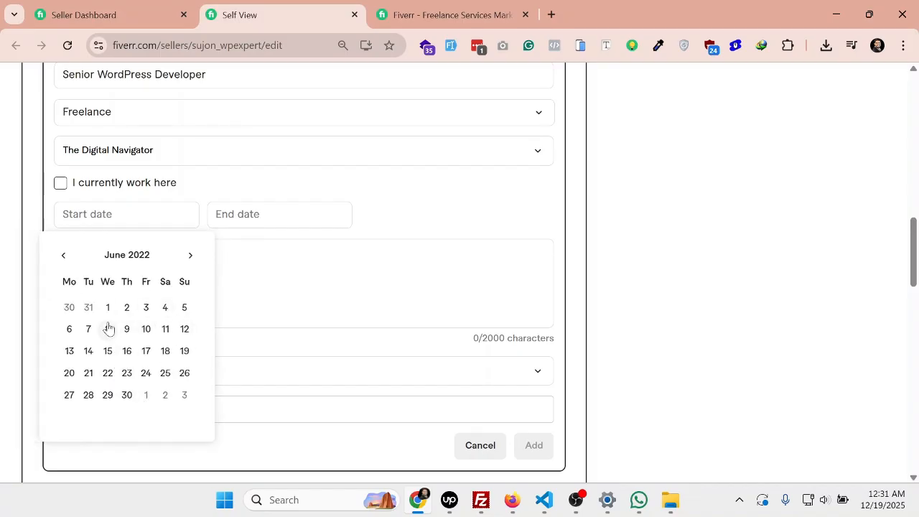
{"action": "left_click", "coordinate": [107, 309]}
- Set the work experience end date to December 31, 2024
{"action": "left_click", "coordinate": [256, 216]}
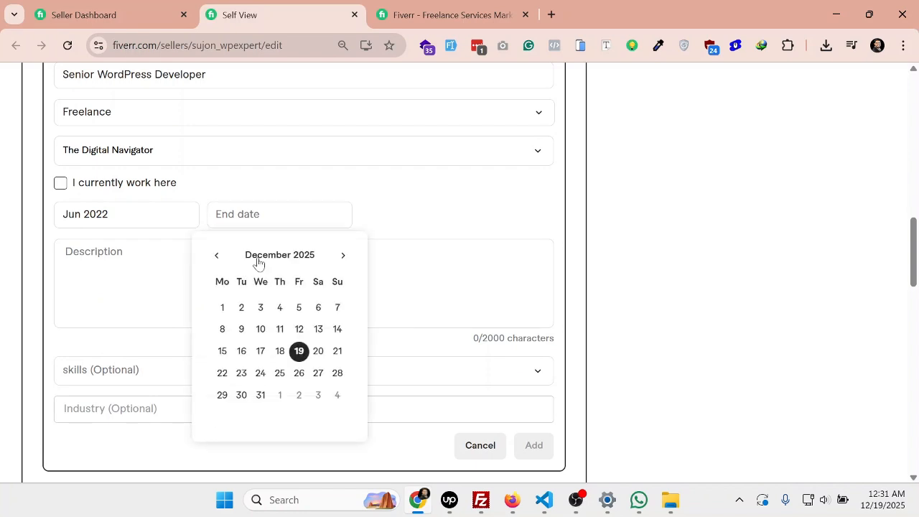
{"action": "left_click", "coordinate": [309, 256]}
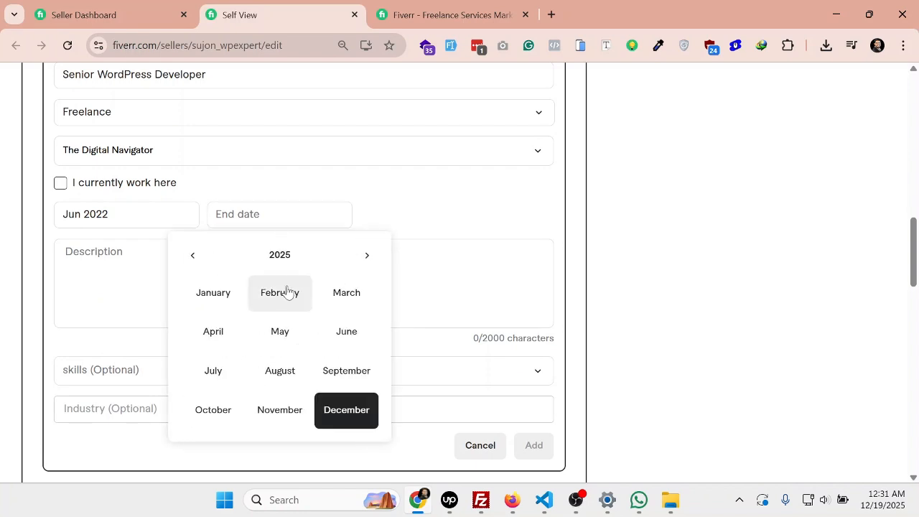
{"action": "left_click", "coordinate": [282, 256]}
{"action": "left_click", "coordinate": [242, 339]}
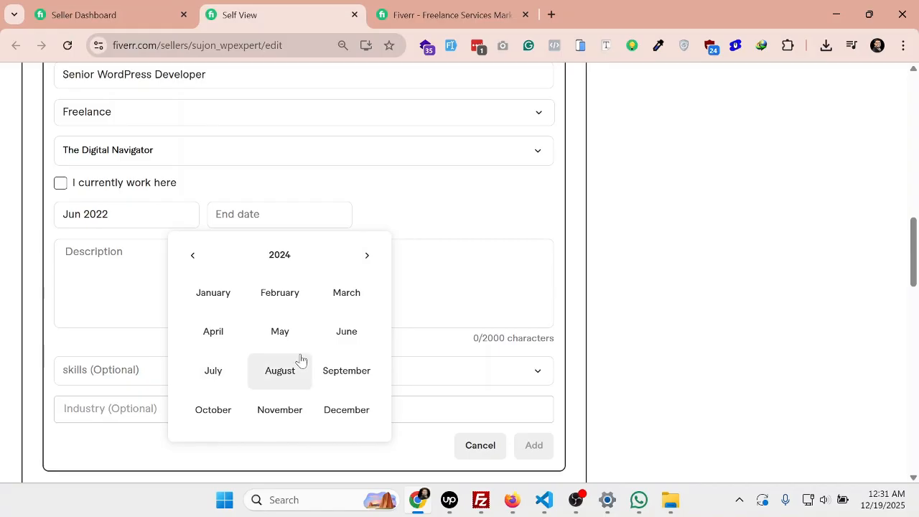
{"action": "left_click", "coordinate": [329, 410]}
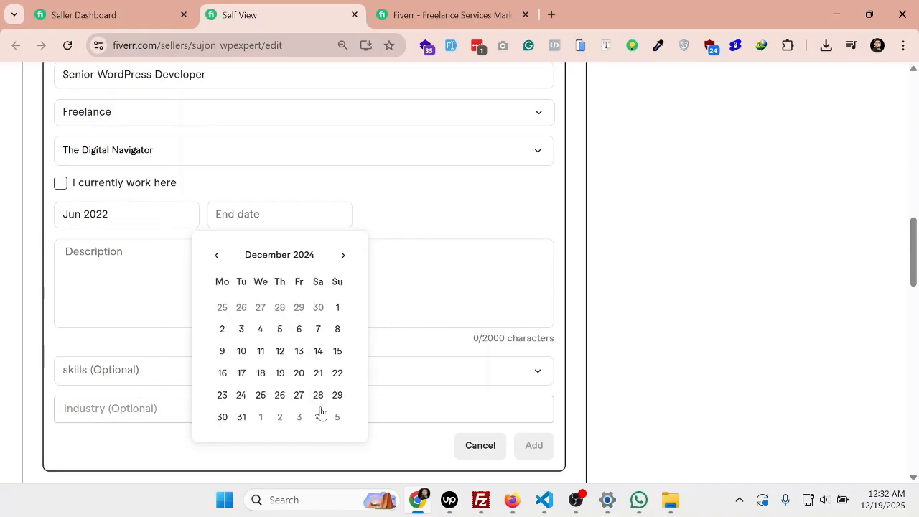
{"action": "left_click", "coordinate": [241, 417]}
{"action": "scroll", "coordinate": [215, 269], "scroll_direction": "down", "scroll_amount": 1}
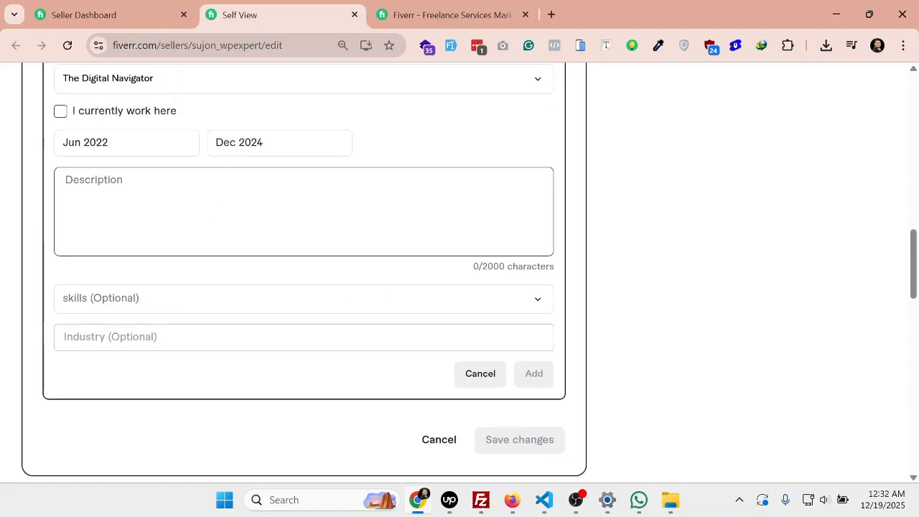
- Copy a screenshot of the work experience form, from the job title through the empty description box, to the clipboard
{"action": "left_click", "coordinate": [201, 216]}
{"action": "left_click", "coordinate": [455, 275]}
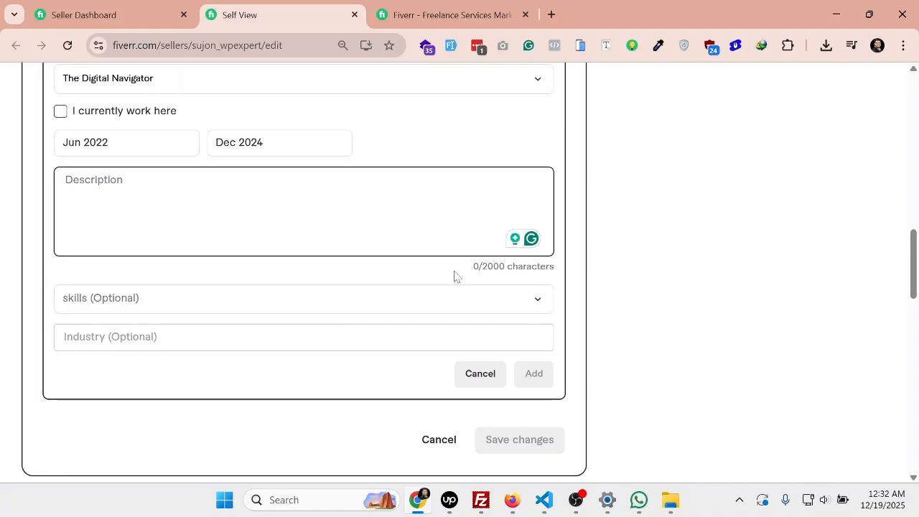
{"action": "scroll", "coordinate": [489, 275], "scroll_direction": "up", "scroll_amount": 3}
{"action": "scroll", "coordinate": [249, 232], "scroll_direction": "up", "scroll_amount": 2}
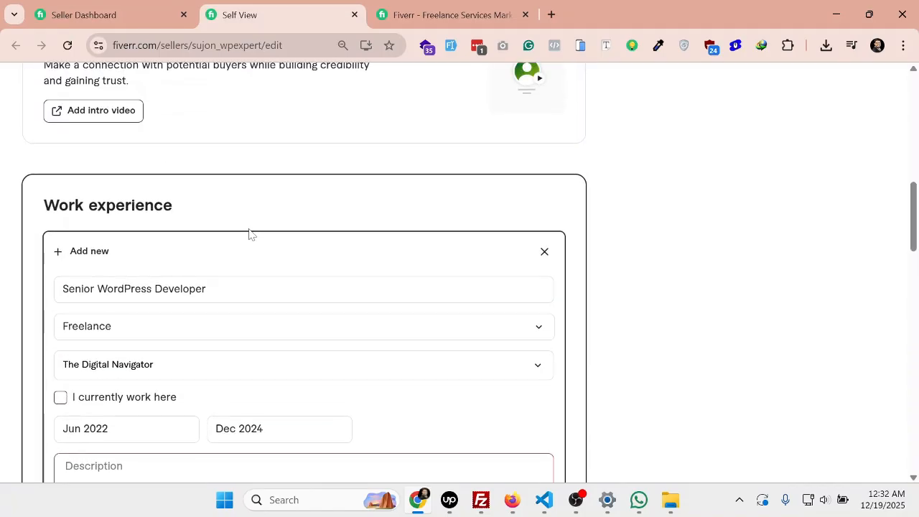
{"action": "scroll", "coordinate": [249, 232], "scroll_direction": "down", "scroll_amount": 3}
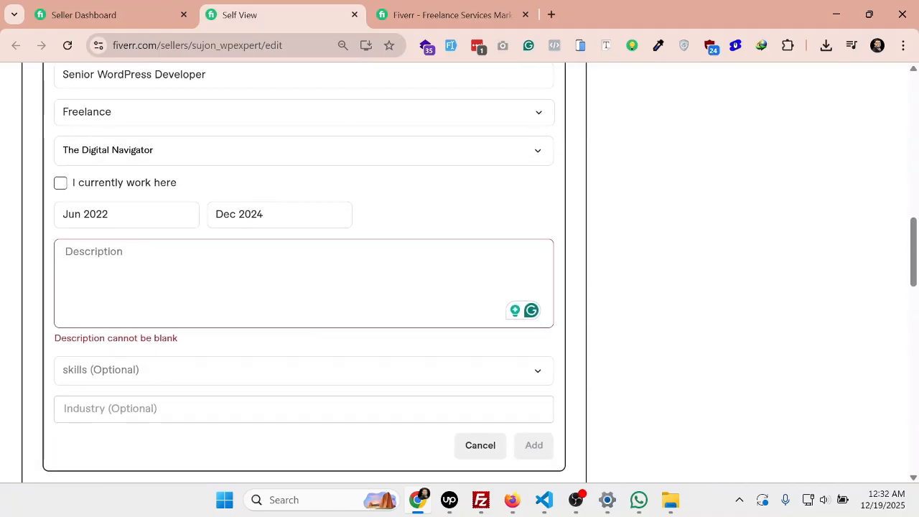
{"action": "key", "text": "super+shift+s"}
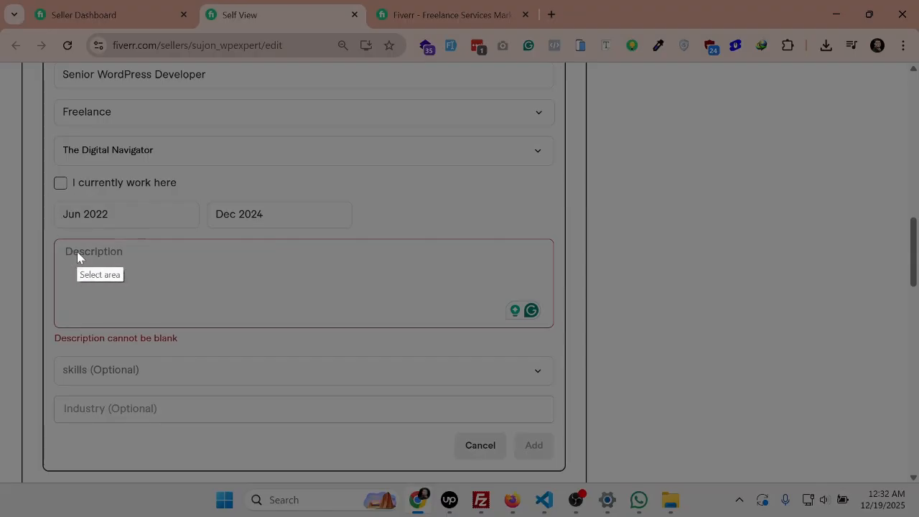
{"action": "key", "text": "Escape"}
{"action": "scroll", "coordinate": [77, 251], "scroll_direction": "up", "scroll_amount": 1}
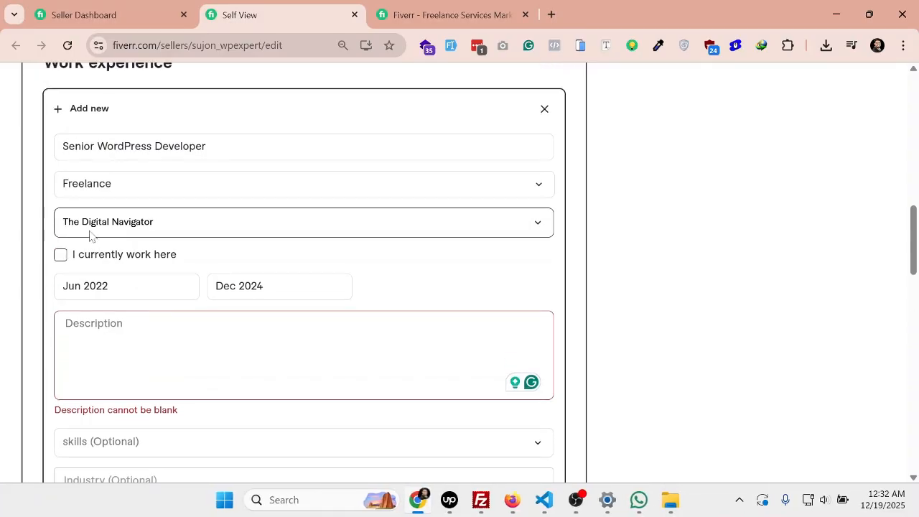
{"action": "key", "text": "super+shift+s"}
{"action": "mouse_move", "coordinate": [46, 133]}
{"action": "left_mouse_down"}
{"action": "mouse_move", "coordinate": [56, 171]}
{"action": "mouse_move", "coordinate": [507, 445]}
{"action": "mouse_move", "coordinate": [566, 424]}
{"action": "left_mouse_up"}
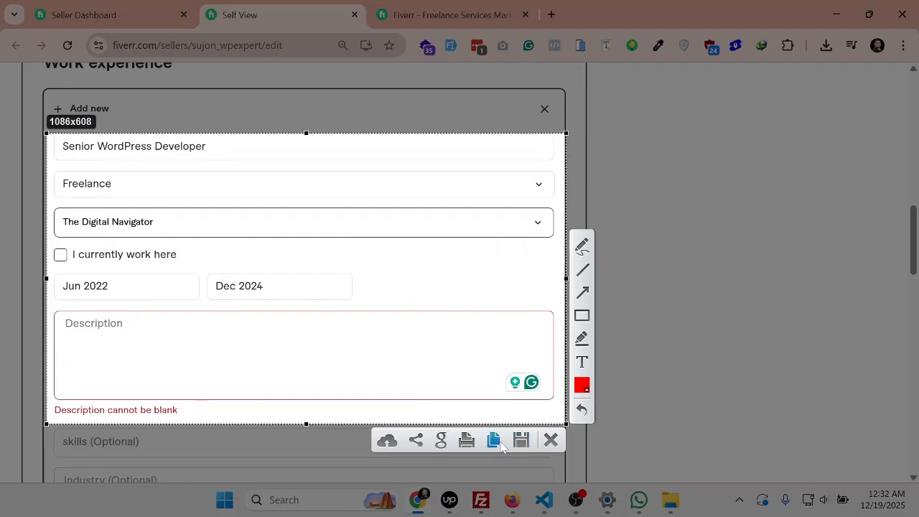
{"action": "left_click", "coordinate": [494, 440]}
- Open ChatGPT in a new browser tab
{"action": "left_click", "coordinate": [551, 14]}
{"action": "type", "text": "c"}
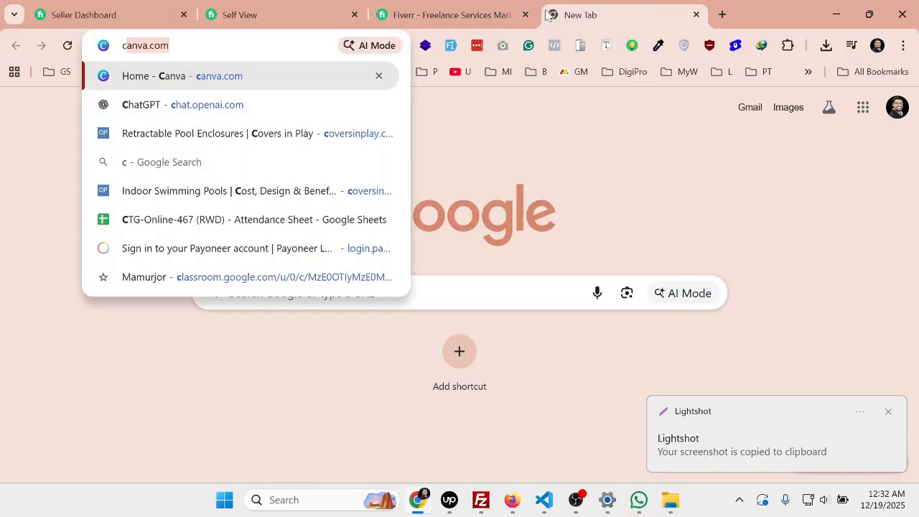
{"action": "type", "text": "h"}
{"action": "key", "text": "Return"}
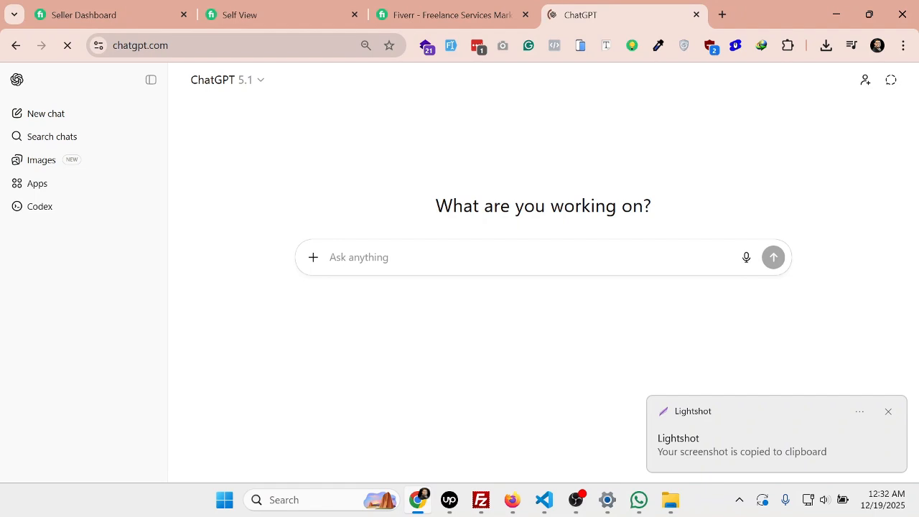
- Submit the copied form screenshot to ChatGPT with the prompt "write a job description, short"
{"action": "key", "text": "ctrl+v"}
{"action": "type", "text": "write "}
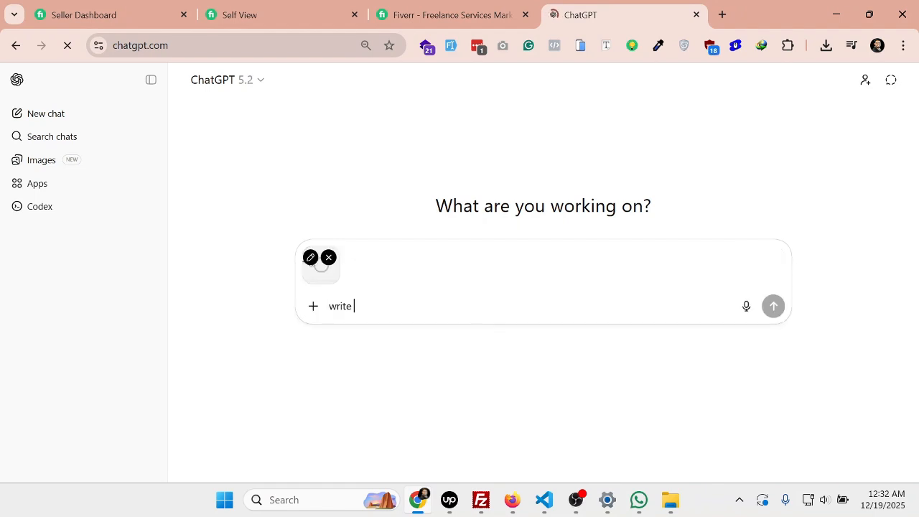
{"action": "type", "text": "a job descr"}
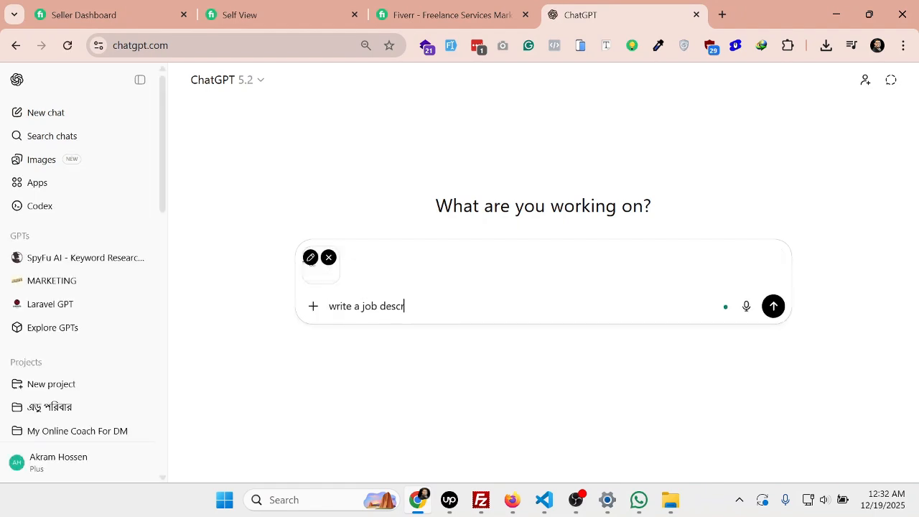
{"action": "type", "text": "iption"}
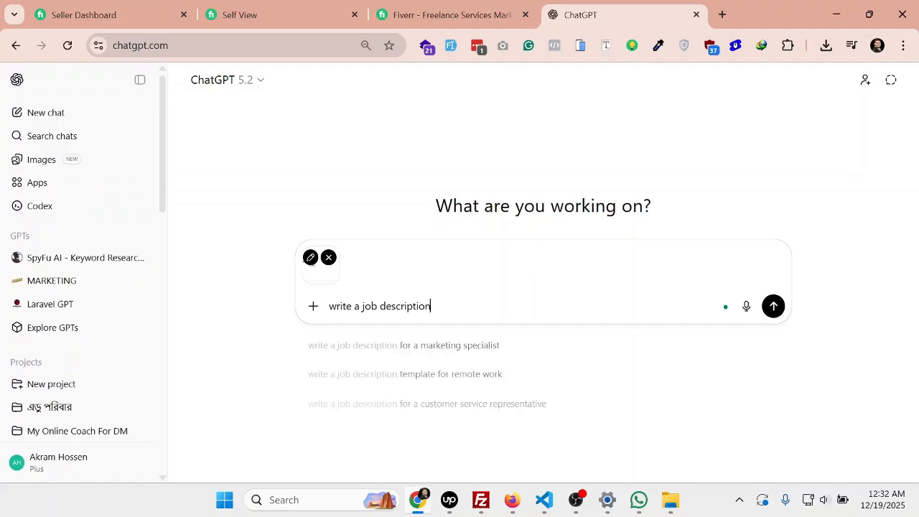
{"action": "type", "text": ", short"}
{"action": "key", "text": "Return"}
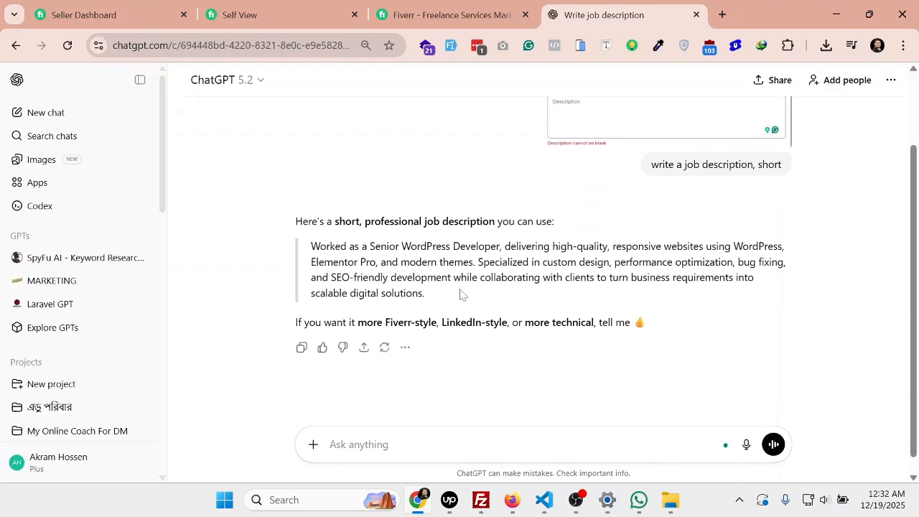
- Copy the generated job description into the Fiverr work experience description and close the intro video page
{"action": "left_click_drag", "start_coordinate": [461, 294], "coordinate": [307, 244]}
{"action": "left_click", "coordinate": [419, 9]}
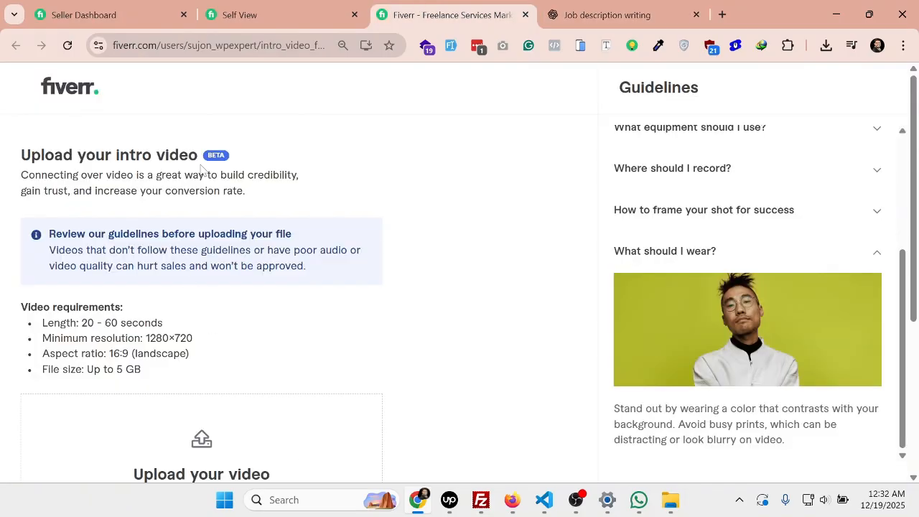
{"action": "left_click", "coordinate": [239, 14]}
{"action": "key", "text": "ctrl+v"}
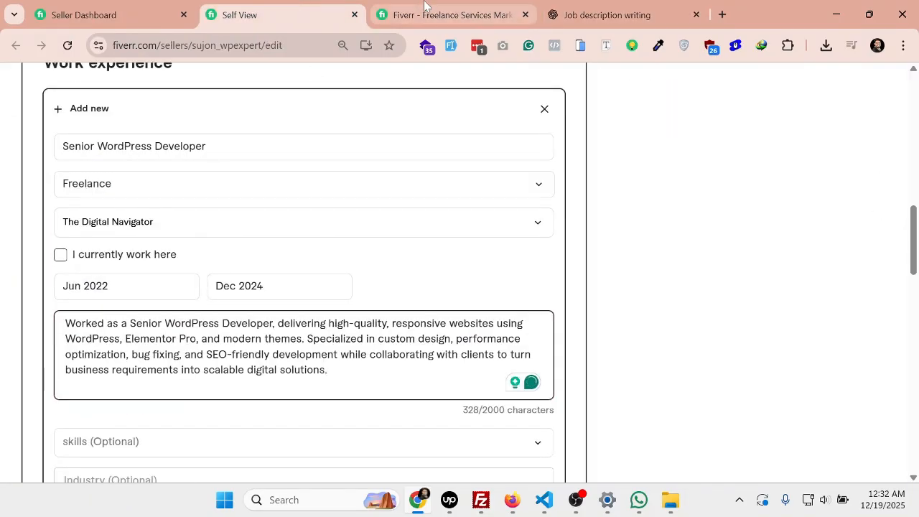
{"action": "middle_click", "coordinate": [424, 6]}
{"action": "scroll", "coordinate": [287, 351], "scroll_direction": "down", "scroll_amount": 2}
{"action": "left_click_drag", "start_coordinate": [328, 227], "coordinate": [85, 196]}
- Add WordPress as a skill of the work experience entry
{"action": "left_click", "coordinate": [170, 311]}
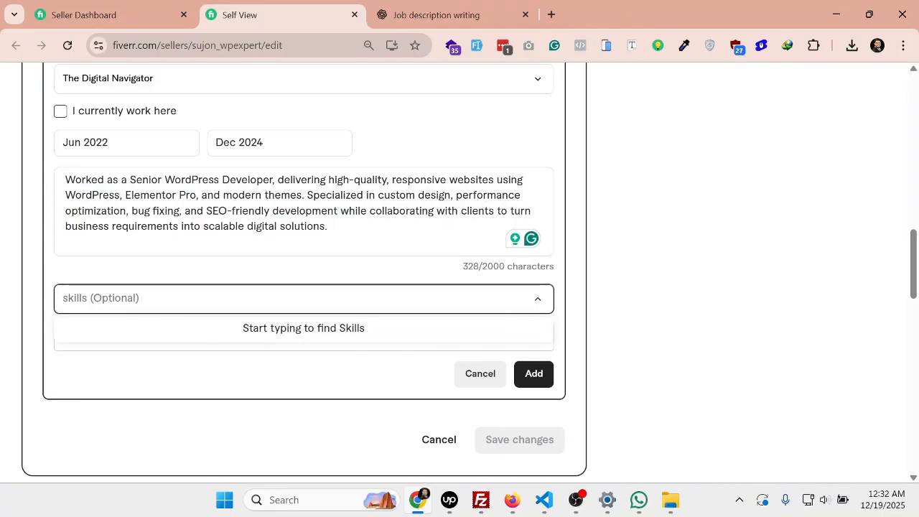
{"action": "type", "text": "W"}
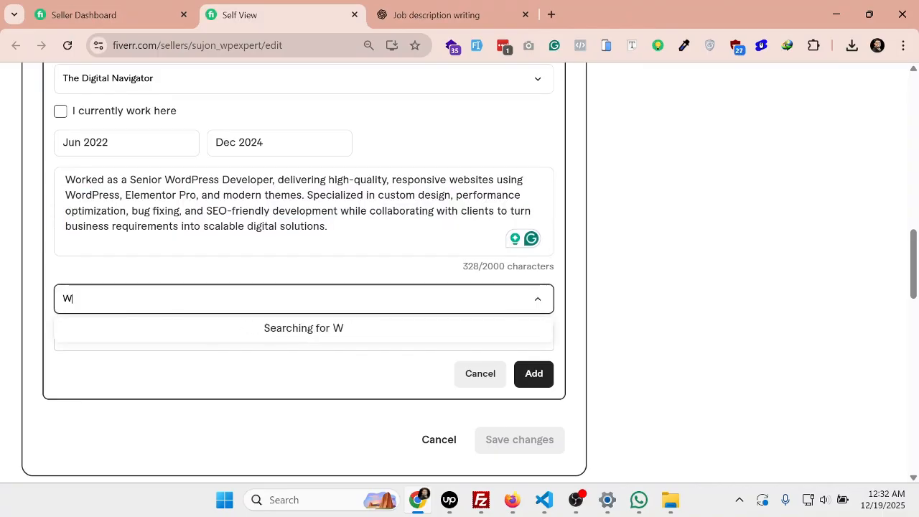
{"action": "type", "text": "ordPress"}
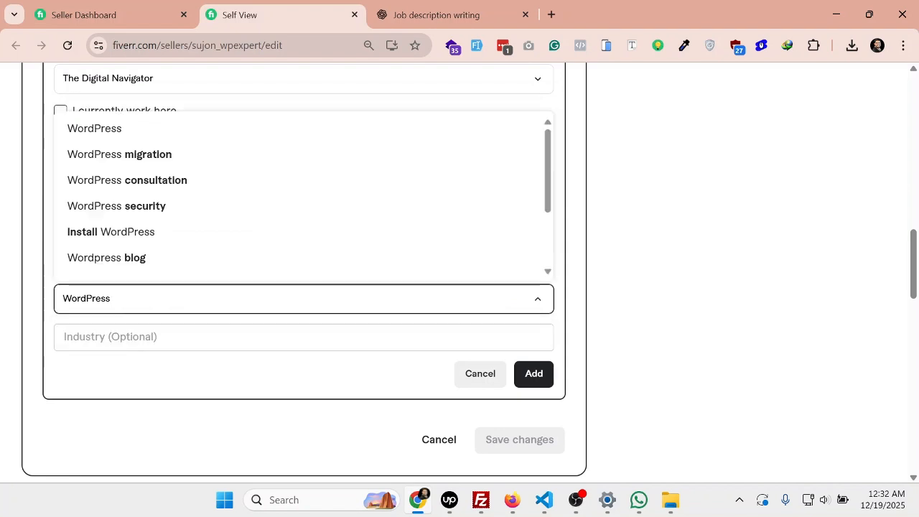
{"action": "scroll", "coordinate": [162, 146], "scroll_direction": "down", "scroll_amount": 1}
{"action": "scroll", "coordinate": [168, 194], "scroll_direction": "up", "scroll_amount": 1}
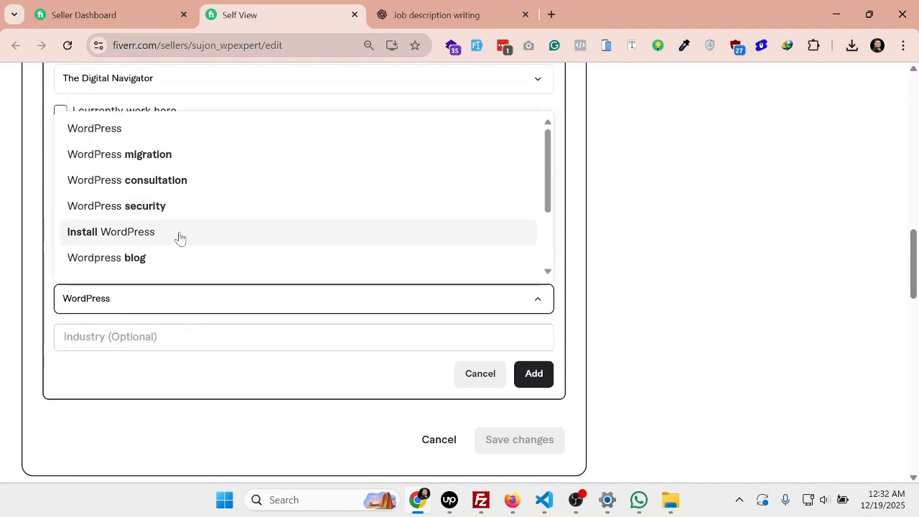
{"action": "left_click", "coordinate": [153, 129]}
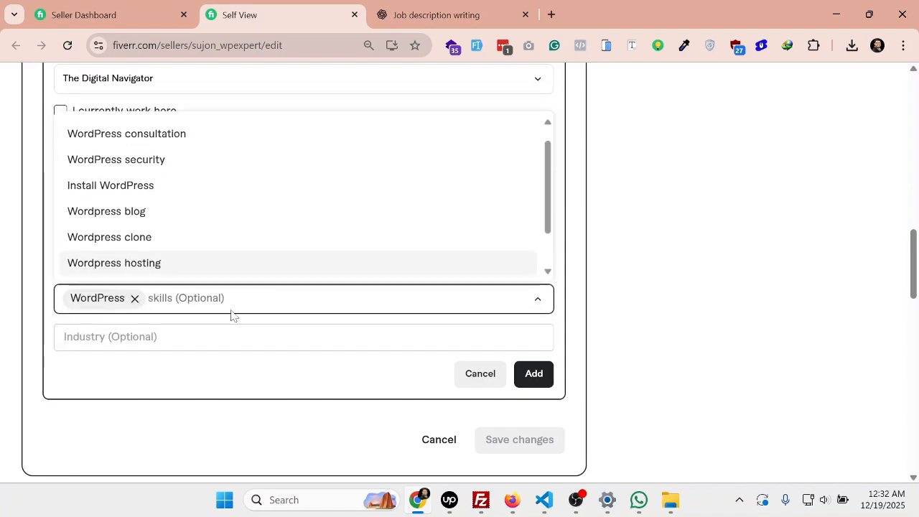
- Add Elementor and Elementor Pro to the skills of the work experience entry
{"action": "type", "text": "Elemeno"}
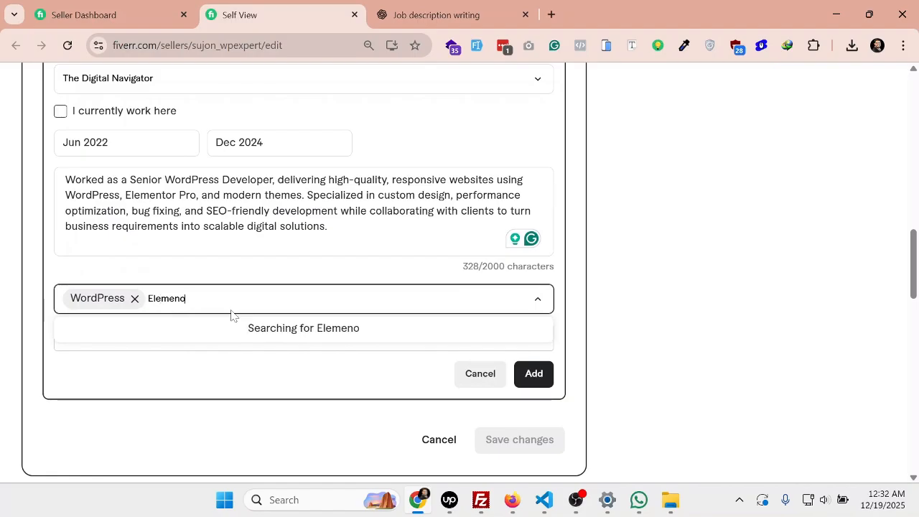
{"action": "key", "text": "BackSpace"}
{"action": "type", "text": "tor"}
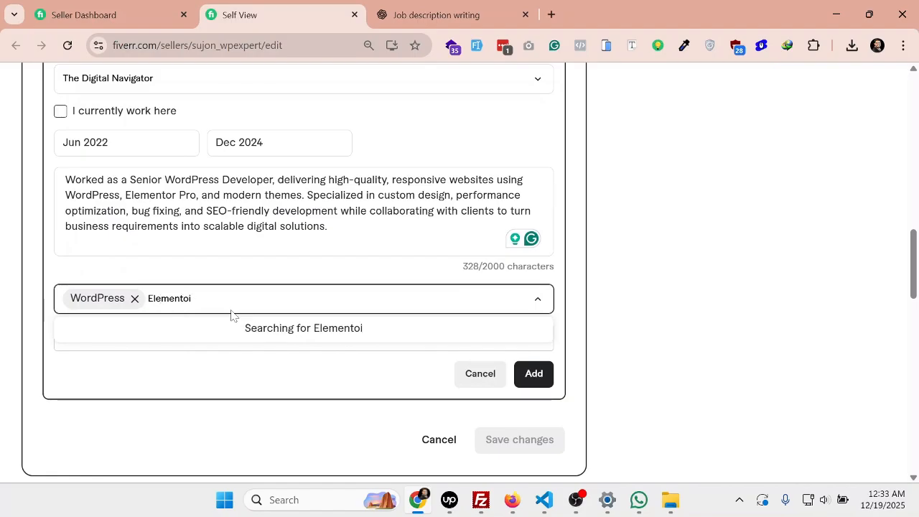
{"action": "left_click", "coordinate": [203, 333]}
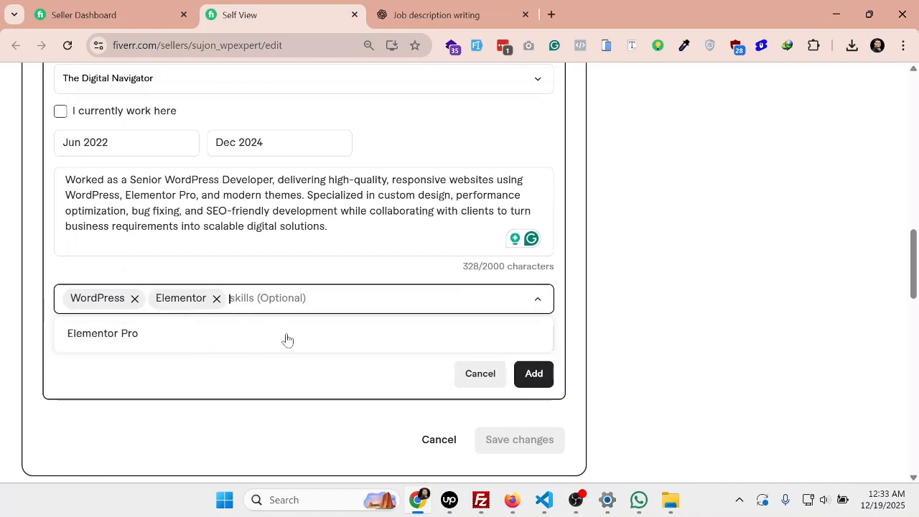
{"action": "type", "text": "El"}
{"action": "key", "text": "BackSpace"}
{"action": "type", "text": "l"}
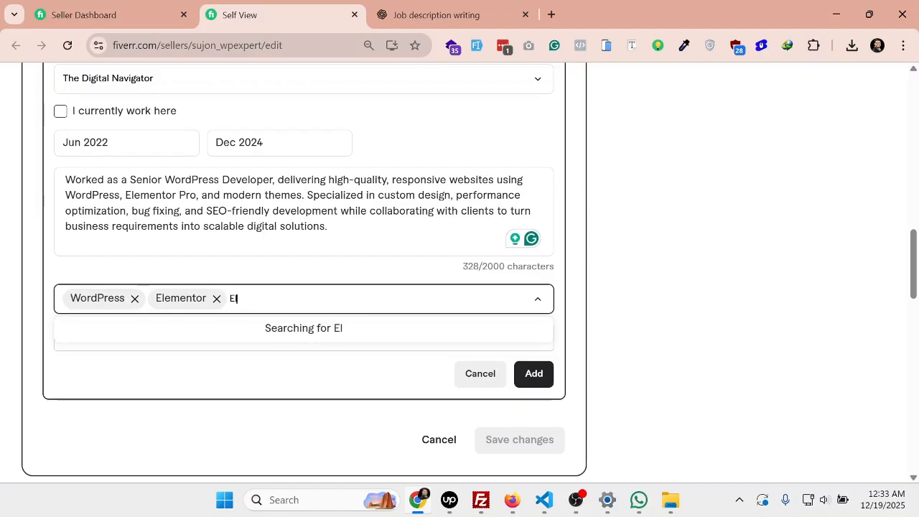
{"action": "type", "text": "ementor Pro"}
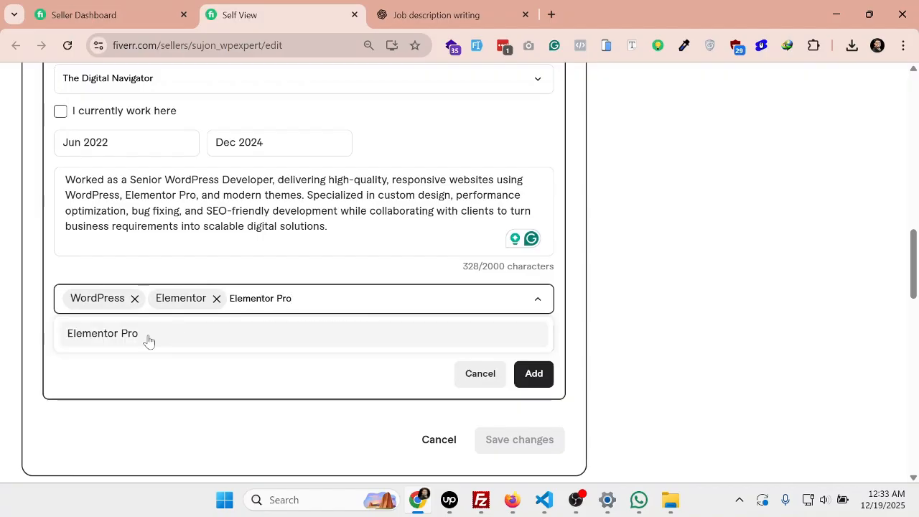
{"action": "left_click", "coordinate": [148, 336]}
- Add WordPress security and WordPress performance to the skills of the work experience entry
{"action": "type", "text": "WordPress"}
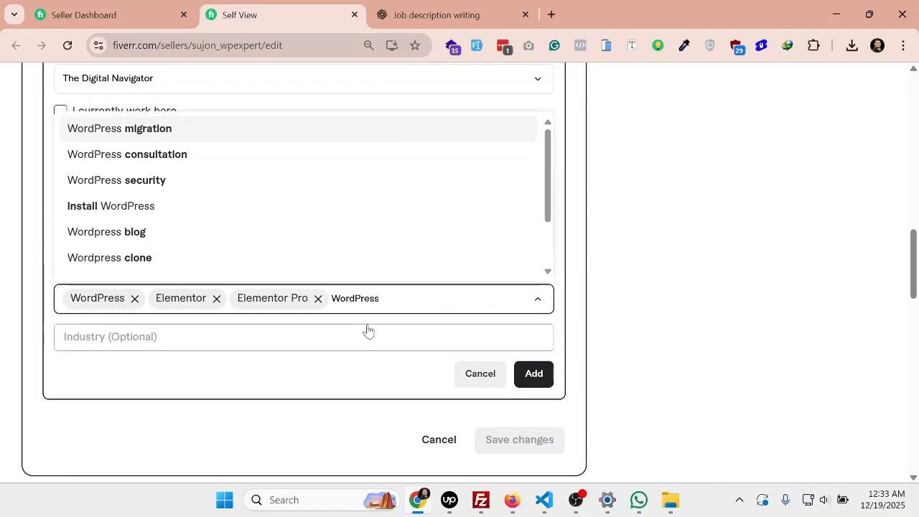
{"action": "scroll", "coordinate": [158, 148], "scroll_direction": "down", "scroll_amount": 1}
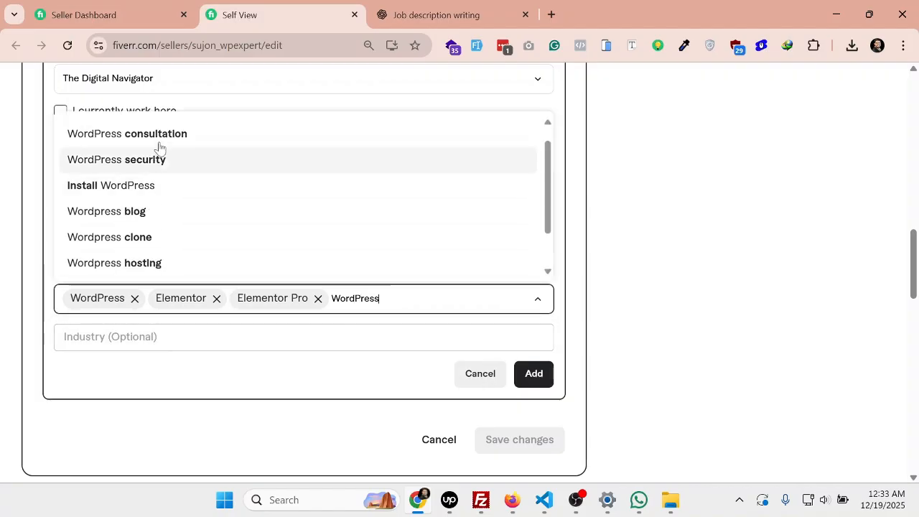
{"action": "left_click", "coordinate": [167, 161]}
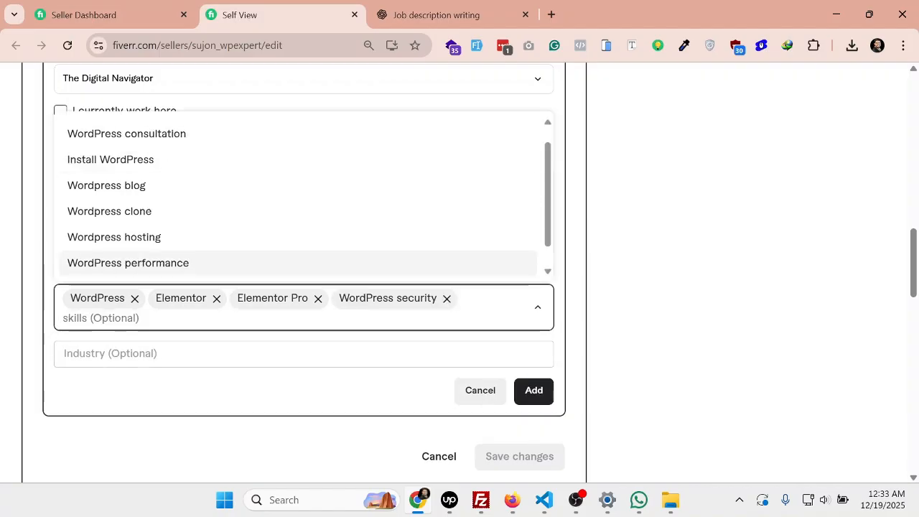
{"action": "type", "text": "WordPress"}
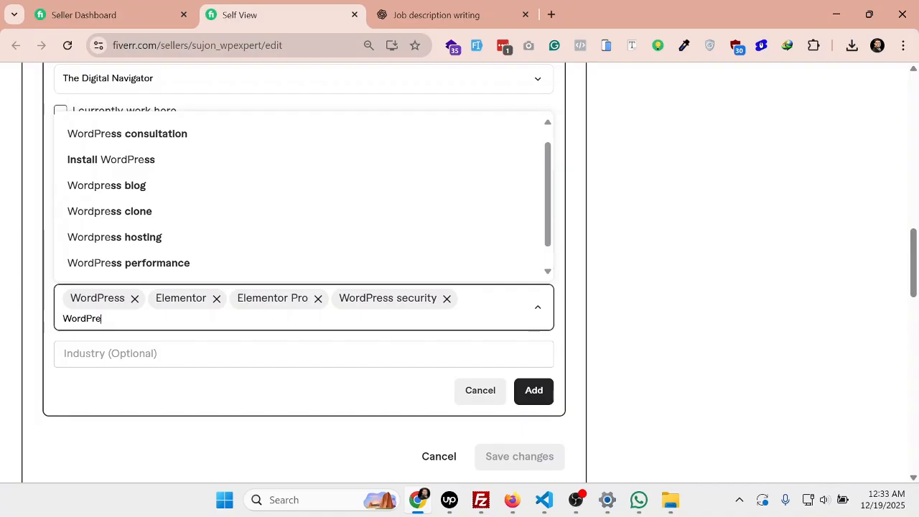
{"action": "left_click", "coordinate": [178, 265]}
- Add Wordpress clone to the skills of the work experience entry
{"action": "type", "text": "W"}
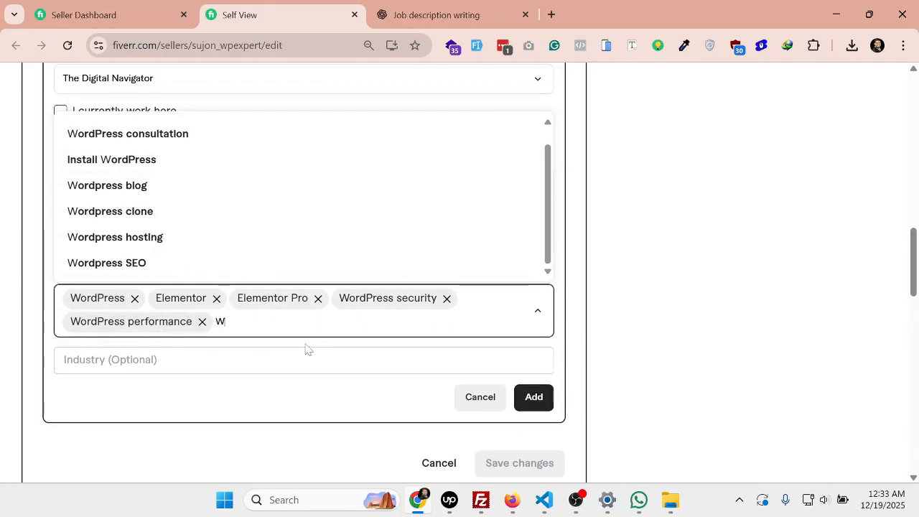
{"action": "type", "text": "ordPress"}
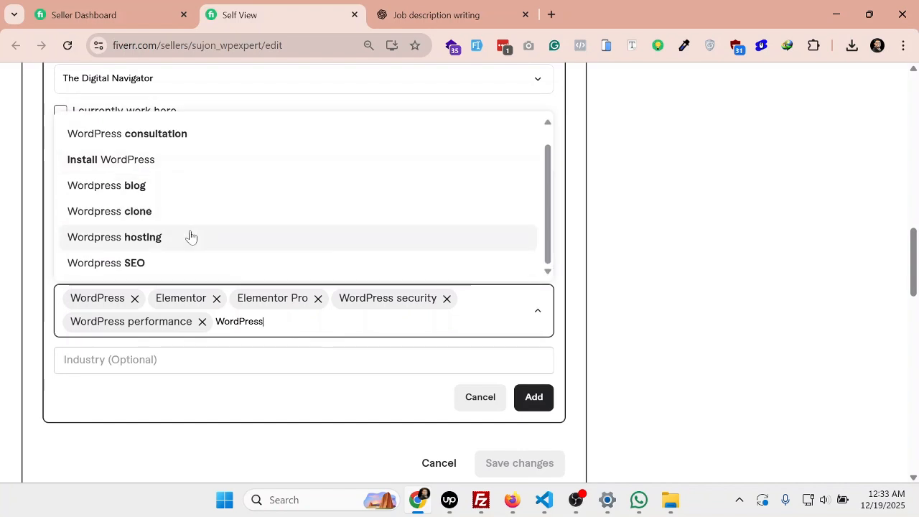
{"action": "scroll", "coordinate": [190, 235], "scroll_direction": "down", "scroll_amount": 1}
{"action": "scroll", "coordinate": [192, 215], "scroll_direction": "up", "scroll_amount": 1}
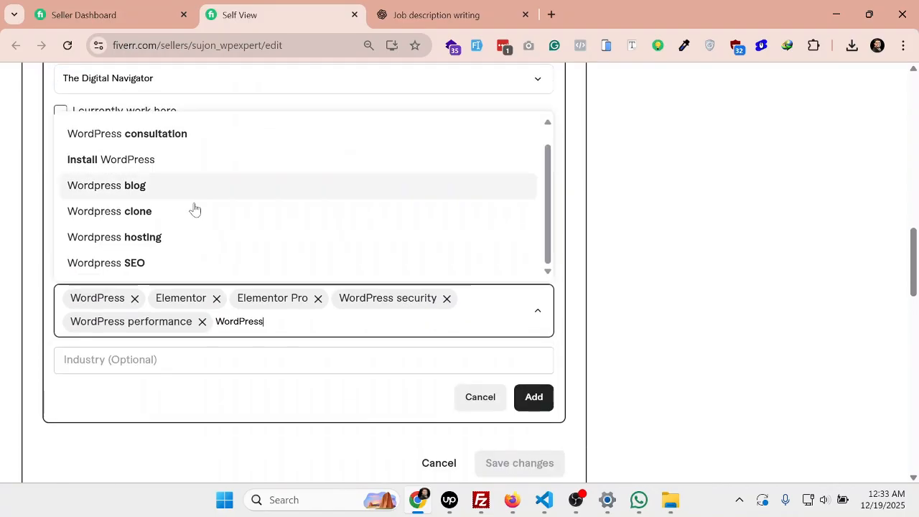
{"action": "left_click", "coordinate": [172, 213]}
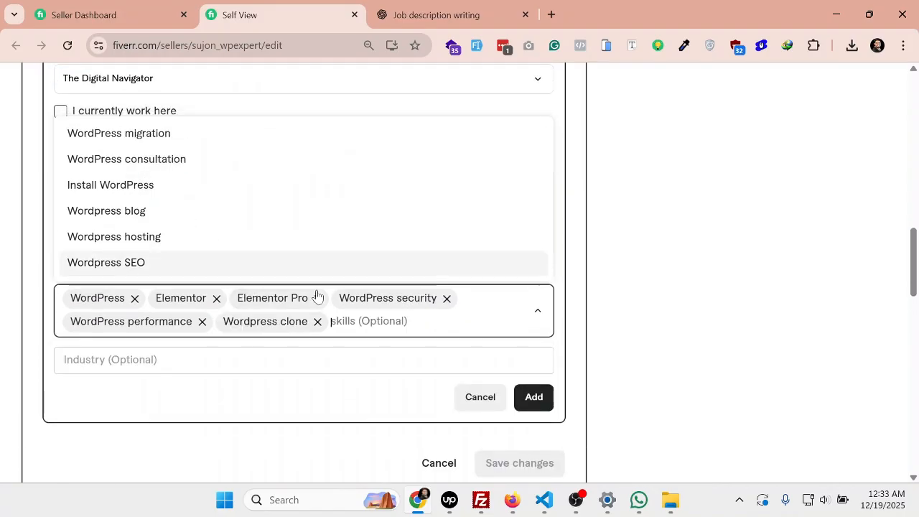
- Try to find an IT FIRM option for the work experience entry's industry
{"action": "left_click", "coordinate": [169, 366]}
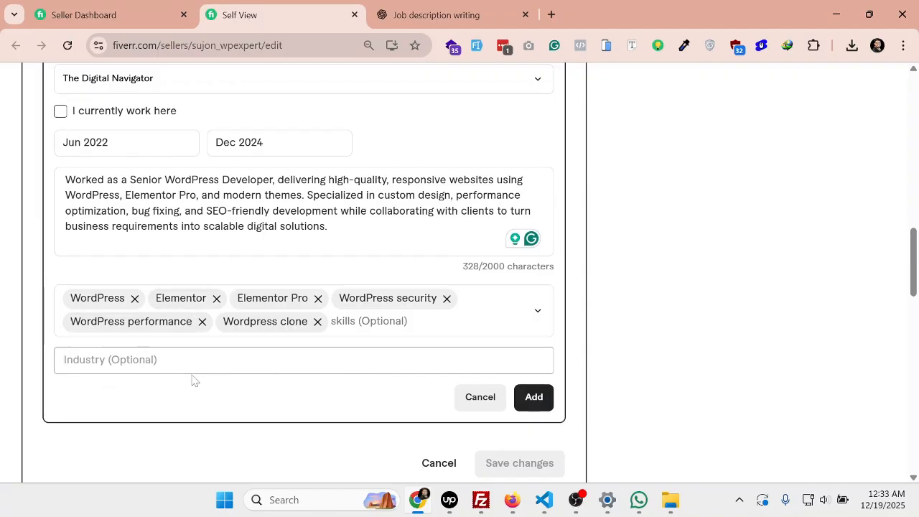
{"action": "scroll", "coordinate": [192, 381], "scroll_direction": "up", "scroll_amount": 1}
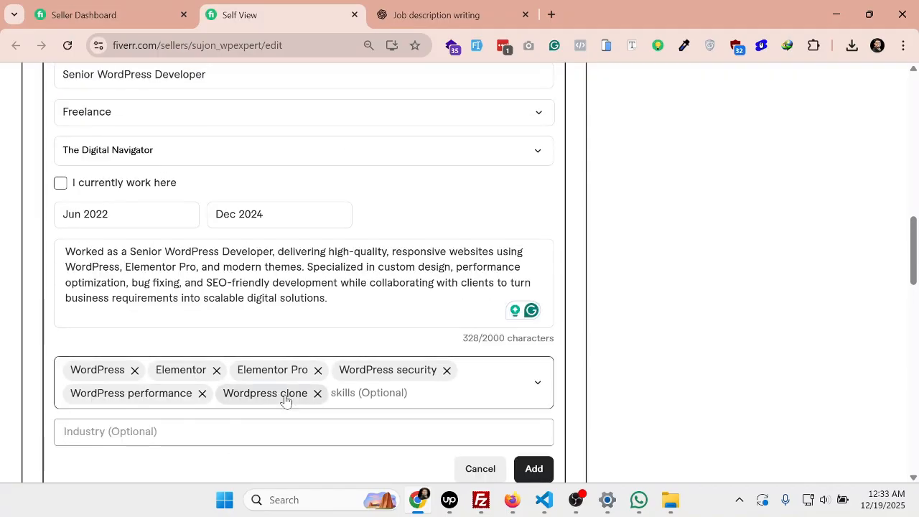
{"action": "type", "text": "I"}
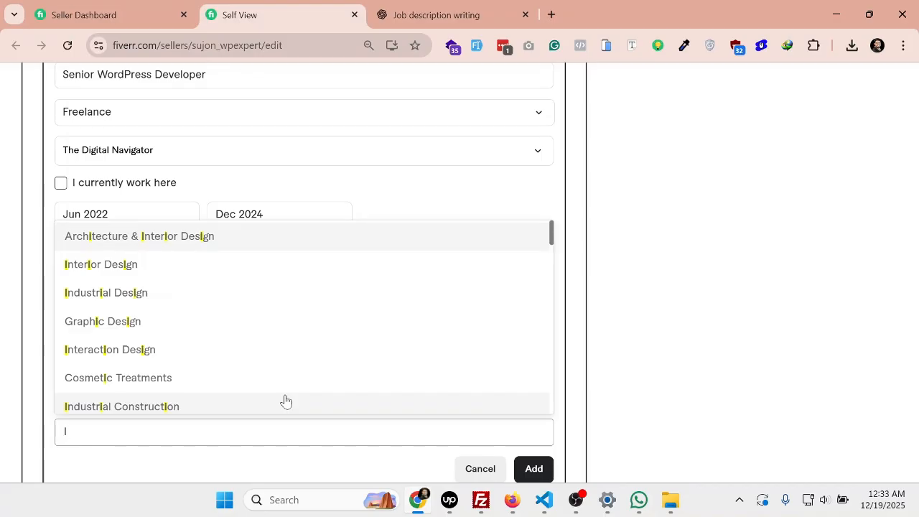
{"action": "key", "text": "BackSpace"}
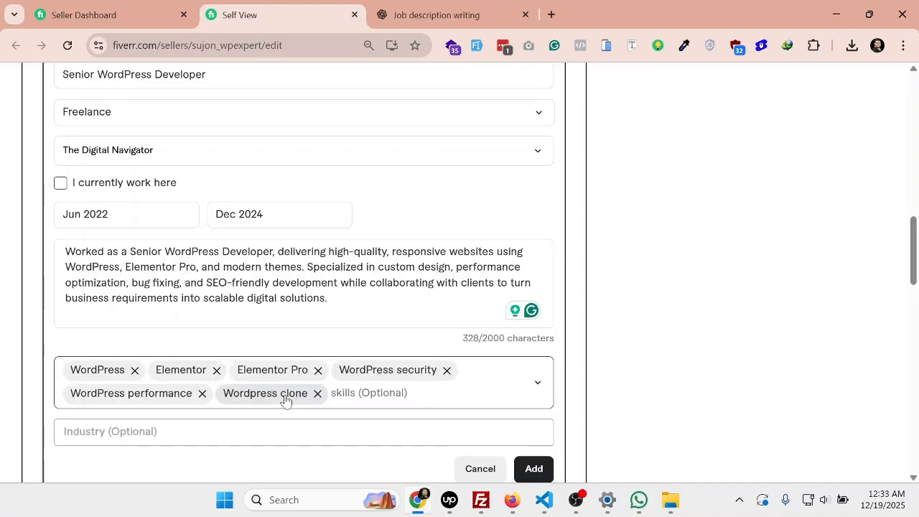
{"action": "type", "text": "I"}
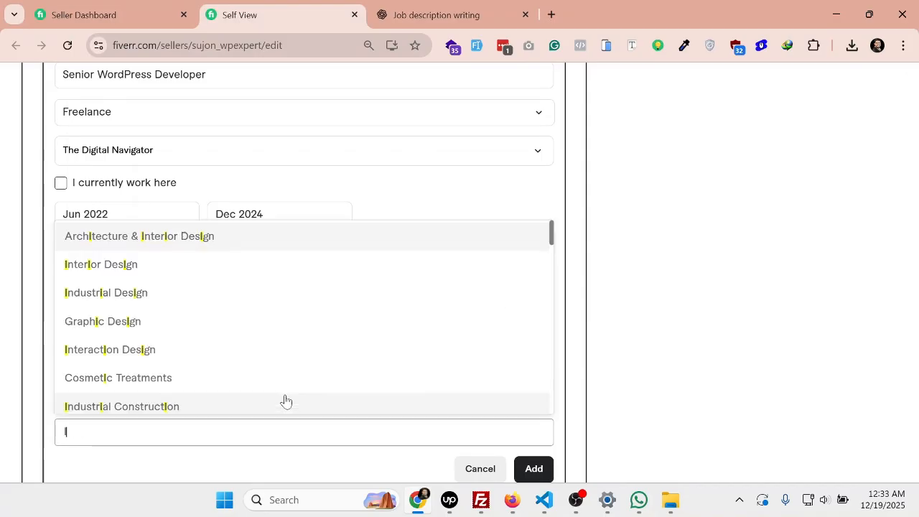
{"action": "type", "text": "T FIRM"}
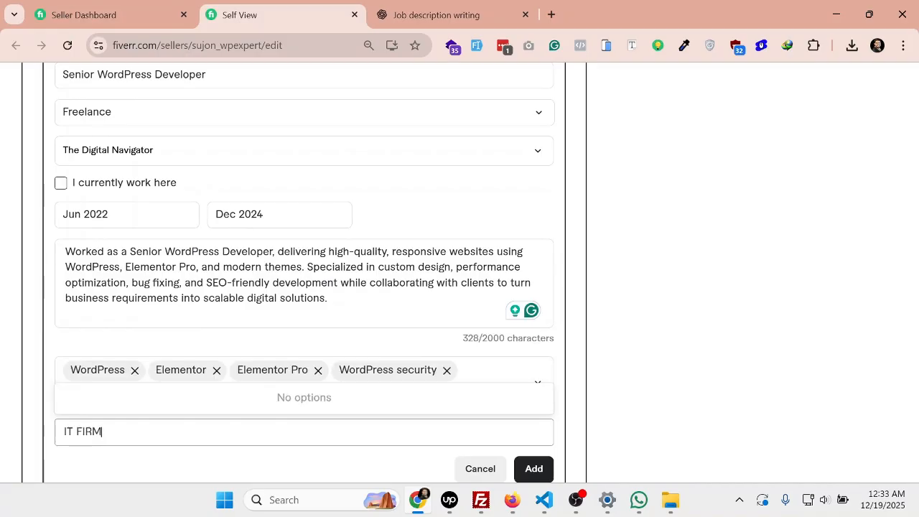
{"action": "key", "text": "BackSpace"}
{"action": "key", "text": "BackSpace"}
{"action": "key", "text": "BackSpace"}
{"action": "key", "text": "BackSpace"}
{"action": "key", "text": "BackSpace"}
{"action": "key", "text": "BackSpace"}
{"action": "key", "text": "BackSpace"}
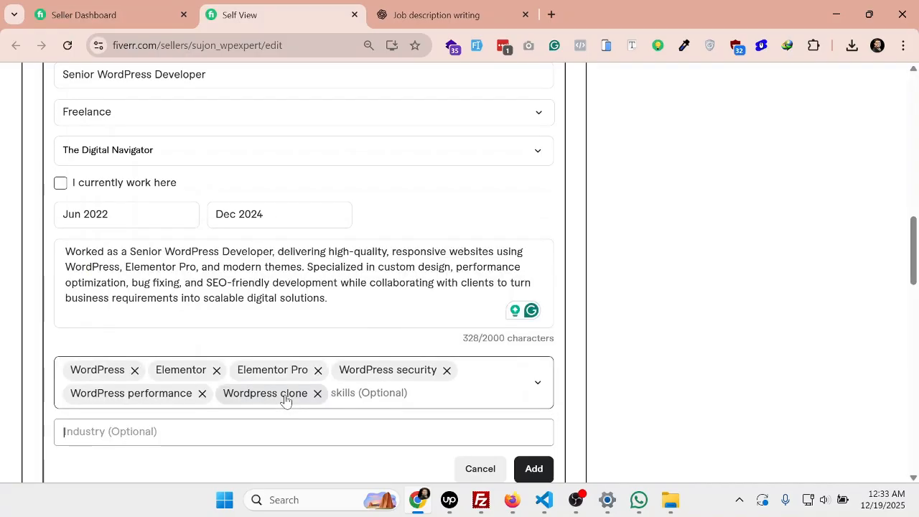
- Try to find a "Web" option for the work experience entry's industry
{"action": "type", "text": "I"}
{"action": "key", "text": "BackSpace"}
{"action": "type", "text": "We"}
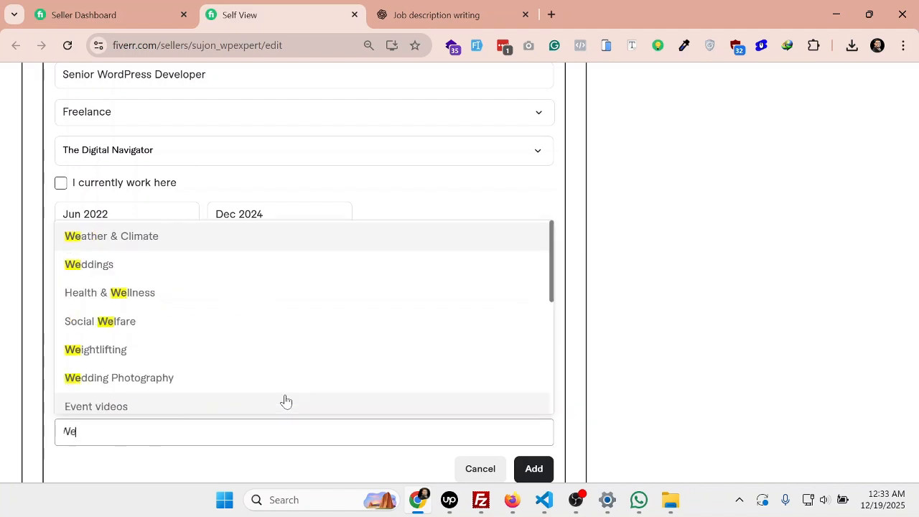
{"action": "type", "text": "b"}
{"action": "key", "text": "BackSpace"}
{"action": "key", "text": "BackSpace"}
{"action": "key", "text": "BackSpace"}
- Look up agency industries and set the work experience entry's industry to Design Agency
{"action": "type", "text": "Agen"}
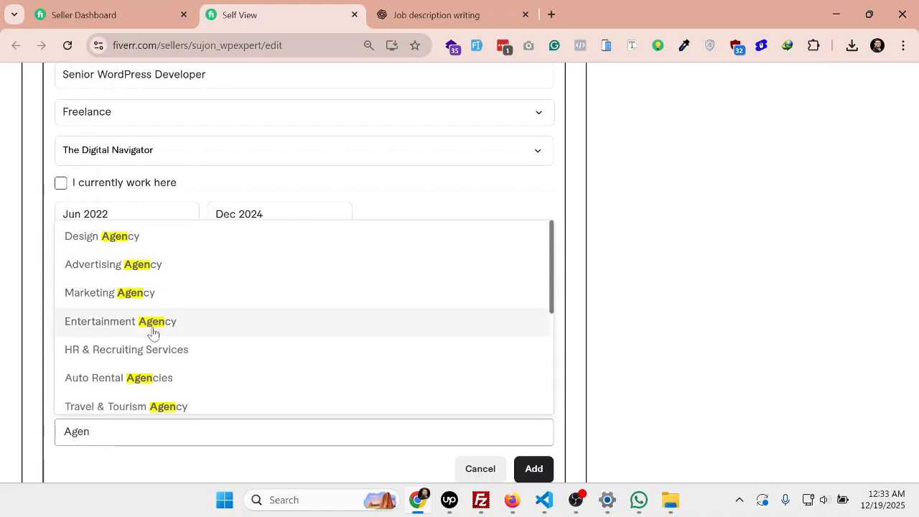
{"action": "scroll", "coordinate": [155, 338], "scroll_direction": "down", "scroll_amount": 2}
{"action": "scroll", "coordinate": [166, 368], "scroll_direction": "up", "scroll_amount": 2}
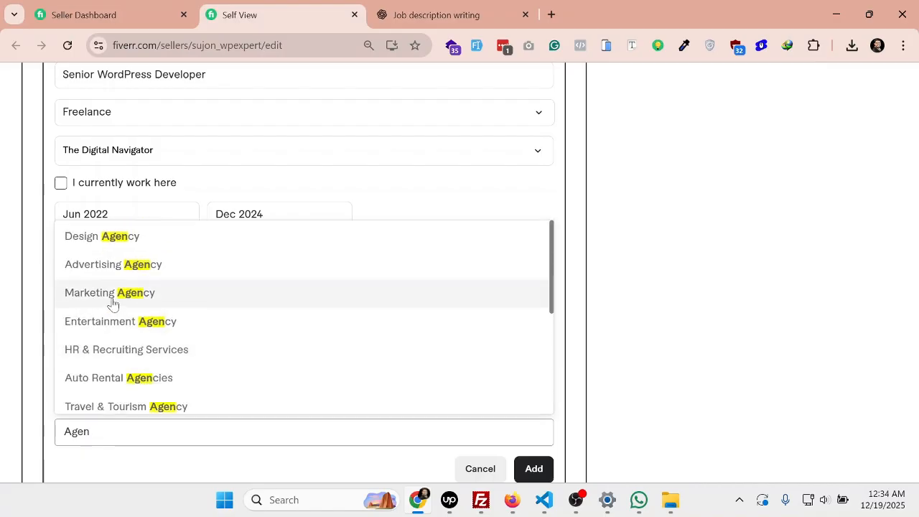
{"action": "left_click", "coordinate": [129, 237]}
- Add the completed Senior WordPress Developer entry to the work experience and save the changes
{"action": "scroll", "coordinate": [189, 404], "scroll_direction": "down", "scroll_amount": 2}
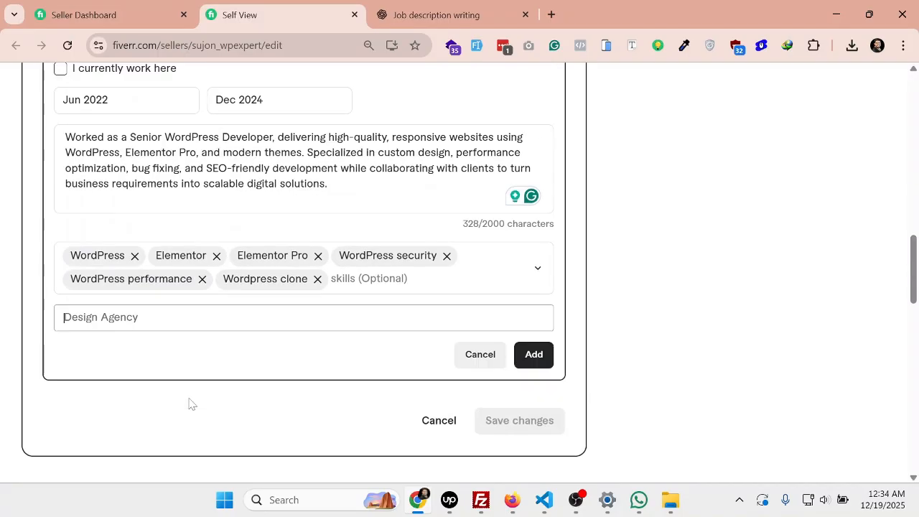
{"action": "left_click", "coordinate": [531, 329]}
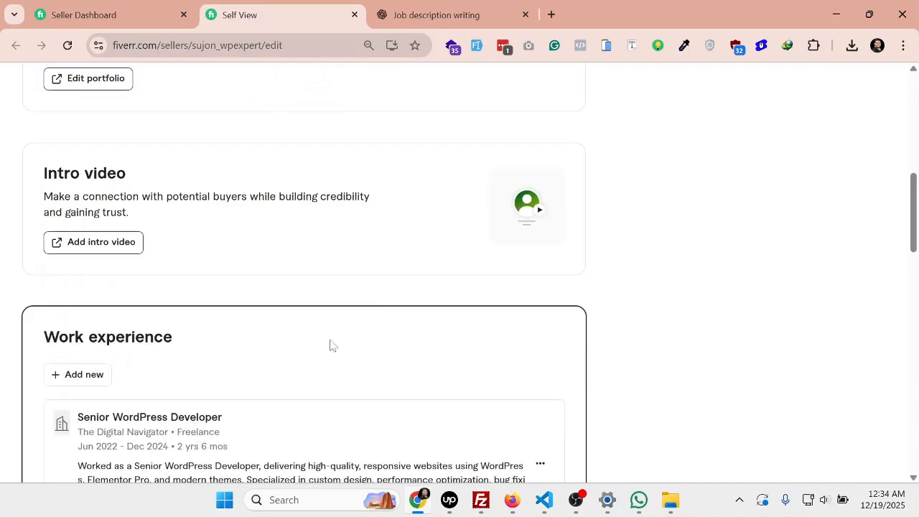
{"action": "scroll", "coordinate": [331, 345], "scroll_direction": "down", "scroll_amount": 2}
{"action": "scroll", "coordinate": [330, 345], "scroll_direction": "down", "scroll_amount": 1}
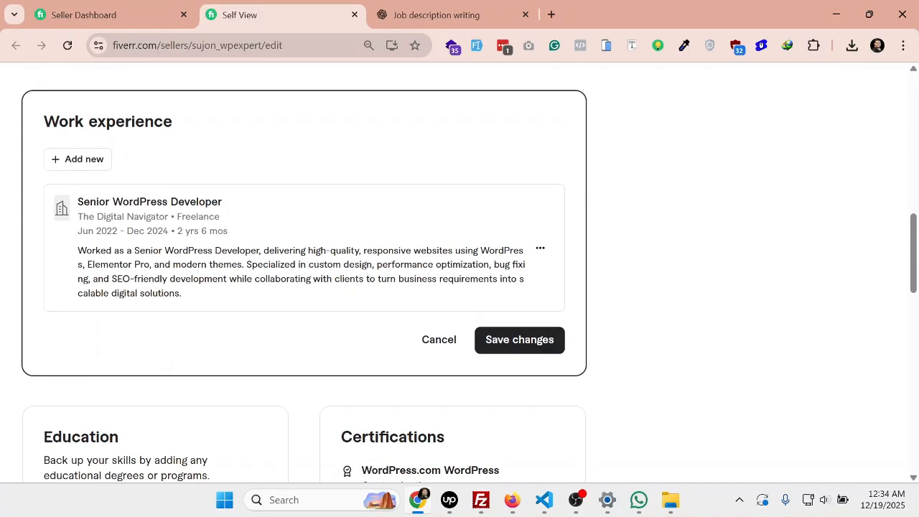
{"action": "left_click", "coordinate": [516, 341]}
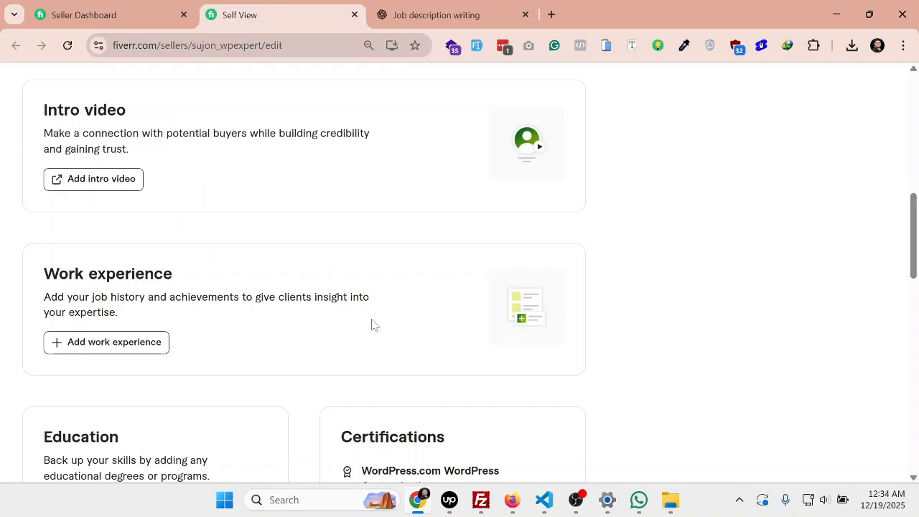
- Start a new education entry and set its country to Bangladesh
{"action": "scroll", "coordinate": [366, 283], "scroll_direction": "down", "scroll_amount": 4}
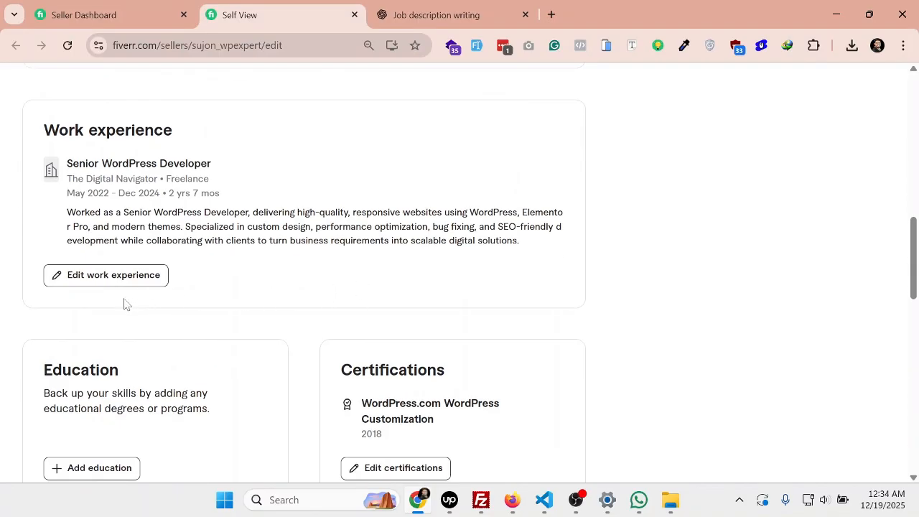
{"action": "scroll", "coordinate": [129, 294], "scroll_direction": "down", "scroll_amount": 1}
{"action": "left_click", "coordinate": [124, 406]}
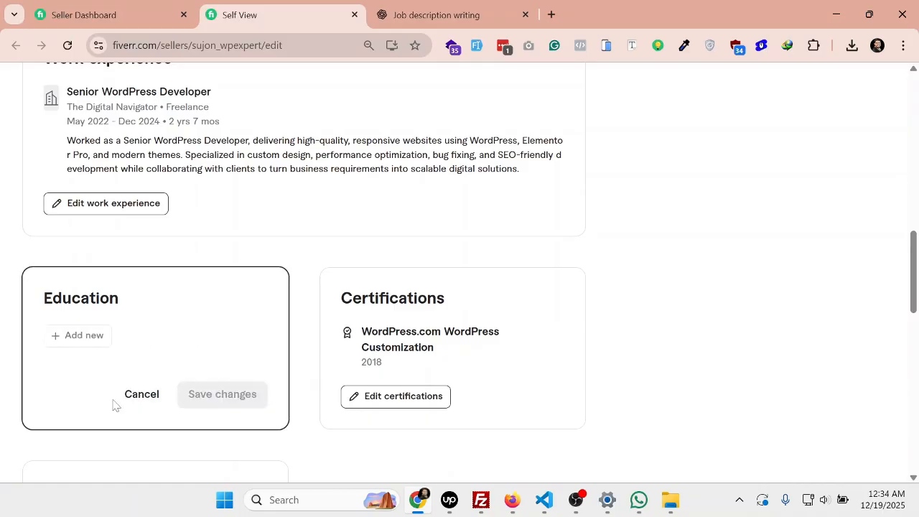
{"action": "scroll", "coordinate": [208, 345], "scroll_direction": "down", "scroll_amount": 3}
{"action": "scroll", "coordinate": [203, 277], "scroll_direction": "down", "scroll_amount": 2}
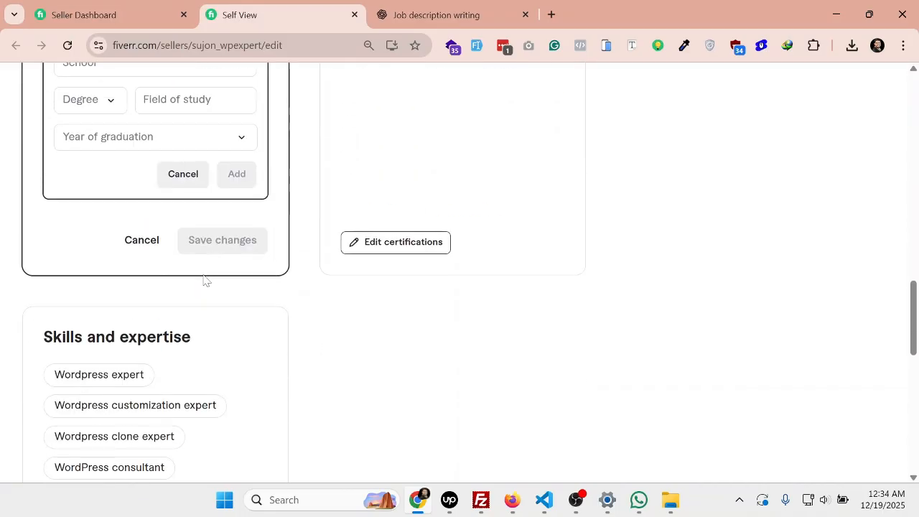
{"action": "scroll", "coordinate": [215, 276], "scroll_direction": "up", "scroll_amount": 2}
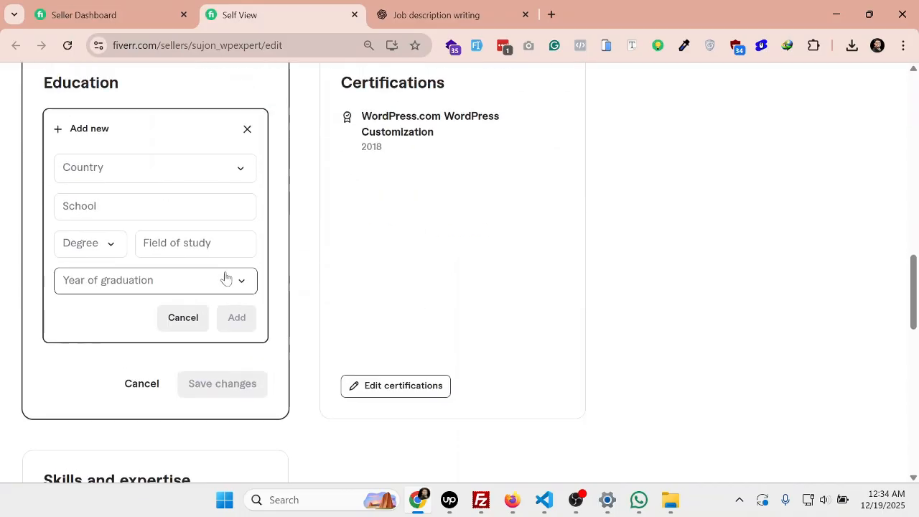
{"action": "left_click", "coordinate": [117, 170]}
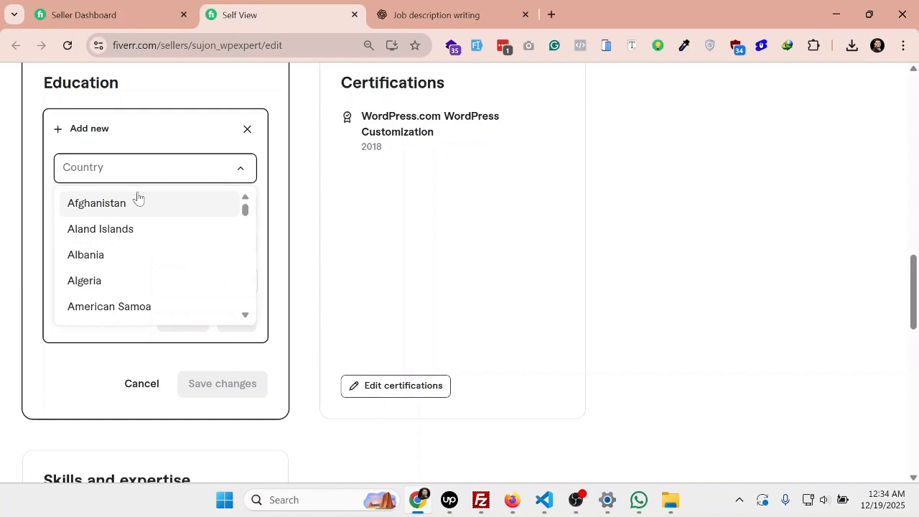
{"action": "scroll", "coordinate": [132, 221], "scroll_direction": "down", "scroll_amount": 5}
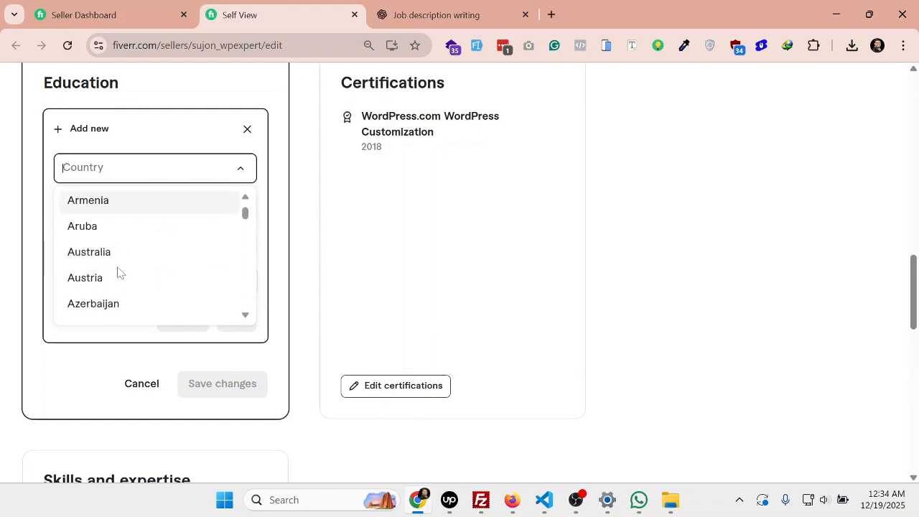
{"action": "scroll", "coordinate": [121, 258], "scroll_direction": "down", "scroll_amount": 1}
{"action": "left_click", "coordinate": [119, 240]}
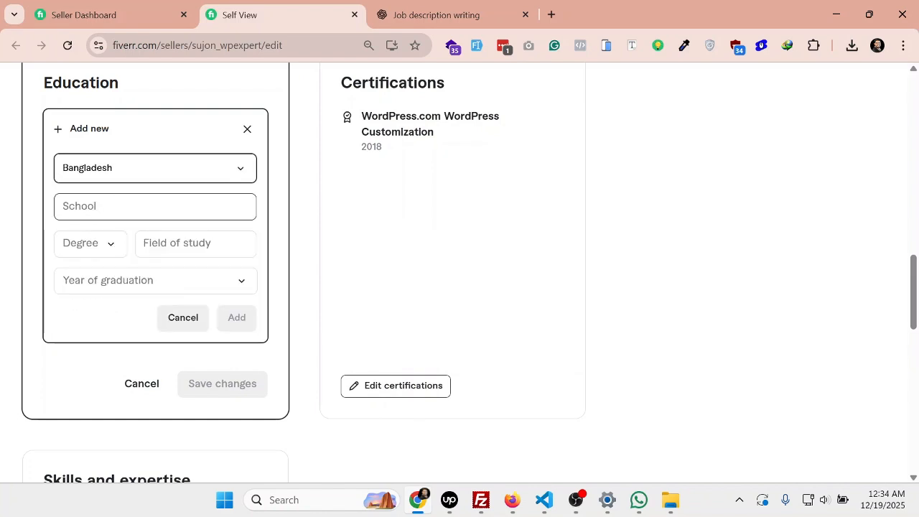
- Enter City University as the school and choose B.Sc. as the degree
{"action": "type", "text": "City "}
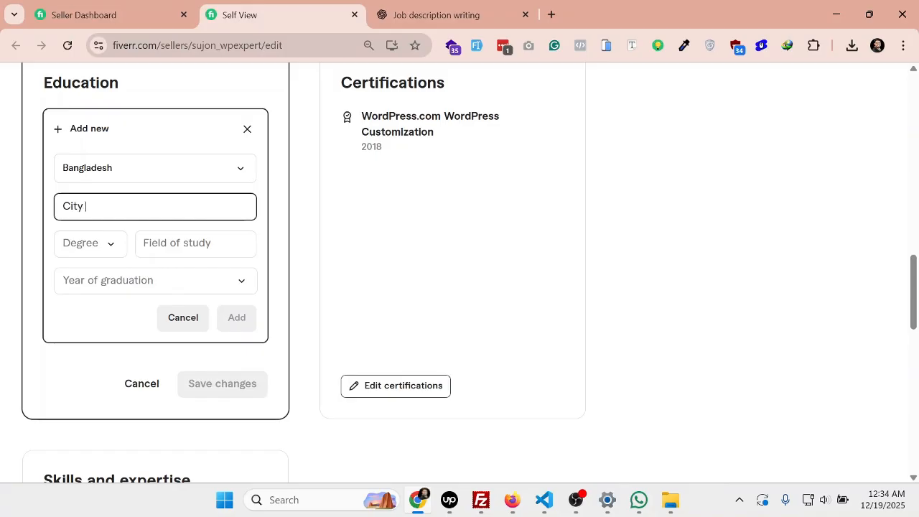
{"action": "type", "text": "University"}
{"action": "left_click", "coordinate": [111, 250]}
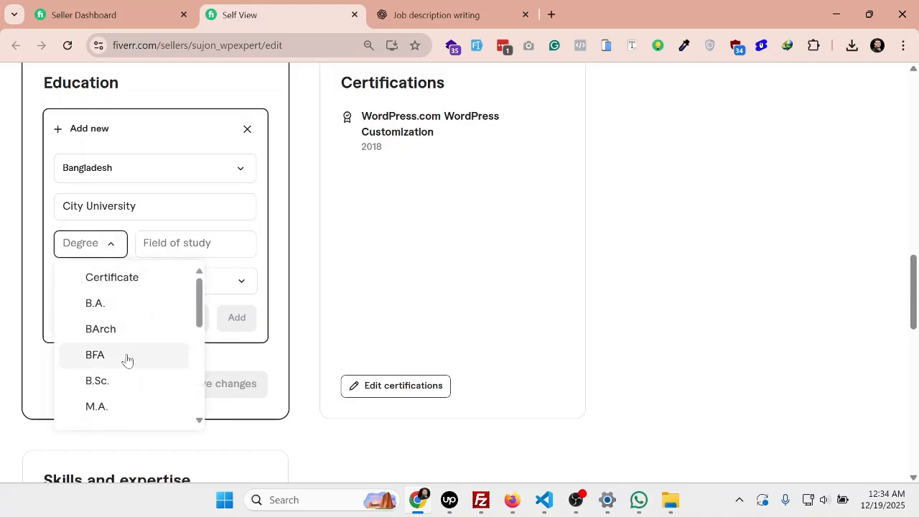
{"action": "left_click", "coordinate": [116, 381]}
- Enter Computer Science & Engineering as the education entry's field of study
{"action": "left_click", "coordinate": [172, 244]}
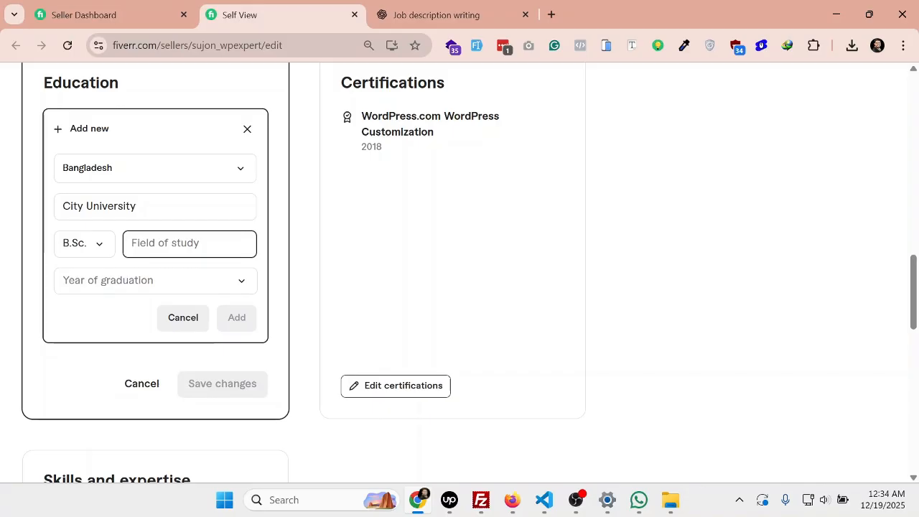
{"action": "type", "text": "Computer Science"}
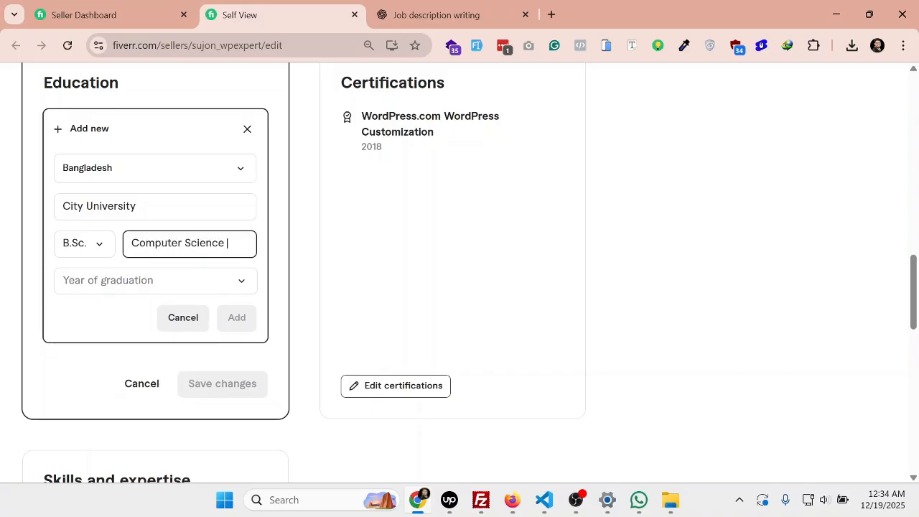
{"action": "type", "text": " 7"}
{"action": "key", "text": "BackSpace"}
{"action": "type", "text": "& en"}
{"action": "key", "text": "BackSpace"}
{"action": "type", "text": "n"}
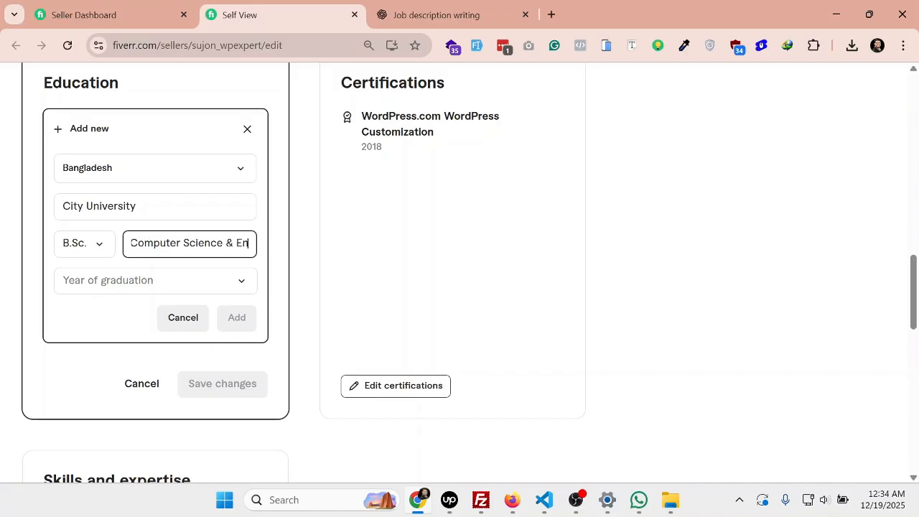
{"action": "type", "text": "gineering"}
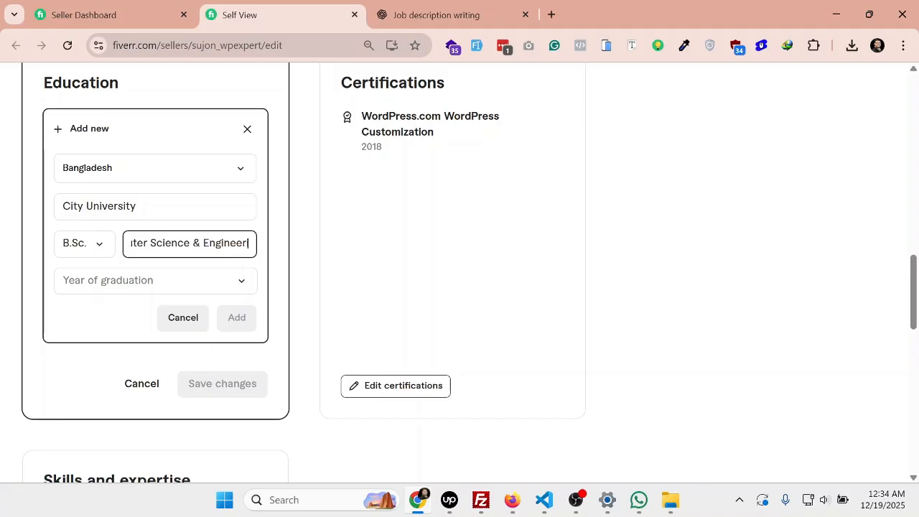
- Set the year of graduation to 2022, then add the education entry and save the changes
{"action": "left_click", "coordinate": [148, 280]}
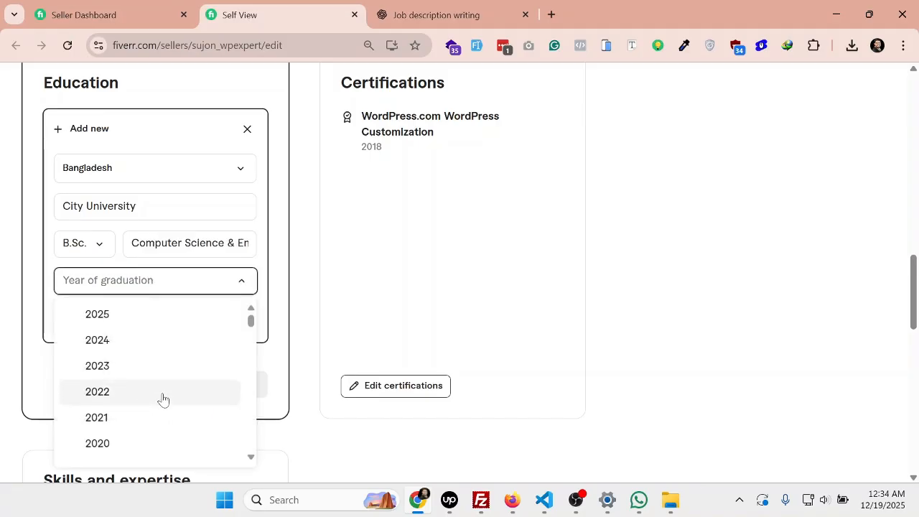
{"action": "left_click", "coordinate": [163, 393]}
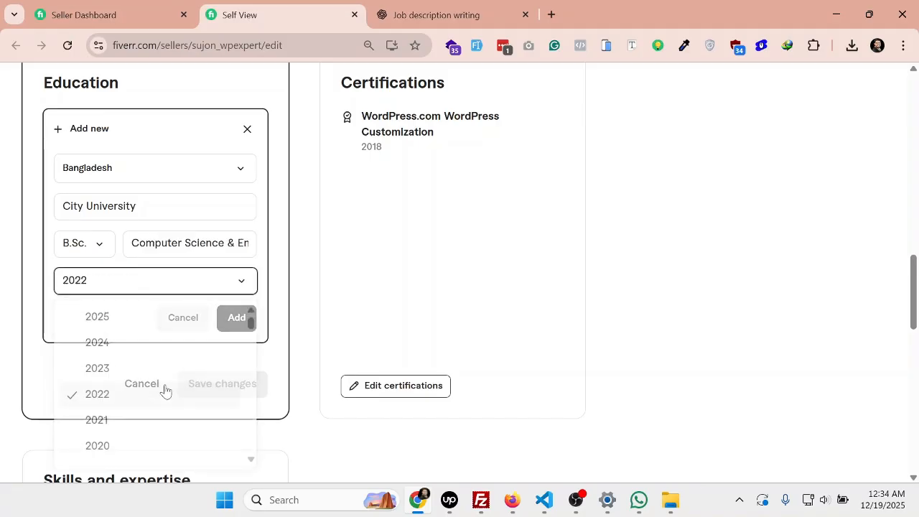
{"action": "left_click", "coordinate": [237, 318]}
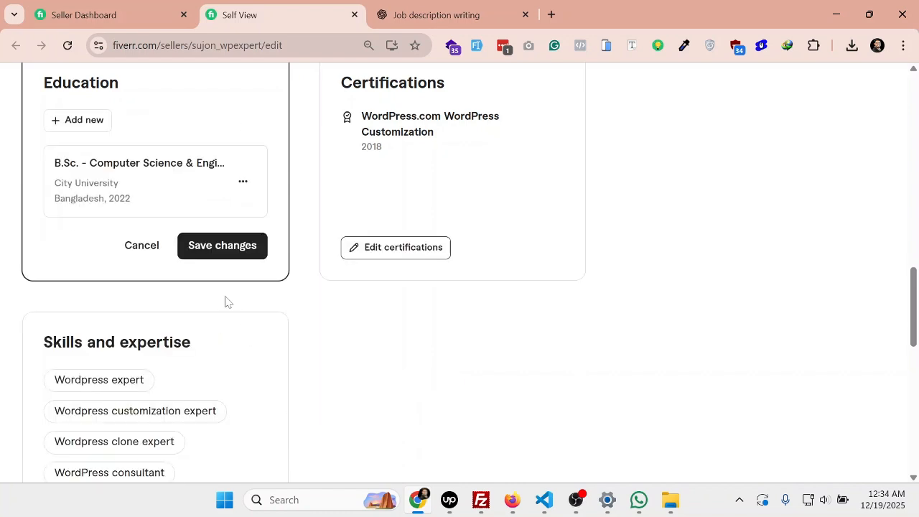
{"action": "left_click", "coordinate": [209, 256]}
- Start a new certification entry and name it Advance WordPress Development
{"action": "scroll", "coordinate": [310, 335], "scroll_direction": "up", "scroll_amount": 1}
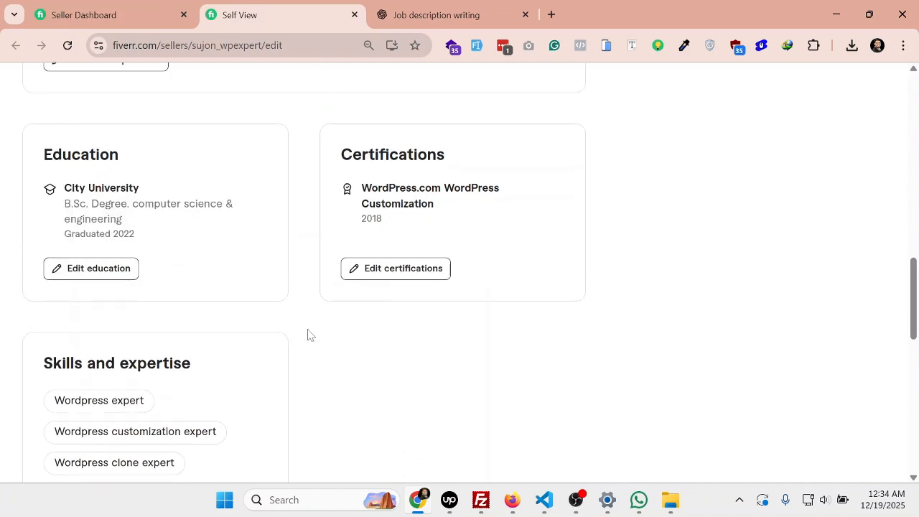
{"action": "left_click_drag", "start_coordinate": [328, 167], "coordinate": [445, 158]}
{"action": "left_click", "coordinate": [427, 276]}
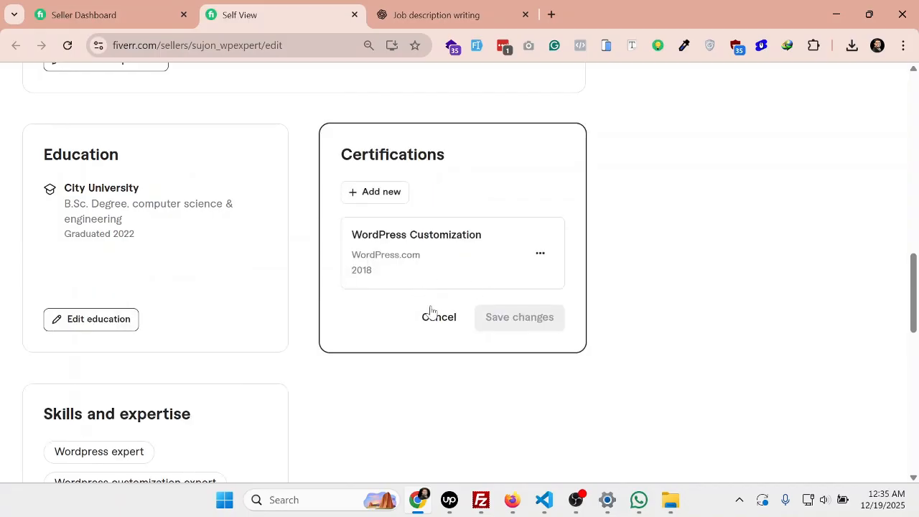
{"action": "left_click", "coordinate": [381, 192]}
{"action": "type", "text": "W"}
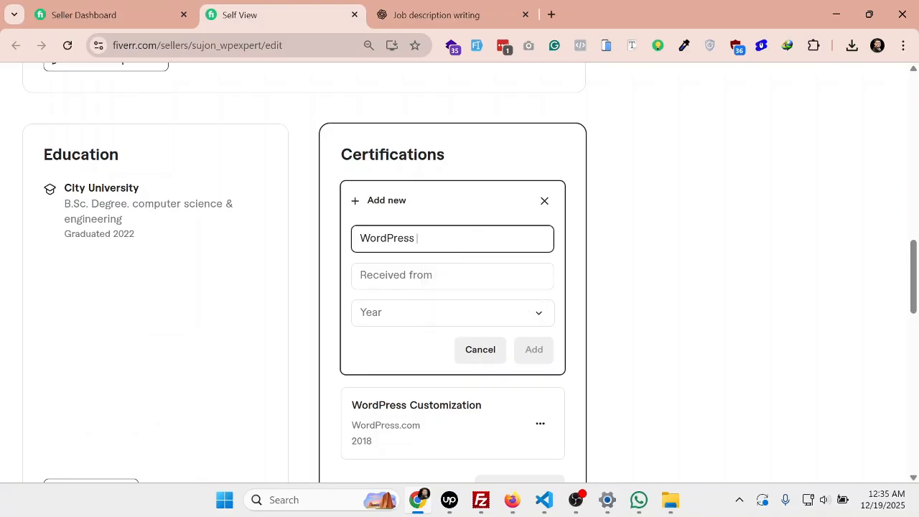
{"action": "type", "text": "ordPre"}
{"action": "key", "text": "ctrl+a"}
{"action": "key", "text": "BackSpace"}
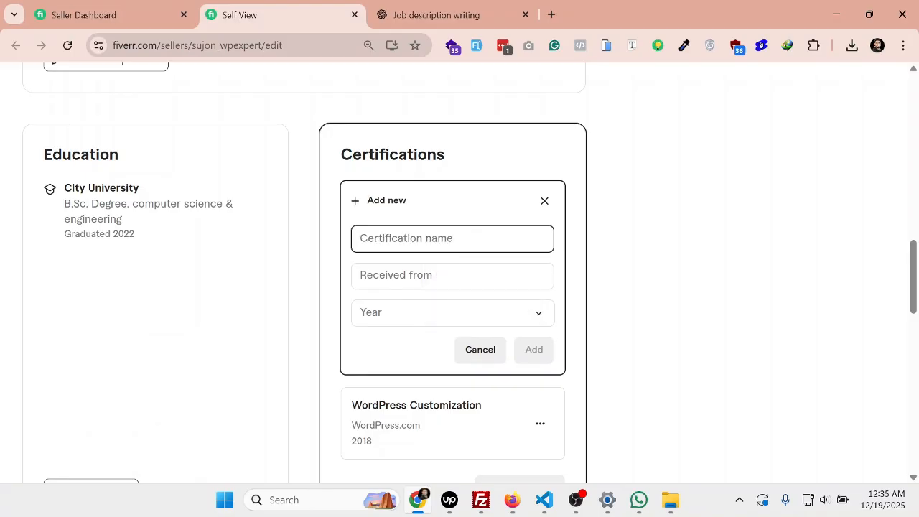
{"action": "type", "text": "Advance WordPress Development"}
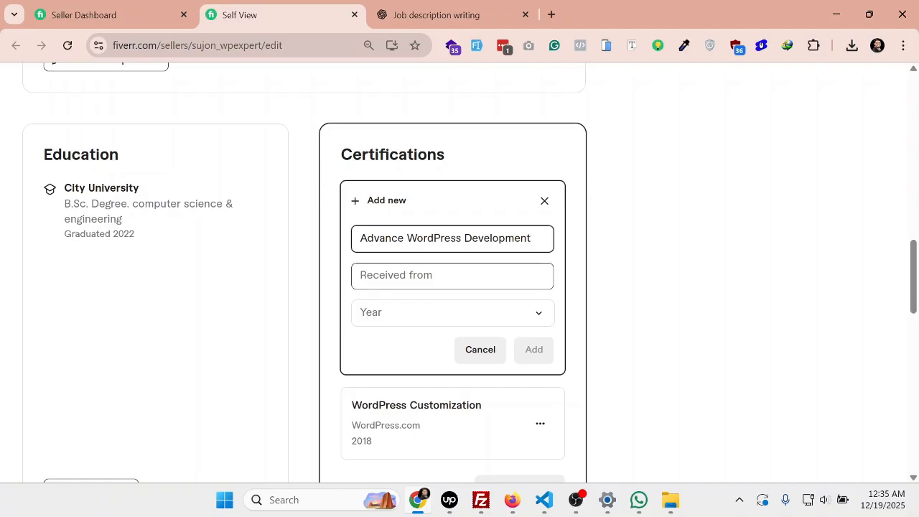
- Enter Udemy as the certification's issuer, choose 2019 as the year, and add the entry
{"action": "left_click", "coordinate": [452, 276]}
{"action": "type", "text": "Udemy"}
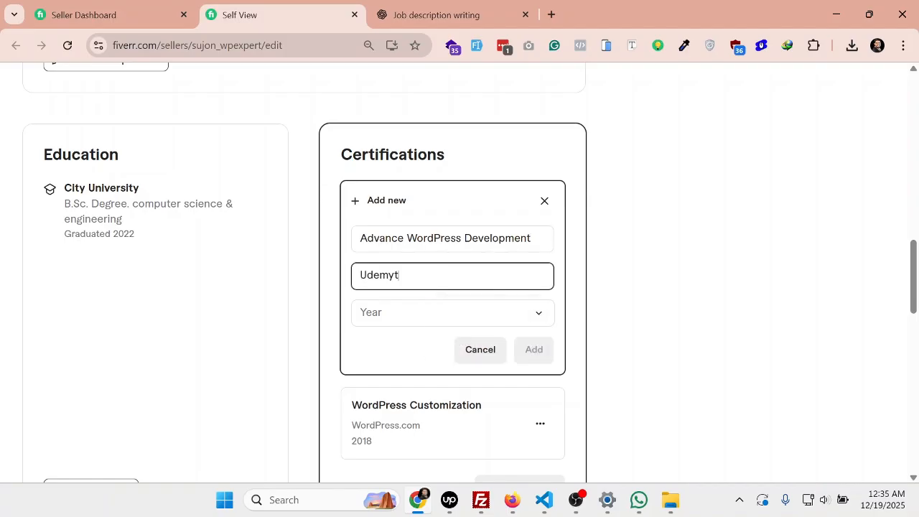
{"action": "left_click", "coordinate": [421, 316]}
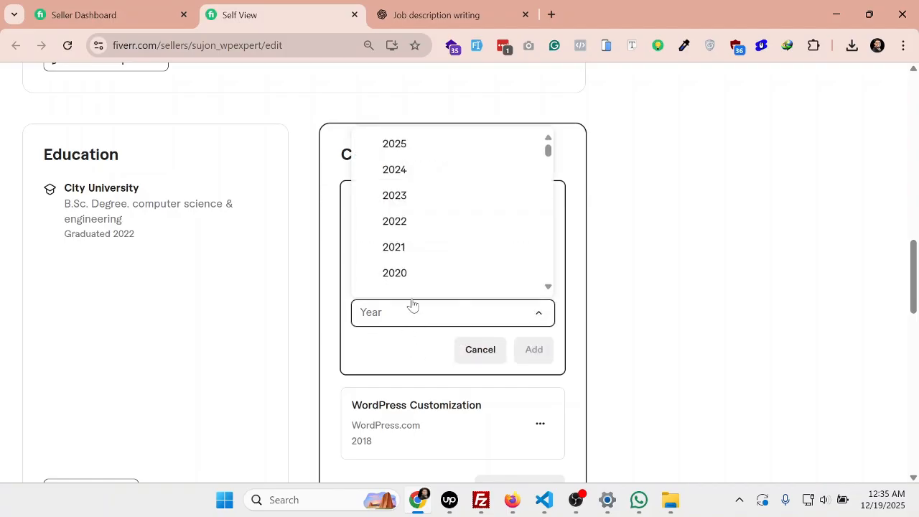
{"action": "scroll", "coordinate": [411, 266], "scroll_direction": "down", "scroll_amount": 1}
{"action": "left_click", "coordinate": [410, 280]}
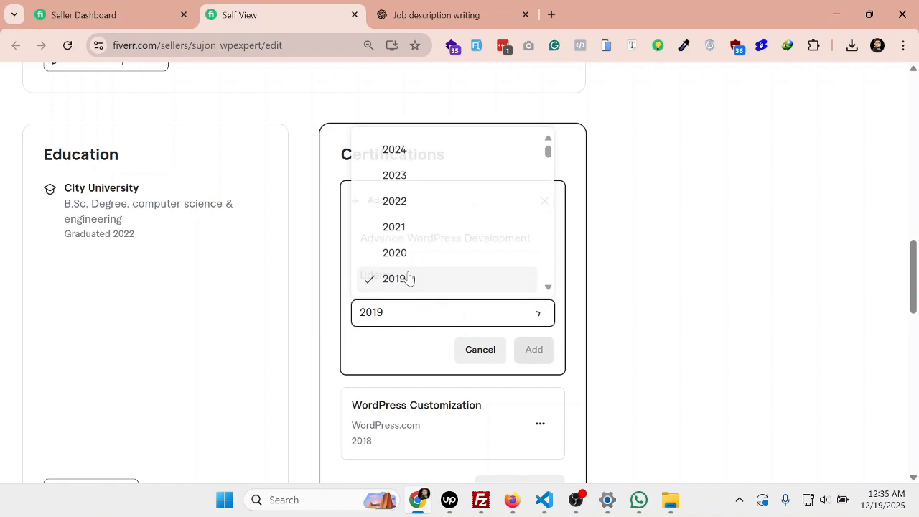
{"action": "left_click", "coordinate": [528, 354]}
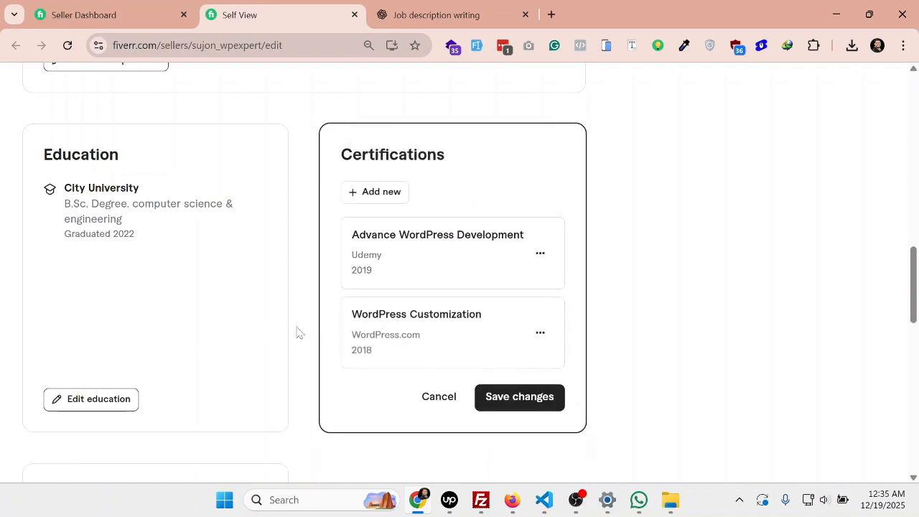
- Change the Advance WordPress Development certification's issuer to Udemy.com and save the certification changes
{"action": "scroll", "coordinate": [158, 379], "scroll_direction": "down", "scroll_amount": 1}
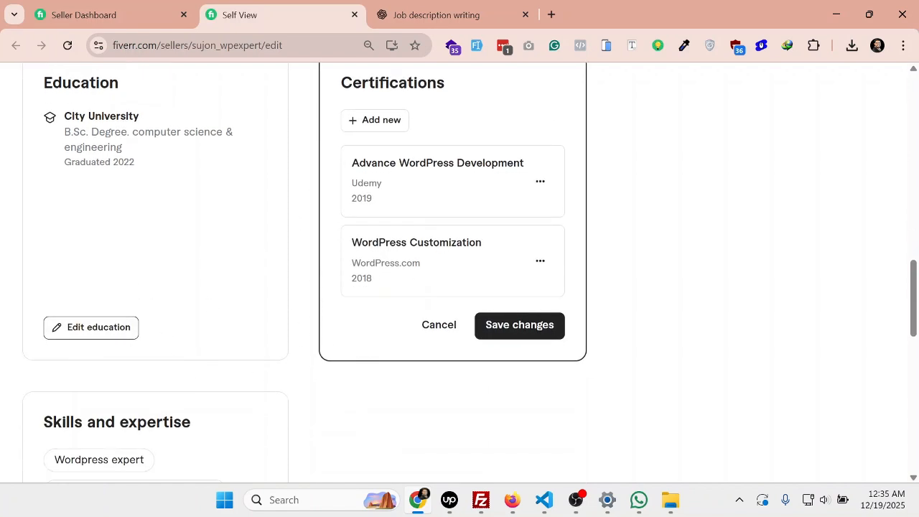
{"action": "left_click", "coordinate": [538, 183]}
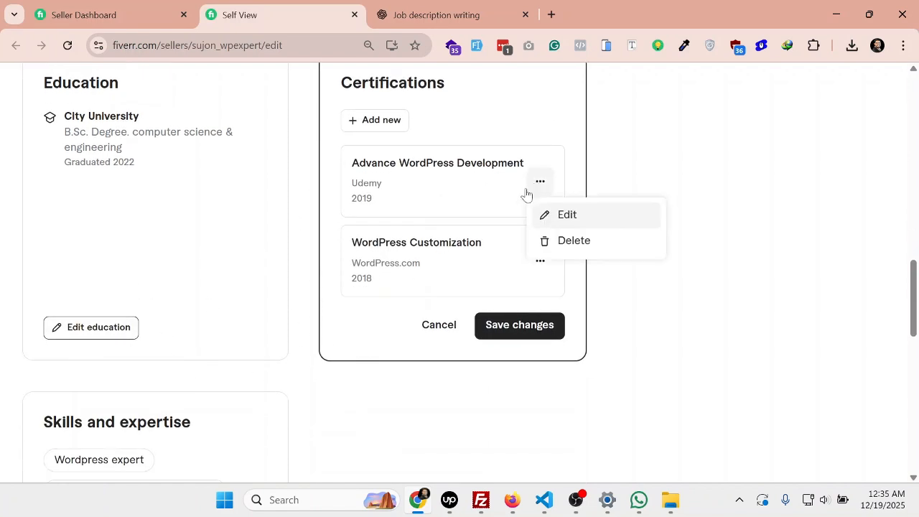
{"action": "left_click", "coordinate": [610, 214]}
{"action": "left_click", "coordinate": [395, 206]}
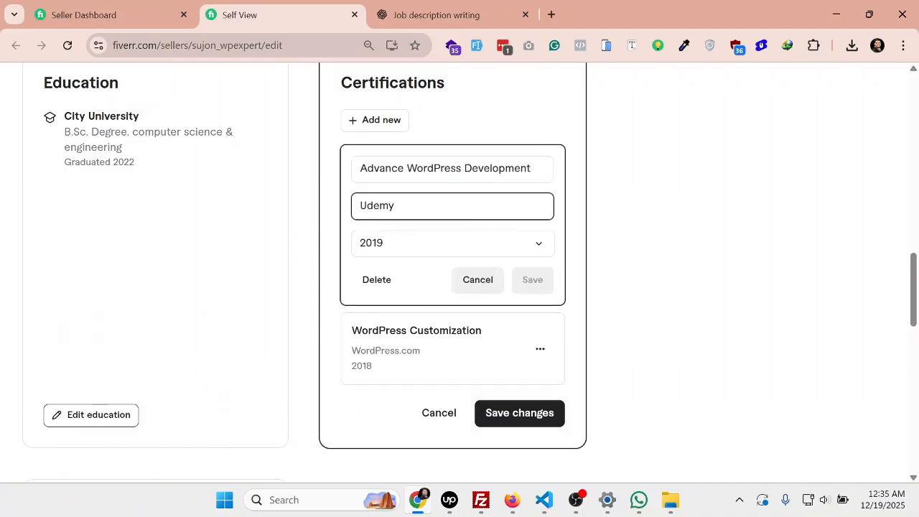
{"action": "type", "text": ".com"}
{"action": "left_click", "coordinate": [538, 278]}
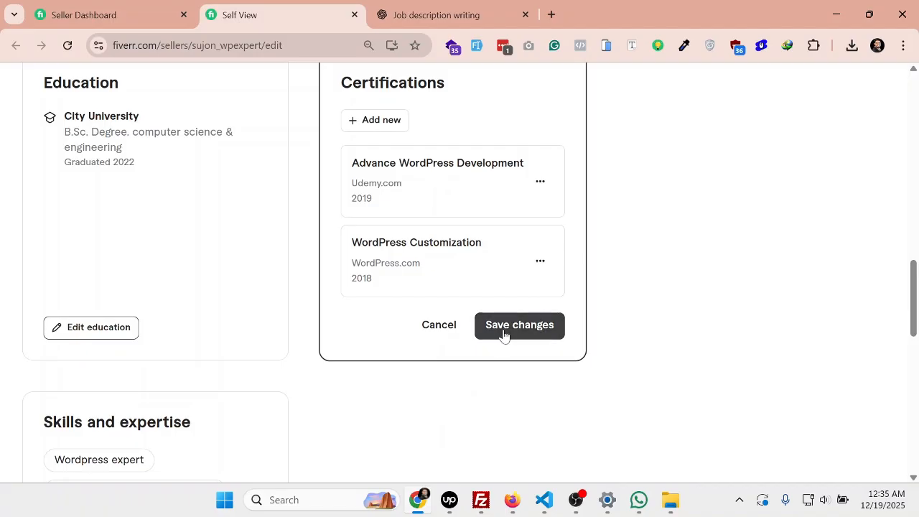
{"action": "left_click", "coordinate": [503, 332]}
- Open the Skills and expertise section of the profile for editing
{"action": "scroll", "coordinate": [105, 308], "scroll_direction": "down", "scroll_amount": 2}
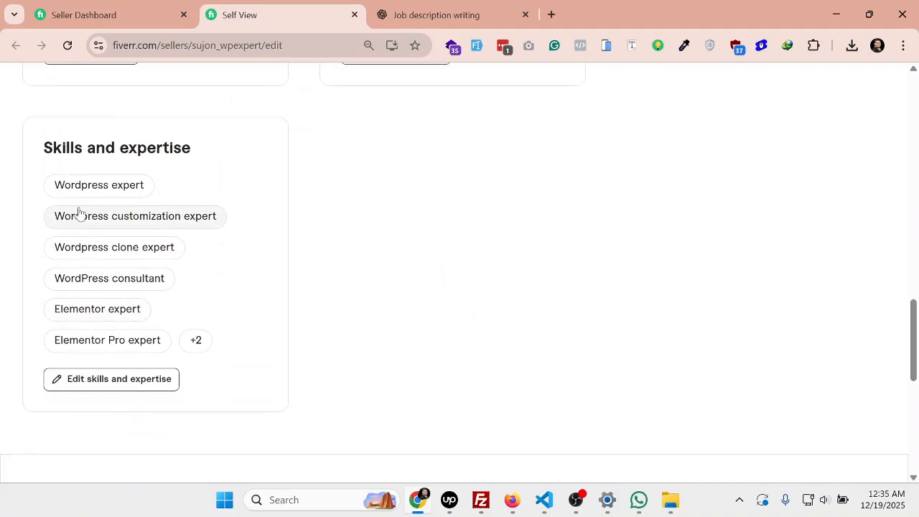
{"action": "scroll", "coordinate": [72, 302], "scroll_direction": "down", "scroll_amount": 3}
{"action": "scroll", "coordinate": [84, 270], "scroll_direction": "up", "scroll_amount": 3}
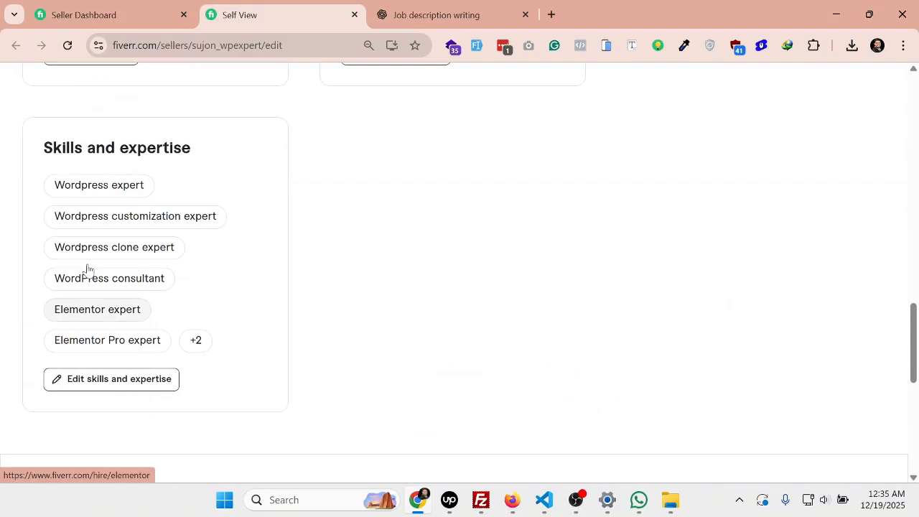
{"action": "left_click", "coordinate": [117, 379]}
- Look through the listed skills and their experience levels in the Skills and expertise section
{"action": "scroll", "coordinate": [207, 324], "scroll_direction": "down", "scroll_amount": 4}
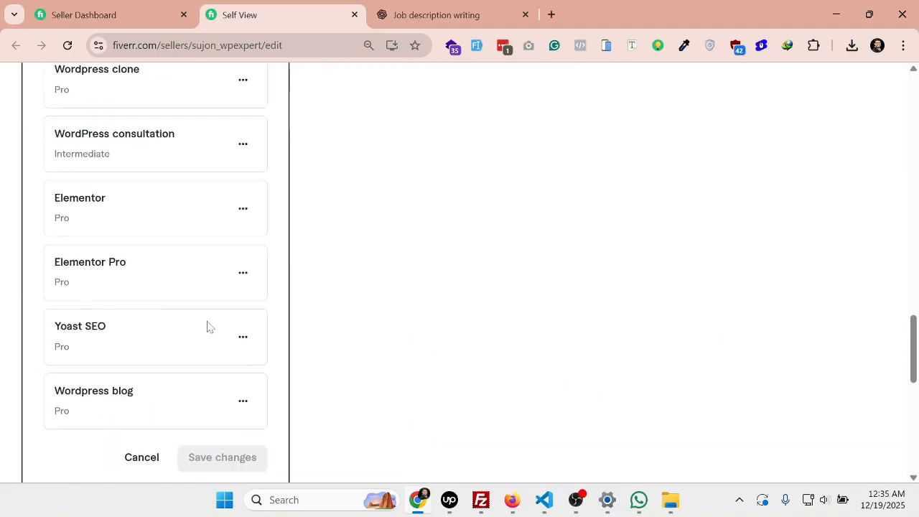
{"action": "scroll", "coordinate": [213, 323], "scroll_direction": "down", "scroll_amount": 3}
{"action": "scroll", "coordinate": [212, 318], "scroll_direction": "up", "scroll_amount": 3}
{"action": "scroll", "coordinate": [213, 319], "scroll_direction": "up", "scroll_amount": 4}
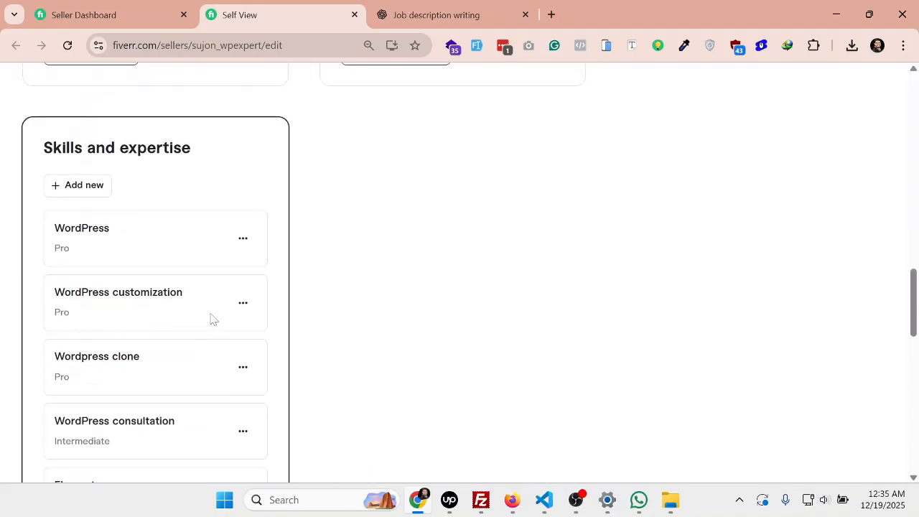
{"action": "scroll", "coordinate": [91, 256], "scroll_direction": "up", "scroll_amount": 1}
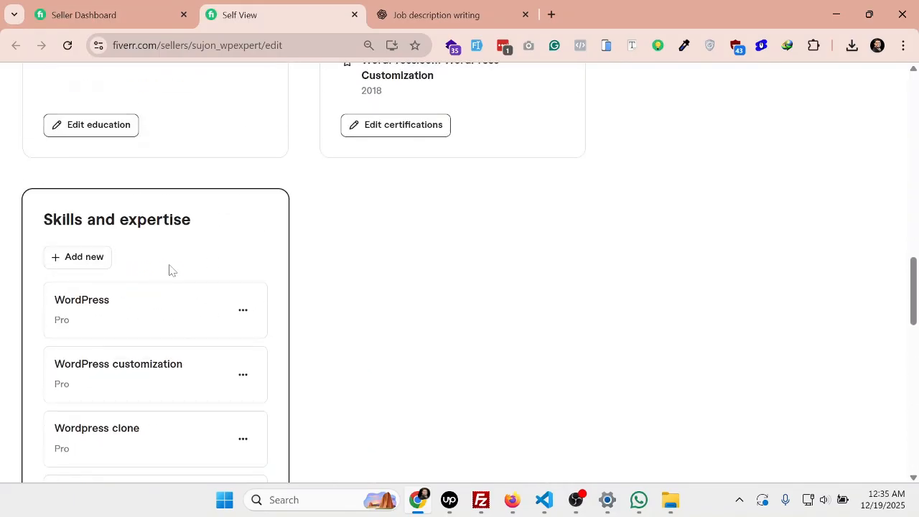
{"action": "scroll", "coordinate": [141, 374], "scroll_direction": "down", "scroll_amount": 3}
{"action": "scroll", "coordinate": [143, 374], "scroll_direction": "down", "scroll_amount": 2}
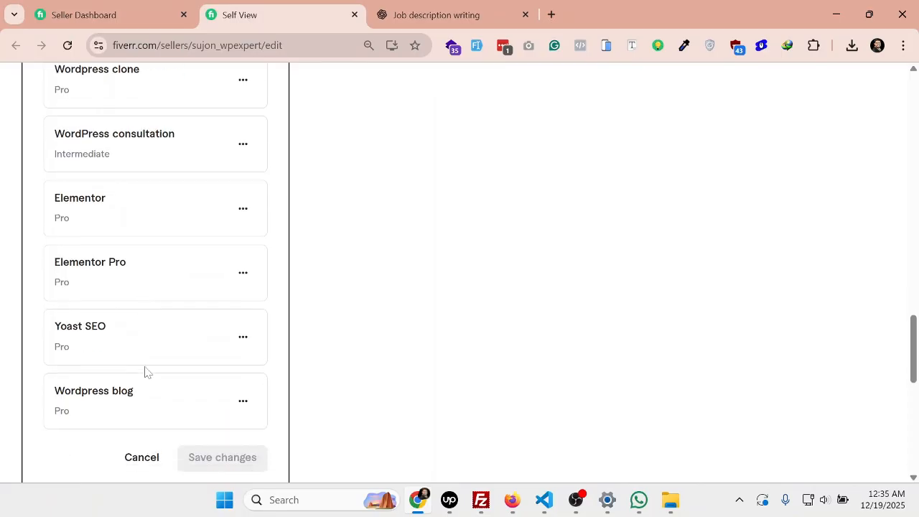
{"action": "scroll", "coordinate": [156, 373], "scroll_direction": "up", "scroll_amount": 5}
- Start a new skill entry and search for Html
{"action": "left_click", "coordinate": [87, 259]}
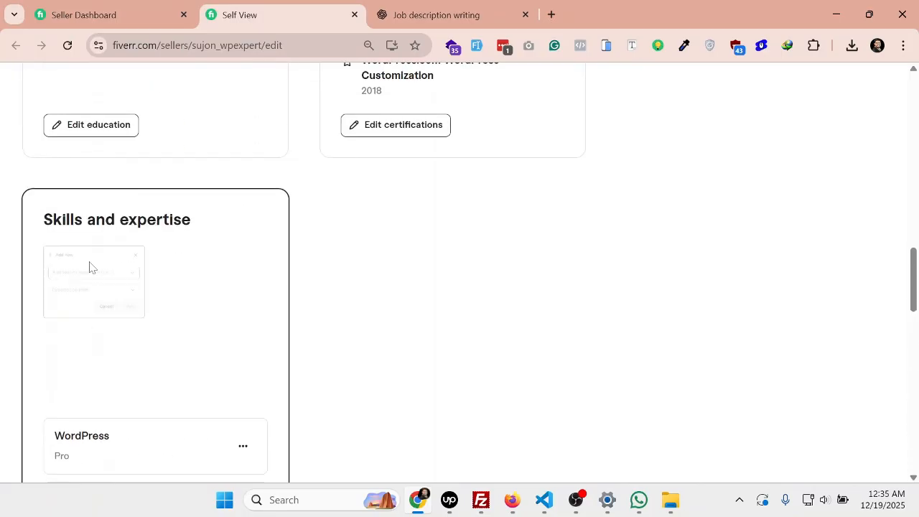
{"action": "left_click", "coordinate": [132, 311]}
{"action": "type", "text": "Html"}
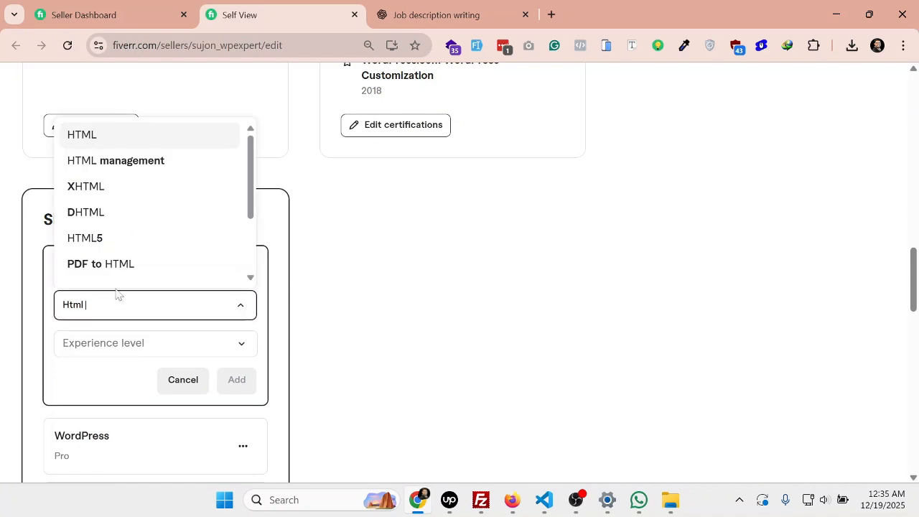
{"action": "type", "text": " css"}
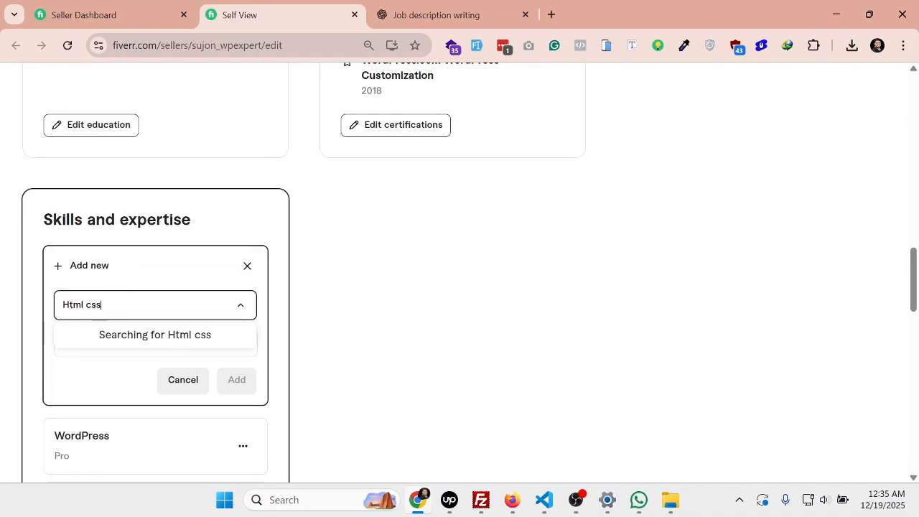
{"action": "key", "text": "BackSpace"}
{"action": "key", "text": "BackSpace"}
{"action": "key", "text": "BackSpace"}
{"action": "key", "text": "BackSpace"}
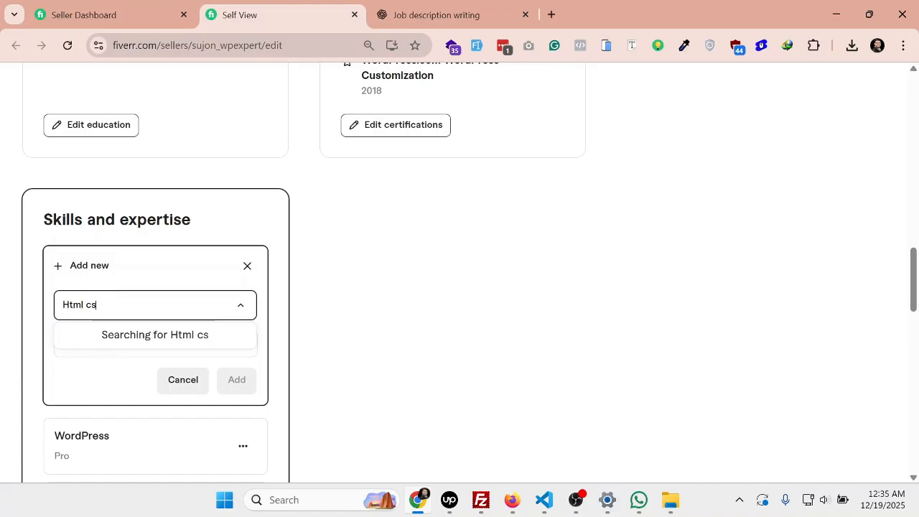
- Browse the suggested skills and choose HTML for the new skill entry
{"action": "key", "text": "Down"}
{"action": "key", "text": "Down"}
{"action": "key", "text": "Down"}
{"action": "key", "text": "Down"}
{"action": "key", "text": "Down"}
{"action": "key", "text": "Down"}
{"action": "scroll", "coordinate": [132, 213], "scroll_direction": "up", "scroll_amount": 5}
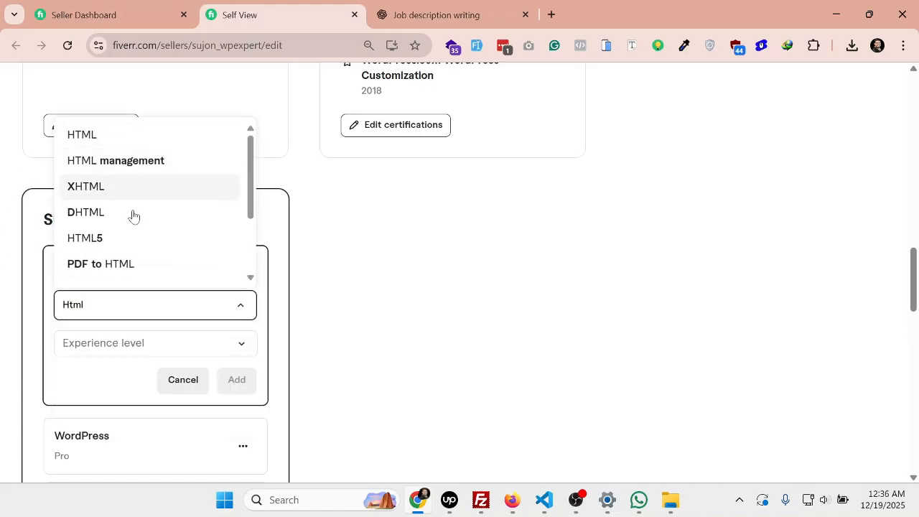
{"action": "left_click", "coordinate": [105, 354]}
- Add the HTML skill with the Pro experience level and save the skills changes
{"action": "scroll", "coordinate": [107, 355], "scroll_direction": "down", "scroll_amount": 2}
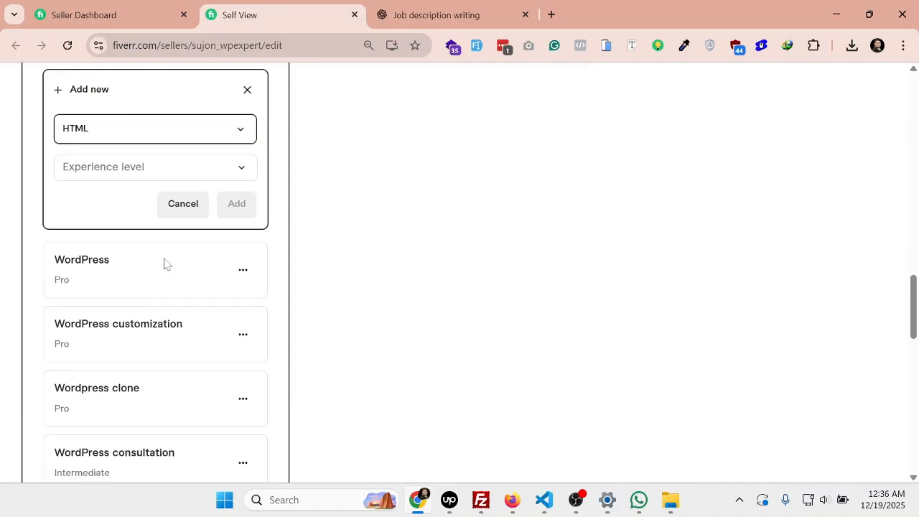
{"action": "left_click", "coordinate": [113, 173]}
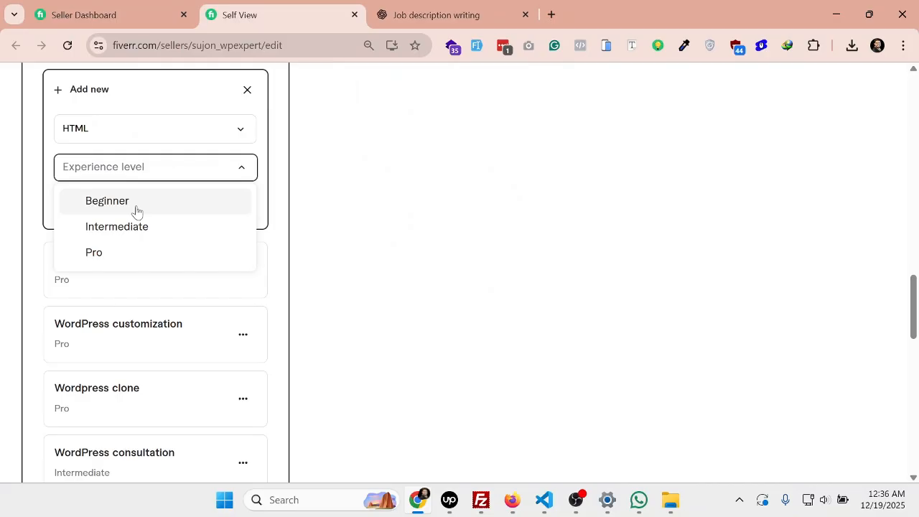
{"action": "left_click", "coordinate": [134, 253]}
{"action": "left_click", "coordinate": [237, 210]}
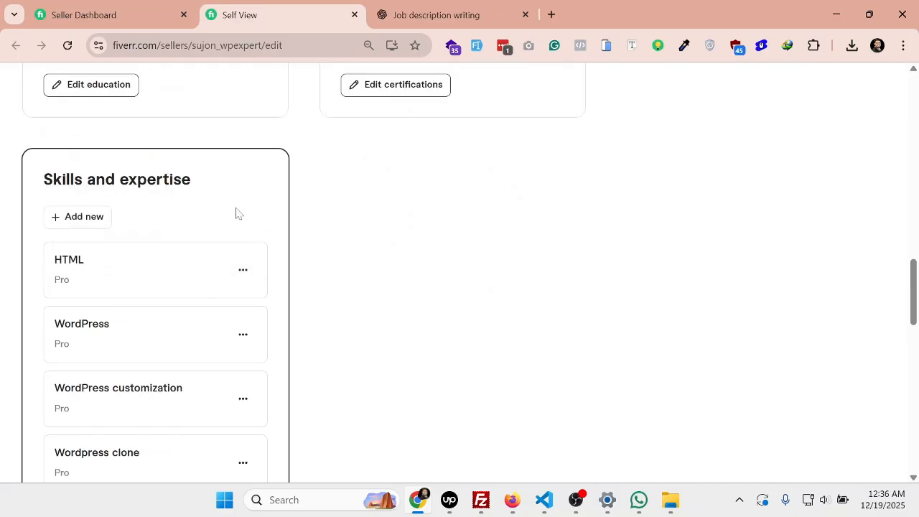
{"action": "scroll", "coordinate": [235, 215], "scroll_direction": "down", "scroll_amount": 10}
{"action": "left_click", "coordinate": [227, 199]}
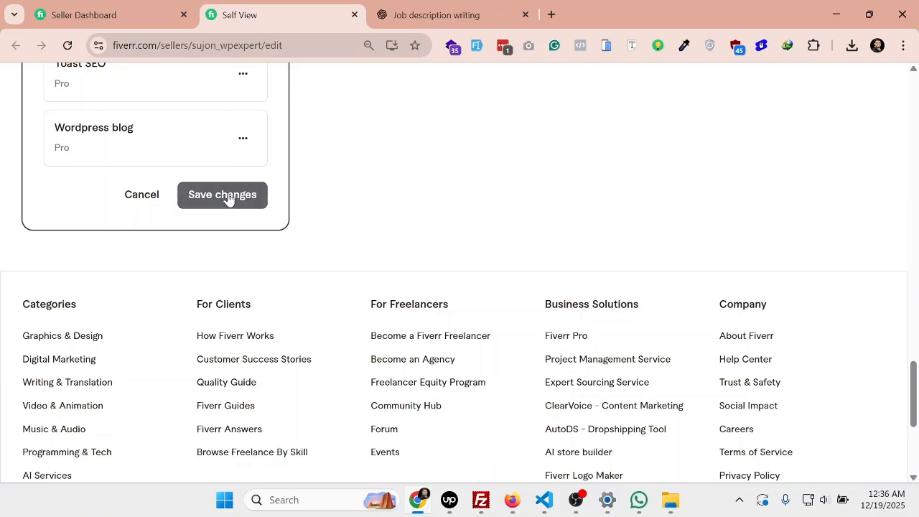
- Go to the hourly rate setup, set the rate to $8 per hour, and save it
{"action": "scroll", "coordinate": [308, 270], "scroll_direction": "up", "scroll_amount": 9}
{"action": "scroll", "coordinate": [309, 271], "scroll_direction": "up", "scroll_amount": 12}
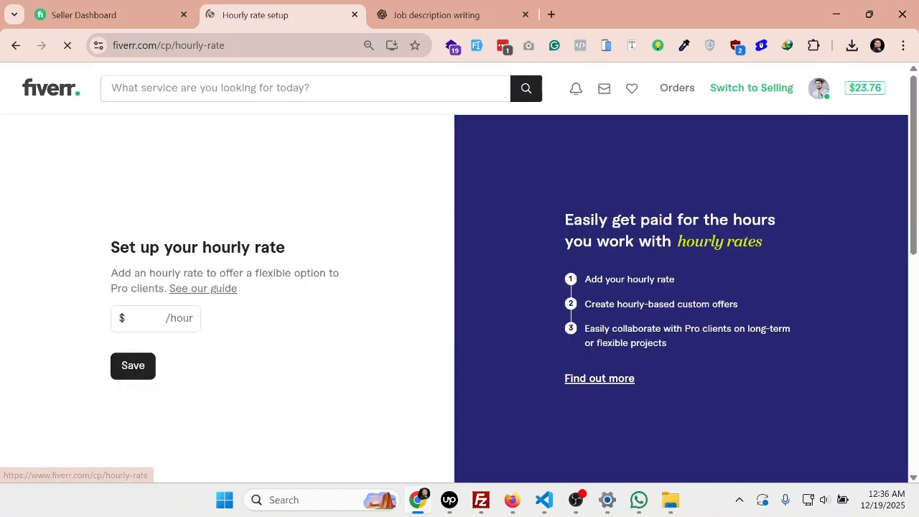
{"action": "left_click", "coordinate": [147, 319]}
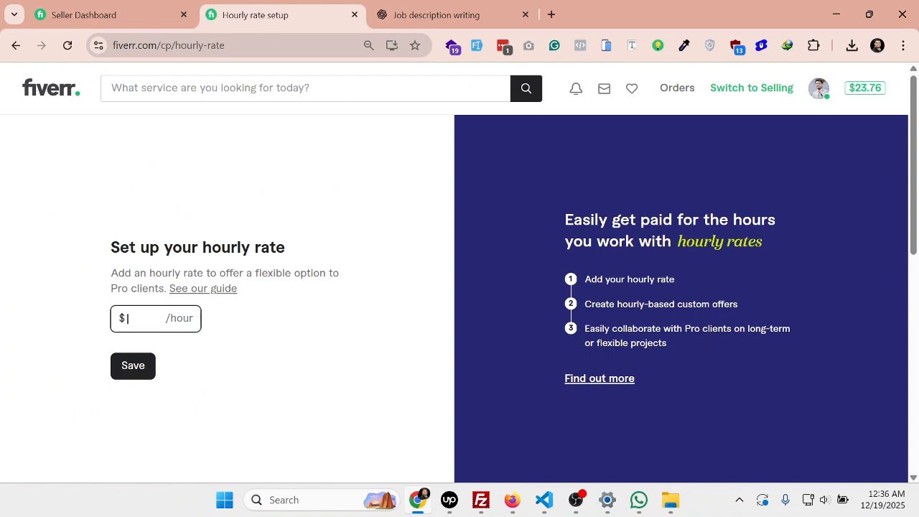
{"action": "left_click_drag", "start_coordinate": [110, 249], "coordinate": [290, 252]}
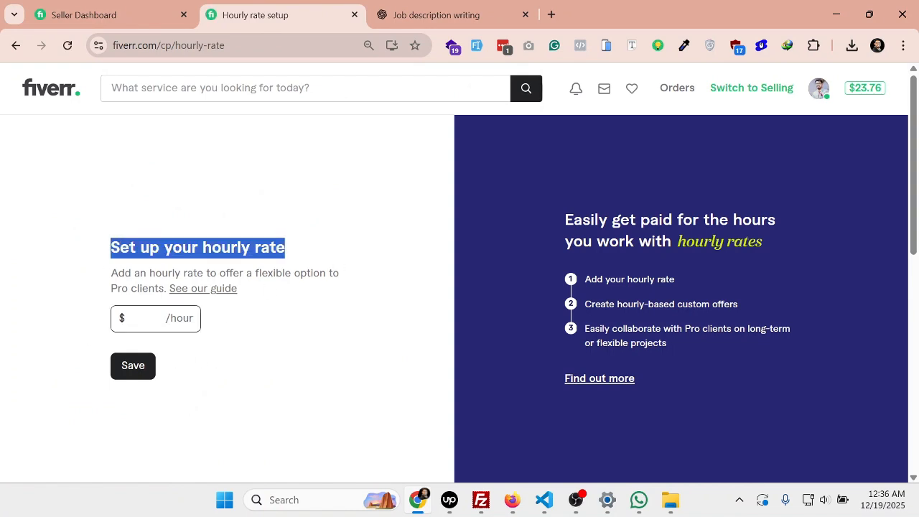
{"action": "left_click", "coordinate": [150, 319]}
{"action": "type", "text": "1"}
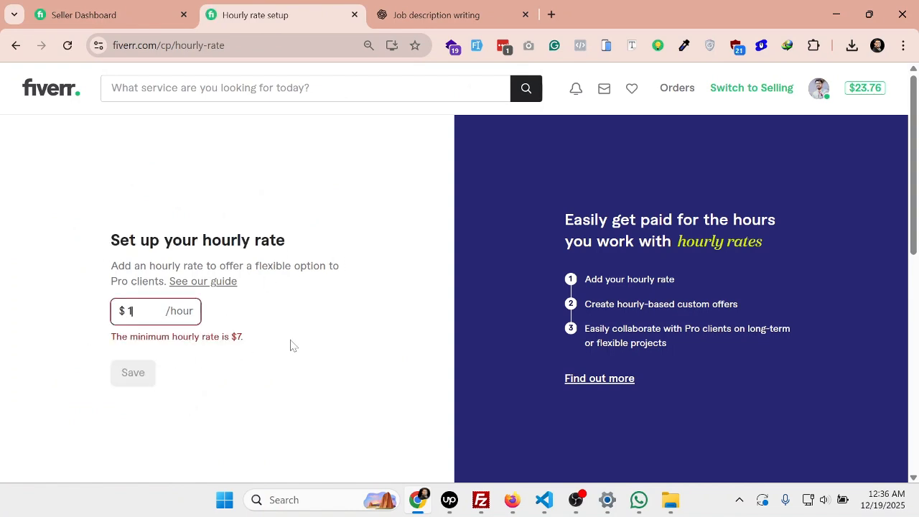
{"action": "key", "text": "BackSpace"}
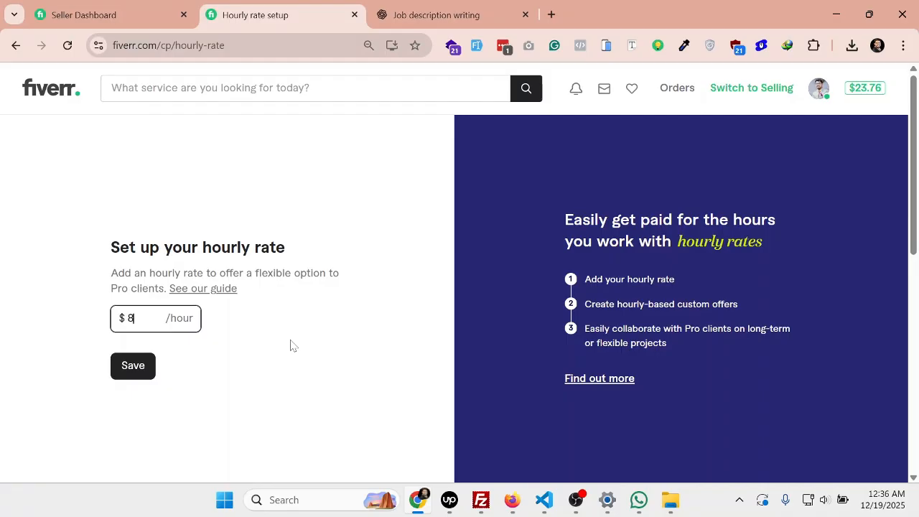
{"action": "left_click", "coordinate": [134, 368]}
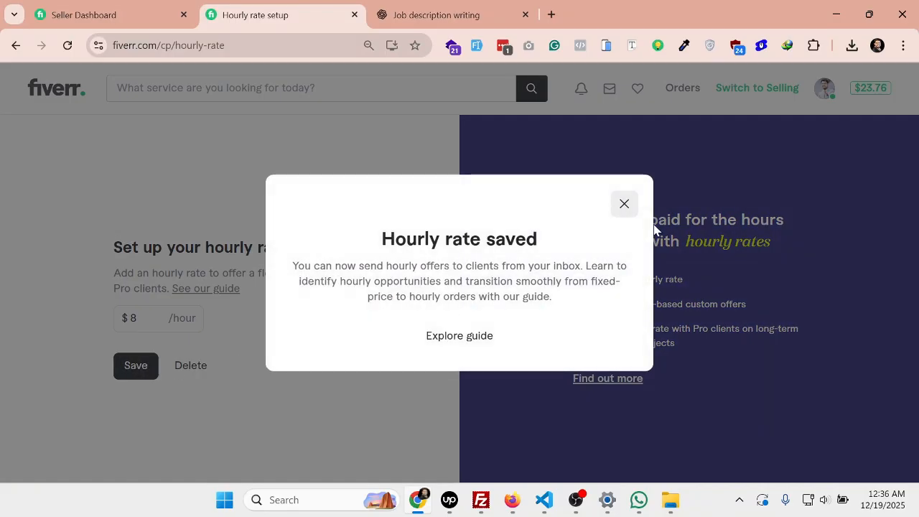
{"action": "left_click", "coordinate": [624, 203]}
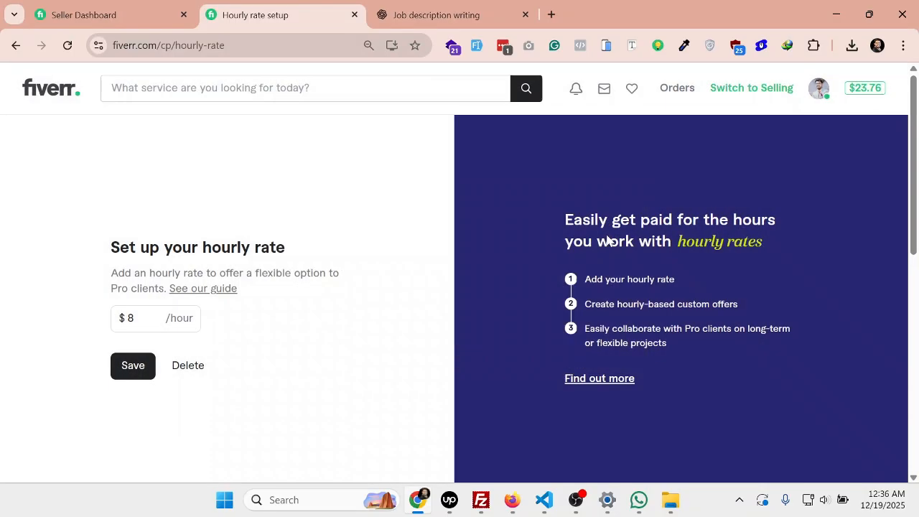
- Open the page with more information on hourly rates and look through how hourly projects work, the top-performing categories and the common questions
{"action": "left_click_drag", "start_coordinate": [555, 209], "coordinate": [773, 340]}
{"action": "left_click", "coordinate": [719, 374]}
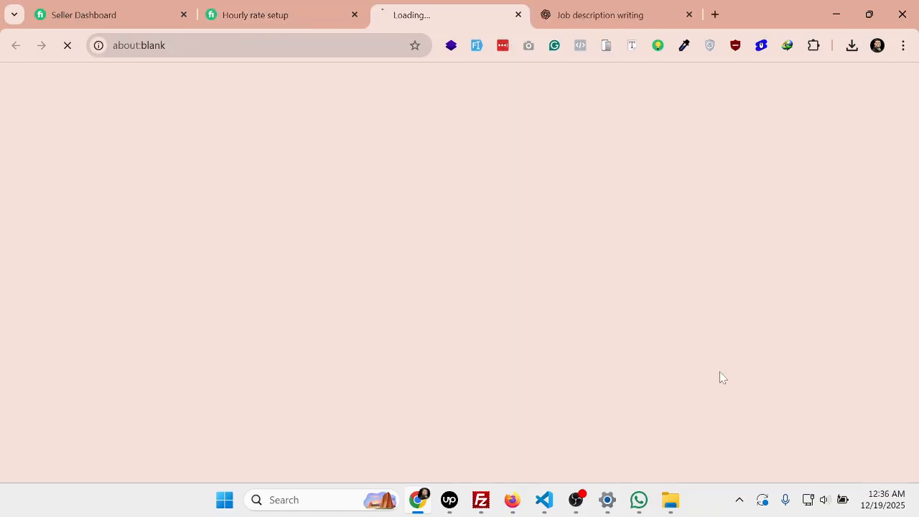
{"action": "left_click", "coordinate": [294, 11]}
{"action": "scroll", "coordinate": [557, 297], "scroll_direction": "down", "scroll_amount": 3}
{"action": "left_click", "coordinate": [382, 14]}
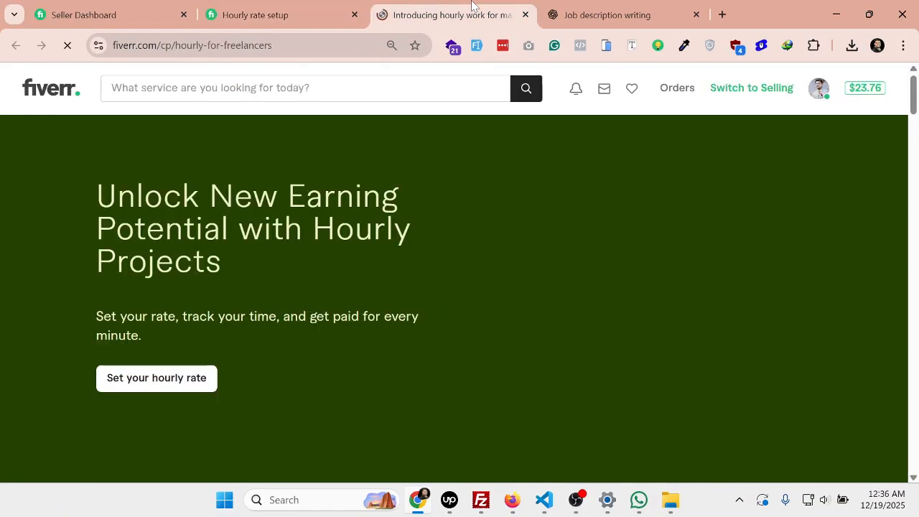
{"action": "scroll", "coordinate": [377, 188], "scroll_direction": "down", "scroll_amount": 15}
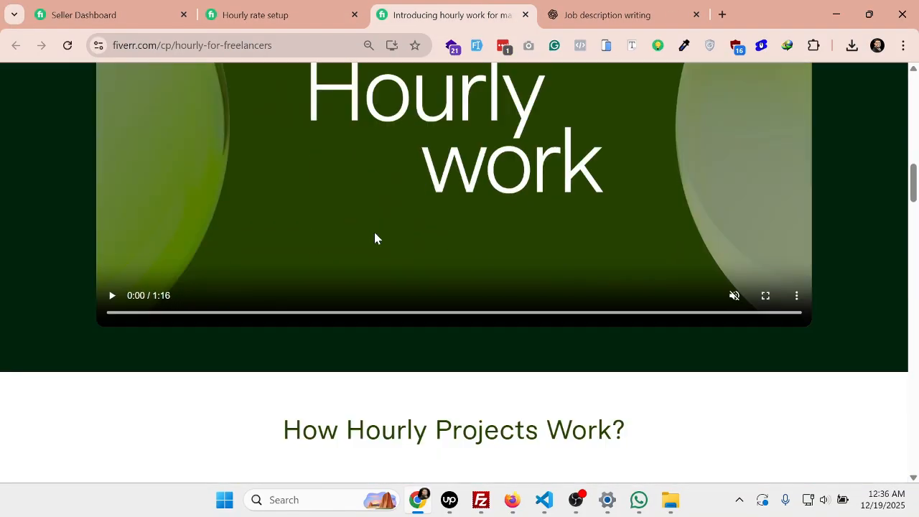
{"action": "scroll", "coordinate": [375, 237], "scroll_direction": "down", "scroll_amount": 8}
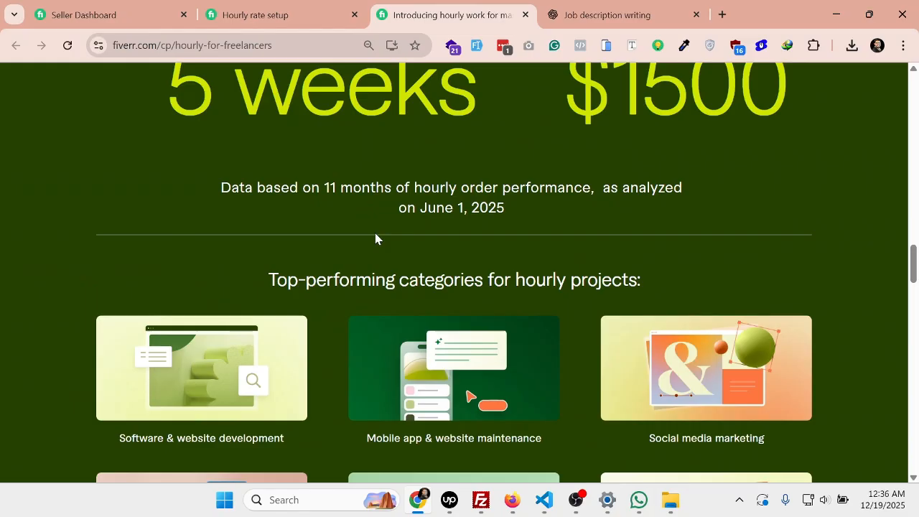
{"action": "scroll", "coordinate": [380, 242], "scroll_direction": "down", "scroll_amount": 4}
{"action": "scroll", "coordinate": [384, 249], "scroll_direction": "down", "scroll_amount": 15}
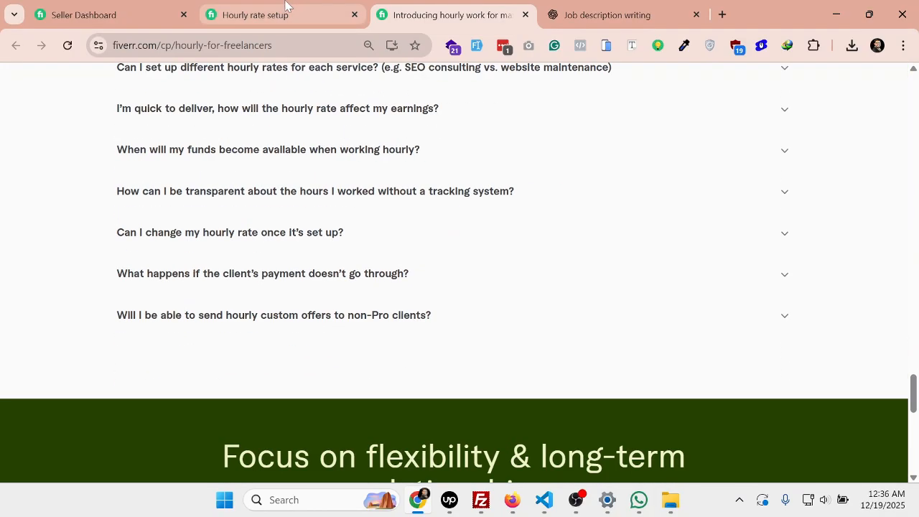
- Bookmark the hourly work information page in the FIVERR folder and close it, returning to the hourly rate setup
{"action": "left_click", "coordinate": [288, 7]}
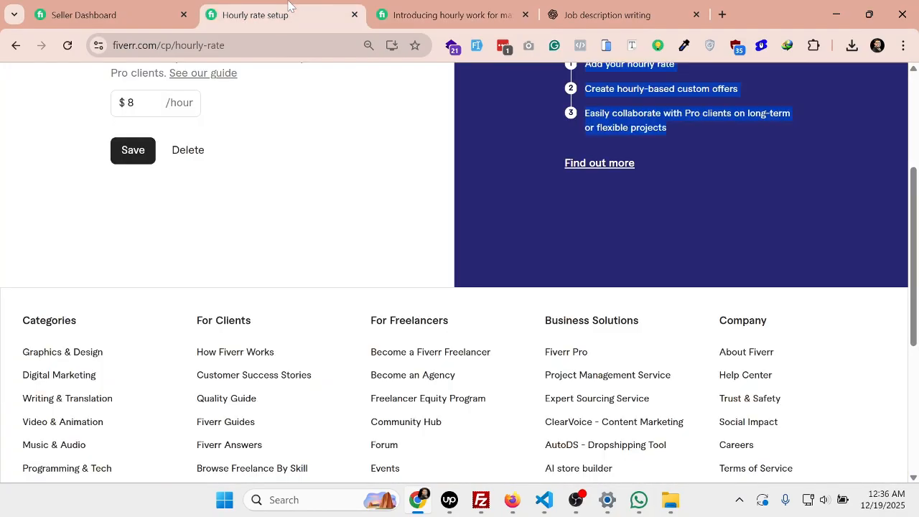
{"action": "left_click", "coordinate": [431, 6]}
{"action": "left_click", "coordinate": [416, 45]}
{"action": "left_click", "coordinate": [330, 195]}
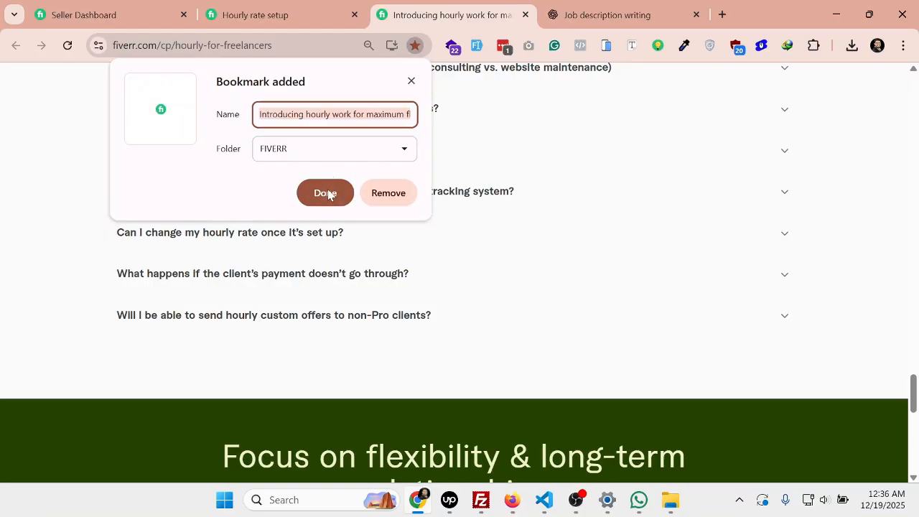
{"action": "left_click", "coordinate": [291, 6]}
{"action": "scroll", "coordinate": [281, 270], "scroll_direction": "up", "scroll_amount": 3}
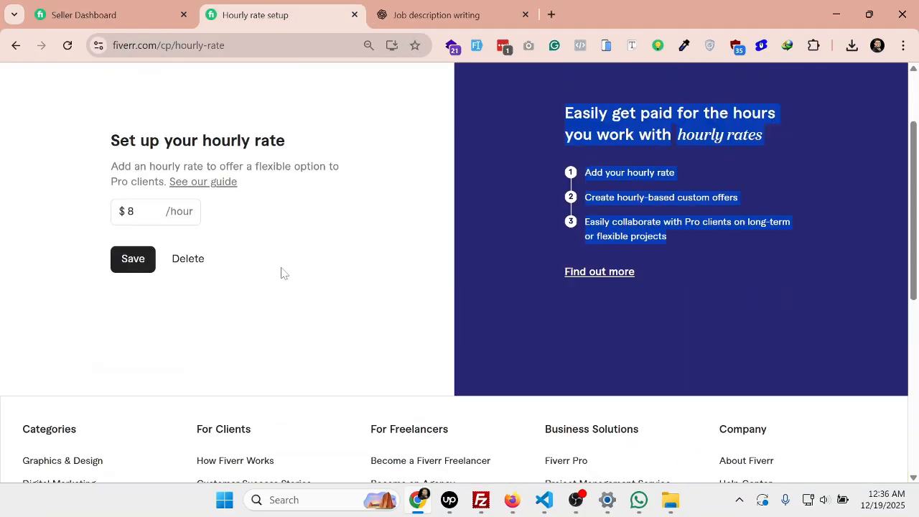
{"action": "left_click", "coordinate": [387, 52]}
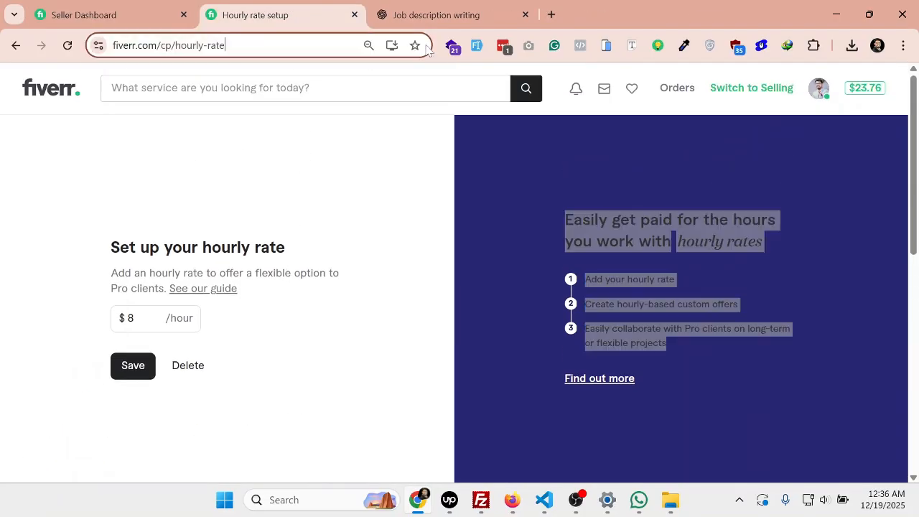
{"action": "left_click", "coordinate": [402, 45]}
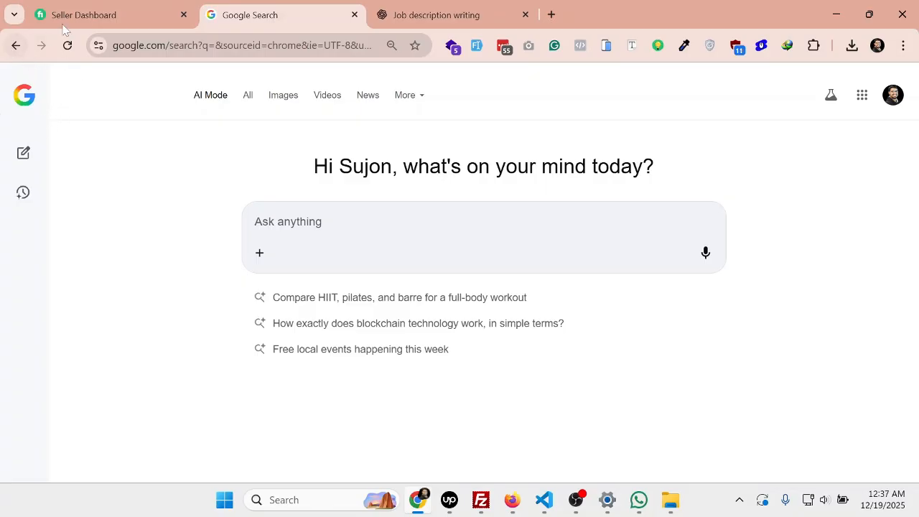
{"action": "left_click", "coordinate": [88, 10]}
{"action": "left_click", "coordinate": [277, 7]}
{"action": "left_click", "coordinate": [14, 48]}
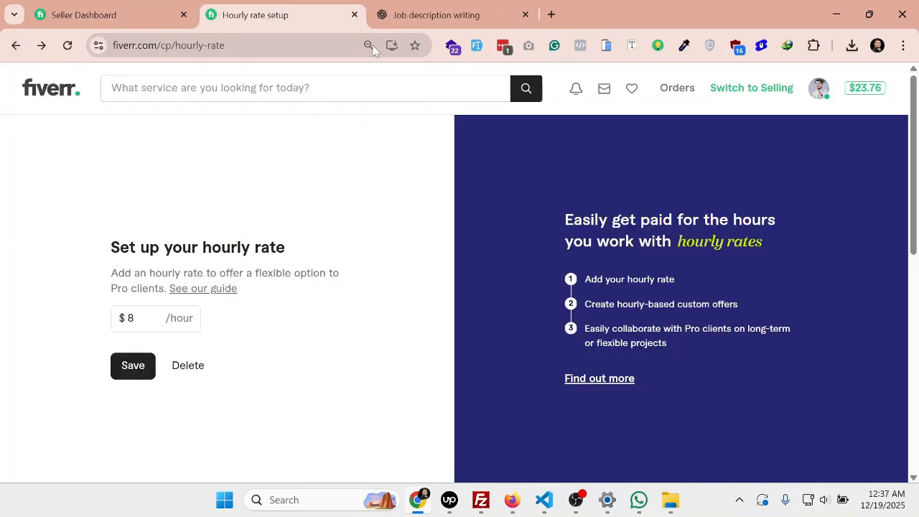
- Bookmark the hourly rate setup page and go back to the seller profile editing page
{"action": "left_click", "coordinate": [415, 45]}
{"action": "left_click", "coordinate": [342, 198]}
{"action": "scroll", "coordinate": [550, 382], "scroll_direction": "down", "scroll_amount": 3}
{"action": "scroll", "coordinate": [79, 125], "scroll_direction": "up", "scroll_amount": 3}
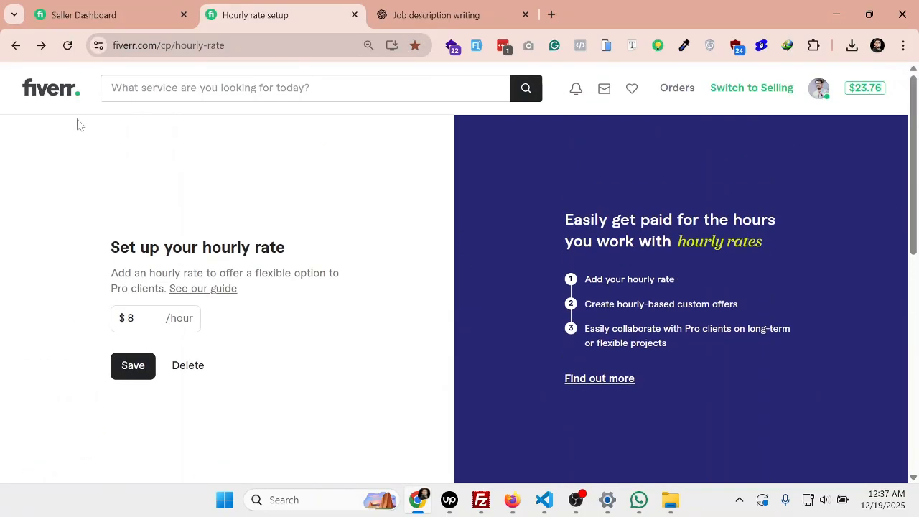
{"action": "left_click", "coordinate": [13, 46]}
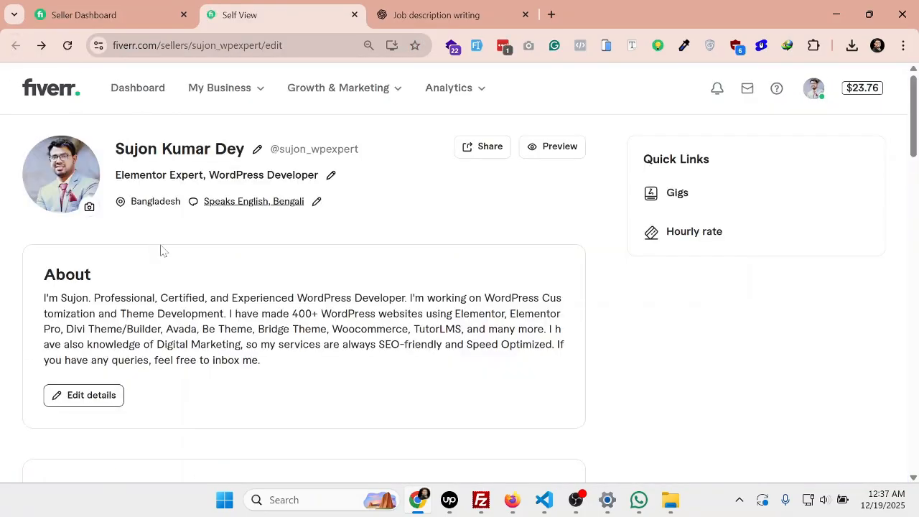
- Look over the My Business and Growth & Marketing options and open Personal Assistant in a new tab
{"action": "scroll", "coordinate": [677, 206], "scroll_direction": "down", "scroll_amount": 1}
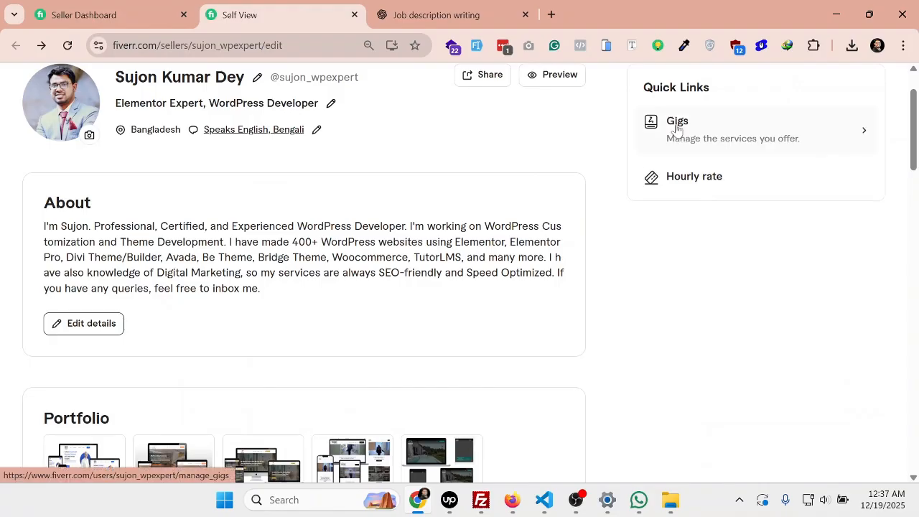
{"action": "scroll", "coordinate": [687, 169], "scroll_direction": "up", "scroll_amount": 1}
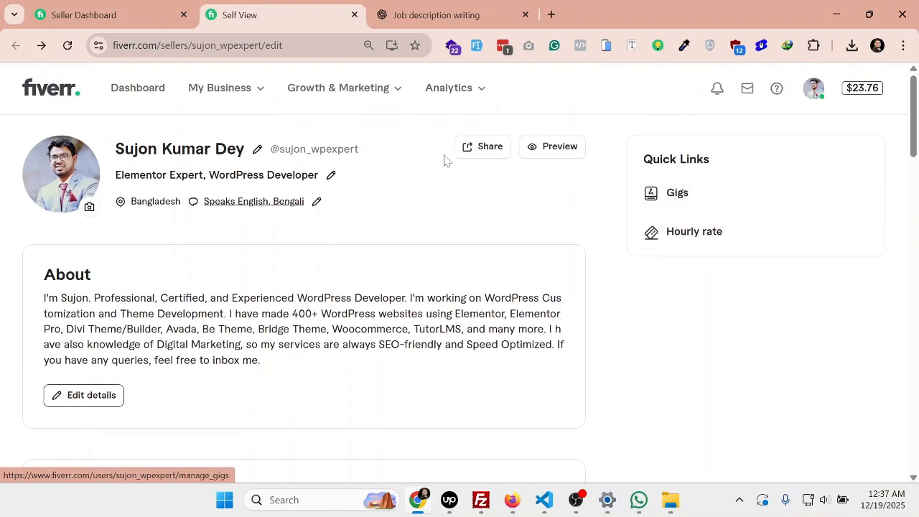
{"action": "left_click", "coordinate": [207, 92]}
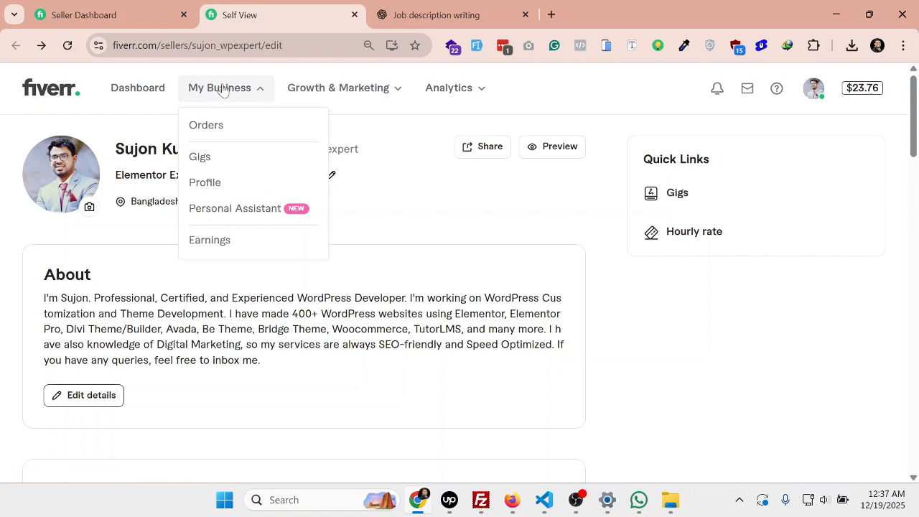
{"action": "left_click", "coordinate": [350, 89]}
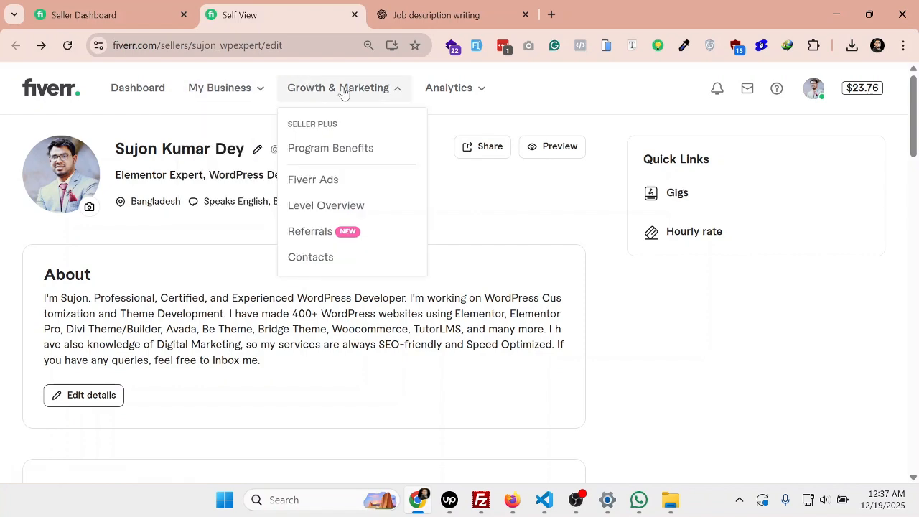
{"action": "left_click", "coordinate": [229, 100]}
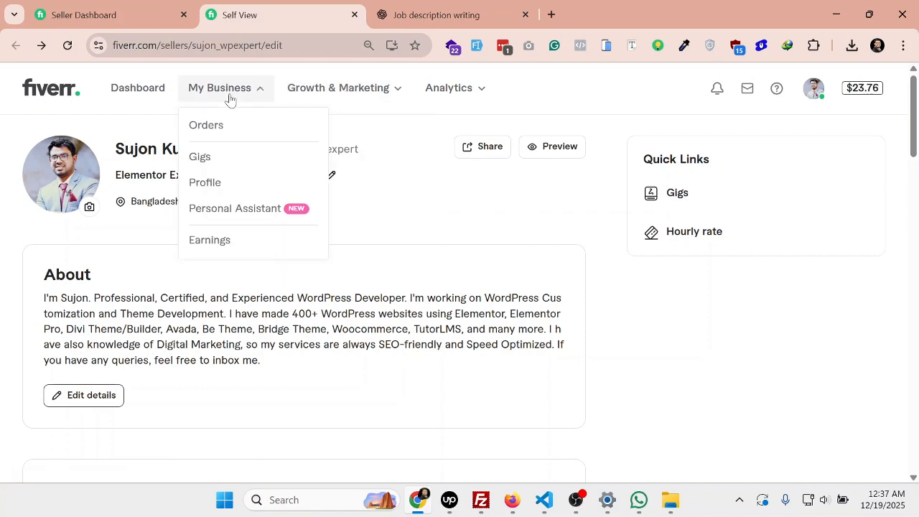
{"action": "middle_click", "coordinate": [232, 216]}
- Switch to the Personal Assistant page and look through its settings down to the conversation handover options
{"action": "left_click", "coordinate": [434, 8]}
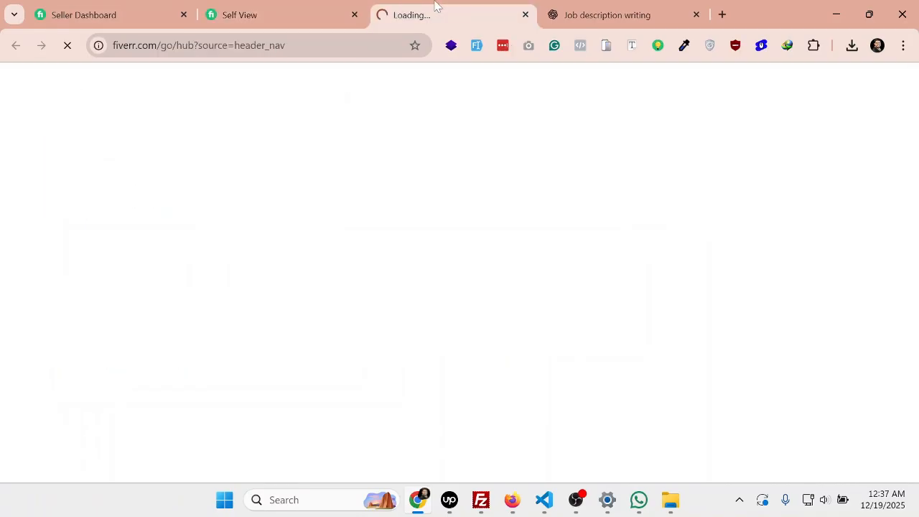
{"action": "left_click", "coordinate": [289, 7]}
{"action": "left_click", "coordinate": [426, 14]}
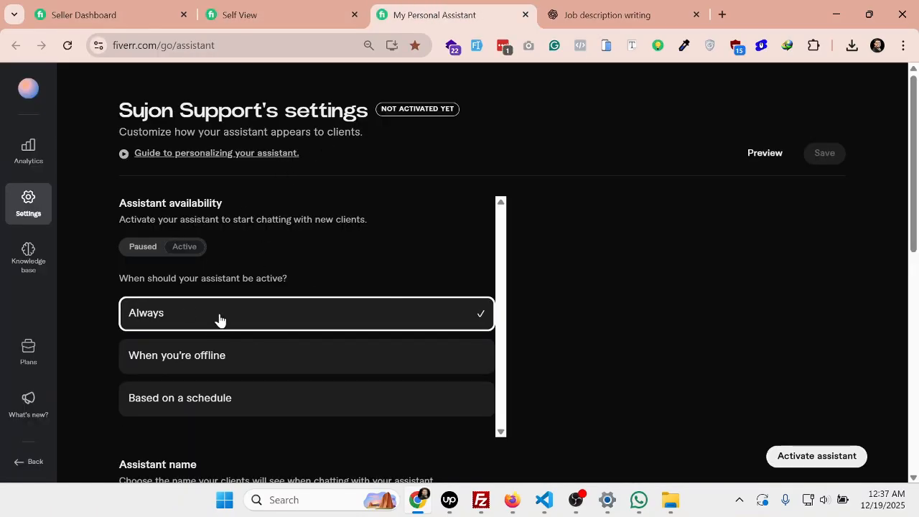
{"action": "scroll", "coordinate": [221, 320], "scroll_direction": "down", "scroll_amount": 1}
{"action": "scroll", "coordinate": [220, 320], "scroll_direction": "up", "scroll_amount": 1}
{"action": "scroll", "coordinate": [315, 332], "scroll_direction": "down", "scroll_amount": 7}
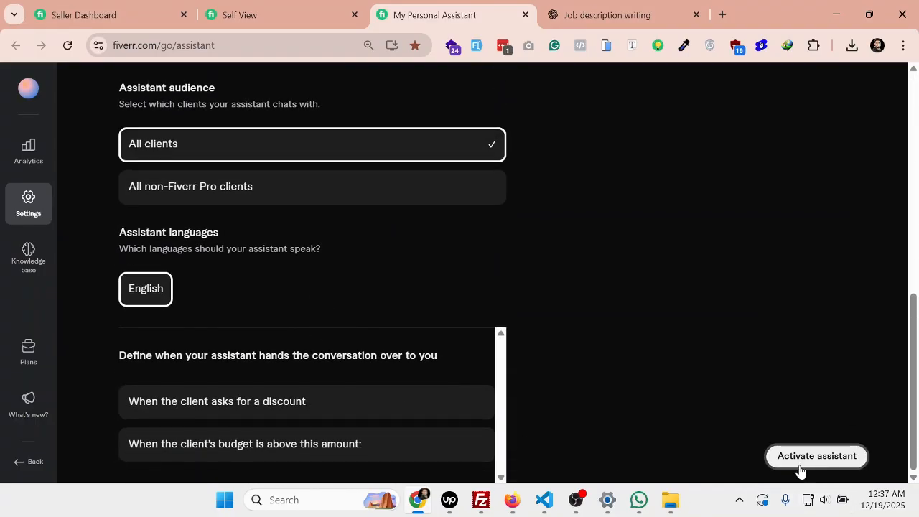
- Start activating the assistant, compare the monthly prices and features of the two upgrade plans, and close the offer without upgrading
{"action": "left_click", "coordinate": [801, 470]}
{"action": "scroll", "coordinate": [229, 287], "scroll_direction": "down", "scroll_amount": 2}
{"action": "scroll", "coordinate": [339, 316], "scroll_direction": "up", "scroll_amount": 2}
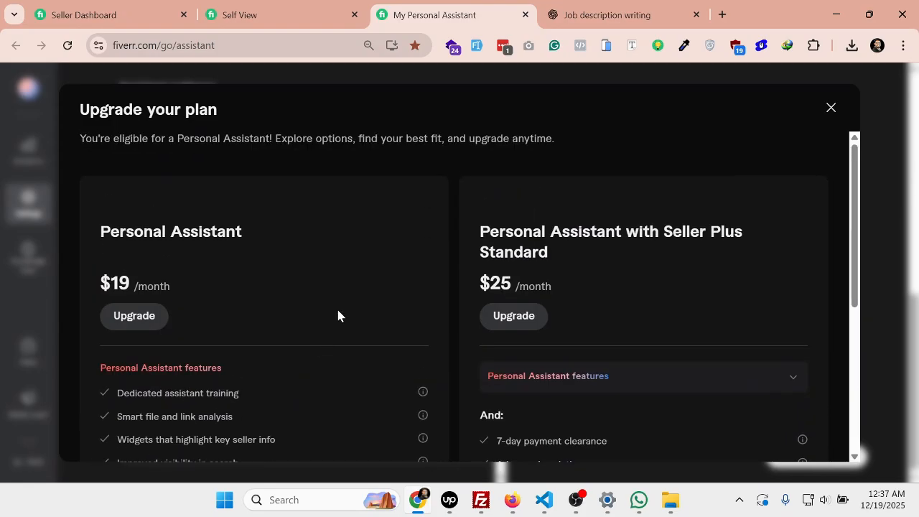
{"action": "left_click_drag", "start_coordinate": [89, 283], "coordinate": [167, 284]}
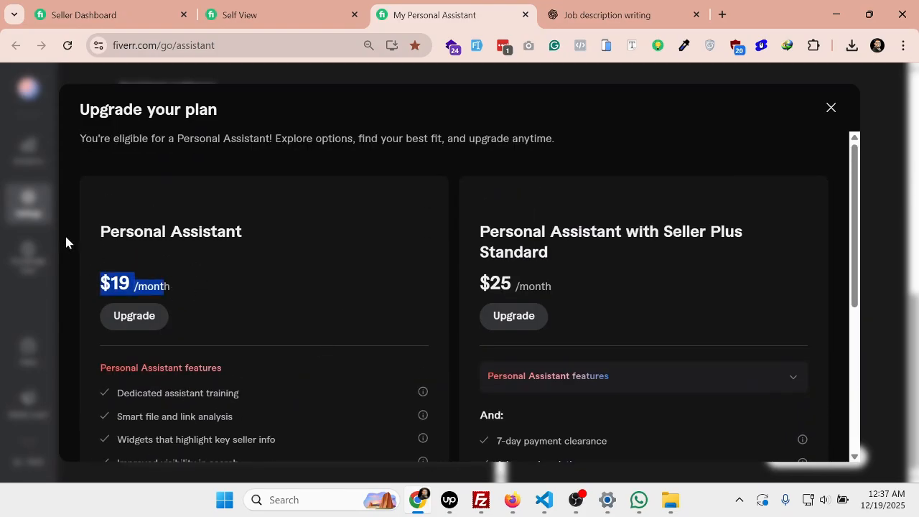
{"action": "left_click_drag", "start_coordinate": [471, 283], "coordinate": [540, 284]}
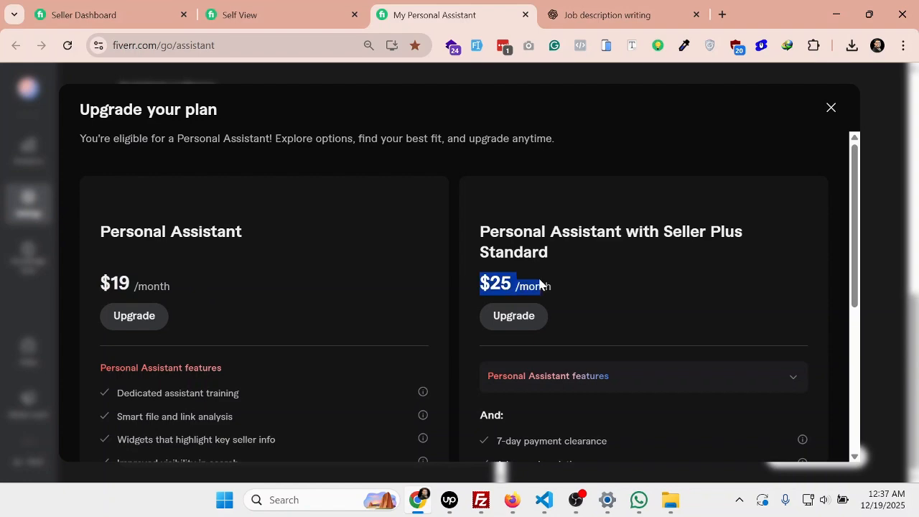
{"action": "scroll", "coordinate": [536, 295], "scroll_direction": "down", "scroll_amount": 2}
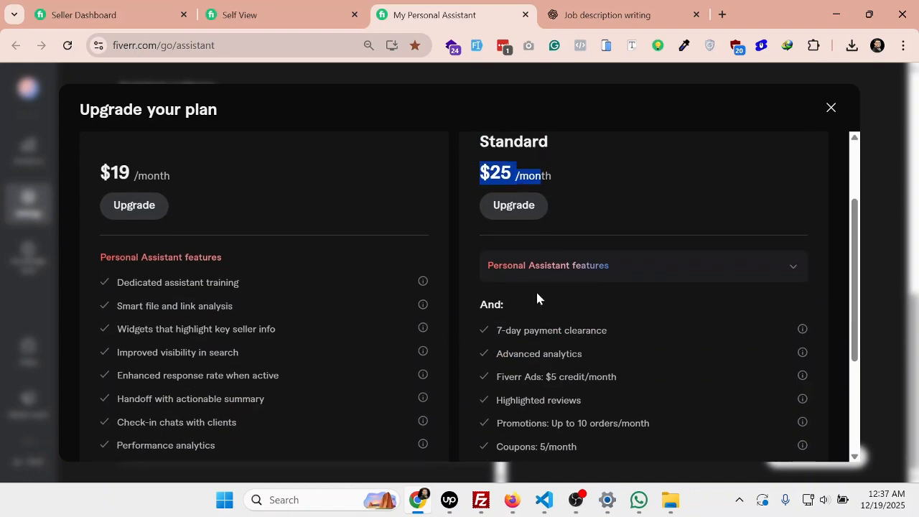
{"action": "scroll", "coordinate": [536, 294], "scroll_direction": "up", "scroll_amount": 2}
{"action": "double_click", "coordinate": [535, 286]}
{"action": "triple_click", "coordinate": [536, 285]}
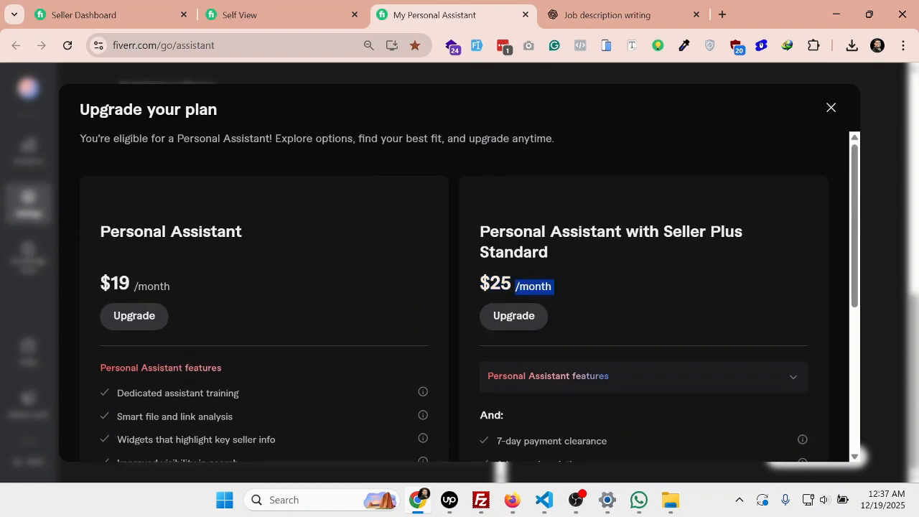
{"action": "left_click", "coordinate": [829, 109]}
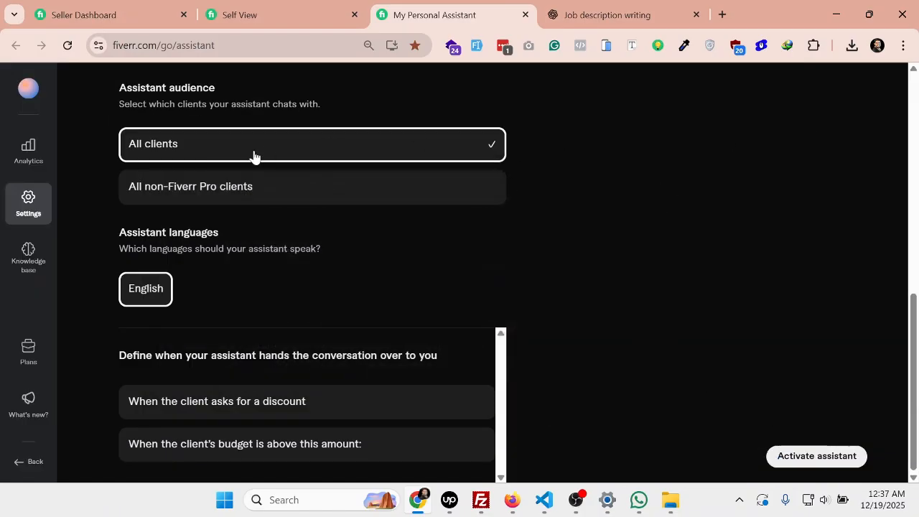
- Review the assistant's availability, name, audience, language and handover settings
{"action": "scroll", "coordinate": [235, 115], "scroll_direction": "up", "scroll_amount": 3}
{"action": "scroll", "coordinate": [242, 194], "scroll_direction": "up", "scroll_amount": 4}
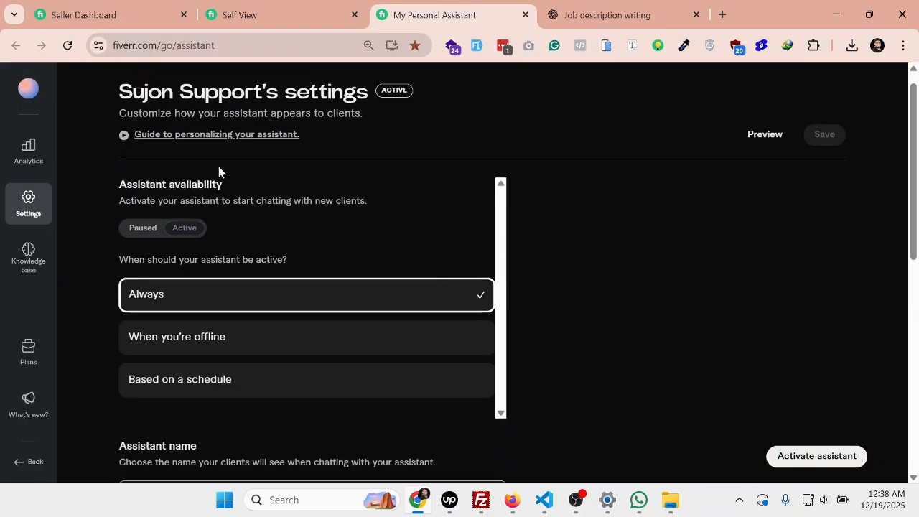
{"action": "scroll", "coordinate": [273, 376], "scroll_direction": "down", "scroll_amount": 1}
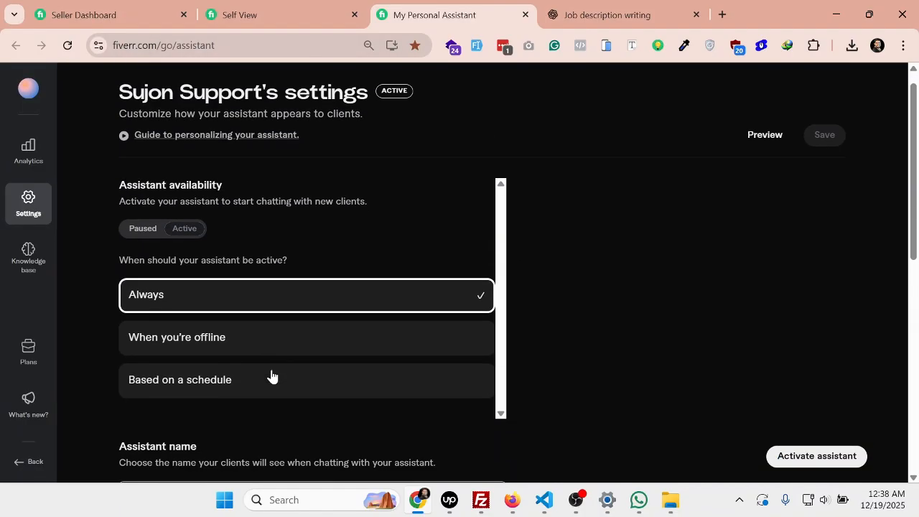
{"action": "scroll", "coordinate": [277, 381], "scroll_direction": "down", "scroll_amount": 5}
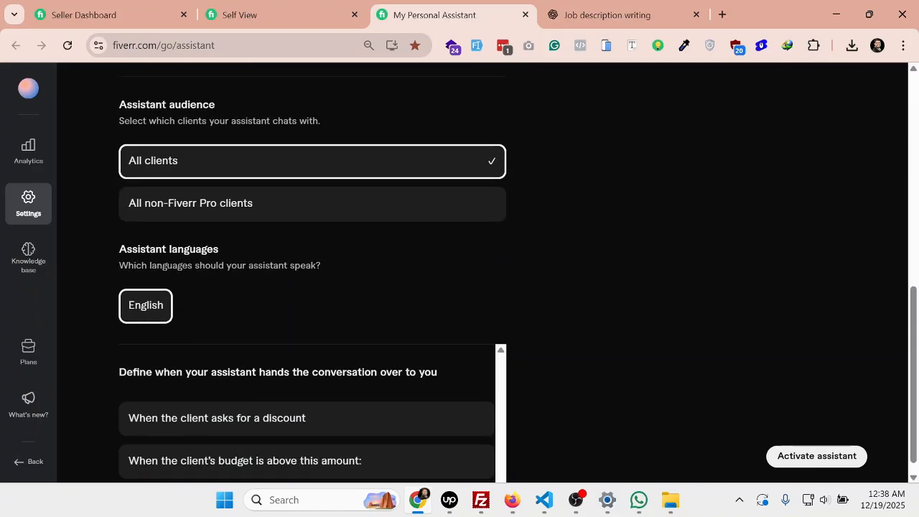
{"action": "scroll", "coordinate": [294, 392], "scroll_direction": "down", "scroll_amount": 1}
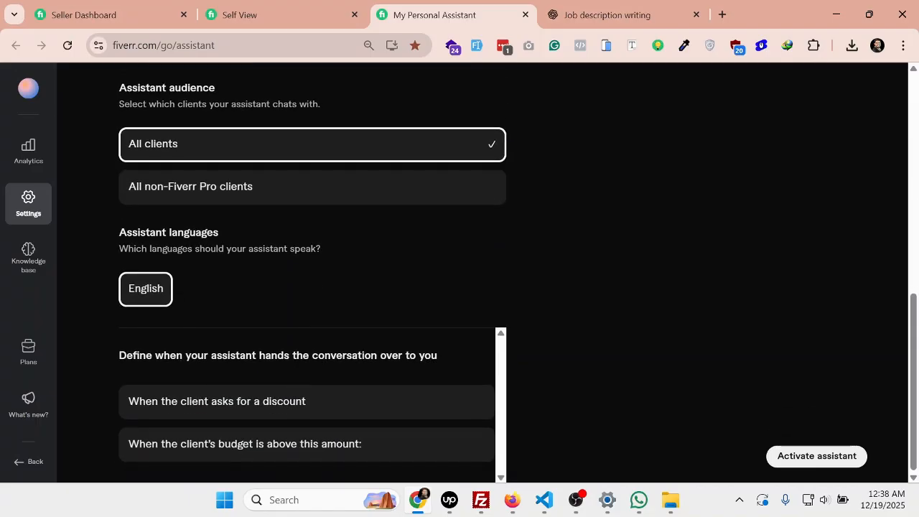
{"action": "scroll", "coordinate": [263, 240], "scroll_direction": "up", "scroll_amount": 4}
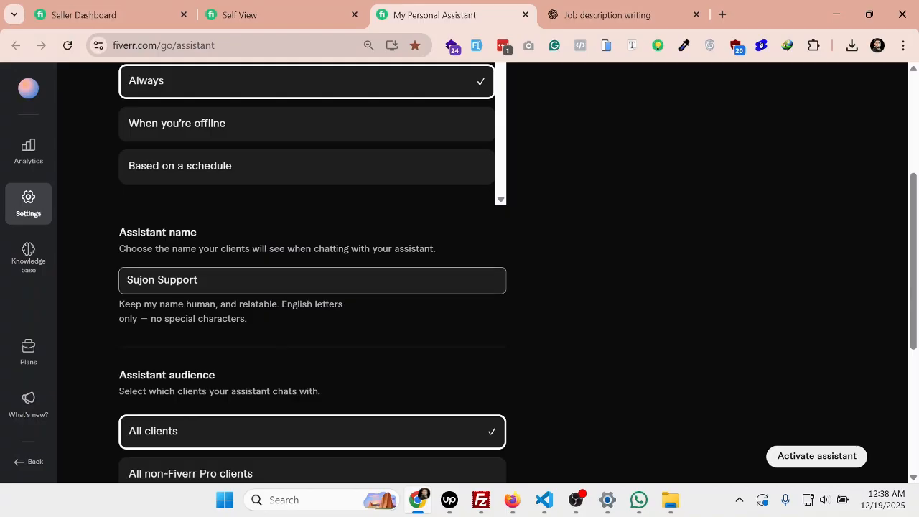
{"action": "left_click_drag", "start_coordinate": [215, 280], "coordinate": [57, 288]}
{"action": "scroll", "coordinate": [139, 314], "scroll_direction": "down", "scroll_amount": 4}
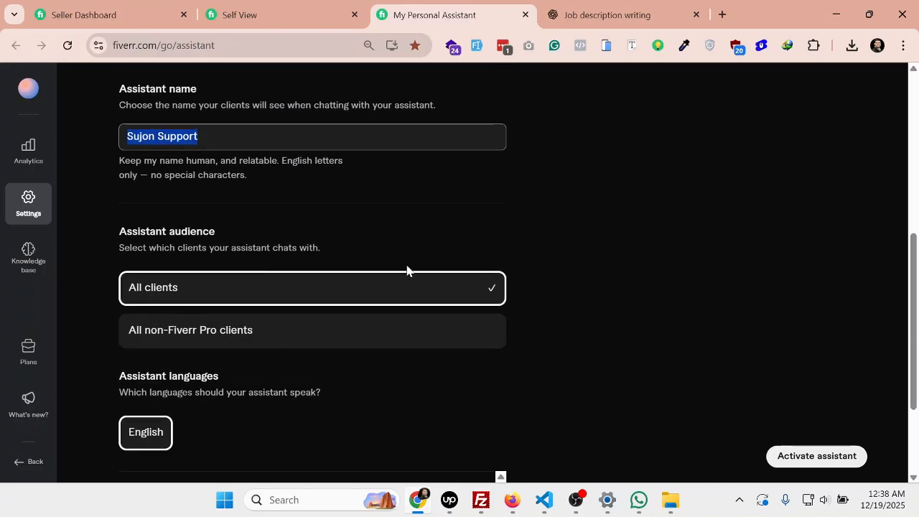
{"action": "scroll", "coordinate": [321, 296], "scroll_direction": "up", "scroll_amount": 8}
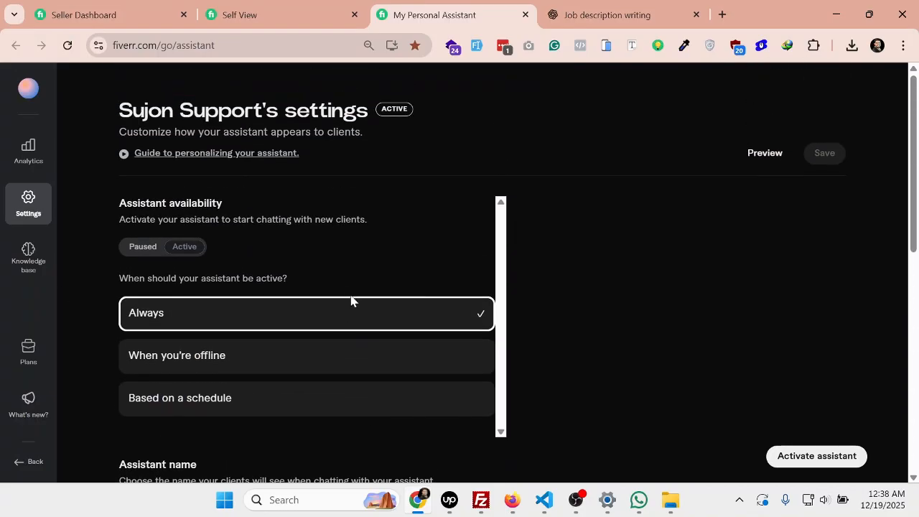
- Play the guide video on personalizing the assistant, skip through its sections, and close it
{"action": "left_click", "coordinate": [166, 154]}
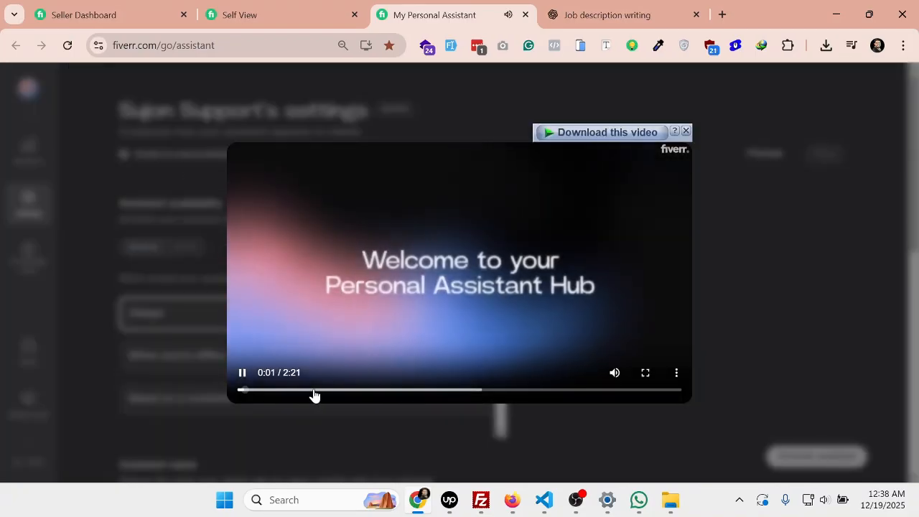
{"action": "left_click", "coordinate": [316, 392]}
{"action": "left_click", "coordinate": [381, 392]}
{"action": "left_click", "coordinate": [421, 393]}
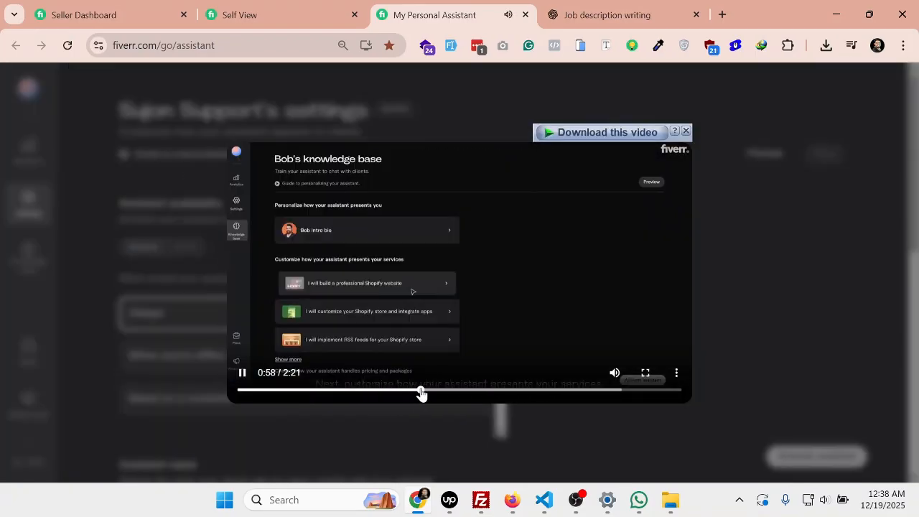
{"action": "left_click", "coordinate": [511, 392]}
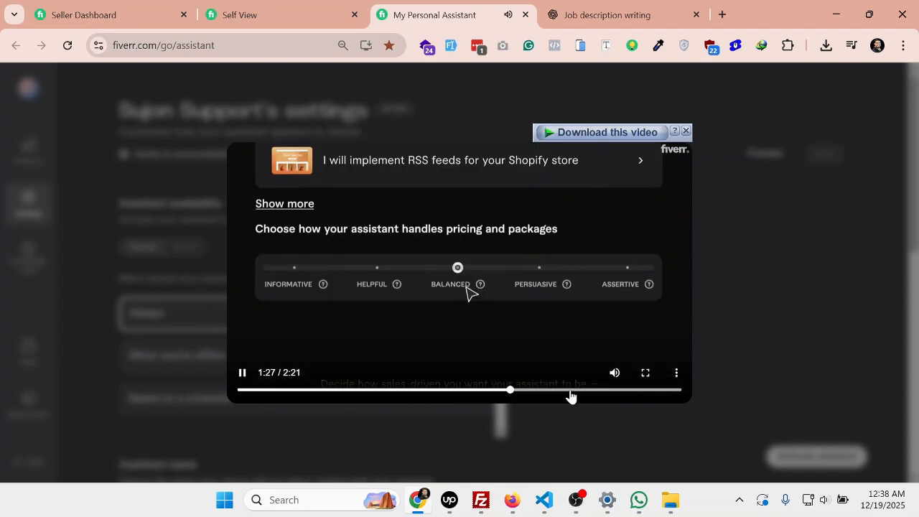
{"action": "left_click", "coordinate": [824, 275]}
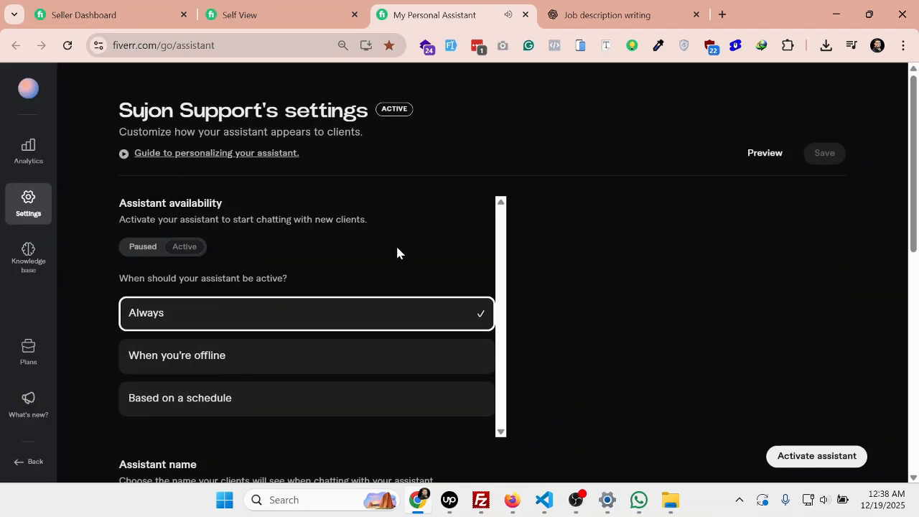
- Return from the Personal Assistant page to the seller profile editing page
{"action": "left_click", "coordinate": [256, 9]}
{"action": "left_click", "coordinate": [399, 7]}
{"action": "left_click", "coordinate": [325, 6]}
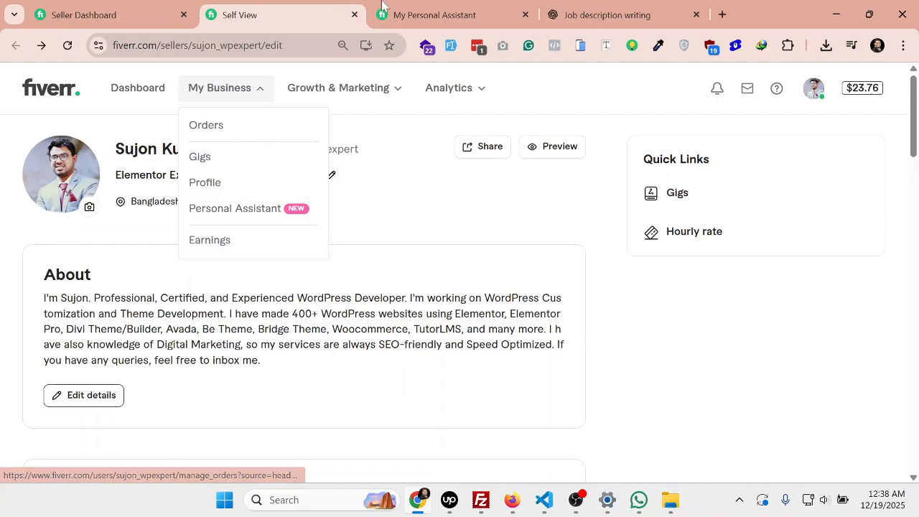
{"action": "left_click", "coordinate": [406, 10]}
{"action": "left_click", "coordinate": [284, 6]}
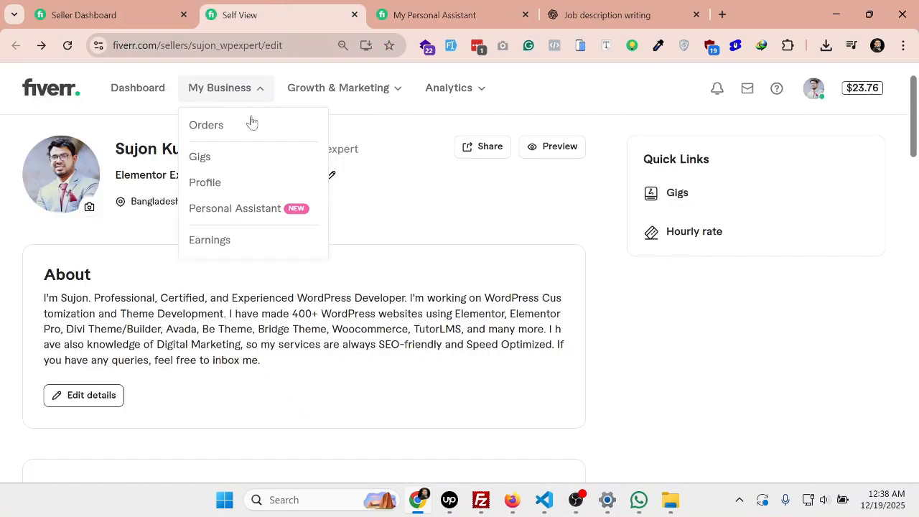
{"action": "left_click", "coordinate": [418, 271]}
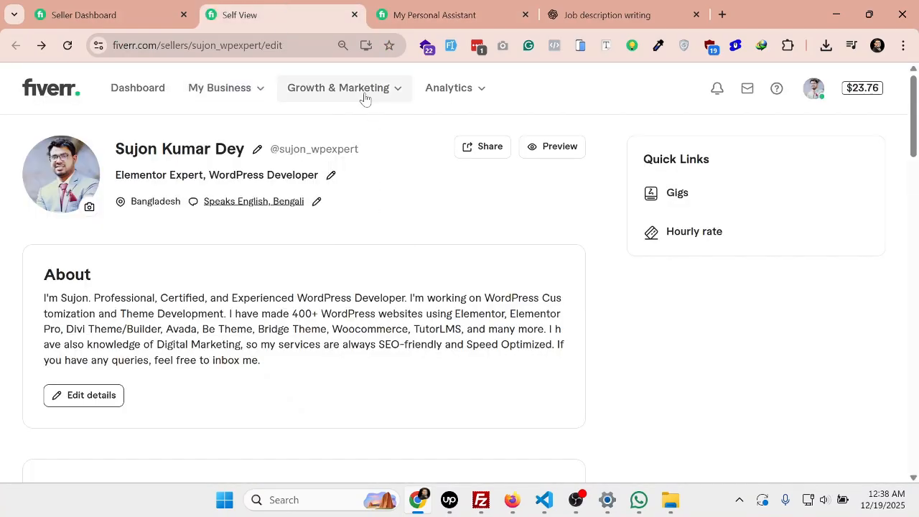
{"action": "left_click", "coordinate": [365, 94]}
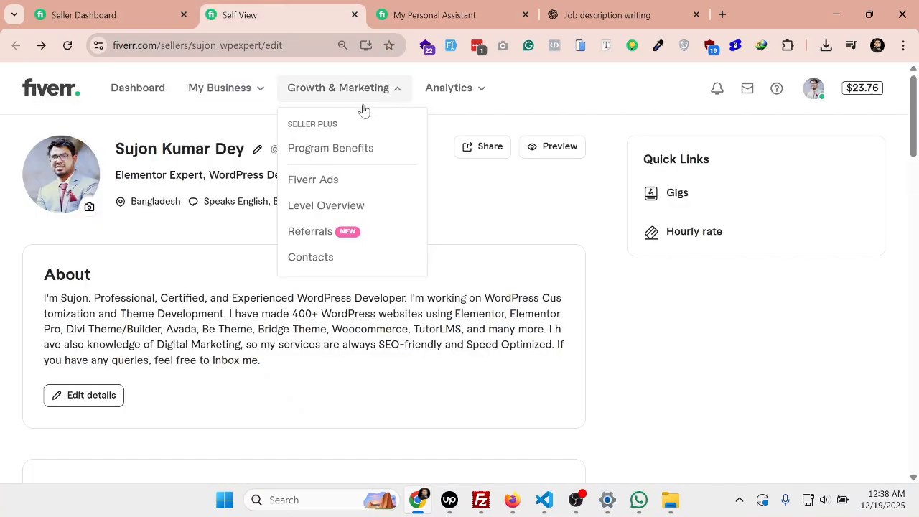
{"action": "left_click", "coordinate": [428, 92]}
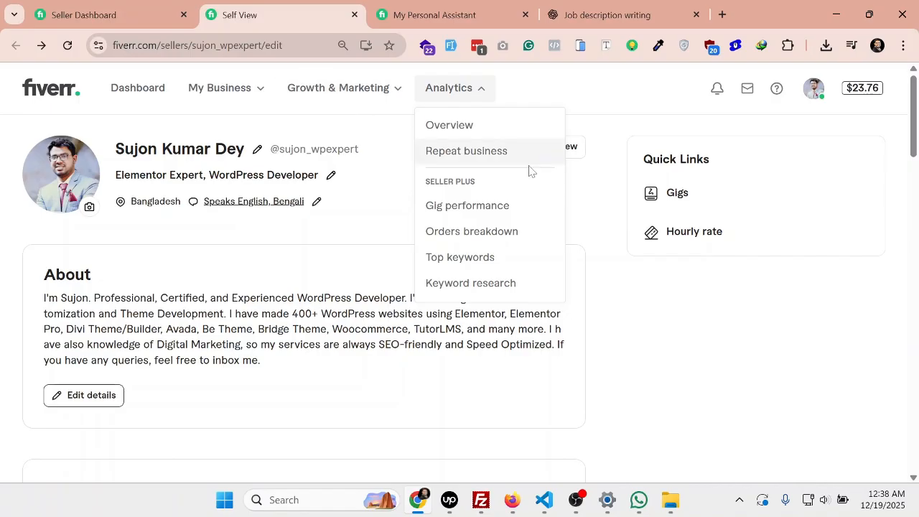
{"action": "left_click", "coordinate": [219, 89]}
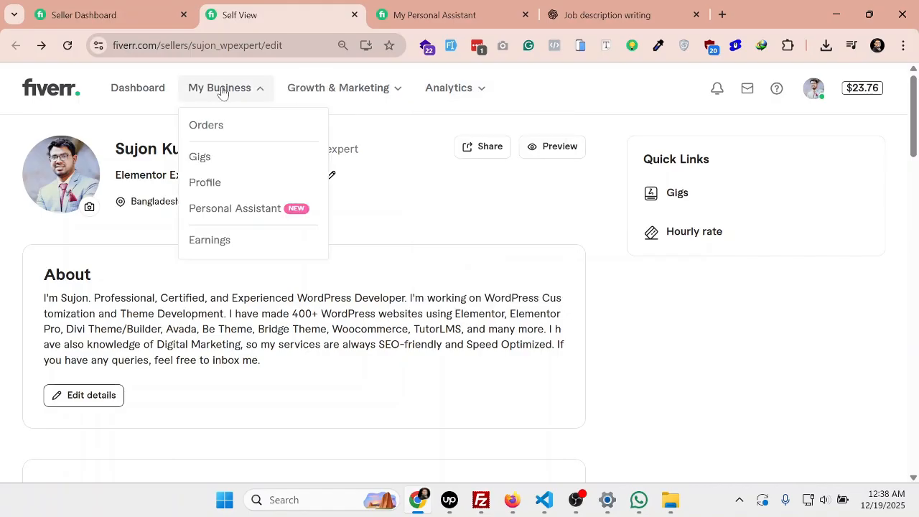
- Open the Seller Plus program benefits page and look through its features down to the monthly subscription offer
{"action": "left_click", "coordinate": [314, 92]}
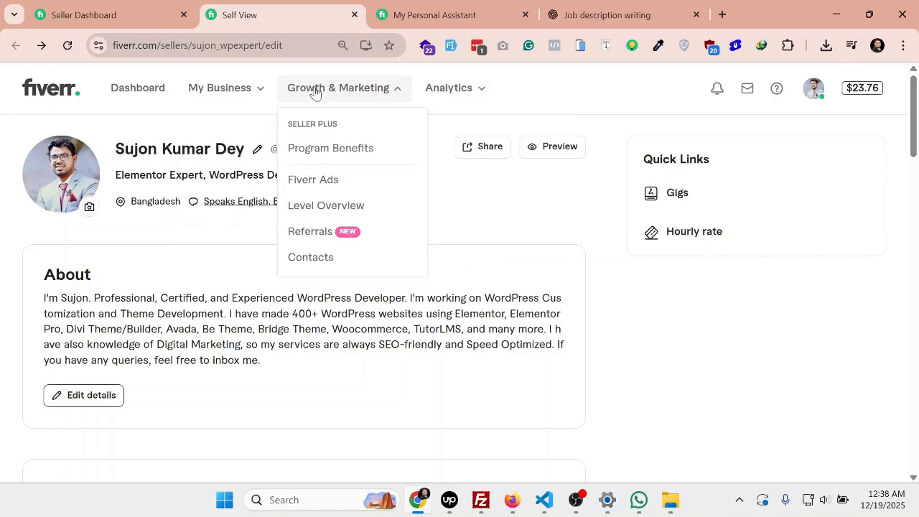
{"action": "left_click", "coordinate": [338, 151]}
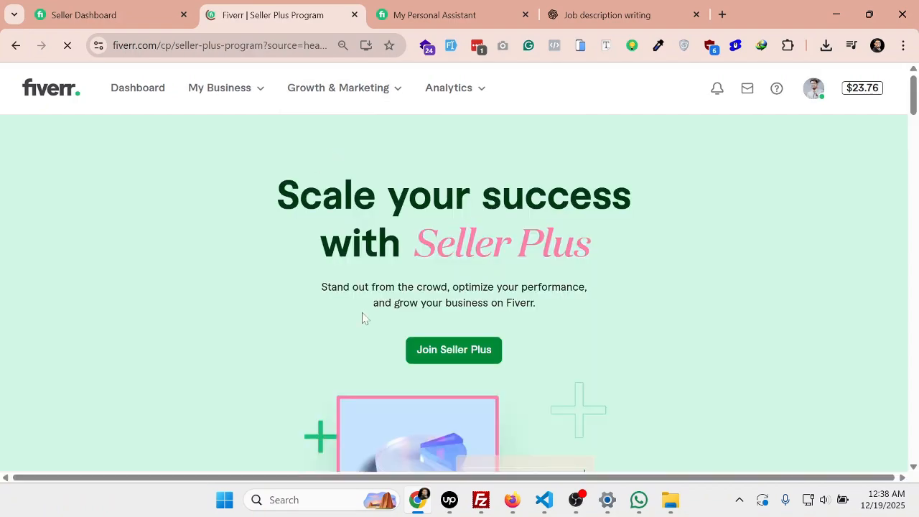
{"action": "scroll", "coordinate": [397, 370], "scroll_direction": "down", "scroll_amount": 7}
{"action": "scroll", "coordinate": [396, 373], "scroll_direction": "down", "scroll_amount": 15}
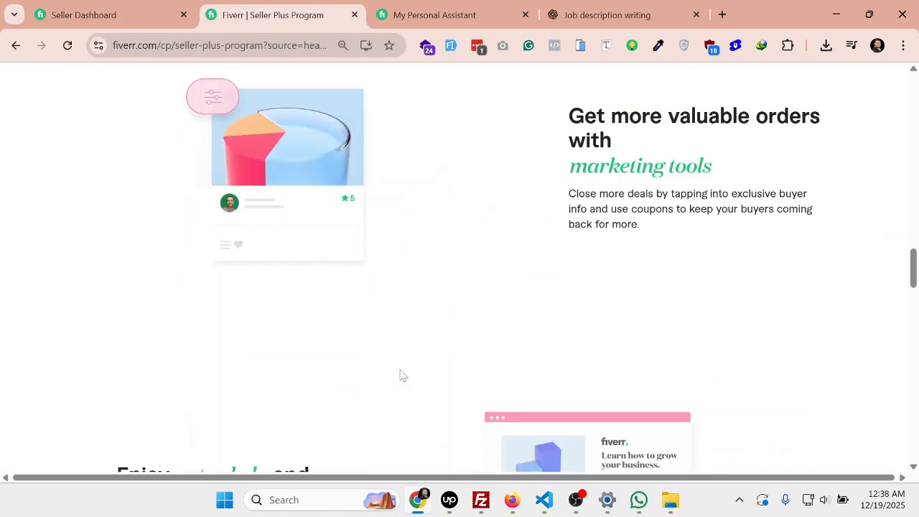
{"action": "scroll", "coordinate": [404, 363], "scroll_direction": "up", "scroll_amount": 2}
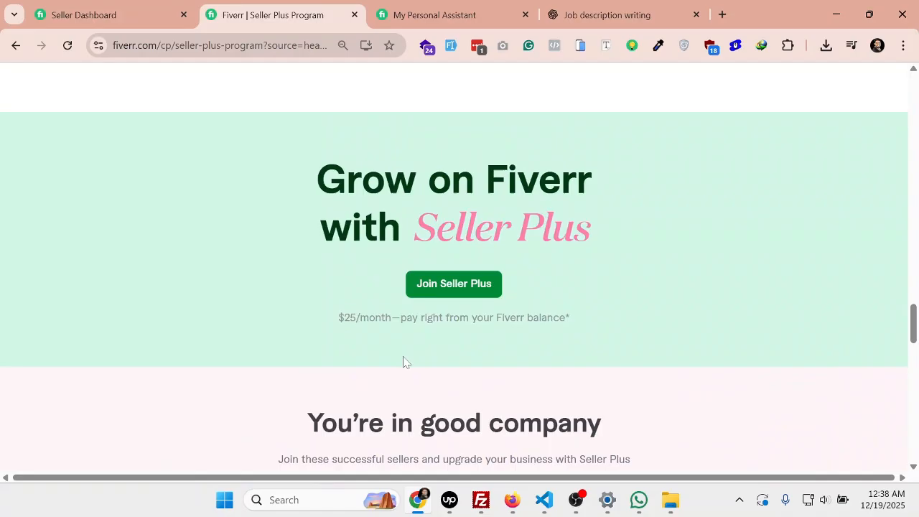
- Start joining Seller Plus and review the membership inclusions, particularly Personal Assistant, on the checkout page without confirming the order
{"action": "left_click", "coordinate": [457, 291]}
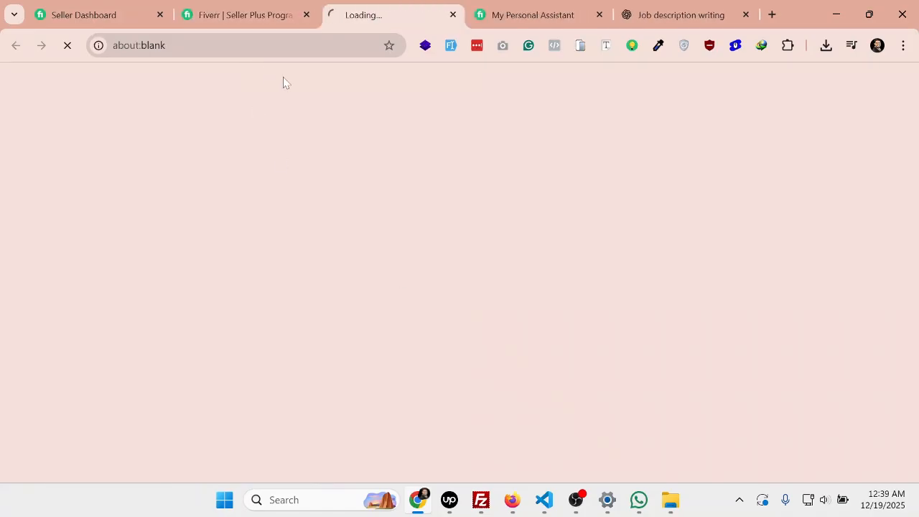
{"action": "left_click", "coordinate": [241, 9]}
{"action": "left_click", "coordinate": [364, 7]}
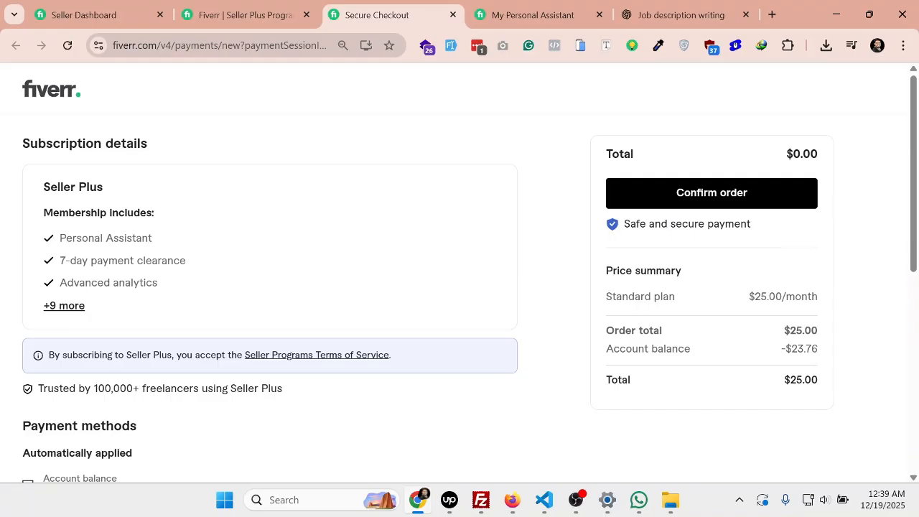
{"action": "left_click_drag", "start_coordinate": [60, 238], "coordinate": [143, 237]}
- Leave the Seller Plus checkout and program page for the seller profile editing page, and look over the whole profile
{"action": "left_click", "coordinate": [233, 5]}
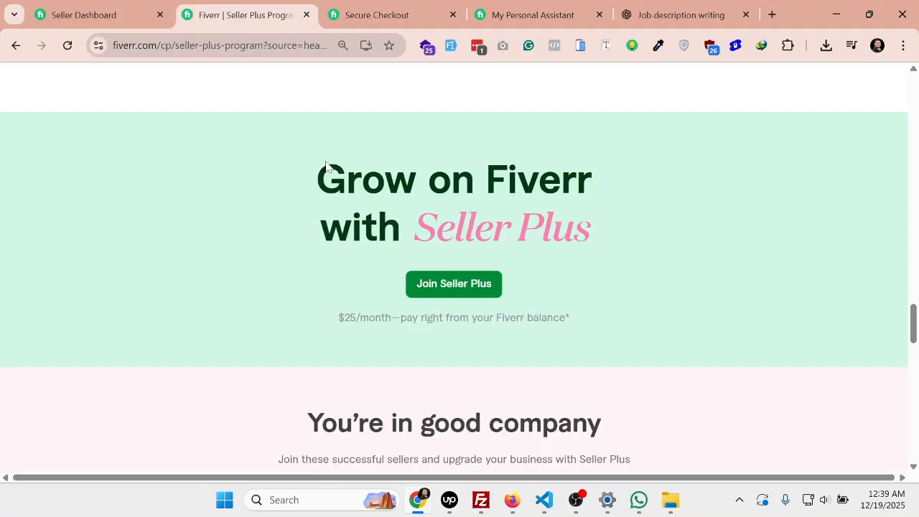
{"action": "scroll", "coordinate": [74, 189], "scroll_direction": "up", "scroll_amount": 10}
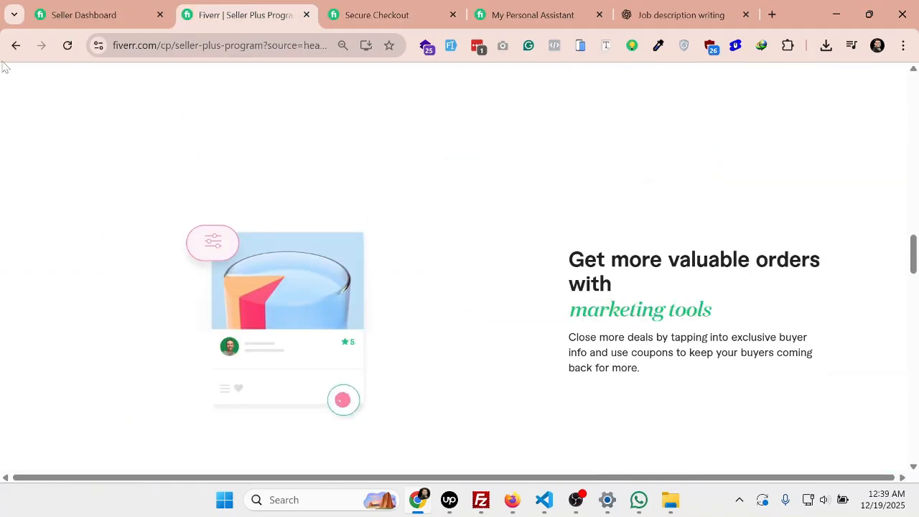
{"action": "left_click", "coordinate": [16, 45]}
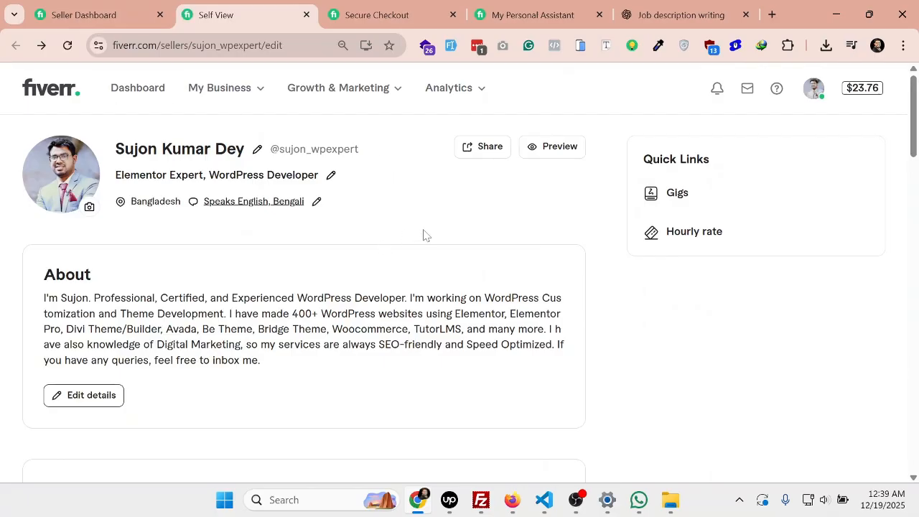
{"action": "scroll", "coordinate": [445, 266], "scroll_direction": "down", "scroll_amount": 17}
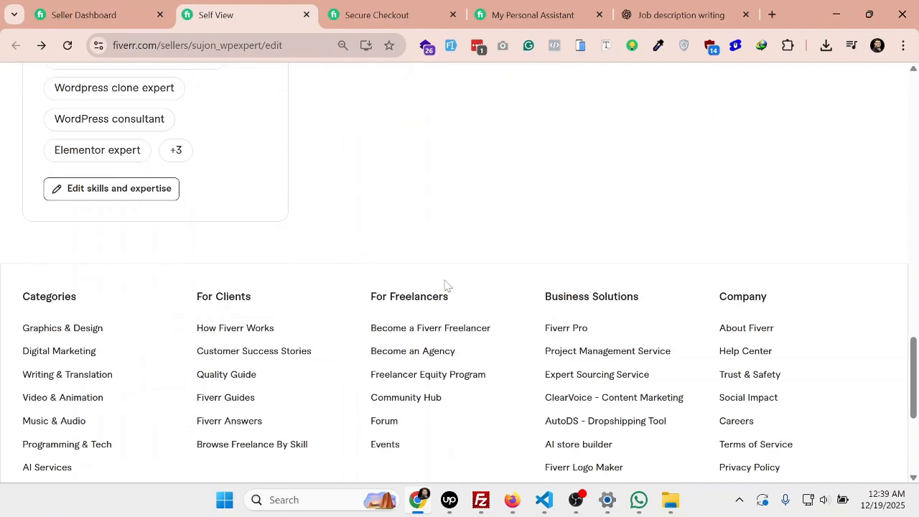
{"action": "scroll", "coordinate": [445, 285], "scroll_direction": "down", "scroll_amount": 3}
{"action": "scroll", "coordinate": [442, 283], "scroll_direction": "up", "scroll_amount": 18}
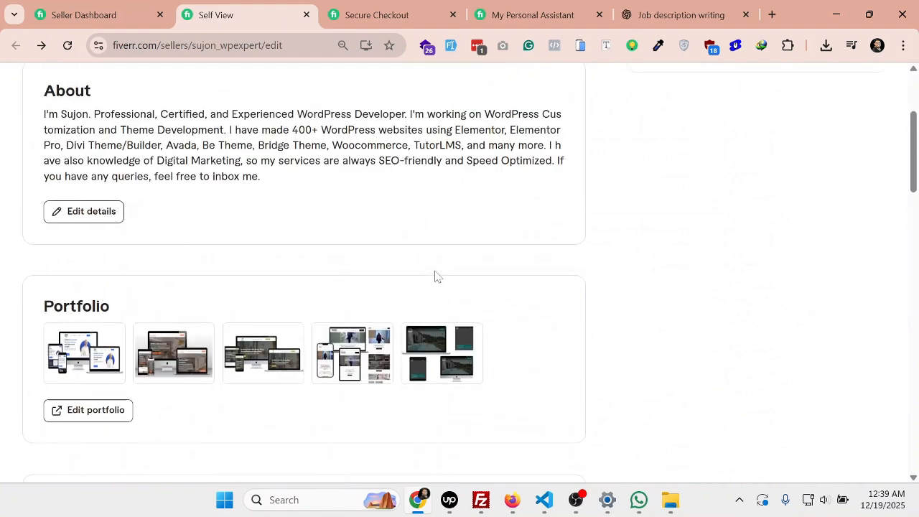
{"action": "scroll", "coordinate": [433, 275], "scroll_direction": "up", "scroll_amount": 3}
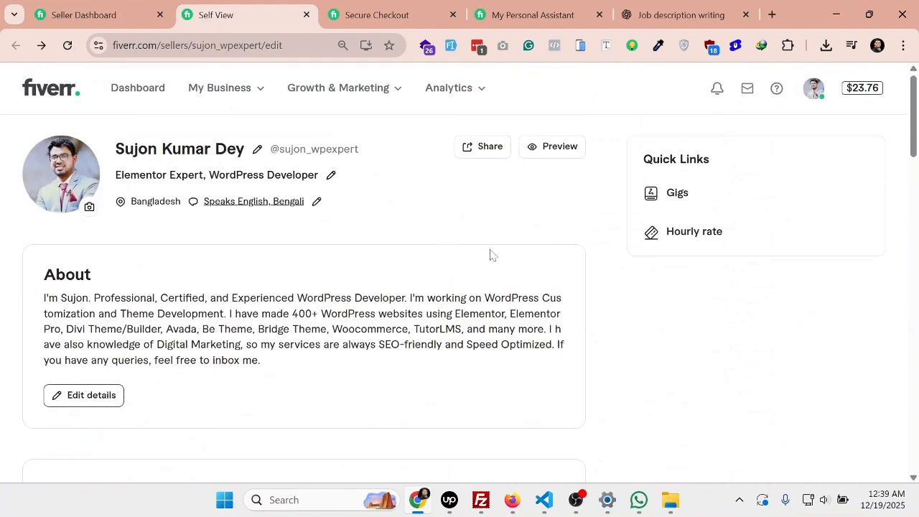